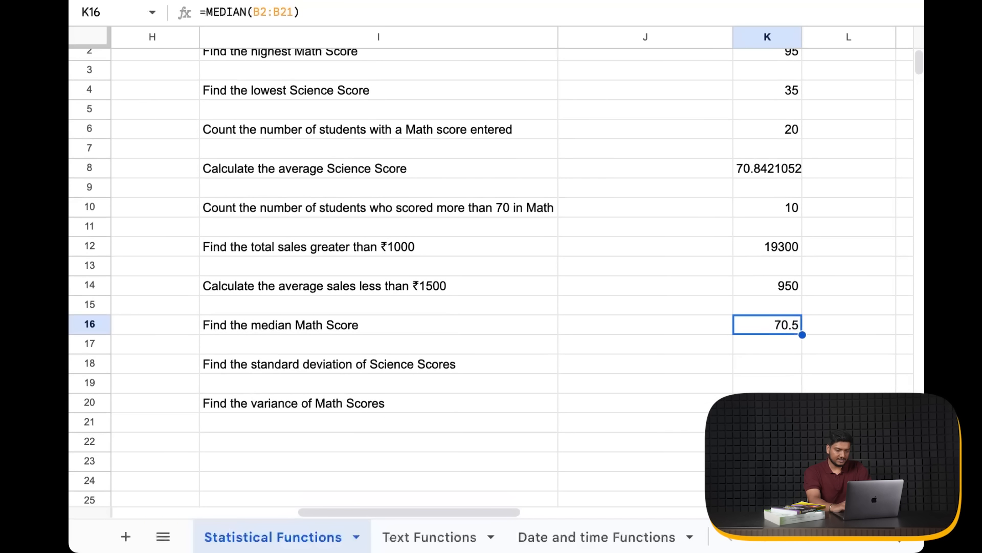
Calculate the standard deviation of the Science Scores in K18 with =STDEV(C2:C21)
left_click(763, 373)
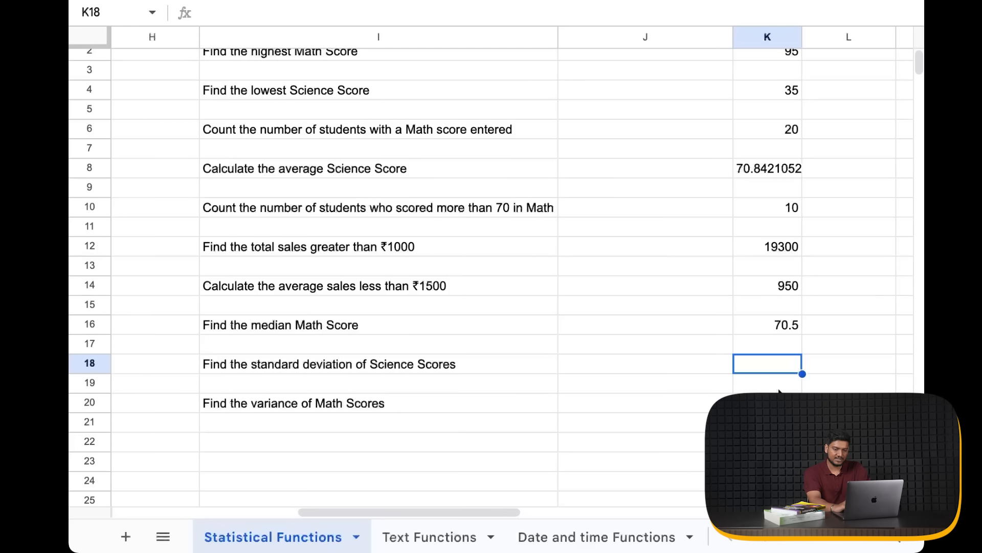
type("=STDEV(")
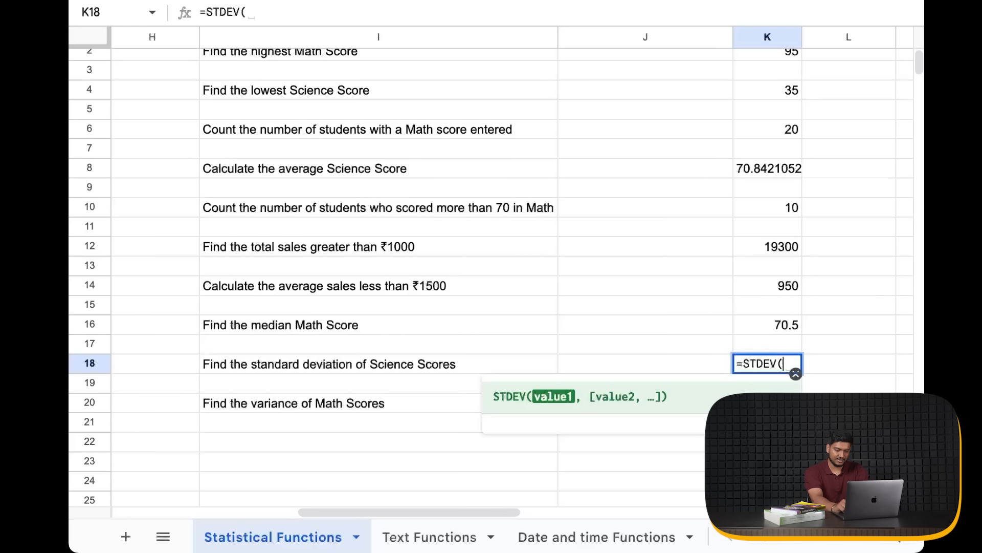
type("C2")
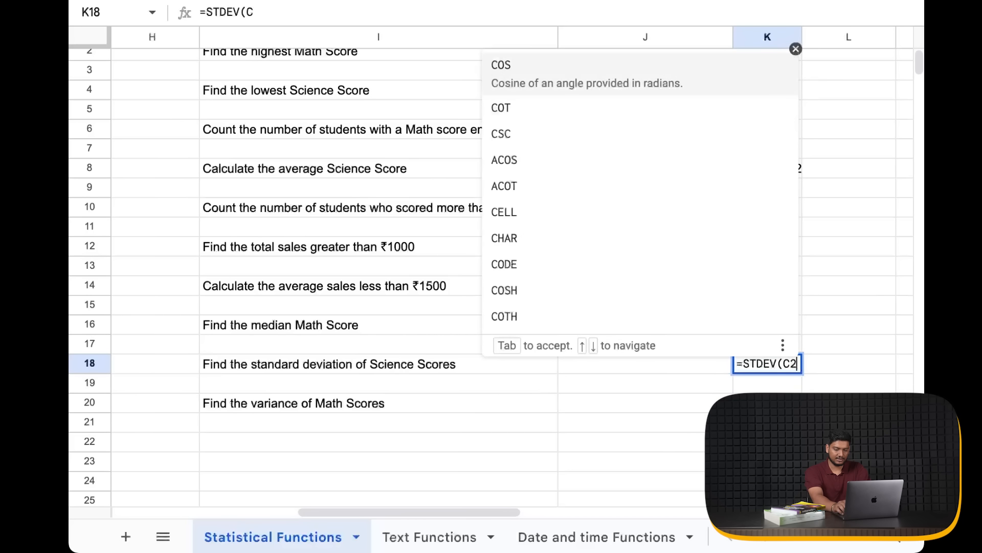
type(":C21)")
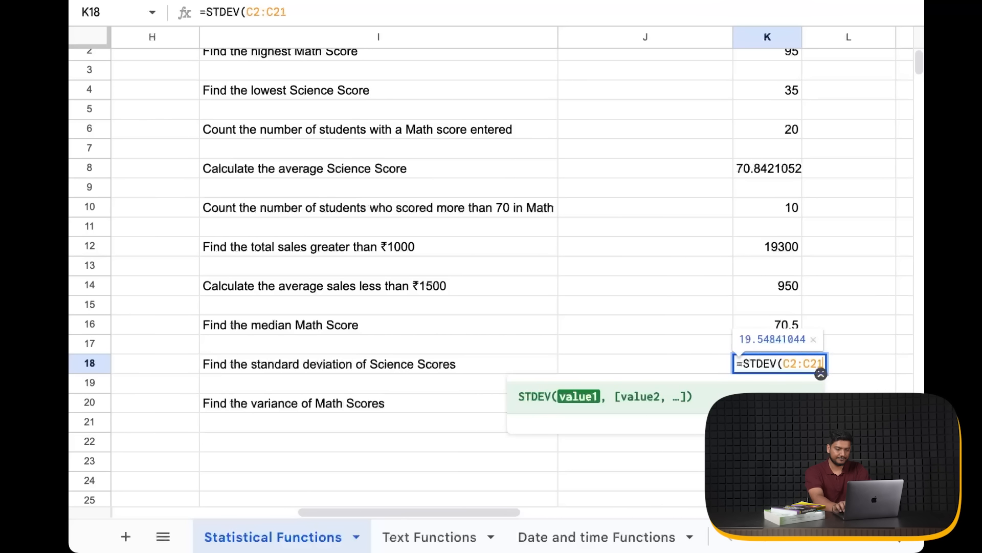
key("Return")
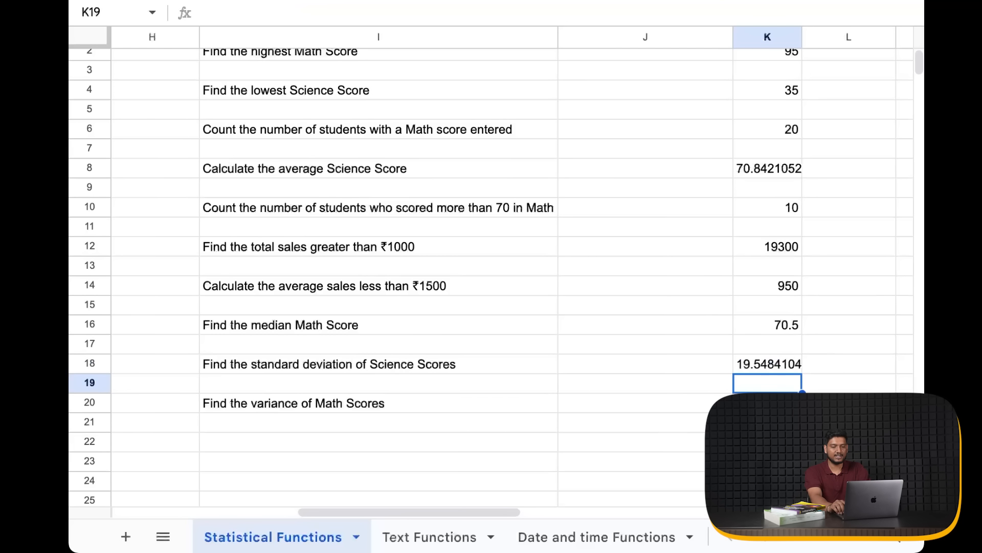
key("Up")
key("Left")
key("Right")
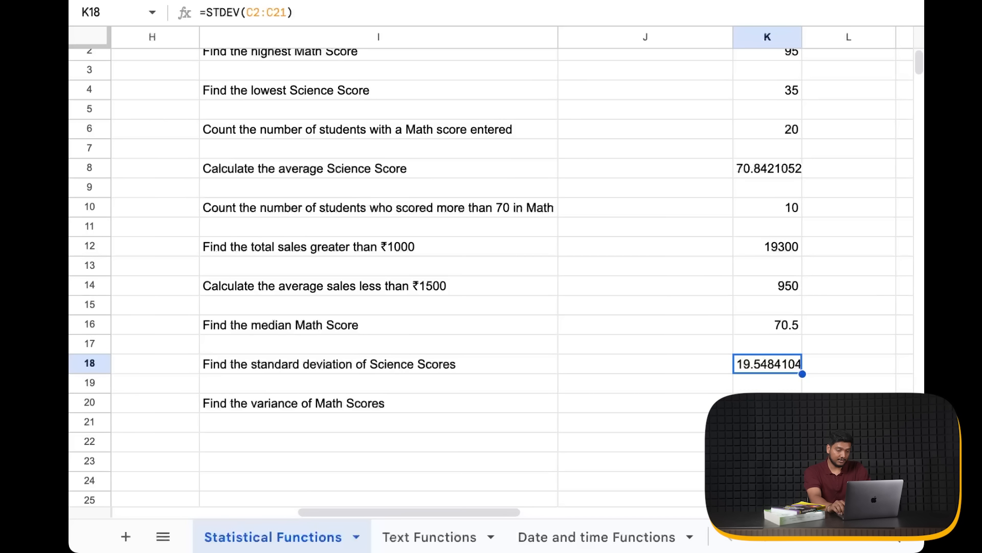
Examine the individual values in the Science Score column of the student table
key("Left")
key("Left")
key("Left")
key("Left")
key("Left")
key("Left")
key("Left")
key("Left")
key("Left")
key("Left")
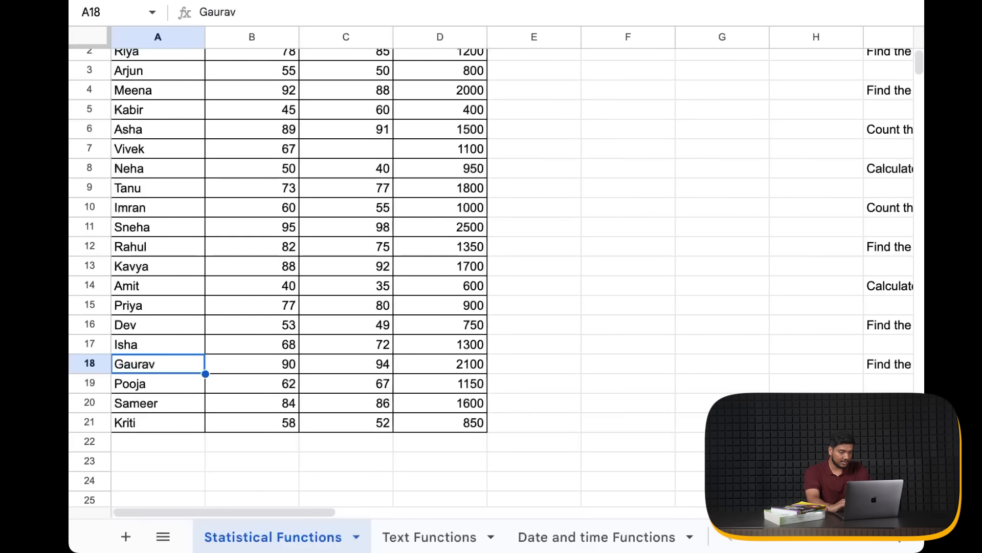
scroll(307, 255, "up", 1)
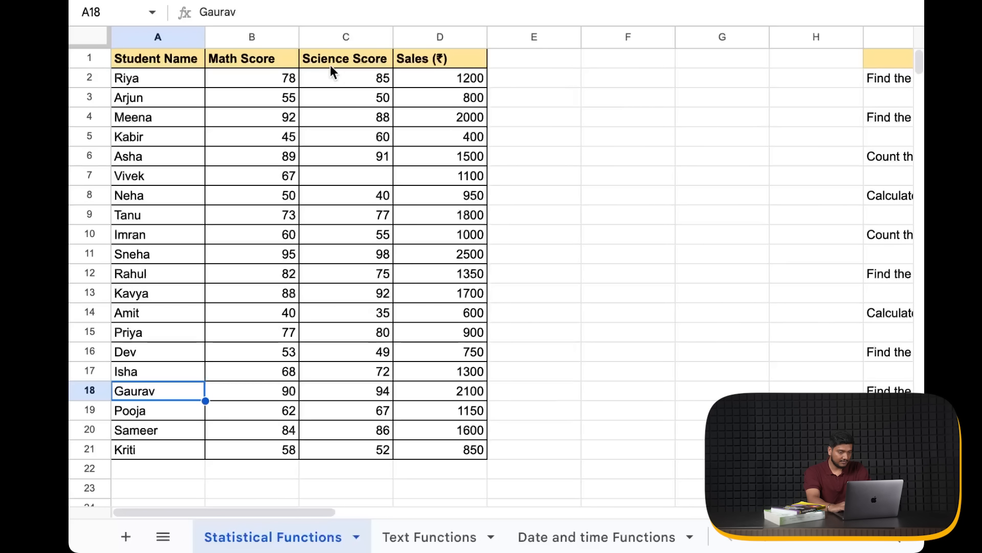
left_click(359, 82)
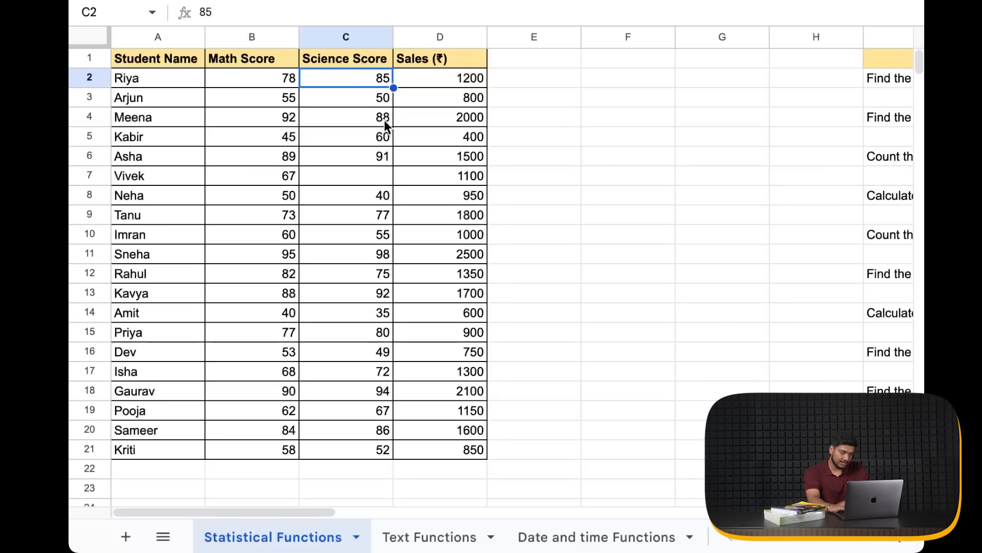
left_click(385, 139)
left_click(387, 162)
left_click(383, 197)
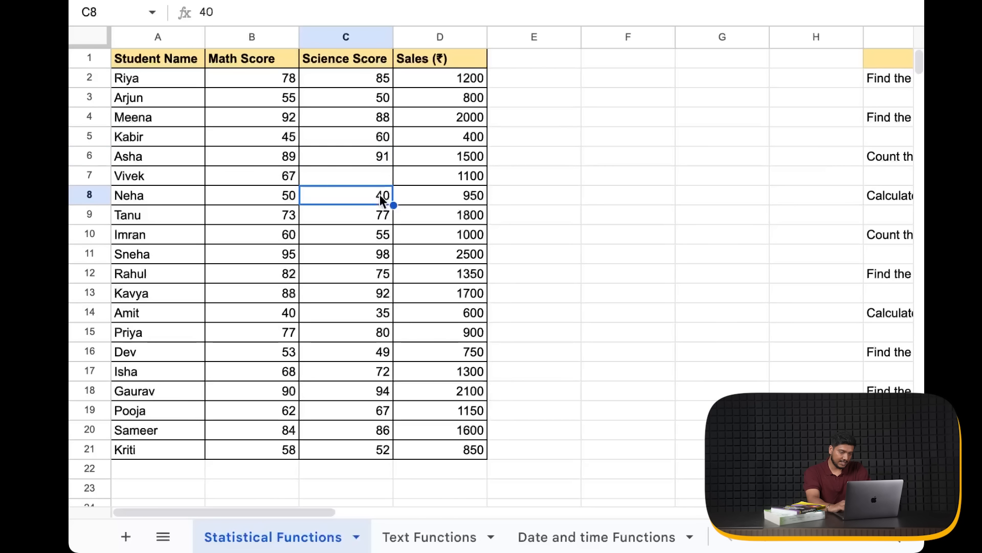
left_click(382, 219)
left_click(382, 254)
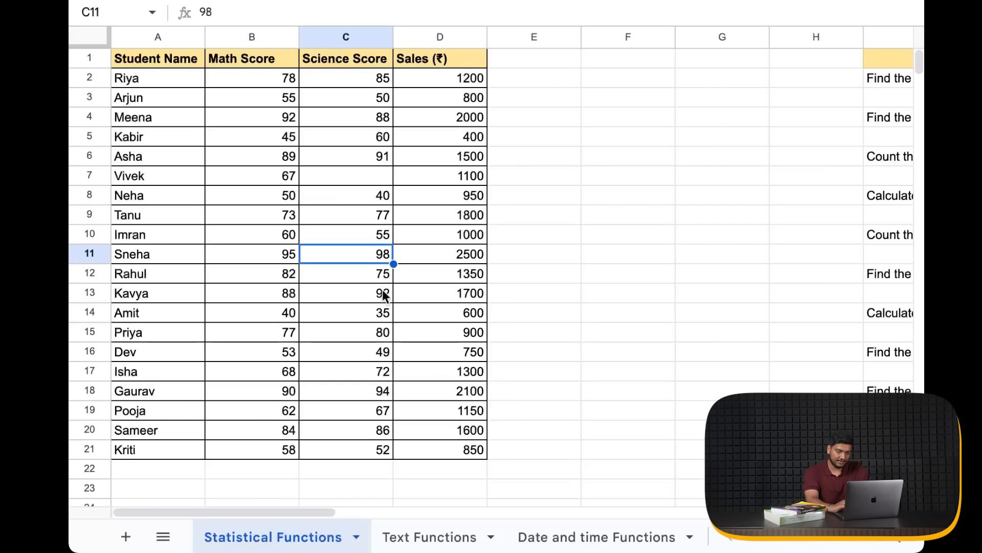
Calculate the average Science Score in L18 with =AVERAGE(C2:C21) for comparison with the standard deviation
scroll(384, 293, "right", 5)
scroll(383, 297, "right", 5)
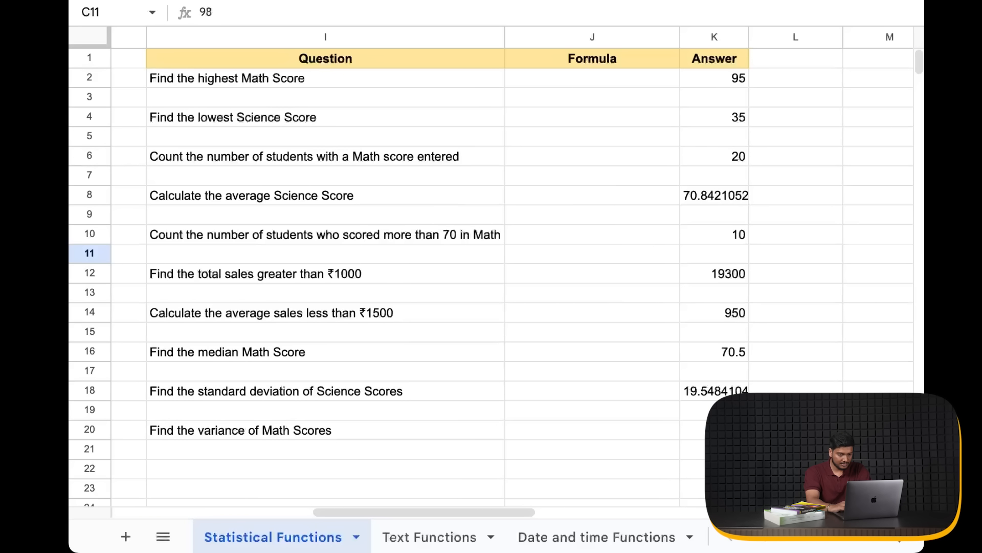
left_click(795, 389)
type("=aver")
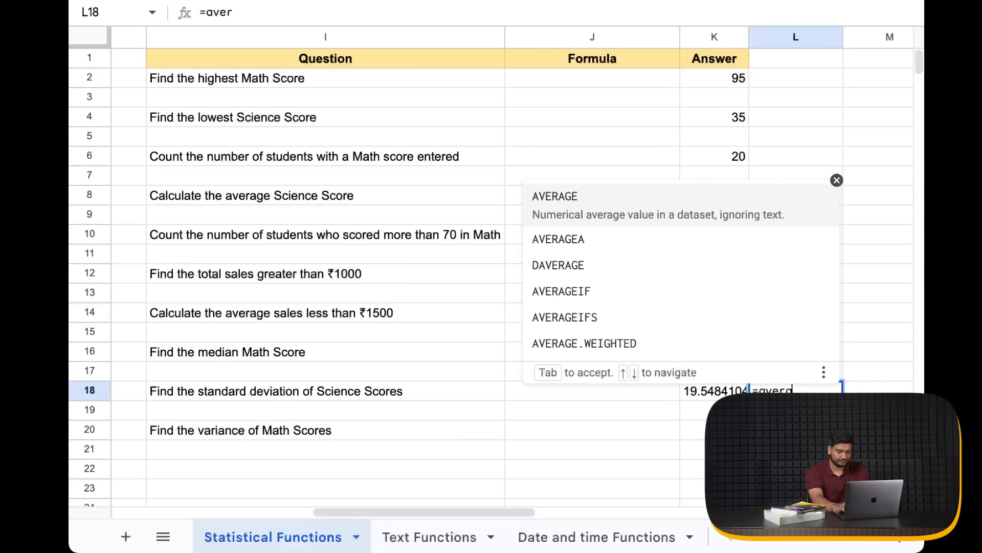
key("Tab")
type("C2:C2")
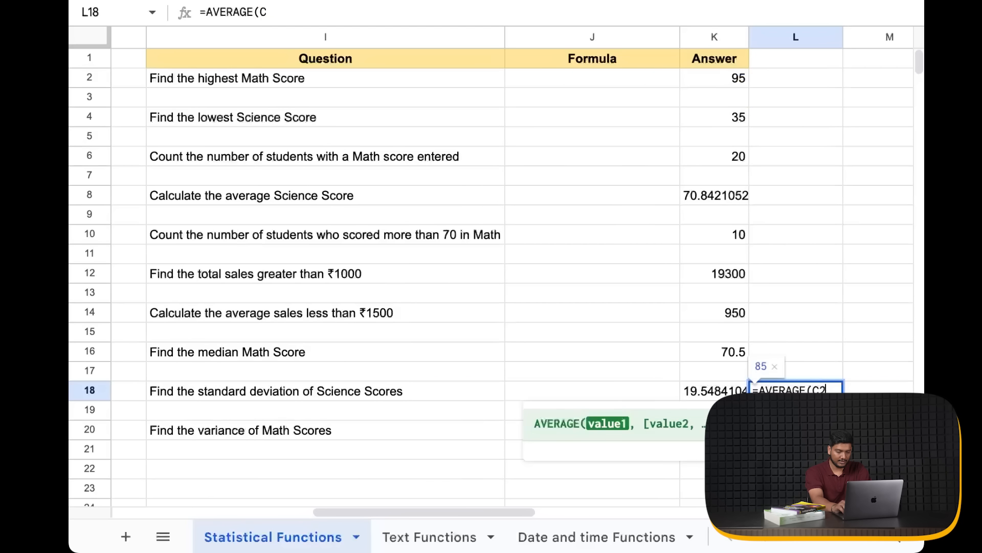
type("1)")
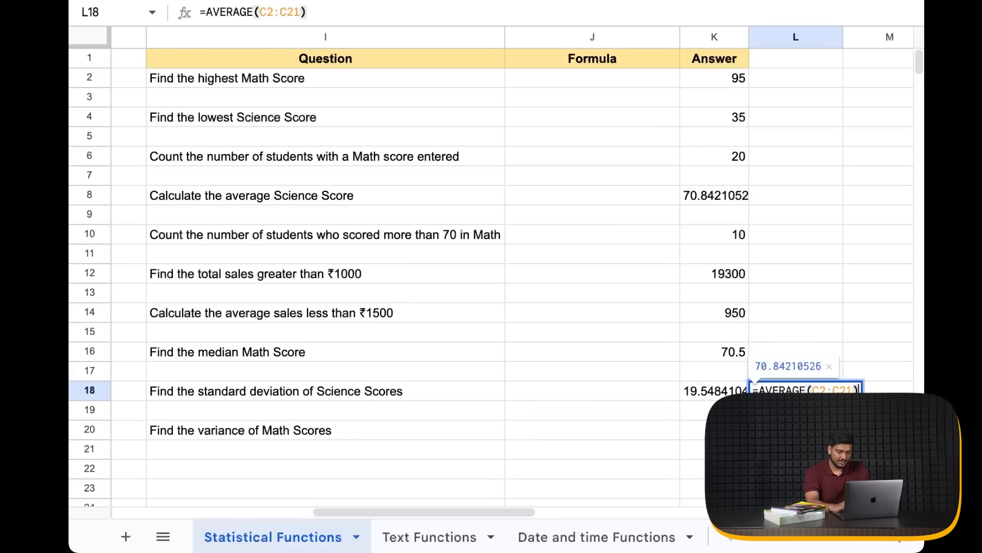
key("Return")
left_click(801, 390)
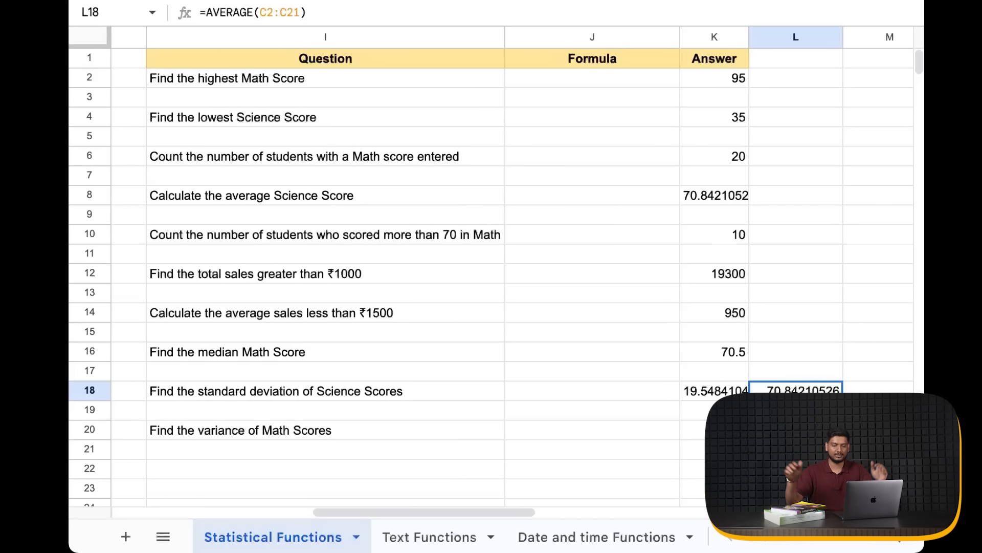
Delete the comparison average formula from L18
key("Down")
key("Up")
key("Delete")
Calculate the variance of the Math Scores in K20 with =VAR(B2:B21)
key("Left")
key("Left")
key("Left")
key("Left")
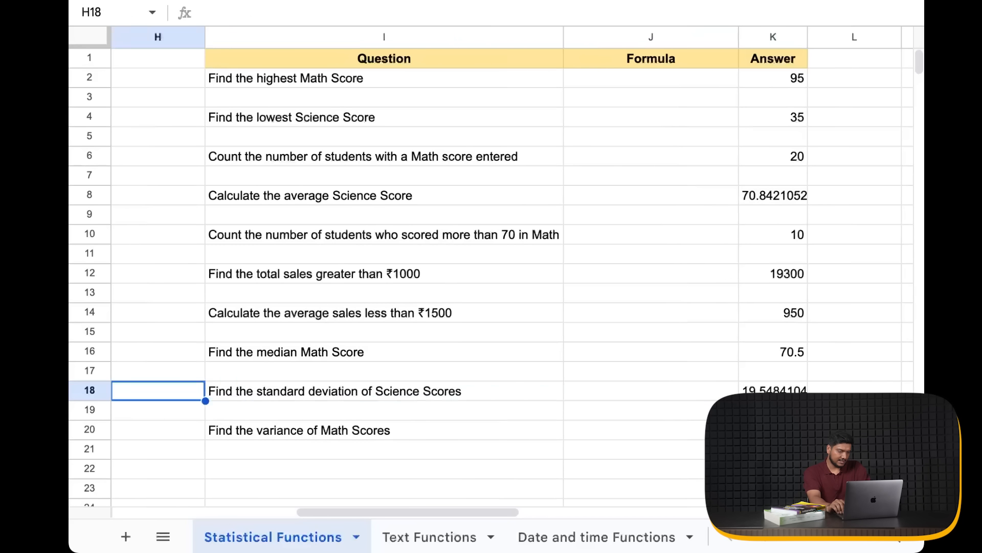
key("Right")
key("Right")
key("Down")
key("Down")
key("Left")
key("Right")
key("Right")
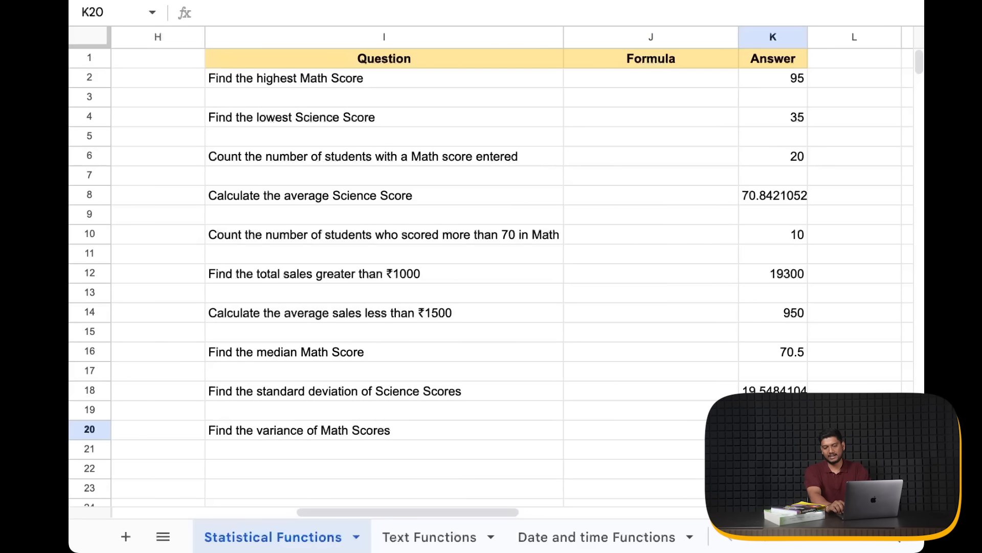
scroll(711, 369, "down", 4)
scroll(712, 370, "right", 1)
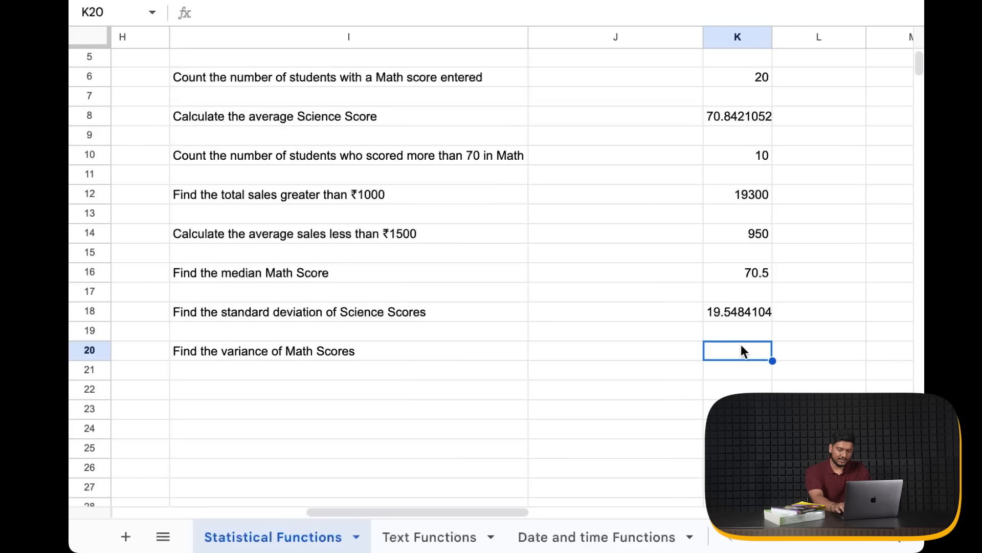
type("=VAR")
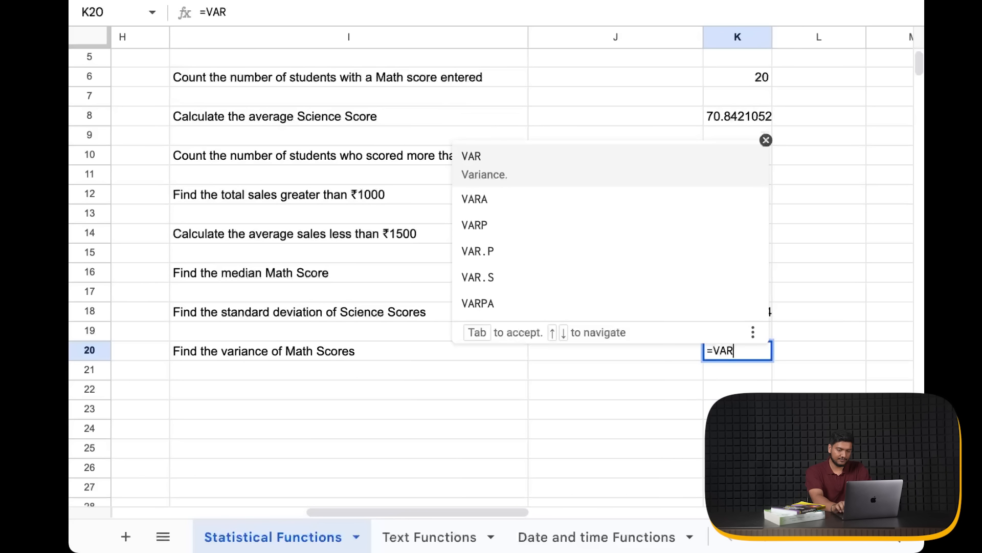
type("(")
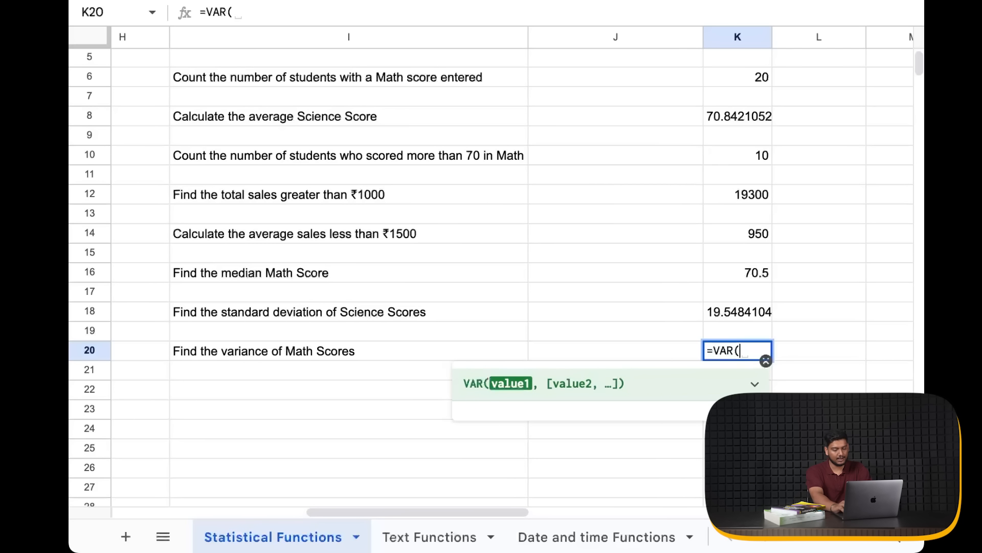
type("B2:B21)")
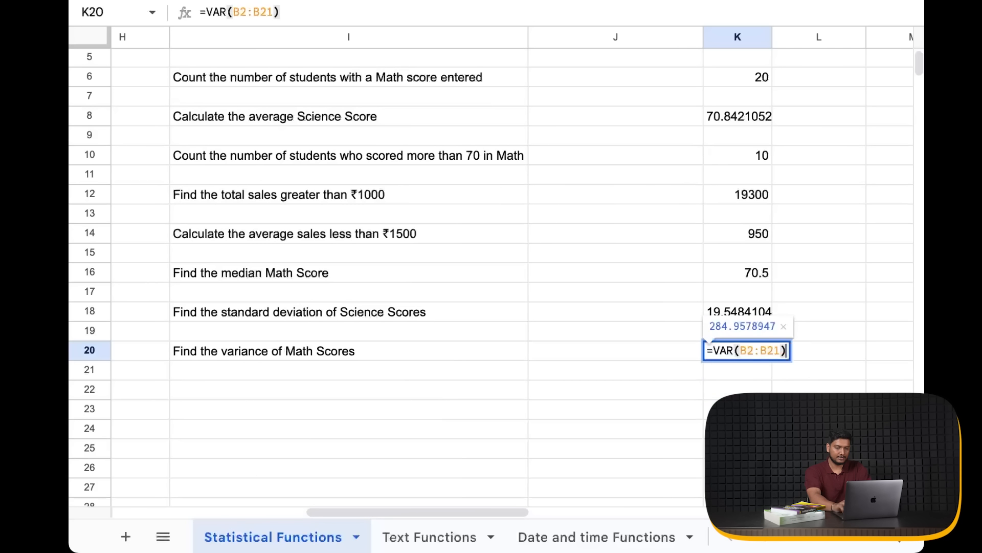
key("Return")
key("Up")
key("Left")
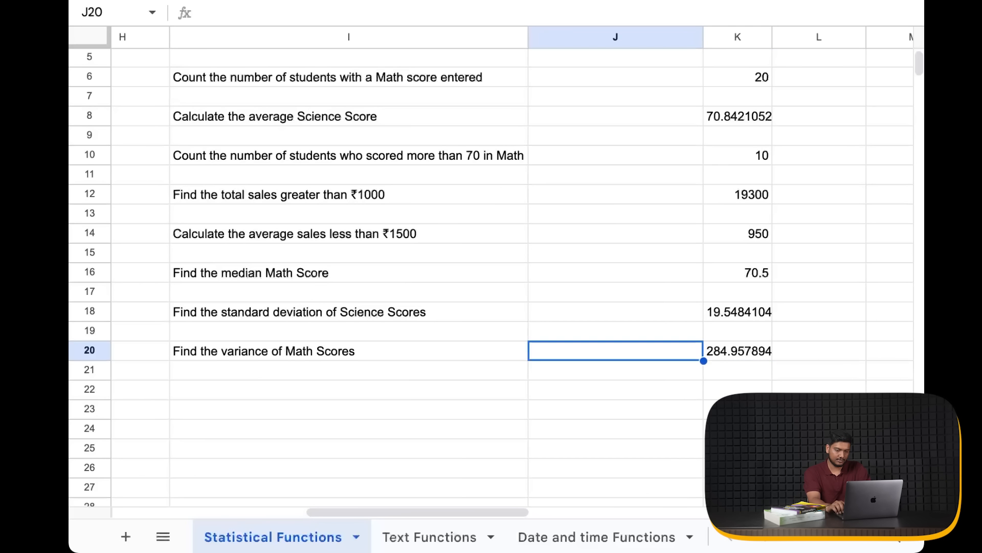
key("Right")
scroll(417, 379, "left", 10)
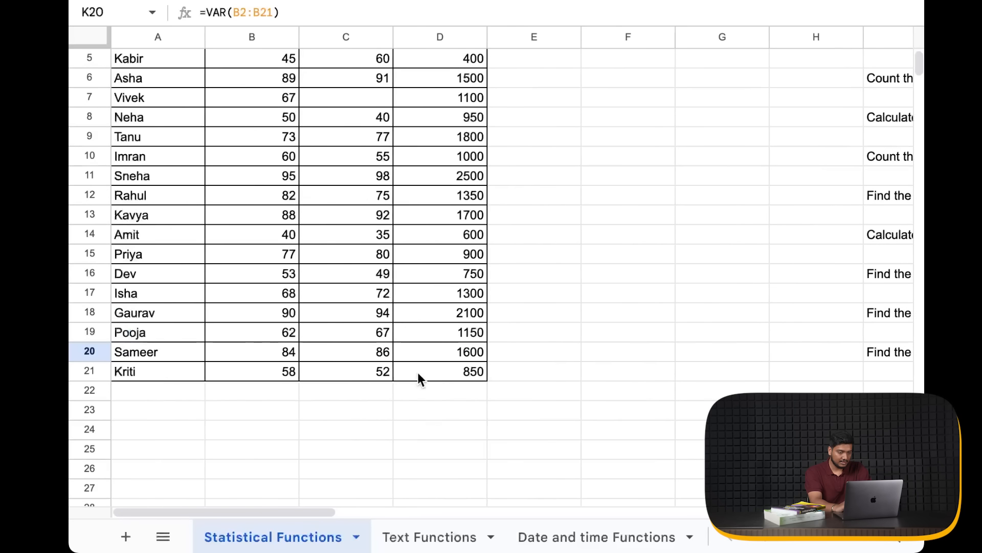
scroll(416, 379, "up", 3)
scroll(381, 274, "down", 1)
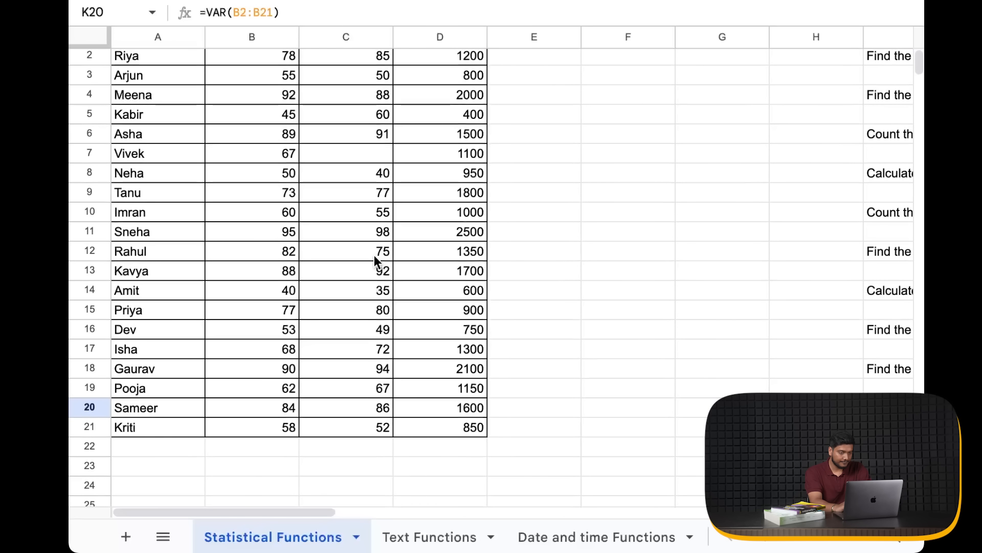
scroll(375, 261, "up", 1)
scroll(377, 252, "down", 2)
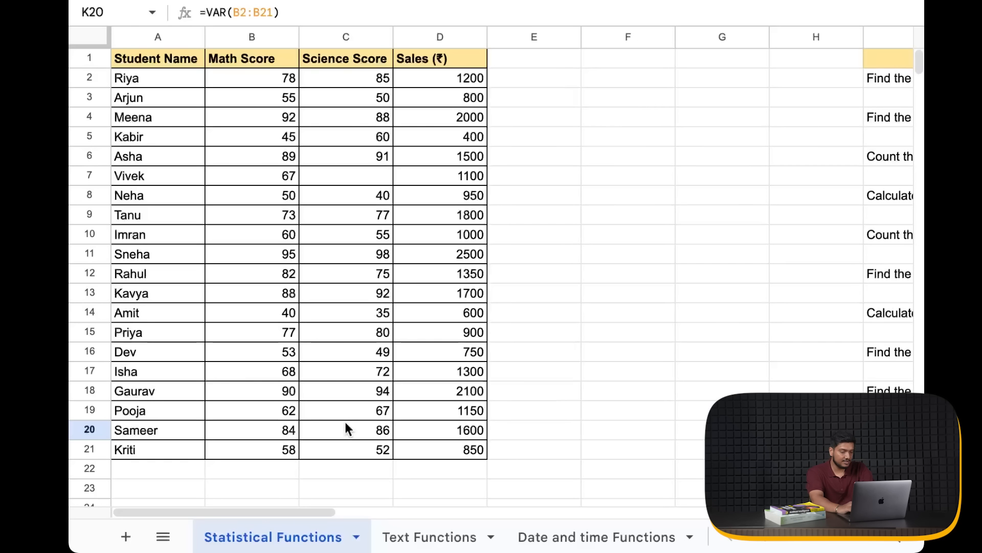
Open the Text Functions sheet and read through its name and date table and its list of questions
left_click(418, 538)
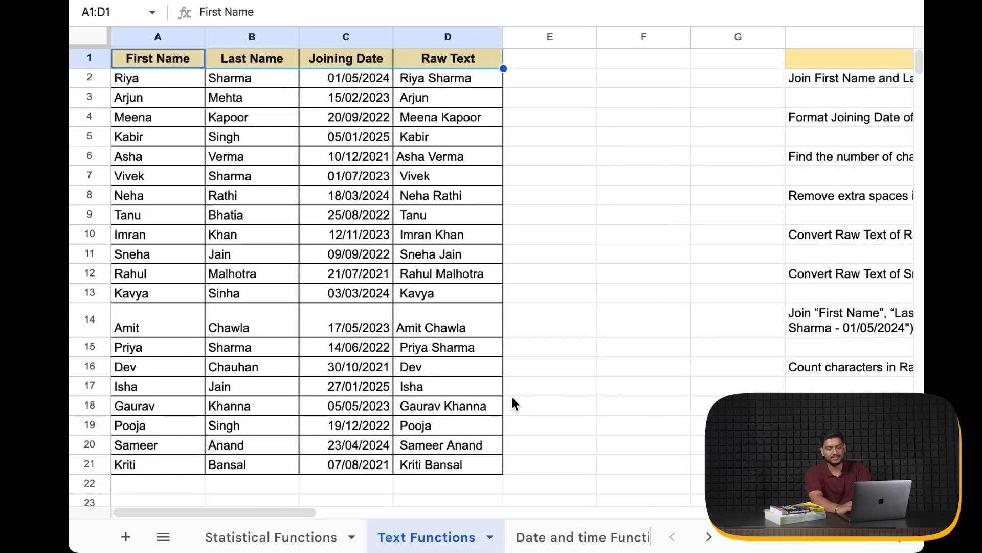
left_click(558, 350)
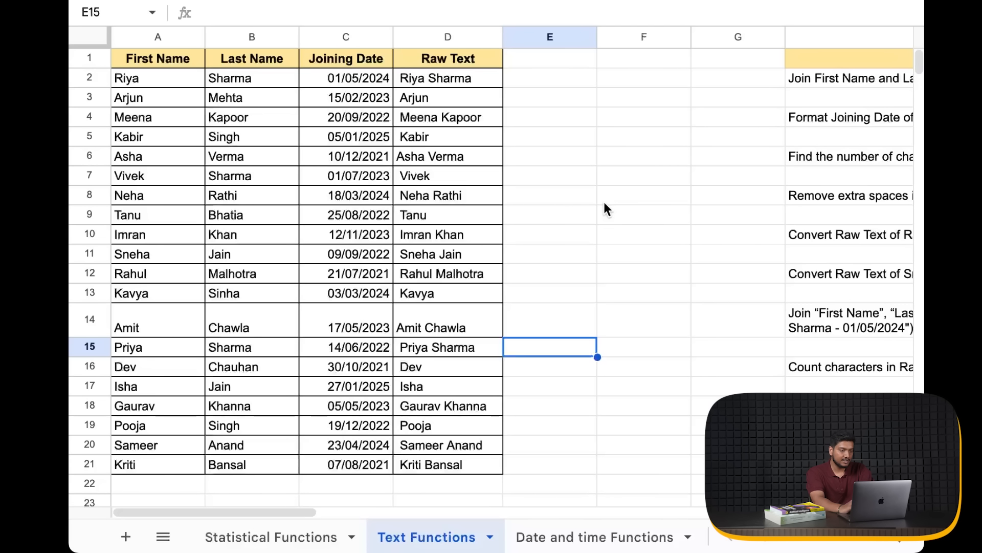
scroll(573, 254, "right", 5)
scroll(573, 254, "right", 5)
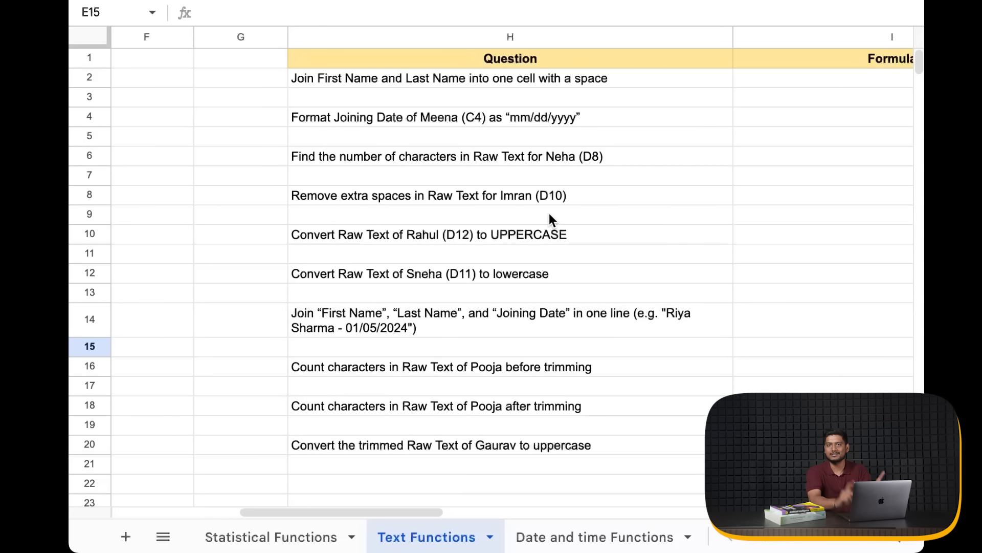
scroll(550, 215, "right", 3)
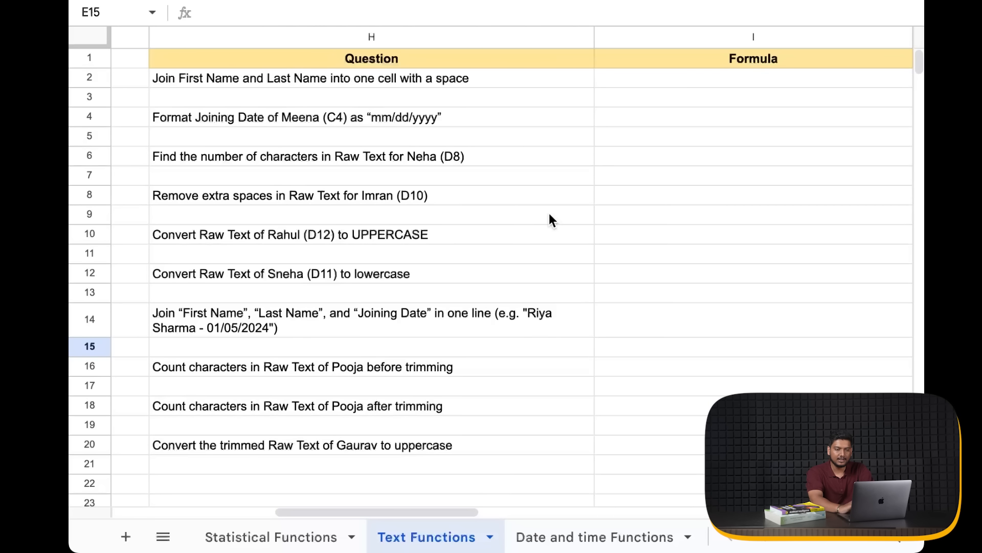
Join the first name in A2 and the last name in B2 in answer cell J2 with the CONCAT function
scroll(549, 216, "right", 4)
scroll(549, 214, "right", 1)
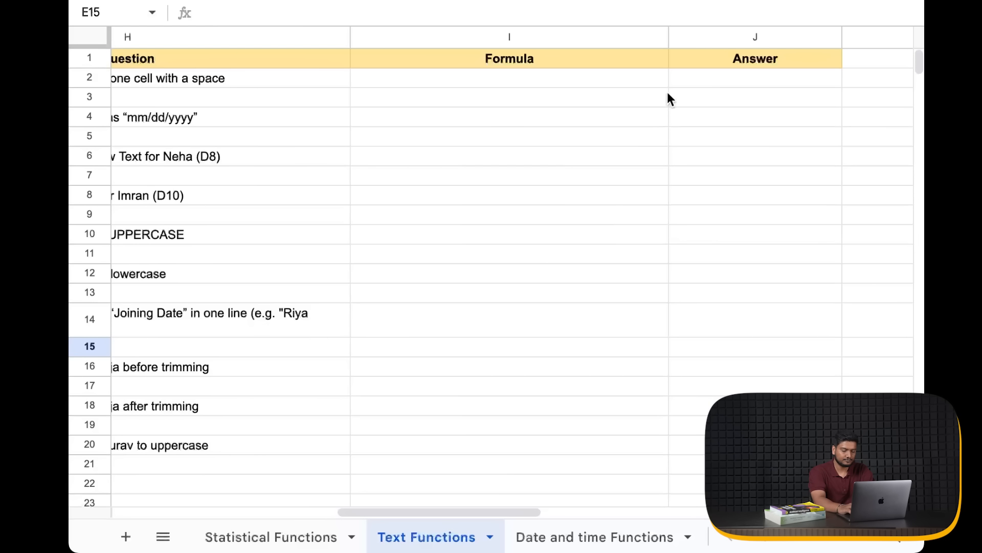
left_click(712, 80)
type("co")
key("BackSpace")
key("BackSpace")
type("=con")
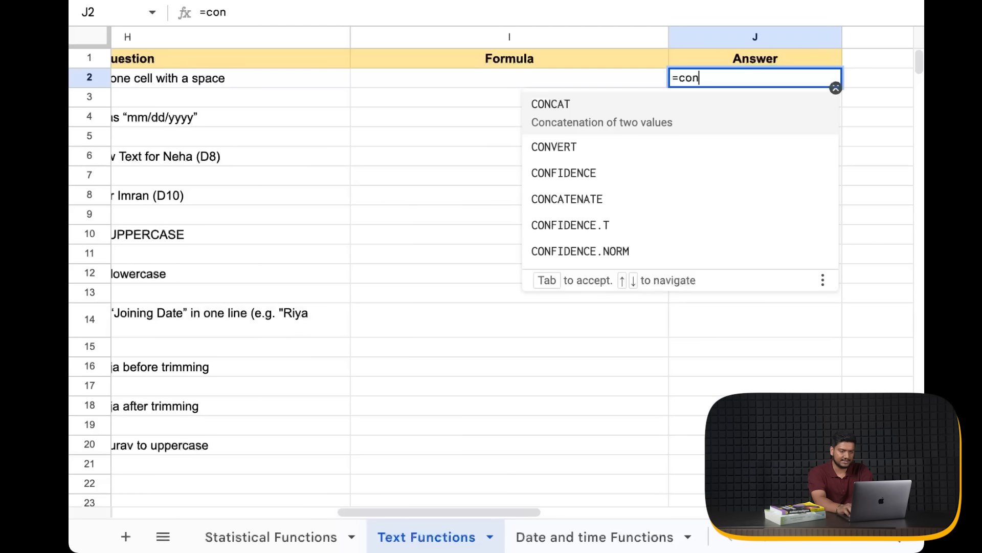
key("Tab")
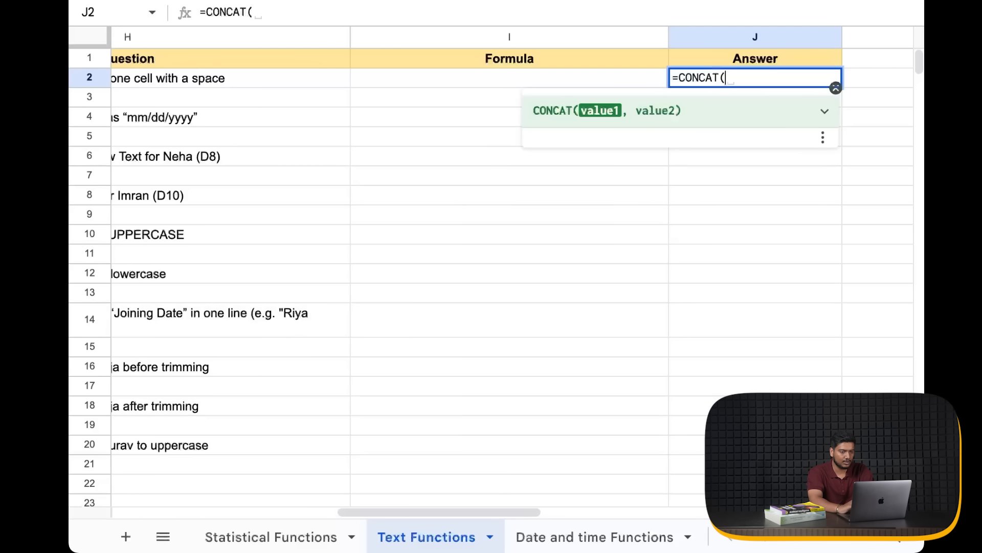
scroll(483, 152, "left", 10)
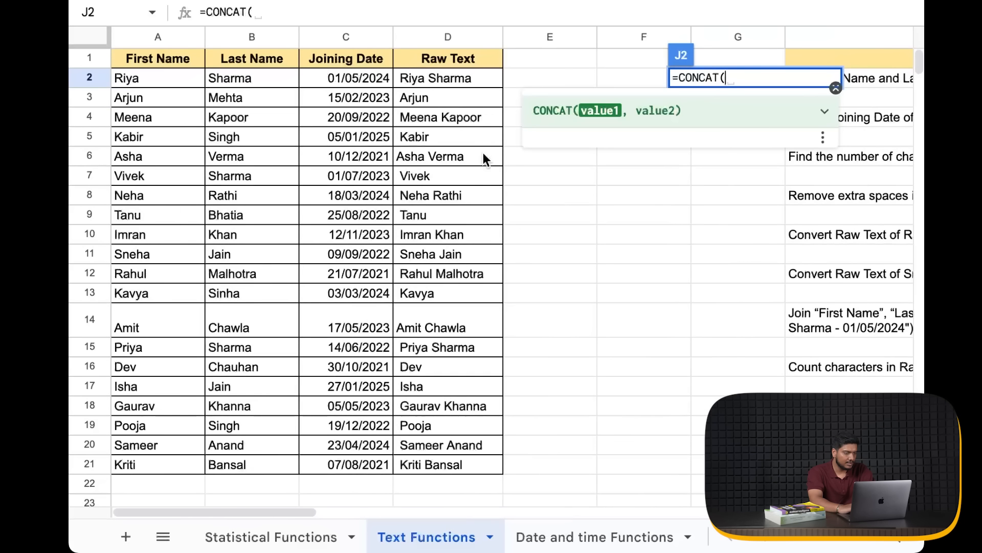
left_click(169, 82)
type(",")
left_click(239, 84)
key("Return")
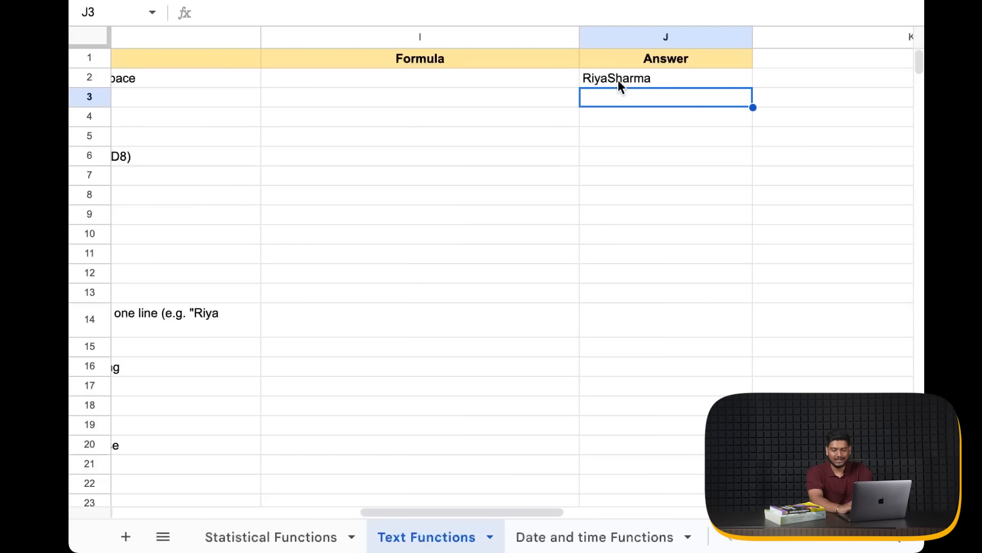
Change the formula in J2 to =CONCATENATE(A2," ",B2) so the first and last names are joined with a space
left_click(618, 79)
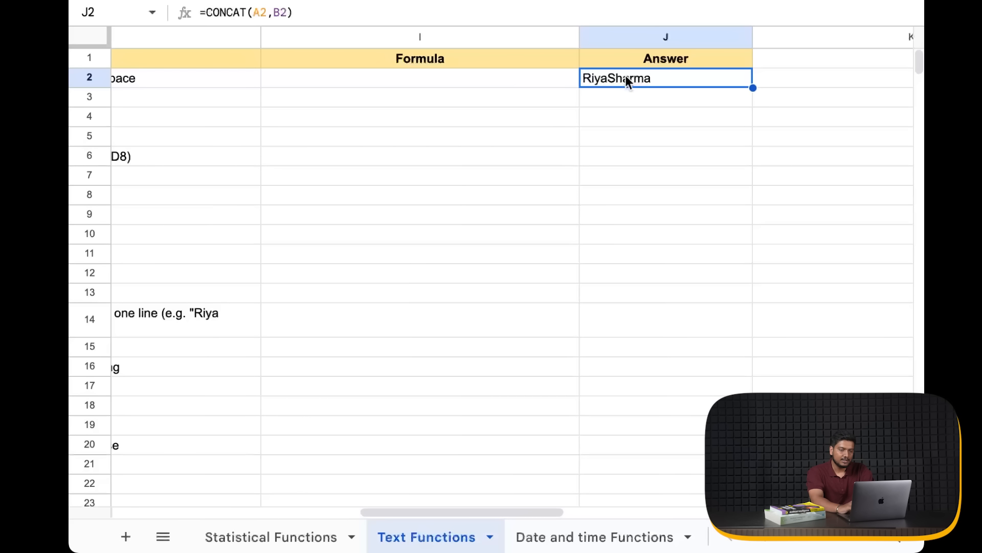
double_click(627, 80)
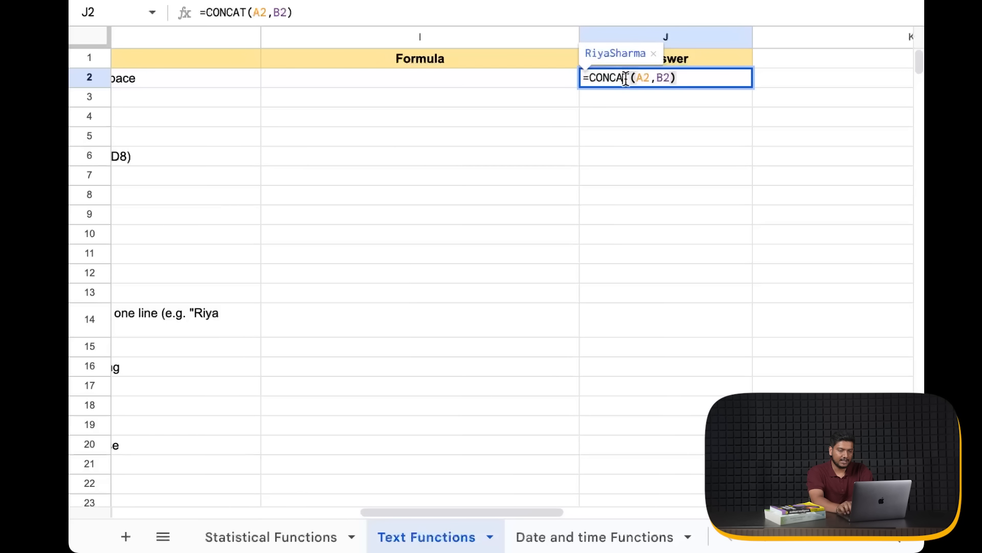
type("e")
key("Tab")
key("Right")
key("Right")
key("Right")
type(",")
key("Left")
type("\"\"")
key("Left")
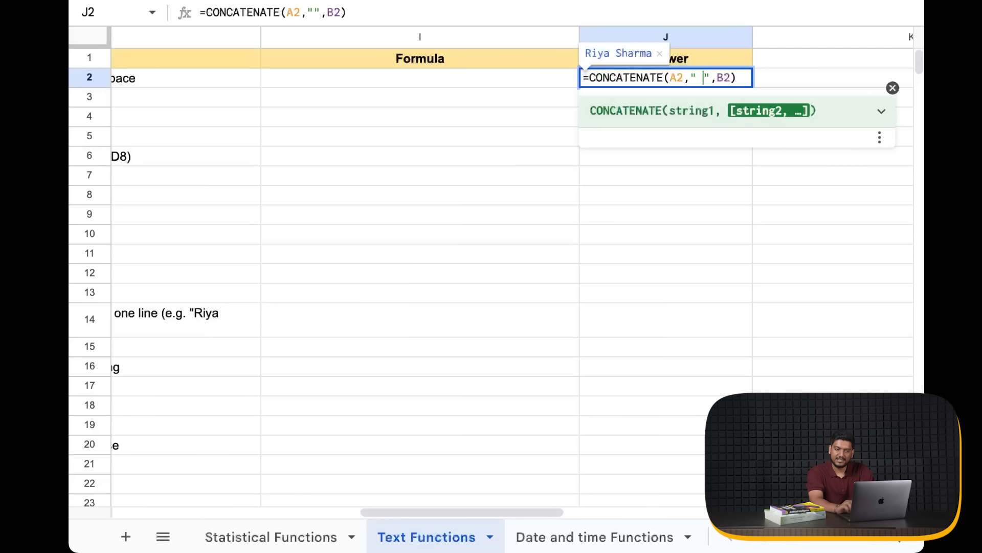
key("Return")
left_click(618, 80)
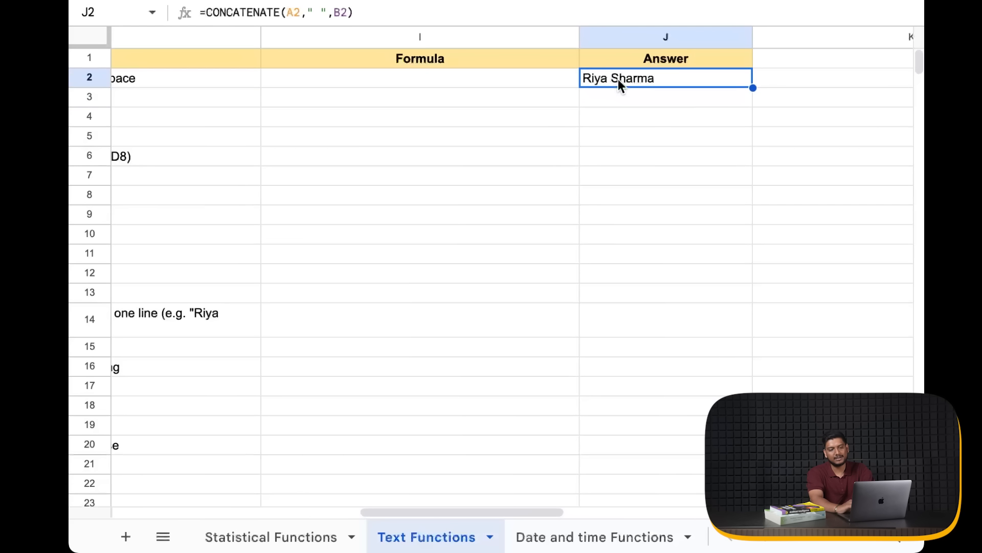
Read the date-format question in H4 and locate the joining date it refers to in C4
scroll(660, 125, "left", 15)
scroll(660, 128, "right", 10)
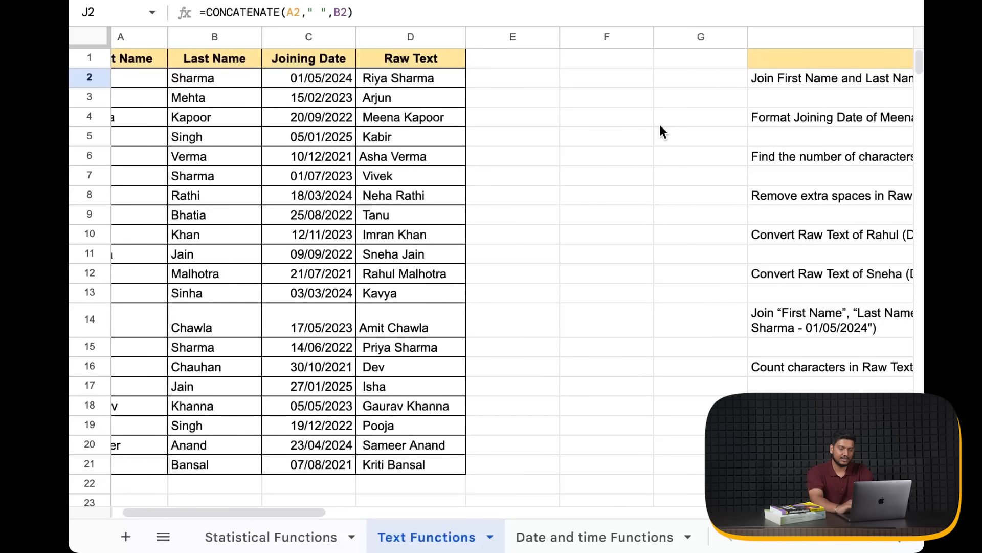
scroll(660, 128, "right", 2)
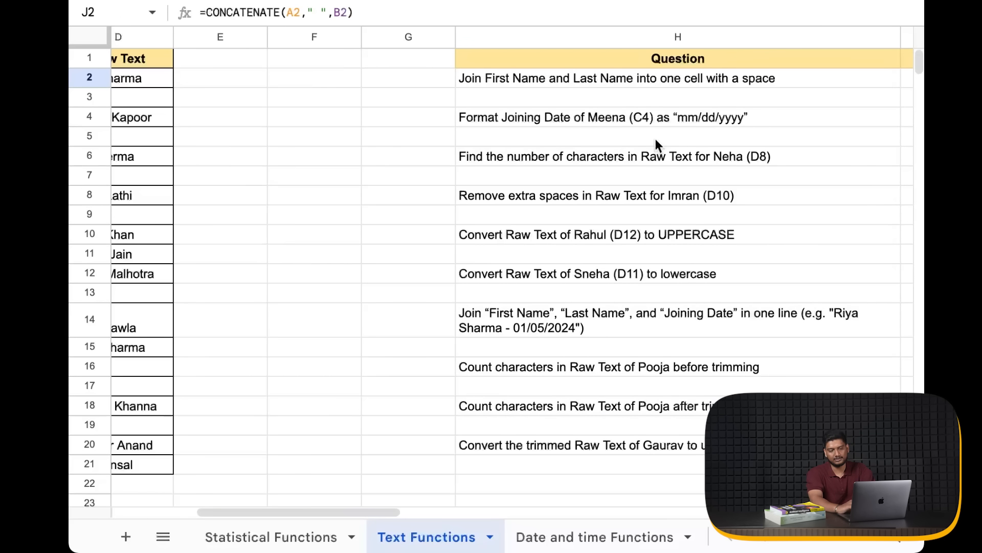
scroll(655, 143, "left", 10)
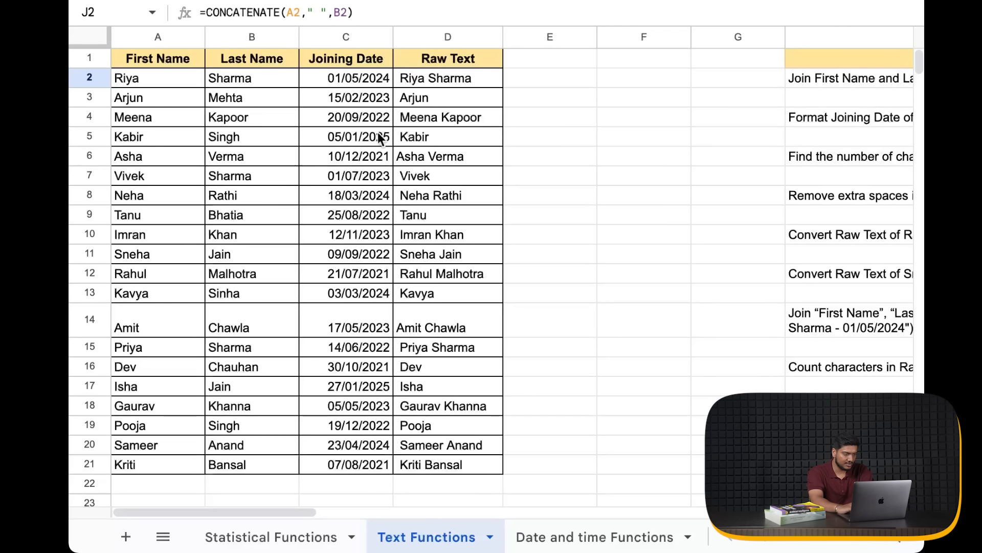
left_click(134, 120)
left_click(322, 117)
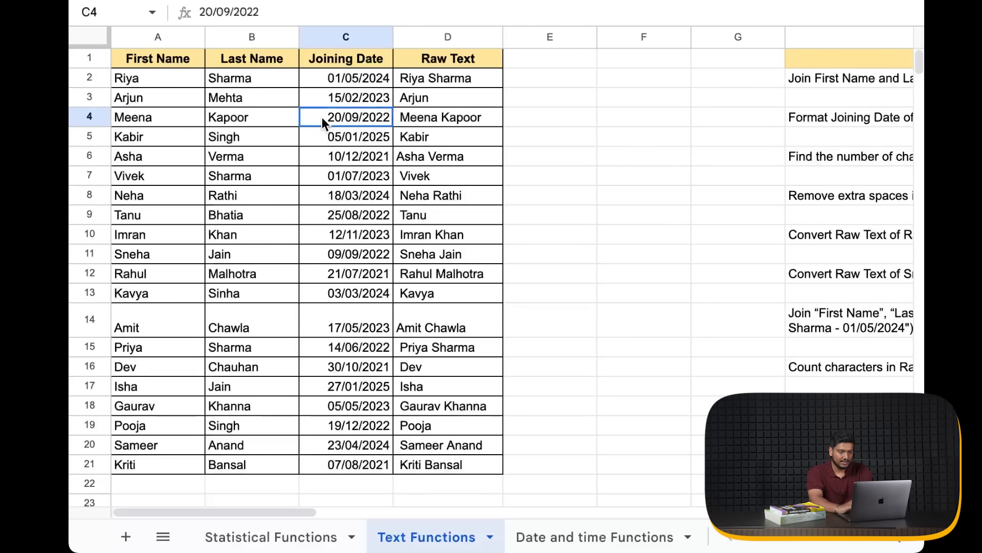
scroll(596, 145, "right", 8)
left_click(707, 117)
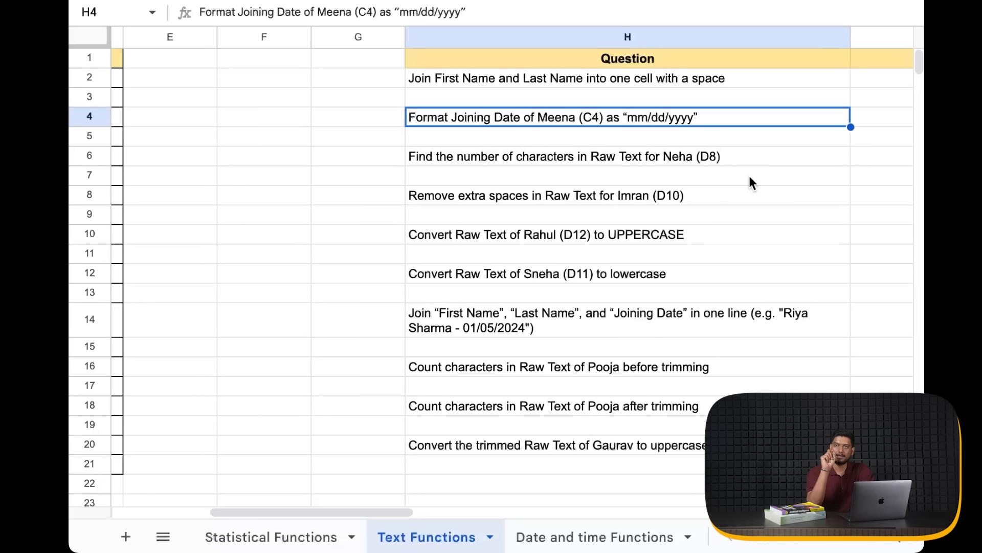
scroll(750, 179, "left", 6)
scroll(750, 179, "right", 10)
Try to format the joining date in C4 as mm/dd/yyyy in answer cell J4 with the TEXT function
left_click(757, 117)
type("=TEXT(")
scroll(543, 177, "left", 10)
left_click(277, 117)
scroll(543, 176, "right", 4)
type(",")
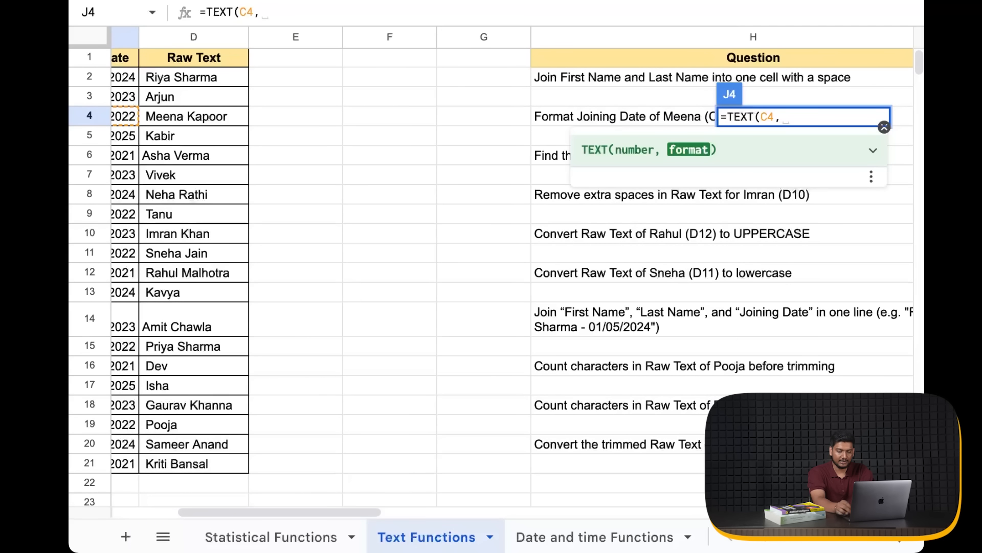
type("\"")
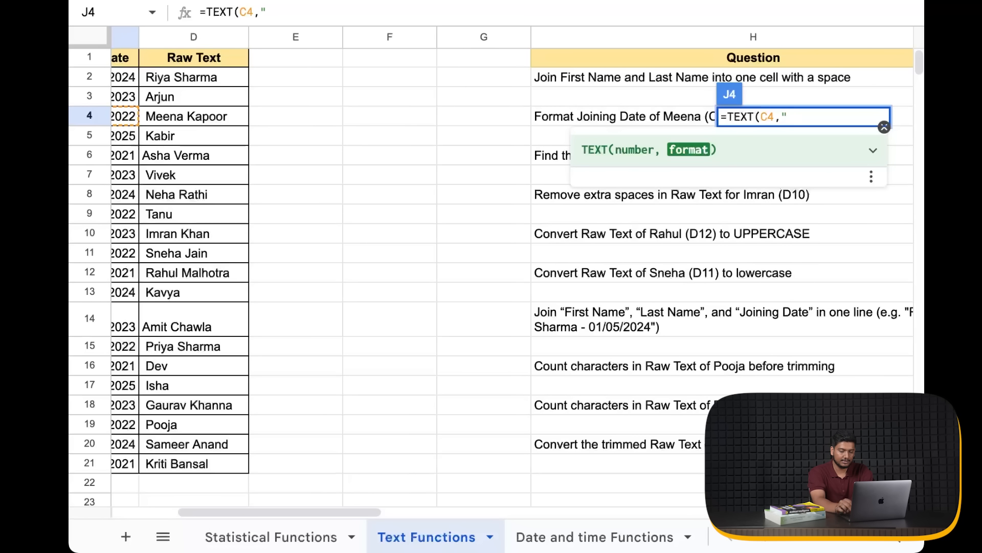
type("mm/dd")
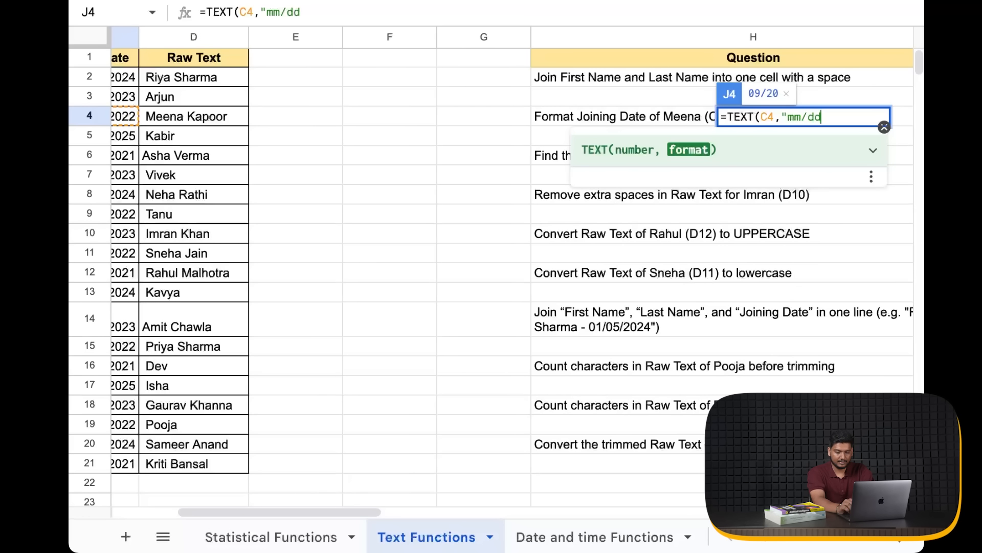
type("/")
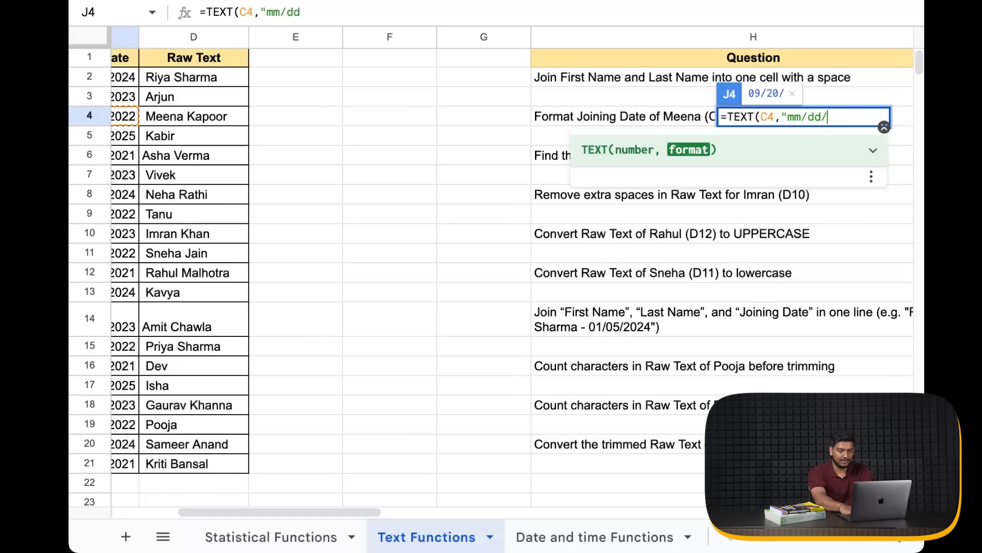
type("yyyy")
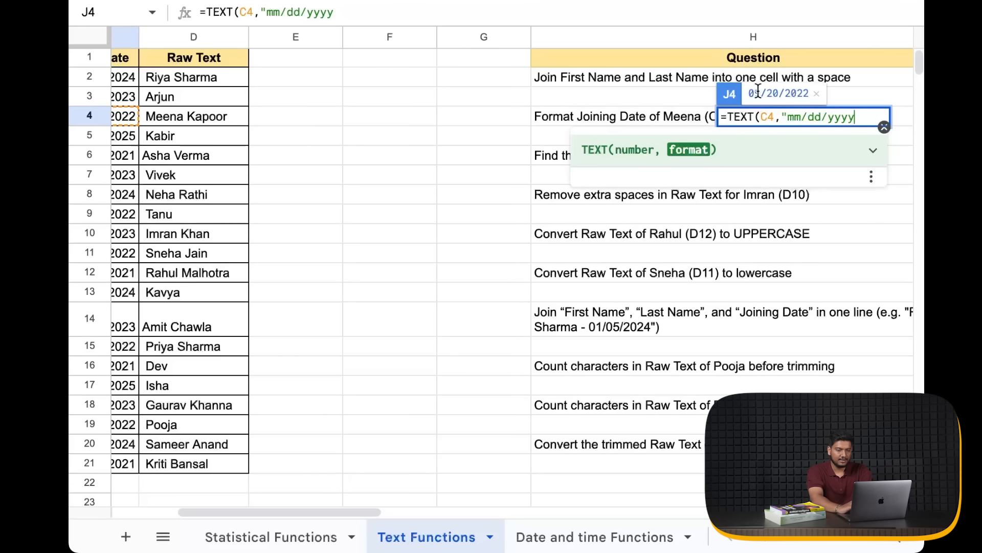
scroll(755, 204, "left", 5)
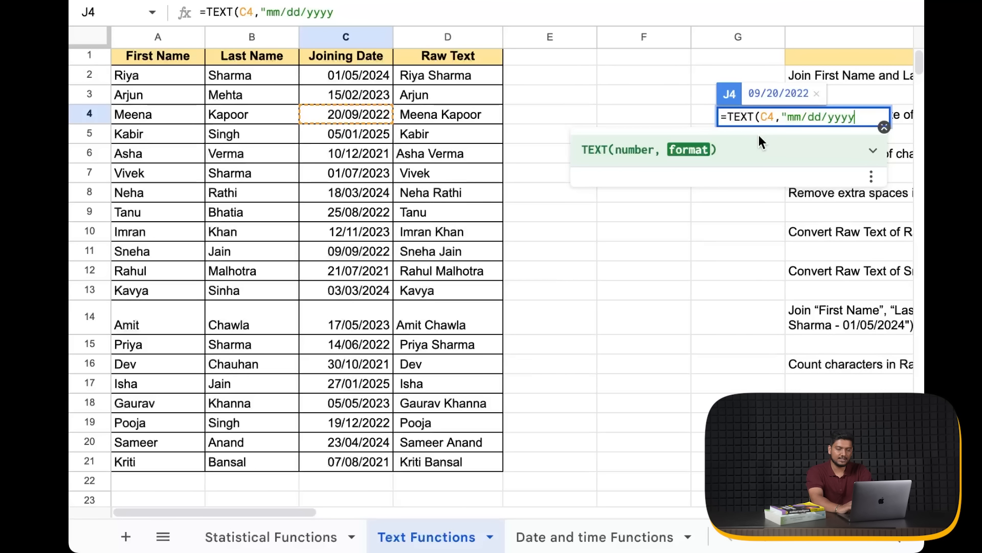
type(")")
key("Return")
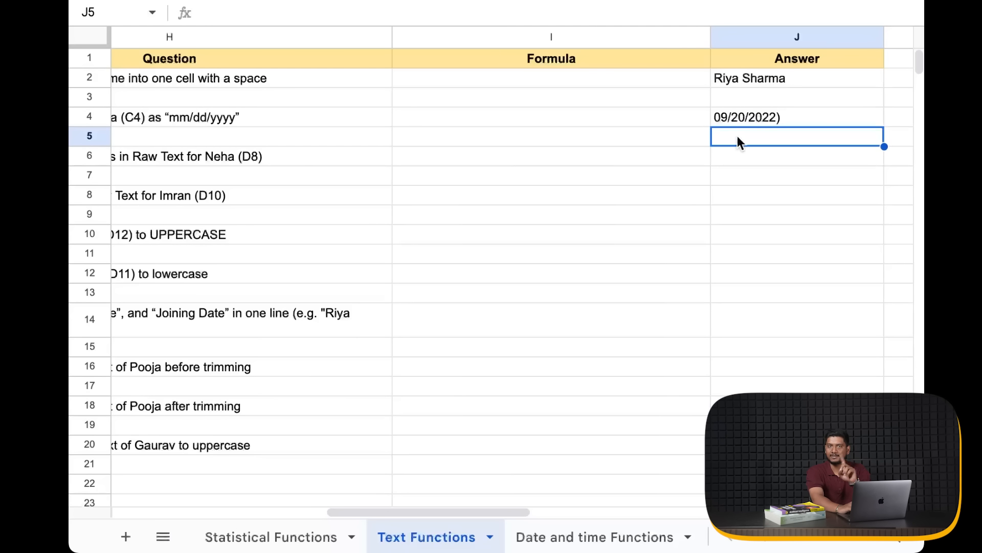
Replace the J4 formula with a TEXT function on C4 using the format "mmmm" to preview the full month name
double_click(751, 119)
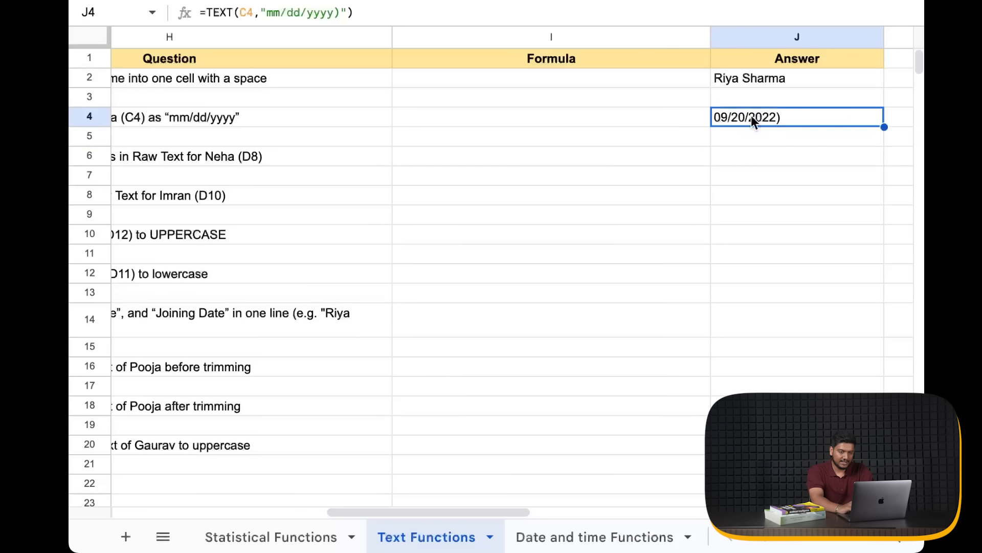
key("super+a")
key("BackSpace")
type("=text")
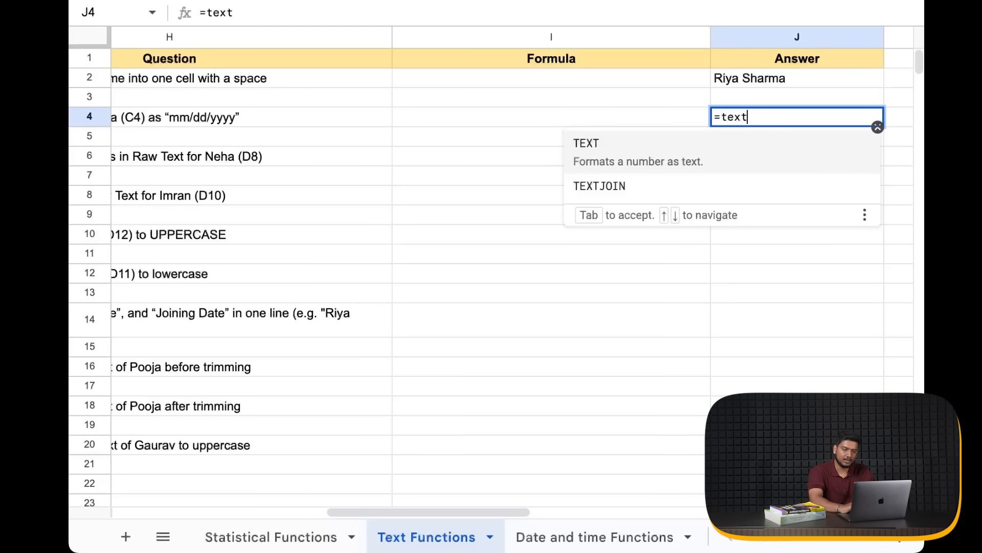
type("(")
scroll(639, 232, "left", 10)
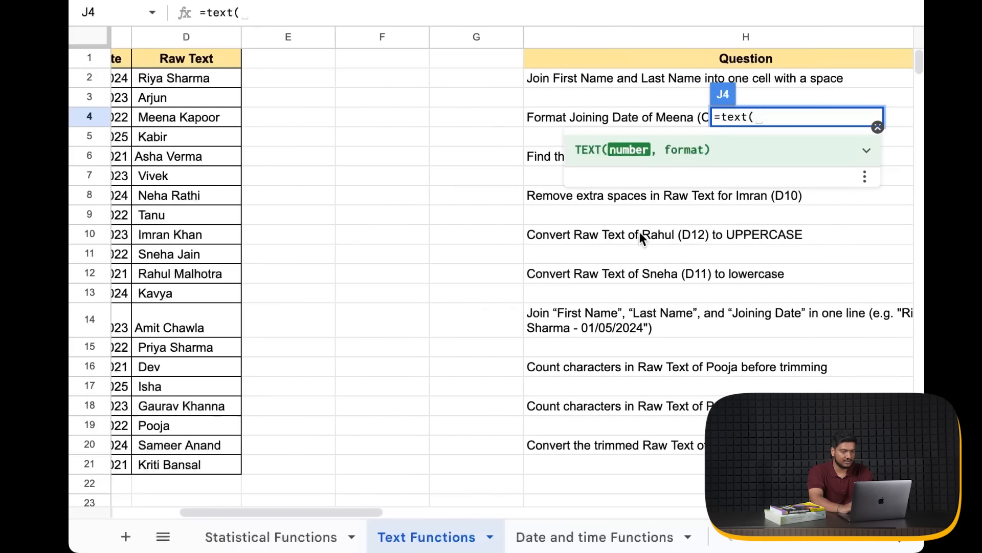
left_click(345, 120)
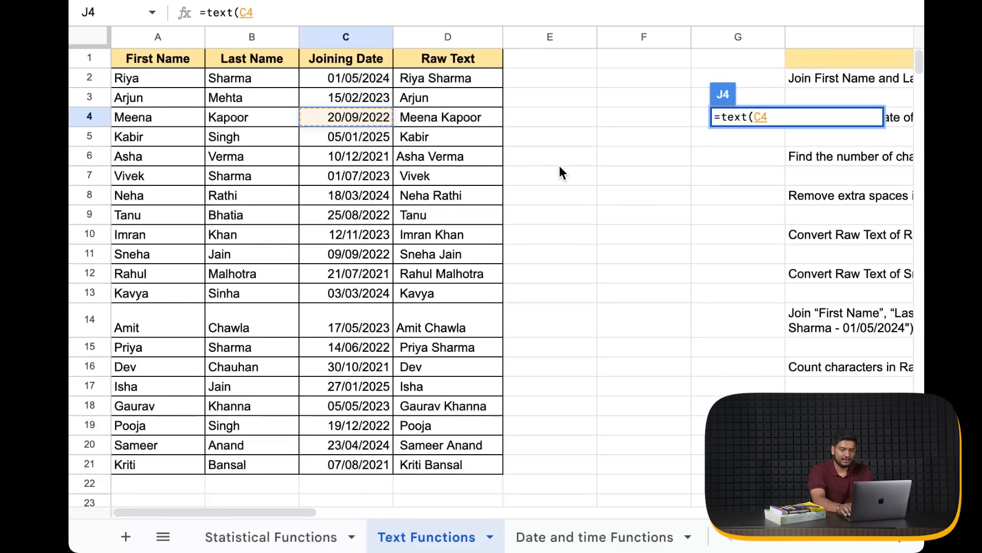
type(",'")
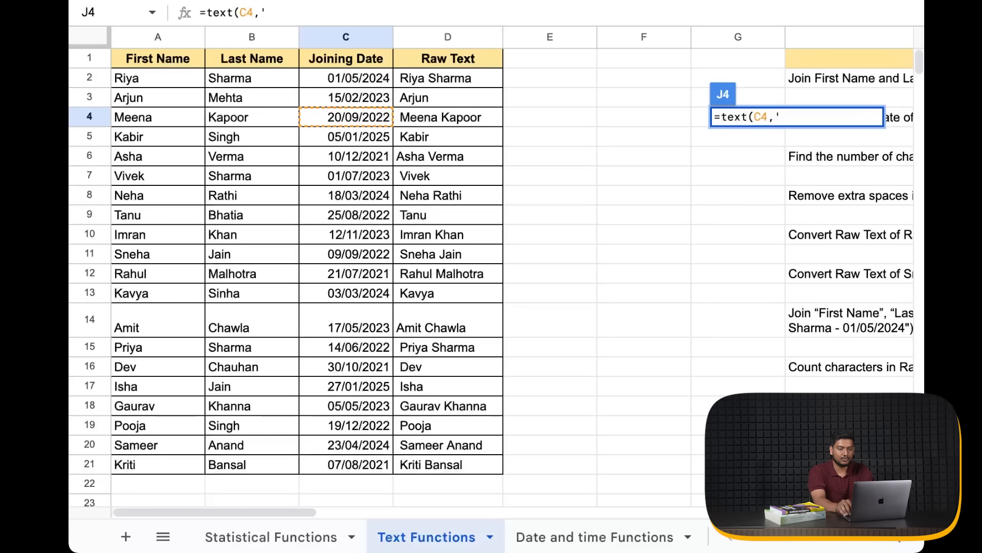
key("BackSpace")
type("\"\"")
key("Left")
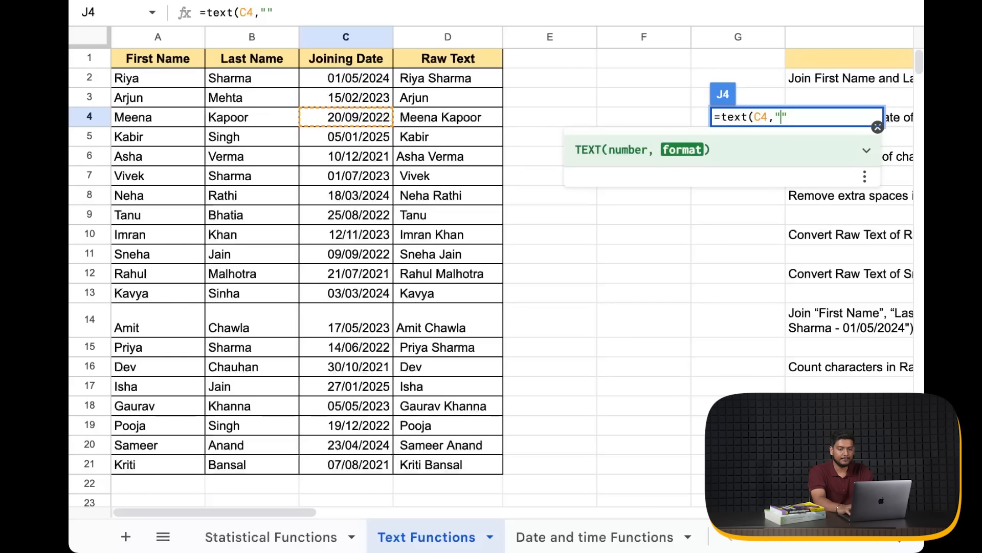
type("mmmm")
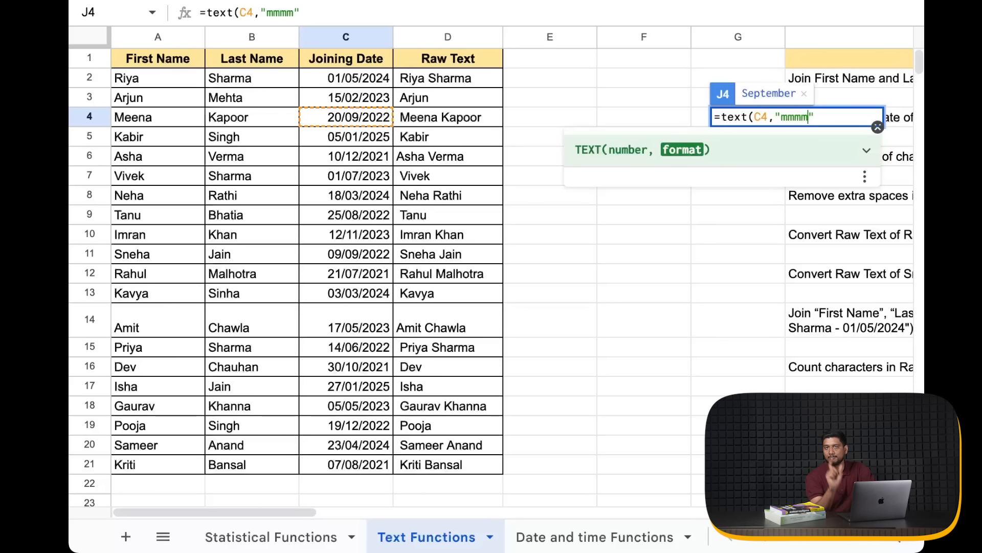
Change the format code in the J4 TEXT formula to "yyyy" to preview only the year
key("BackSpace")
key("BackSpace")
key("BackSpace")
key("BackSpace")
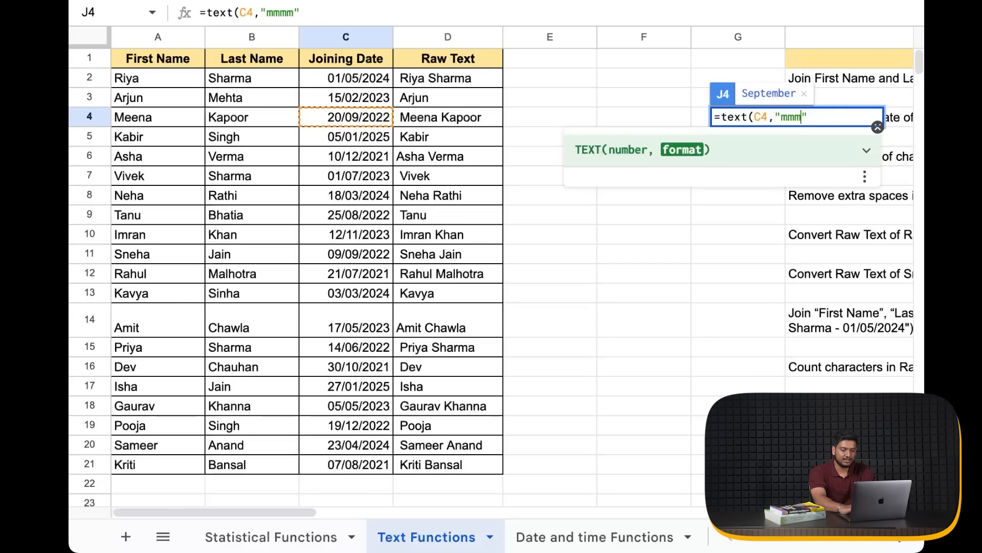
type("yyyy")
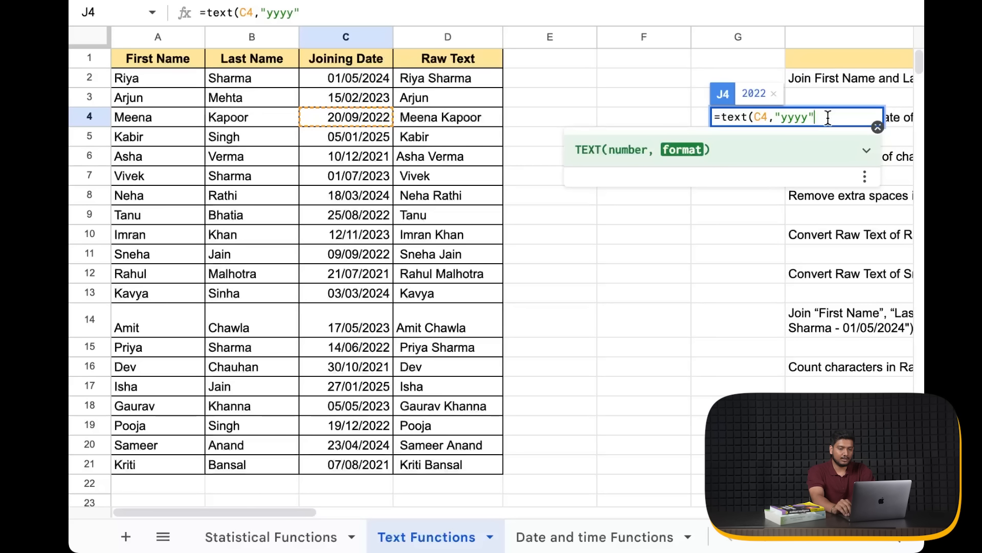
Preview only the day with the format code "dd" in the J4 TEXT formula, and discard the formula
key("Left")
key("shift+Left")
key("shift+Left")
key("shift+Left")
key("shift+Left")
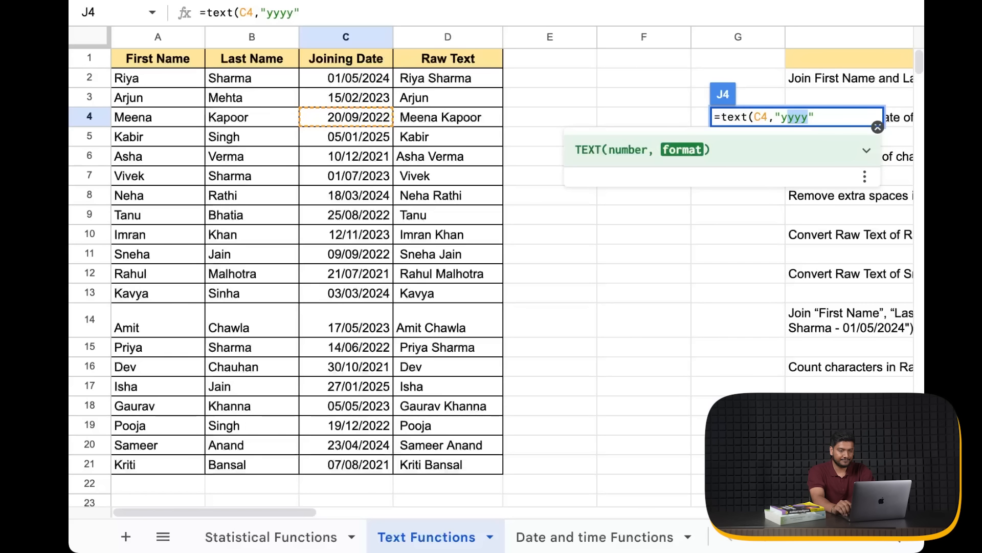
type("dd")
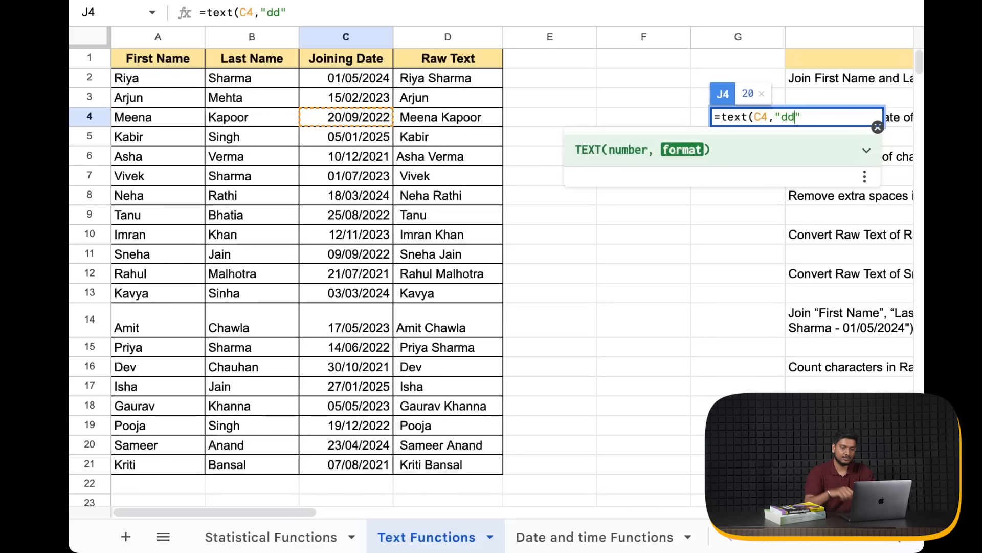
triple_click(807, 118)
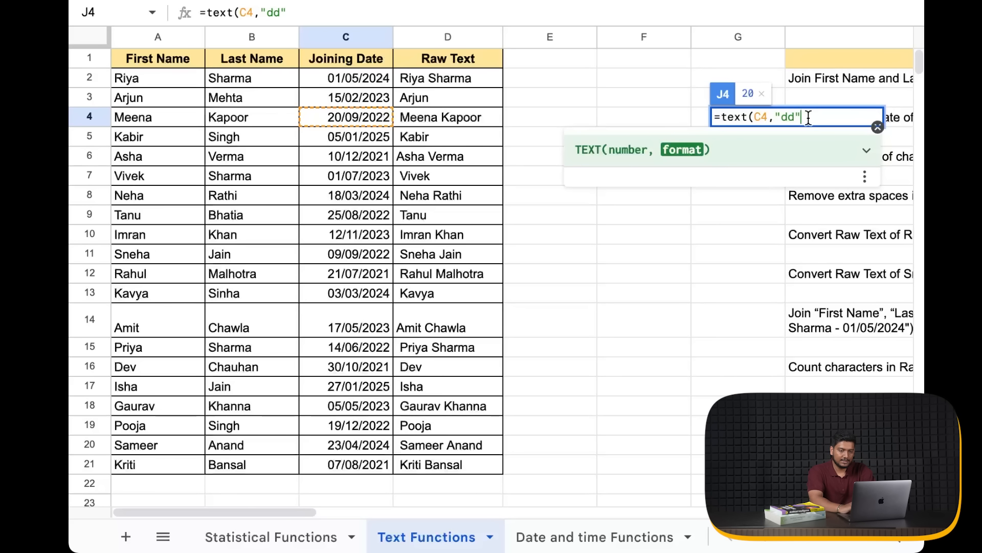
key("BackSpace")
left_click(800, 241)
Format the joining date from C4 in answer cell J4 with =TEXT(C4, "mm/dd/yyyy")
scroll(800, 241, "right", 10)
left_click(809, 117)
type("=text(")
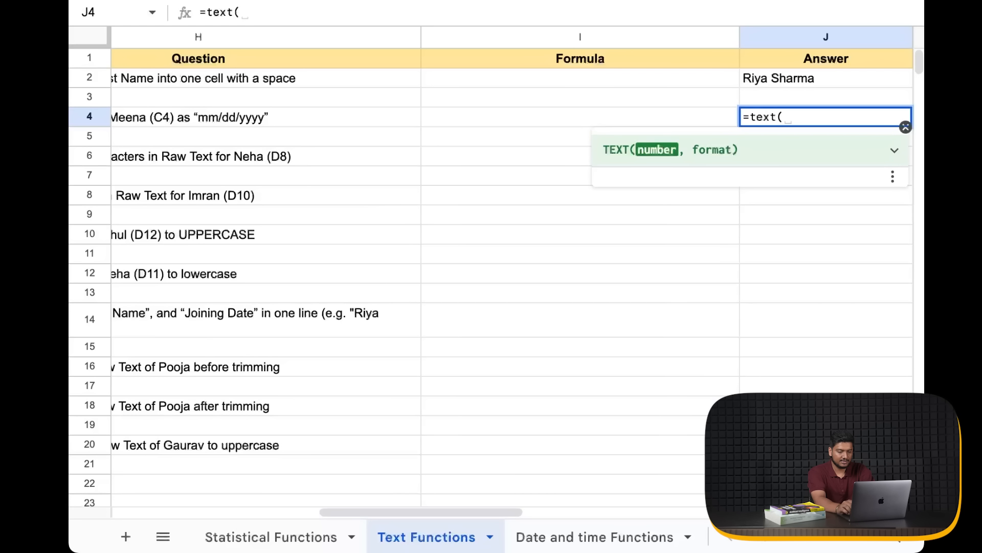
type("C4, \"mm")
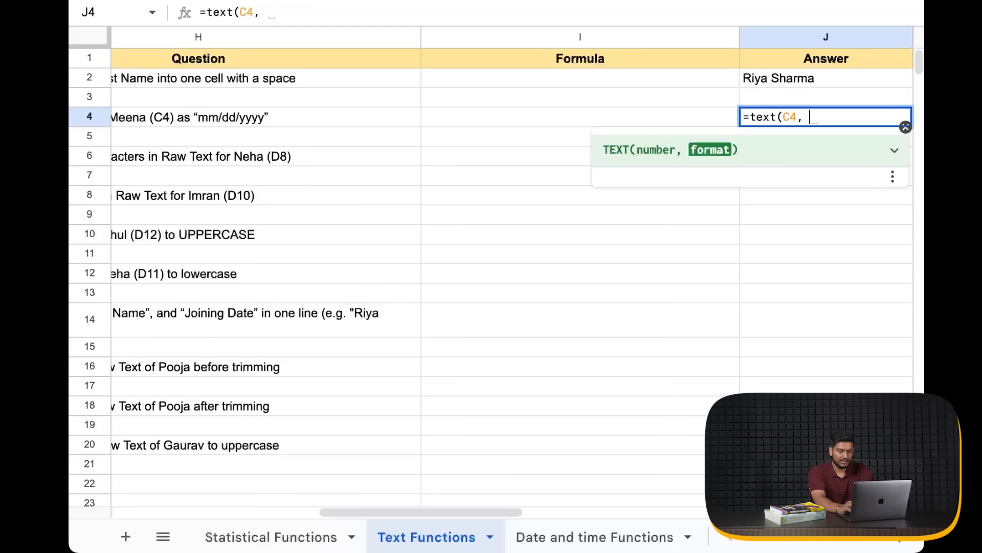
type("/dd/yyyy\"")
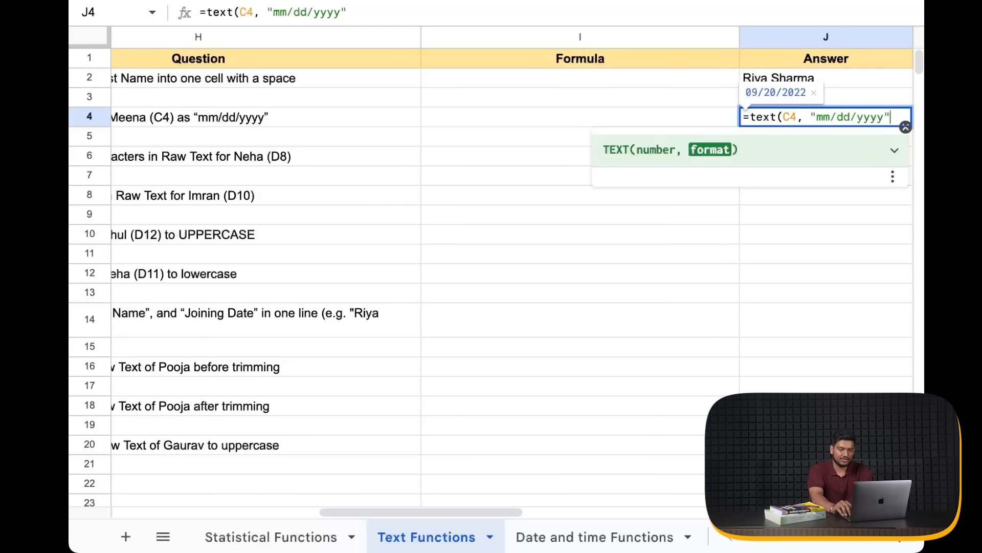
key("Return")
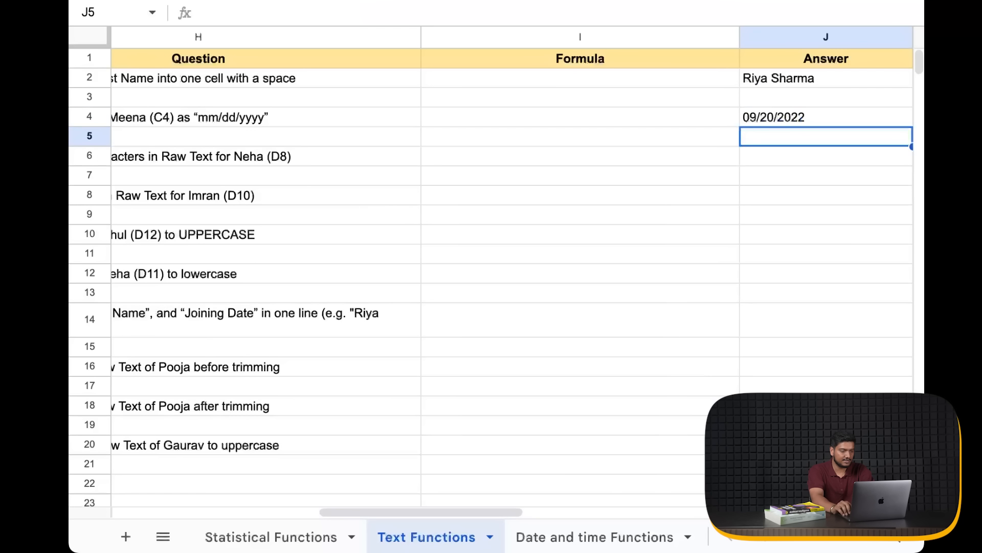
Examine the row 6 question about counting characters and its source text in Raw Text cell D8
key("Left")
key("Left")
key("Left")
key("Right")
key("Down")
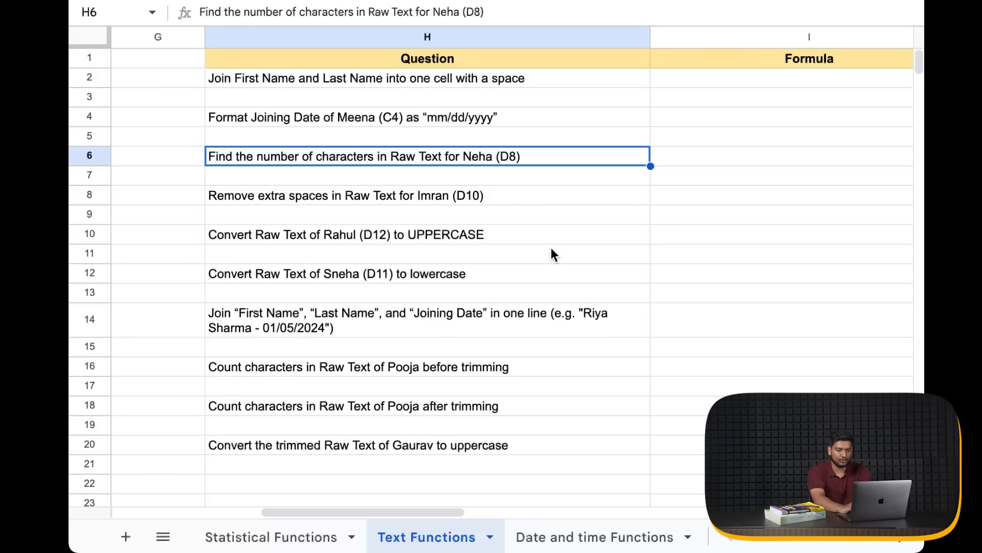
scroll(551, 247, "left", 10)
scroll(712, 339, "right", 10)
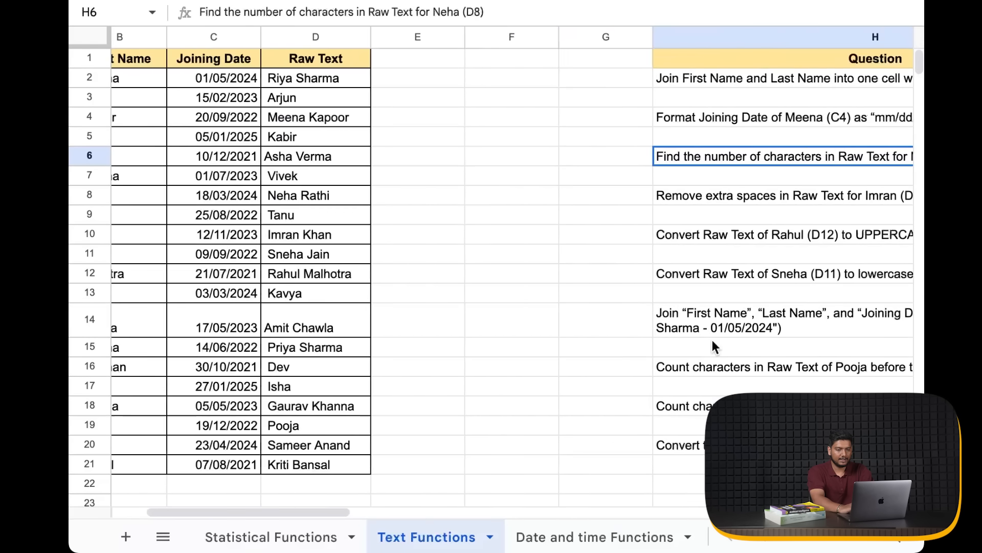
scroll(403, 226, "left", 10)
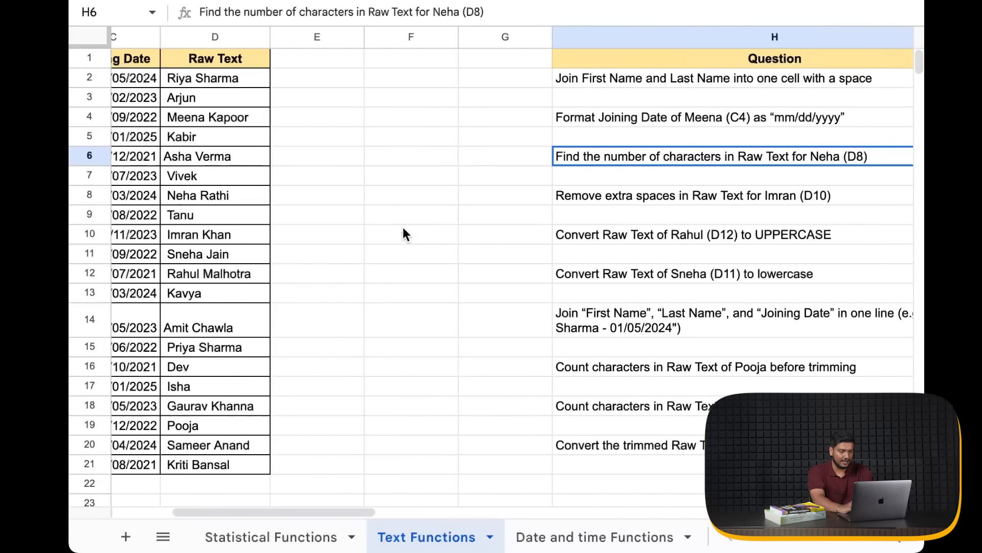
left_click(433, 196)
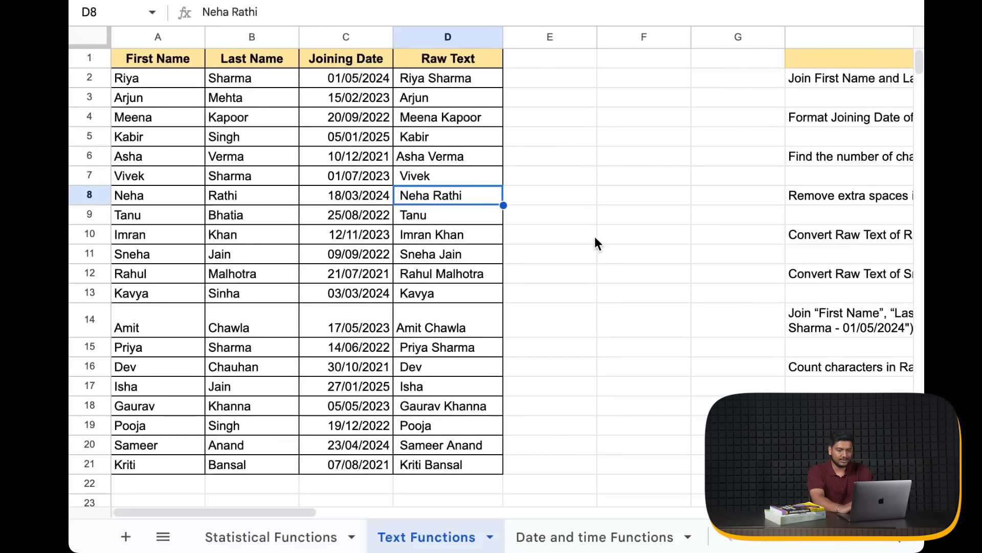
scroll(594, 237, "right", 5)
scroll(594, 237, "right", 7)
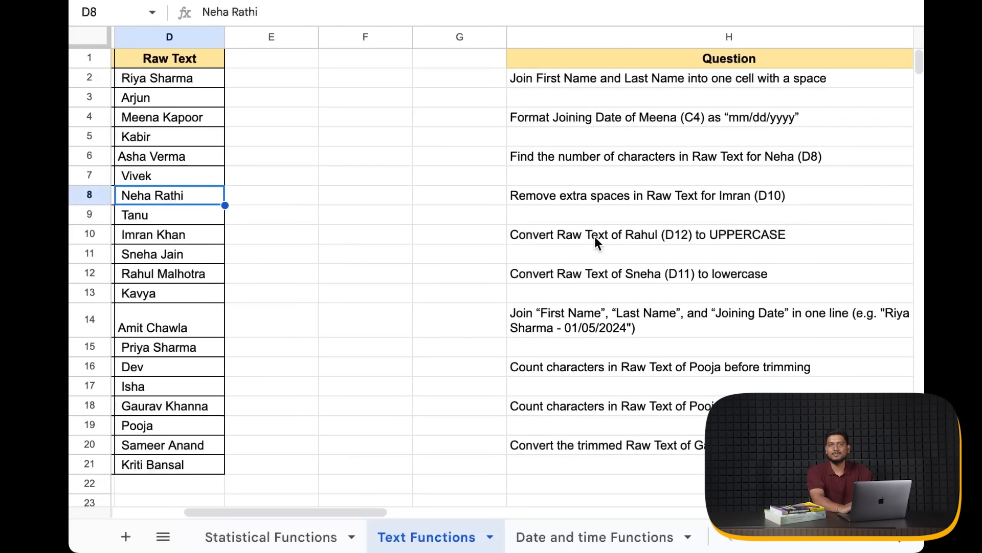
scroll(595, 236, "right", 1)
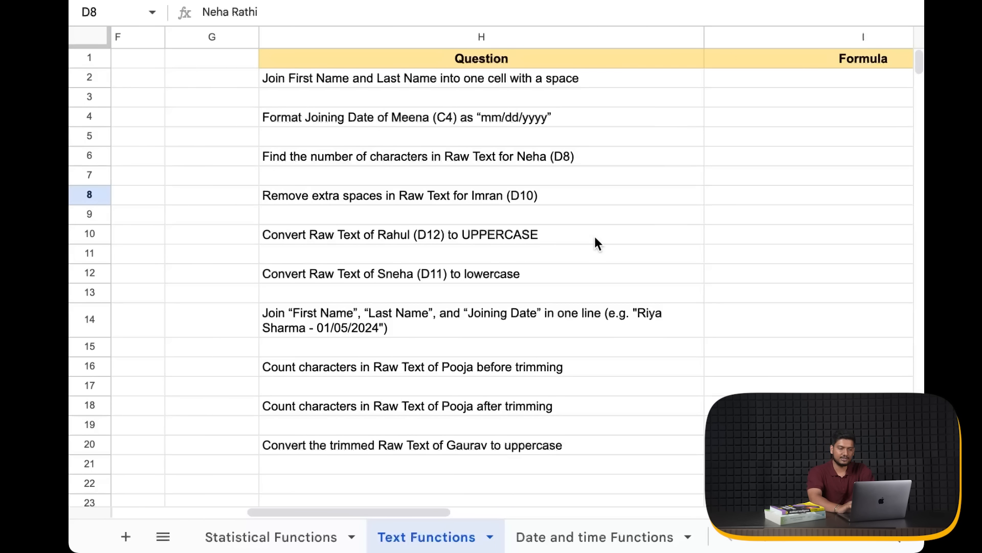
scroll(558, 250, "right", 5)
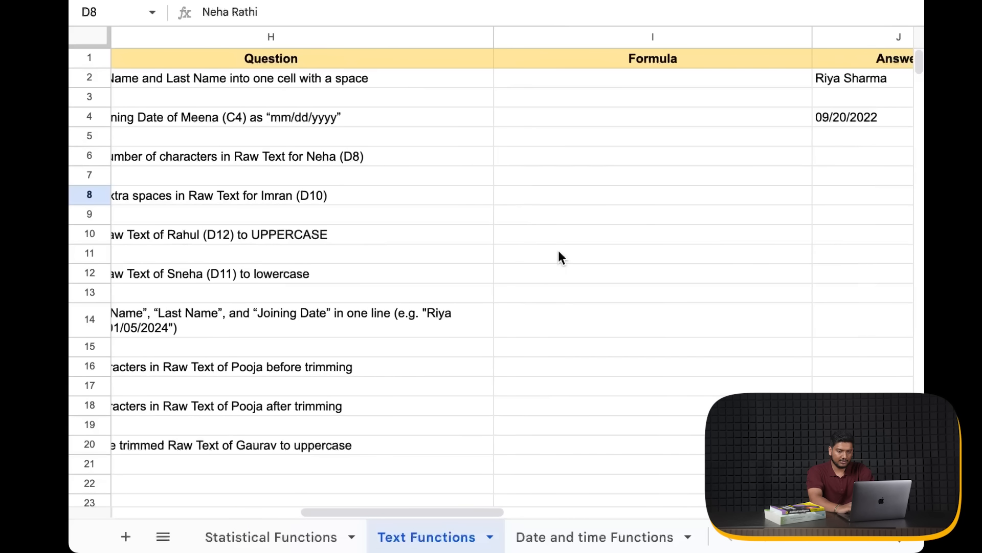
scroll(727, 169, "right", 3)
Count the characters of the Raw Text in D8 in answer cell J6 with =len(D8)
left_click(771, 162)
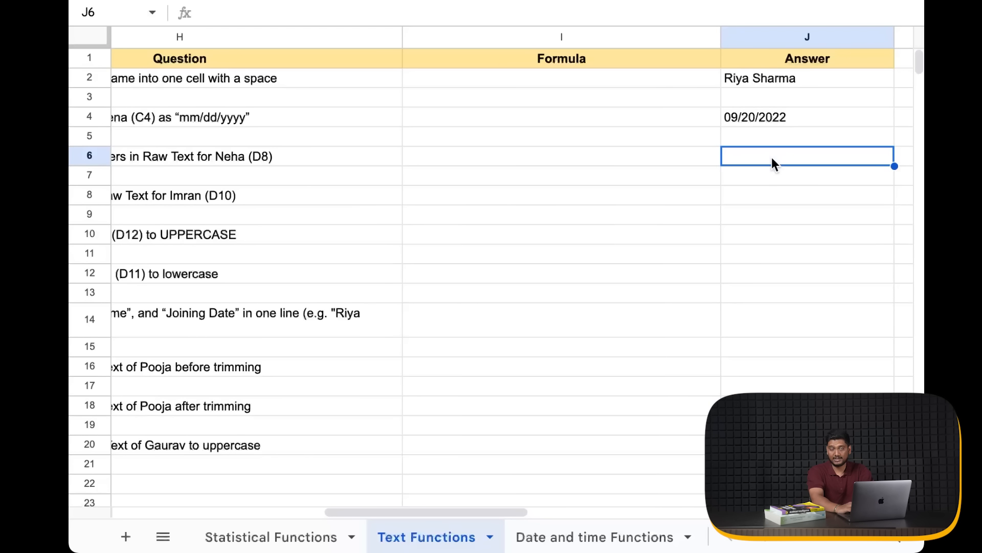
scroll(681, 300, "left", 10)
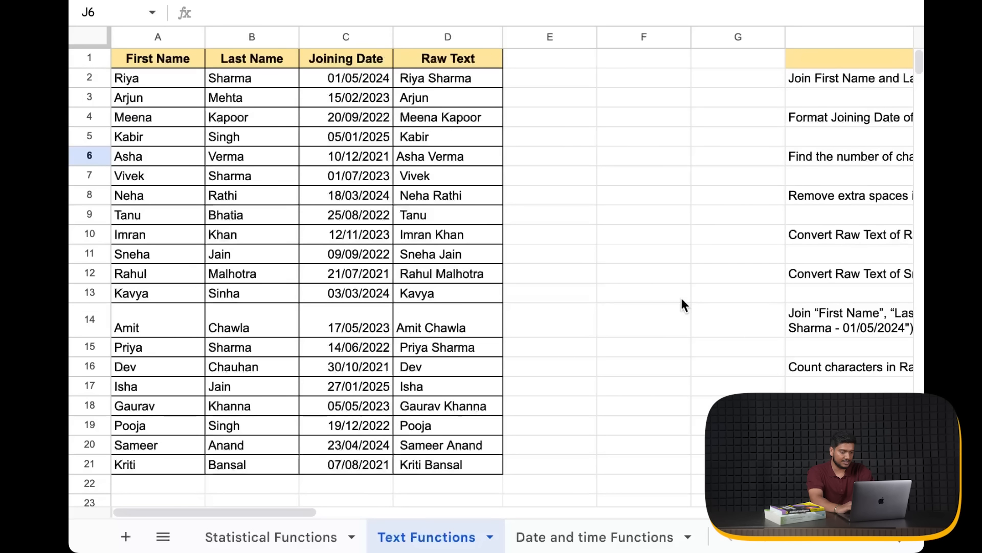
scroll(681, 300, "right", 10)
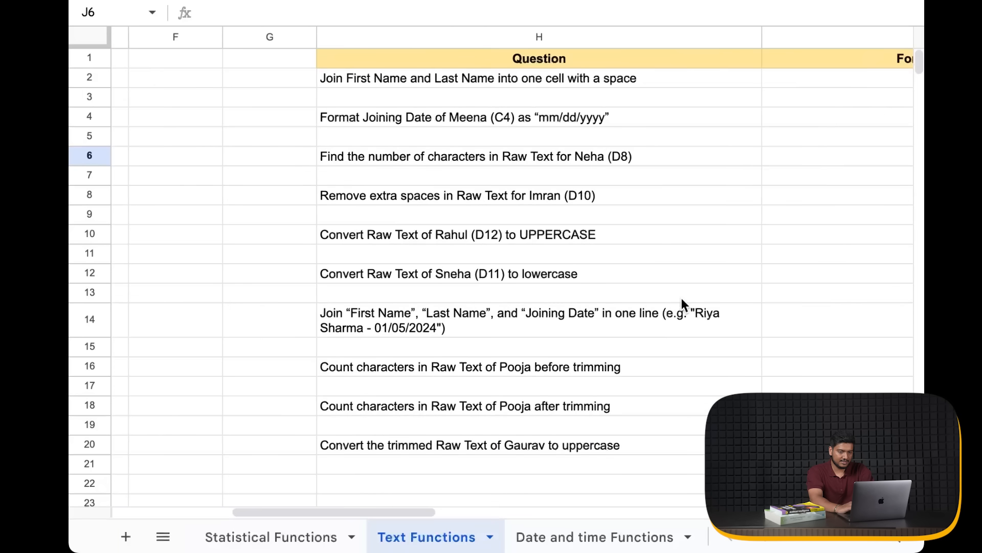
scroll(681, 298, "right", 2)
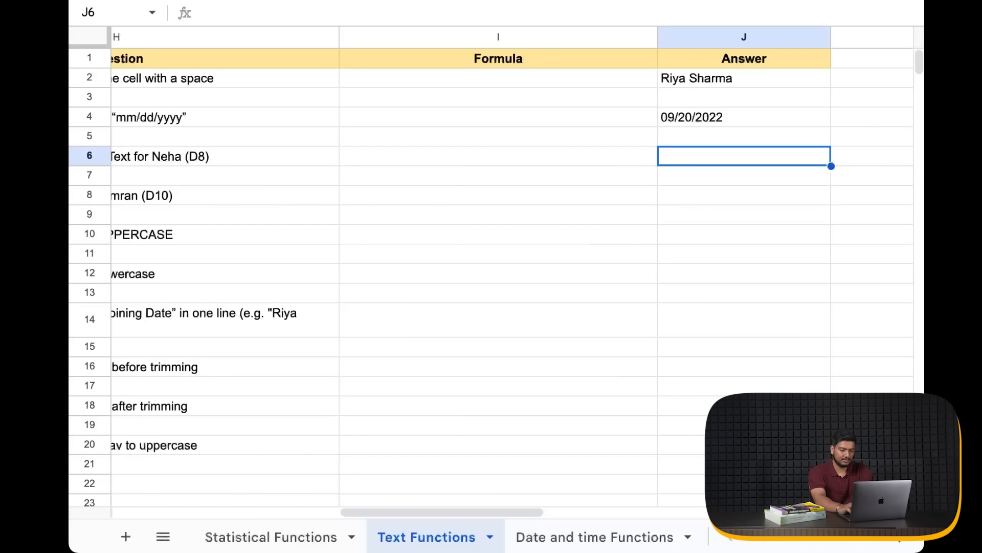
type("=l")
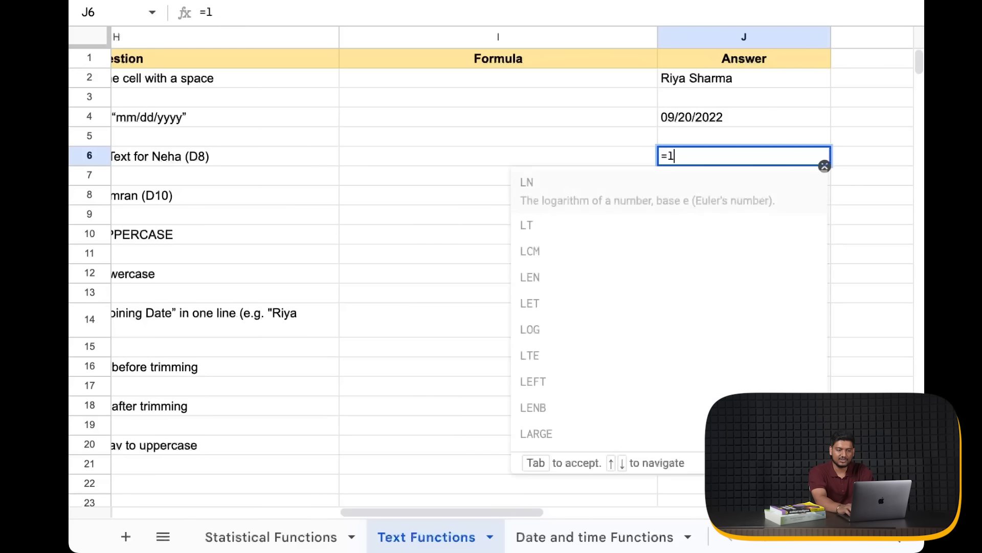
type("en(D8)")
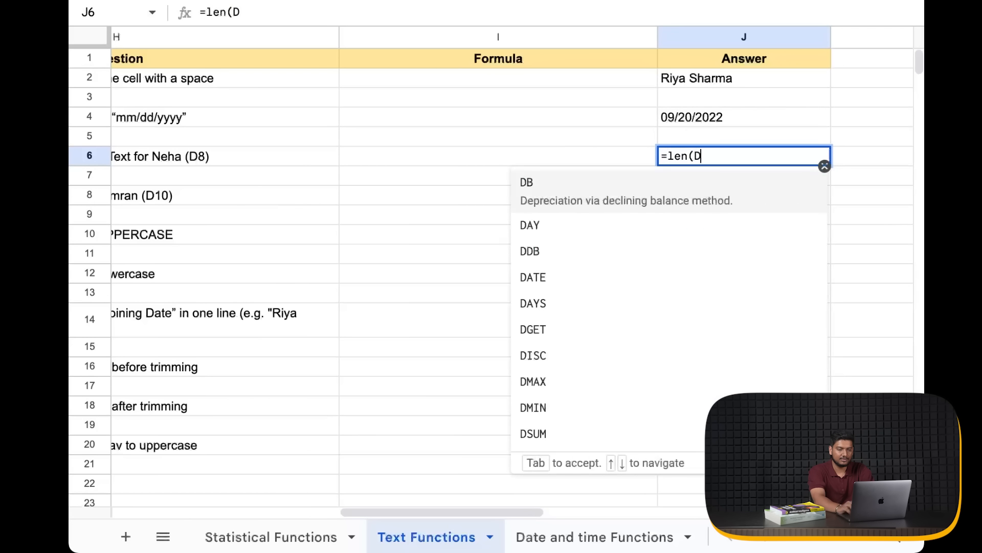
key("shift+Return")
Check the reference in the J6 LEN formula against the question, and inspect the spaces in the D8 text without changing it
double_click(716, 161)
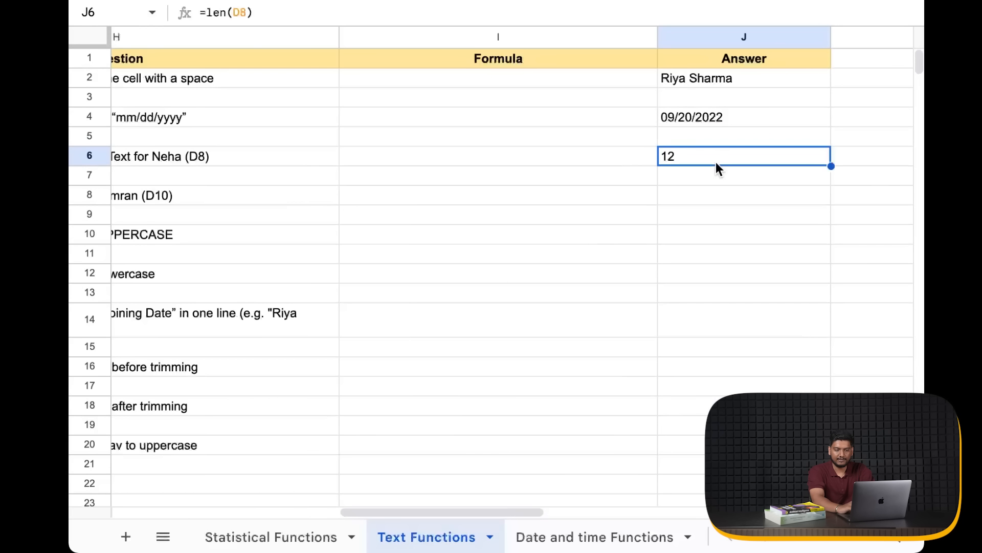
scroll(854, 250, "left", 10)
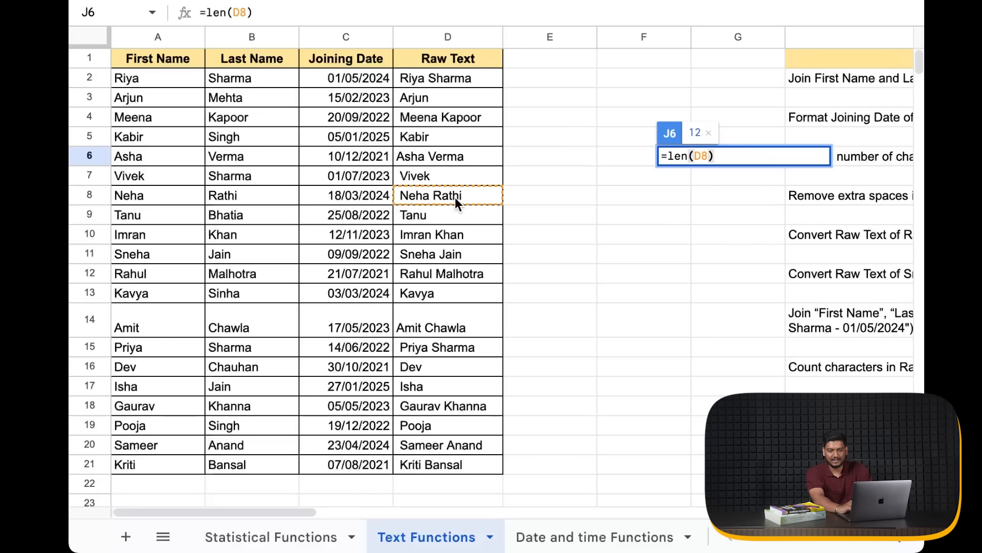
scroll(609, 225, "right", 2)
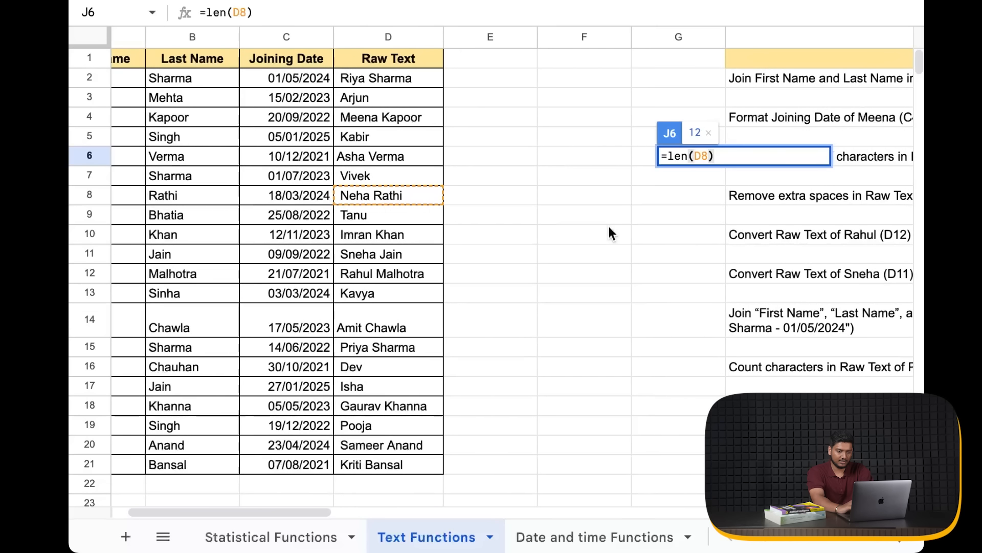
scroll(614, 228, "right", 12)
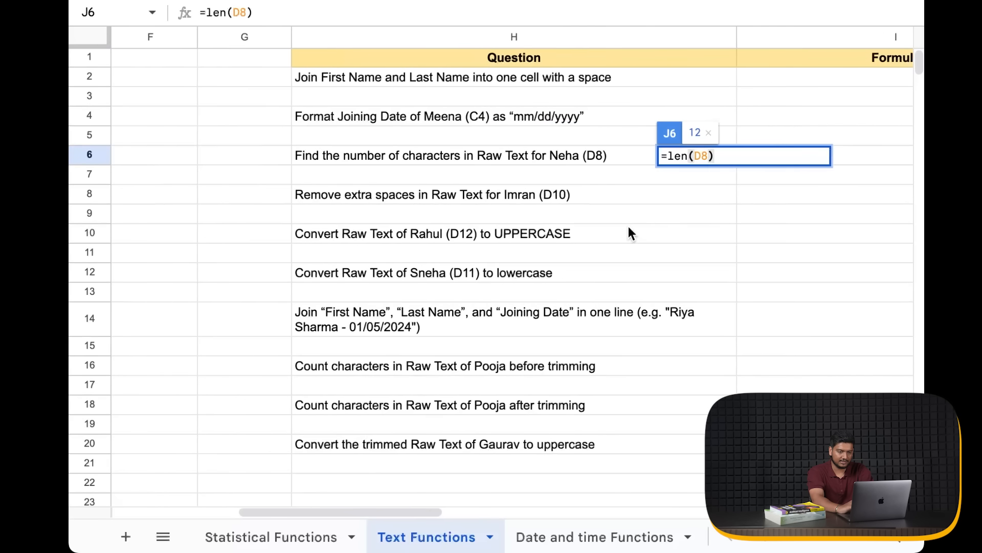
scroll(628, 228, "right", 3)
scroll(629, 227, "left", 15)
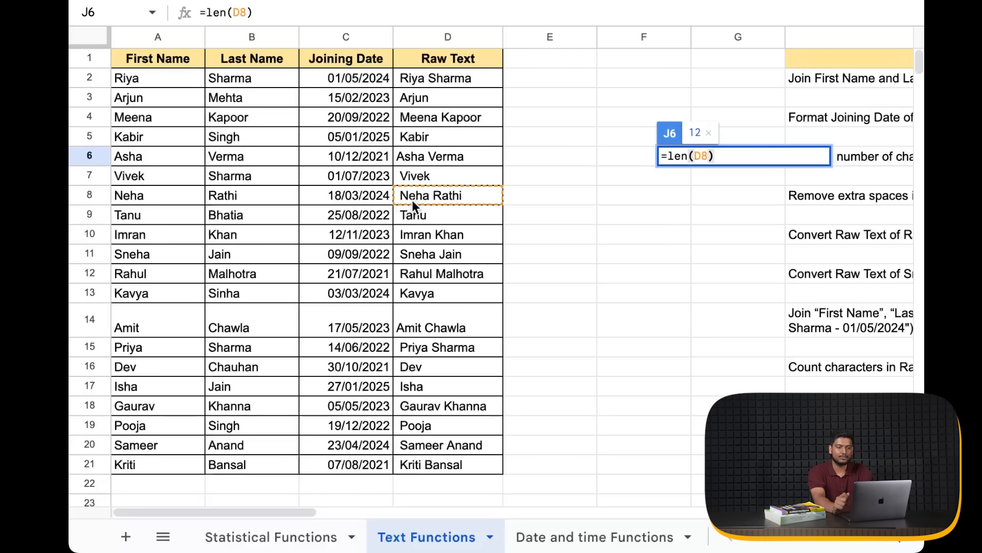
key("Escape")
left_click(462, 197)
double_click(465, 197)
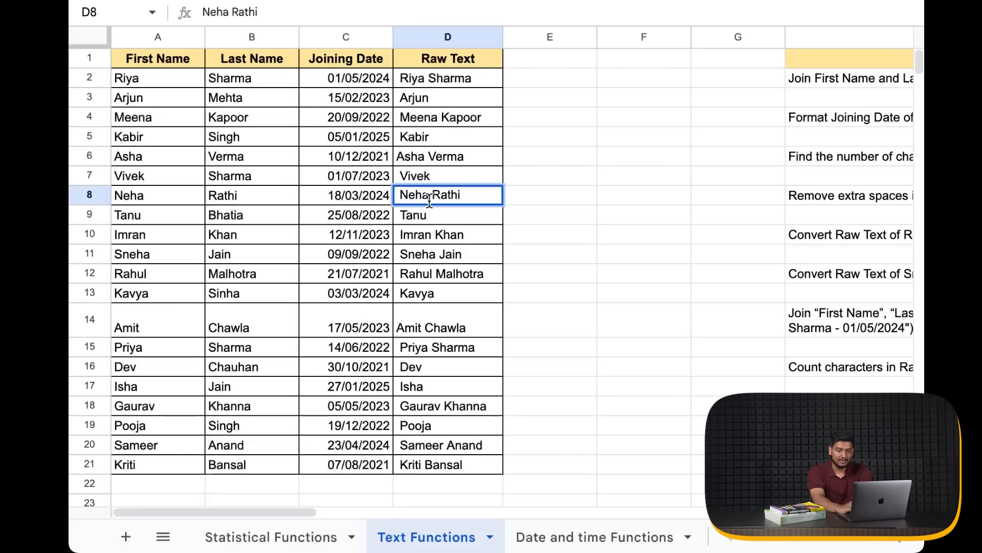
left_click(543, 212)
Remove the extra spaces from the D8 text in answer cell J8 with =Trim(D8)
scroll(542, 213, "right", 15)
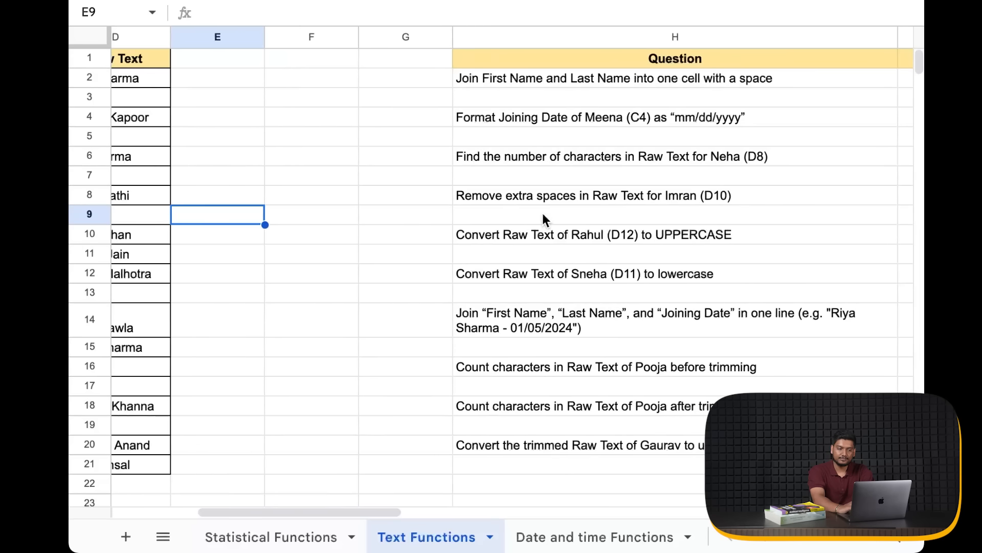
scroll(543, 213, "right", 5)
left_click(633, 200)
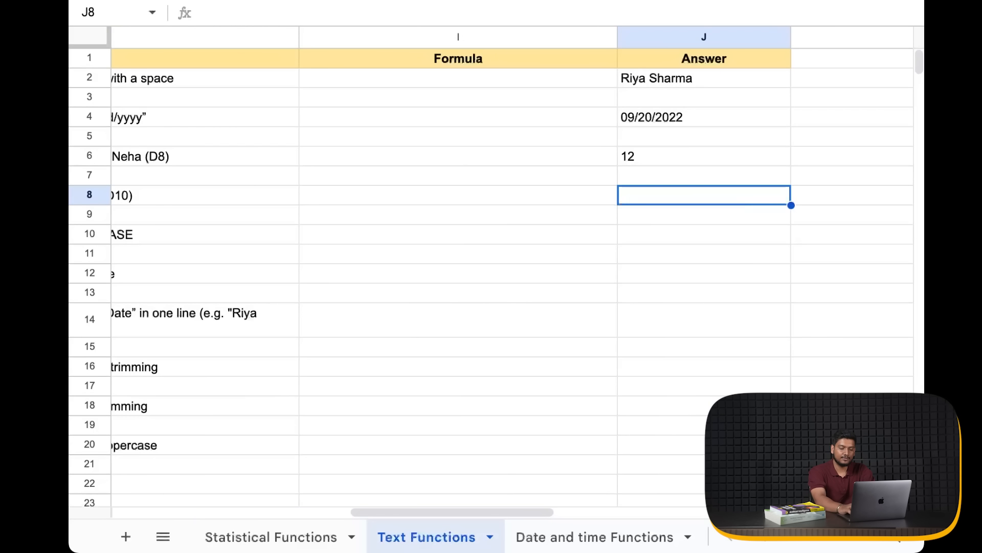
type("T")
key("BackSpace")
type("=")
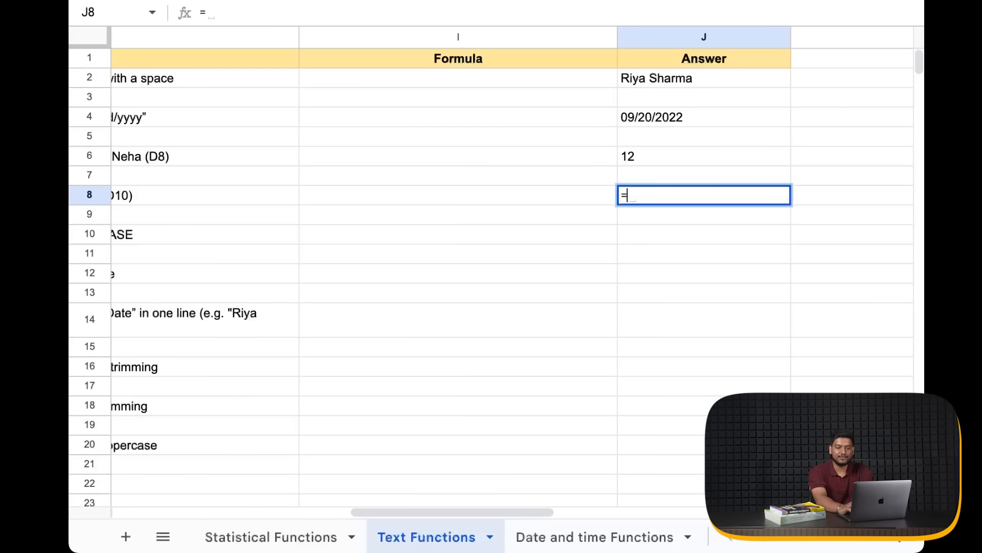
type("Trim(")
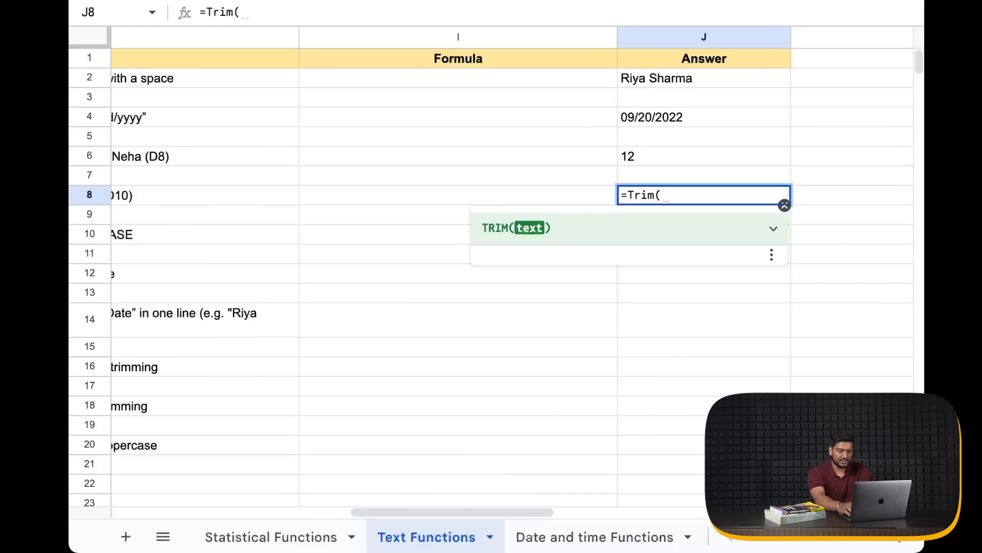
type("D8")
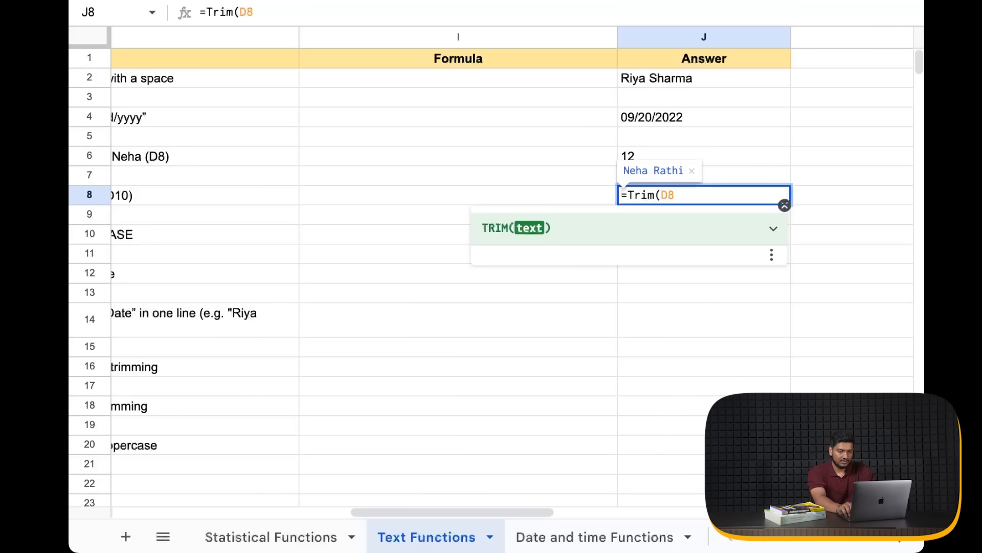
type(")")
key("Return")
key("Down")
key("Down")
key("Up")
key("Up")
key("Up")
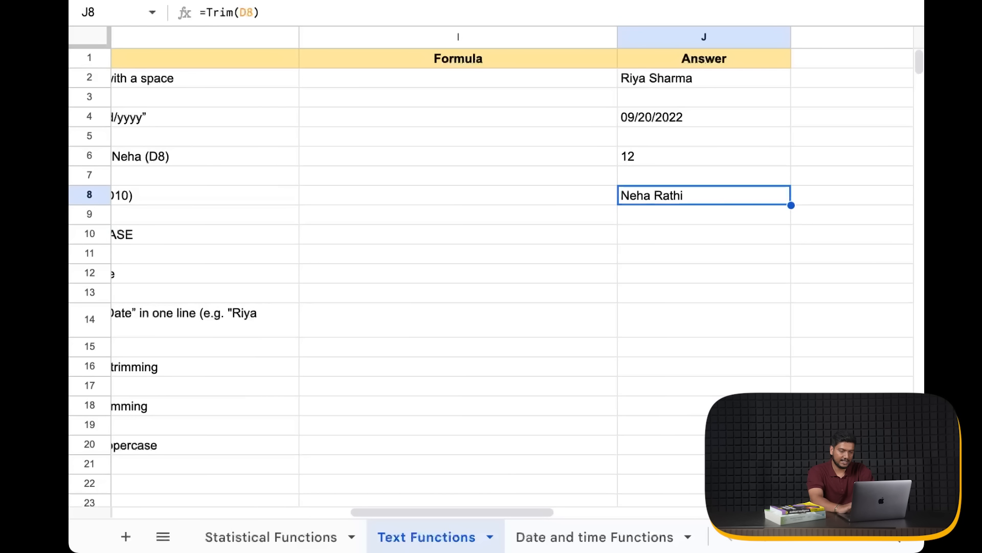
Clear the temporary =LEN(J8) formula from cell K8
scroll(491, 266, "right", 4)
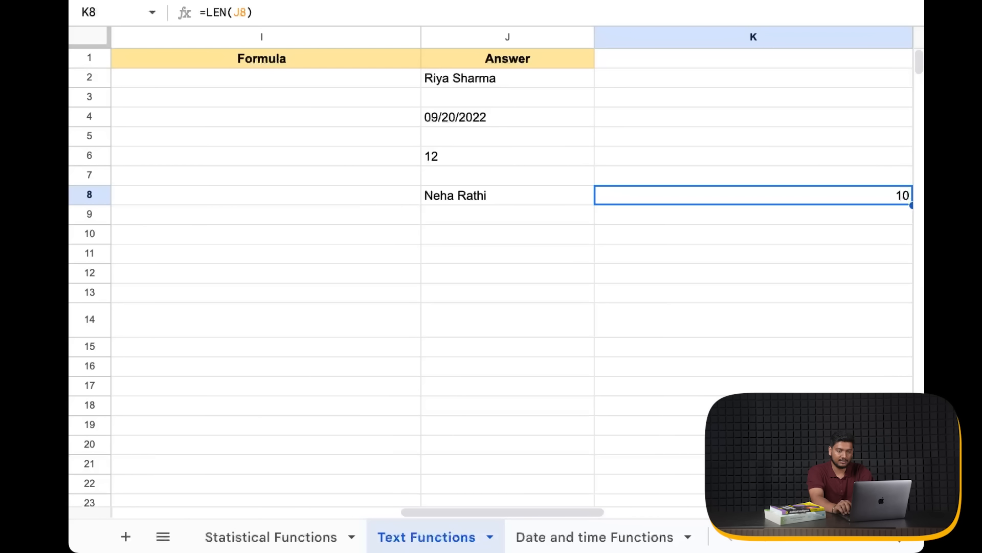
key("Right")
key("Left")
key("Delete")
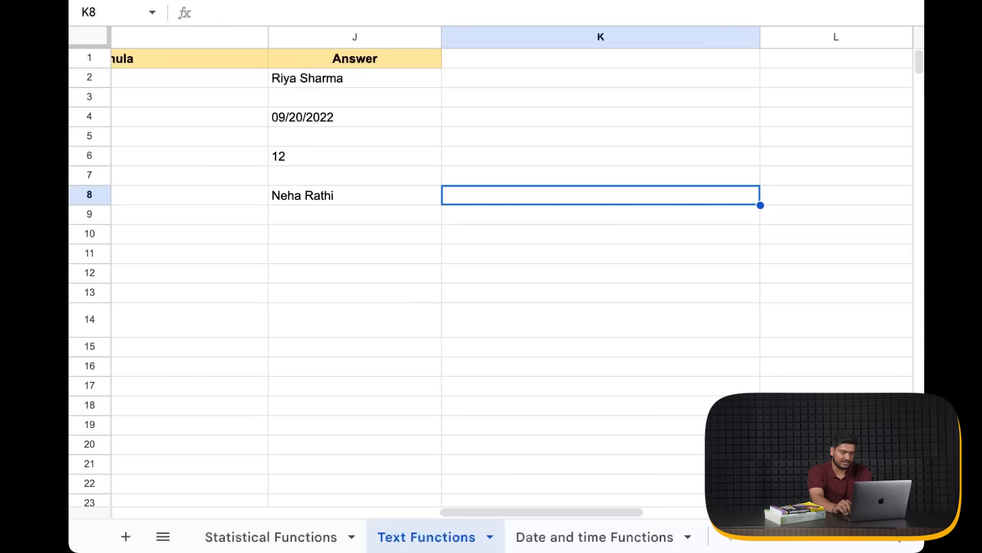
Examine the Raw Text entries alongside the questions on removing spaces and converting to uppercase in rows 8 to 10
key("Left")
key("Left")
key("Left")
key("Left")
key("Left")
key("Left")
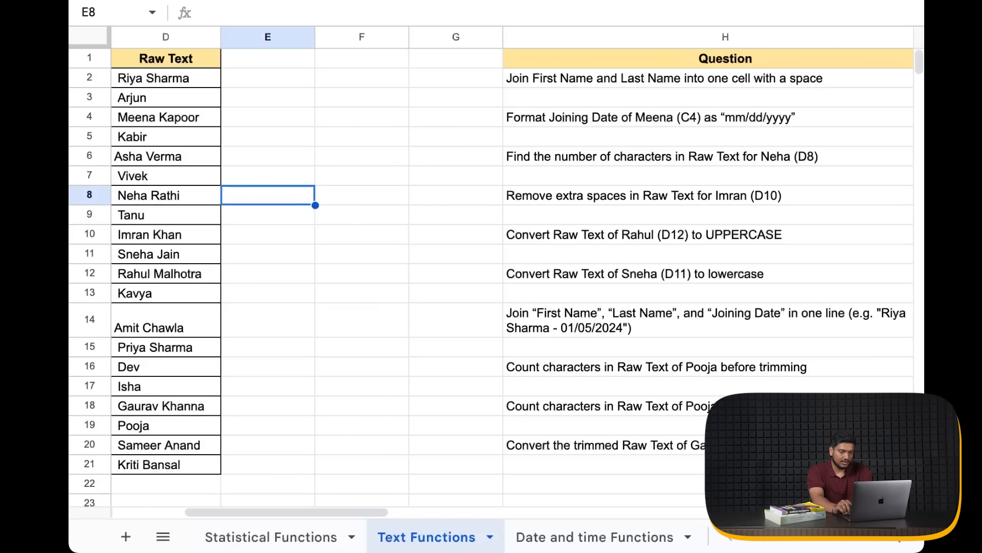
key("Right")
key("Right")
key("Right")
key("Right")
key("Left")
key("Down")
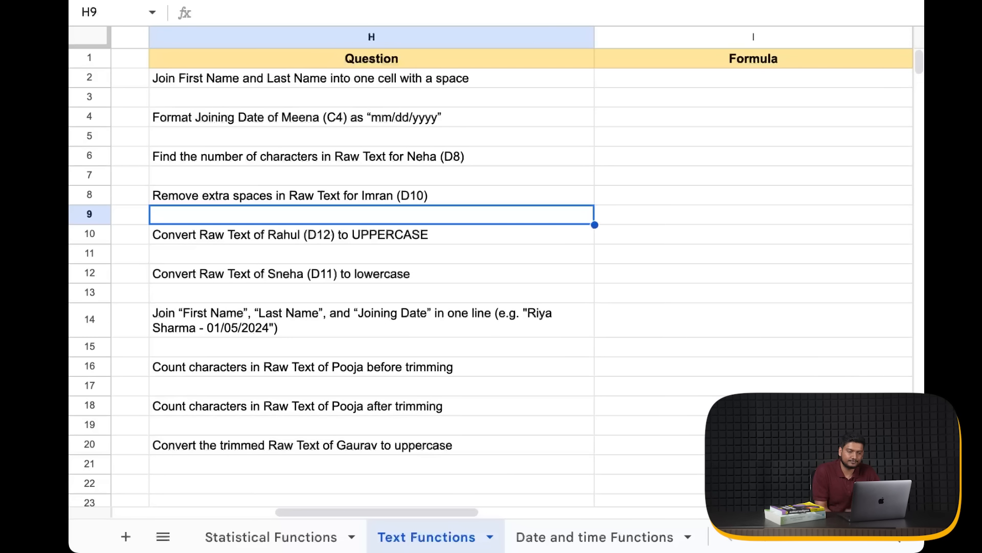
Convert the D12 raw text to uppercase in answer cell J10 with =UPPER(D12)
scroll(289, 241, "right", 6)
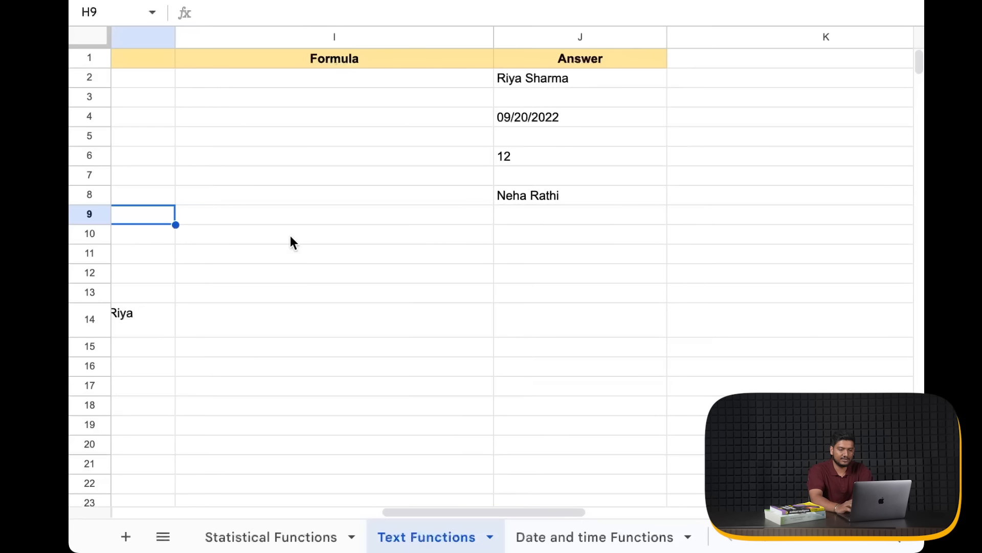
left_click(538, 236)
type("=Upper")
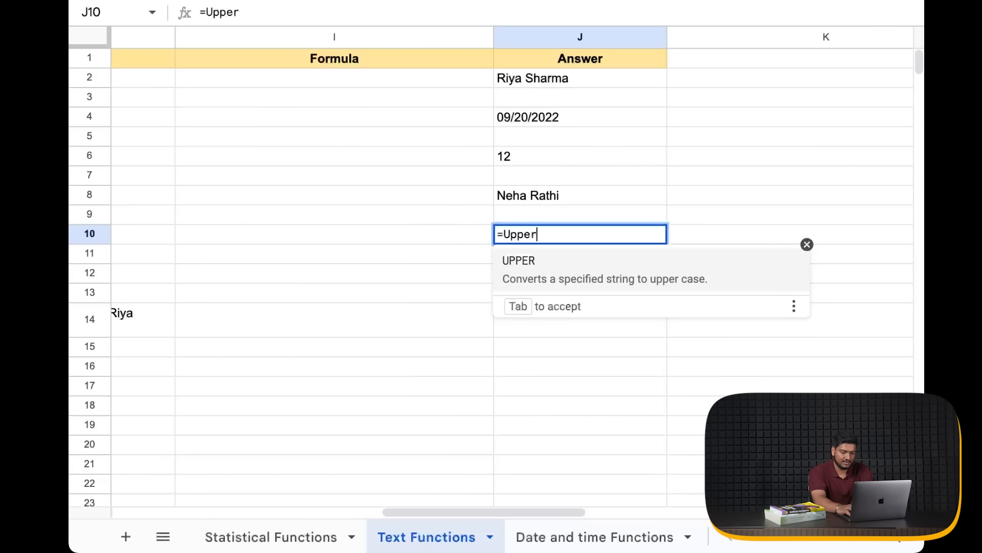
key("Tab")
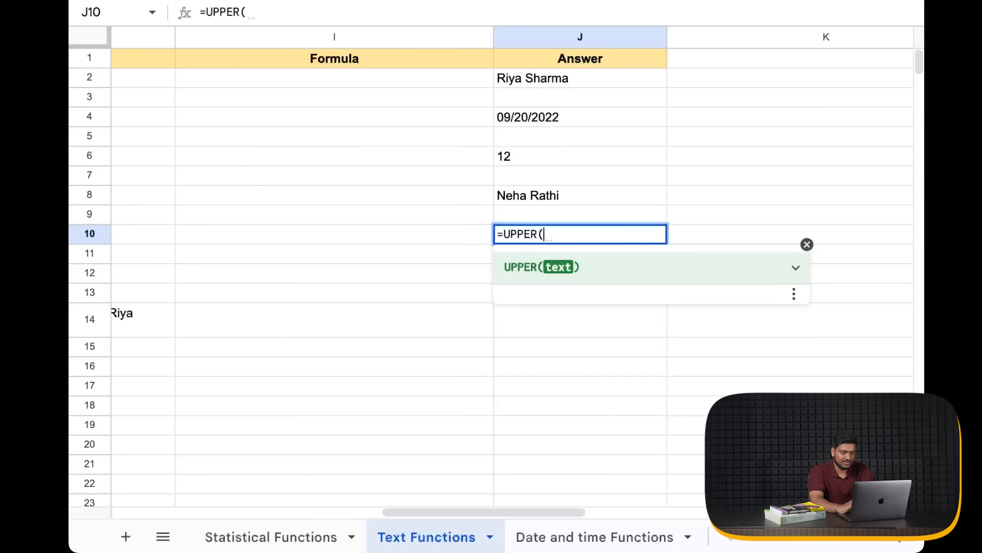
scroll(422, 263, "left", 6)
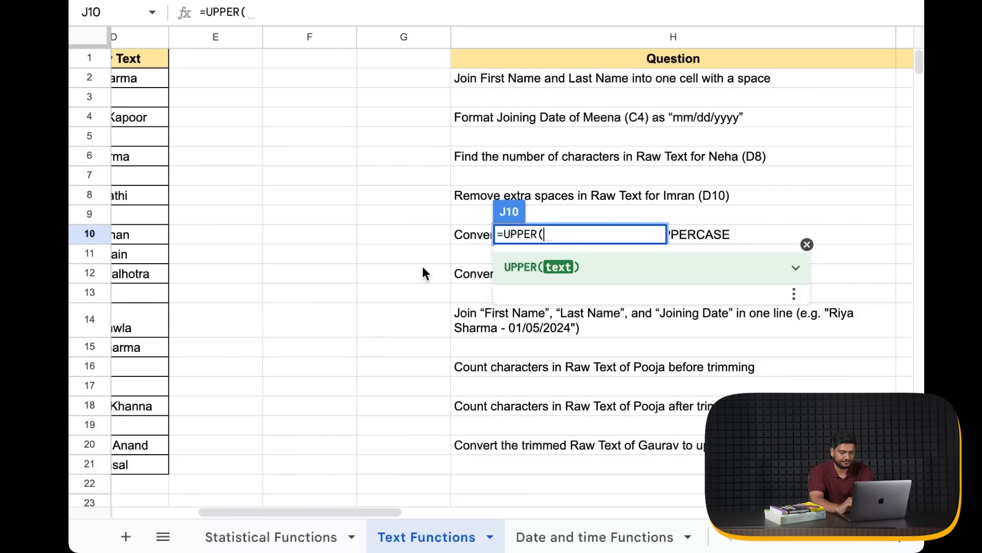
scroll(421, 263, "left", 2)
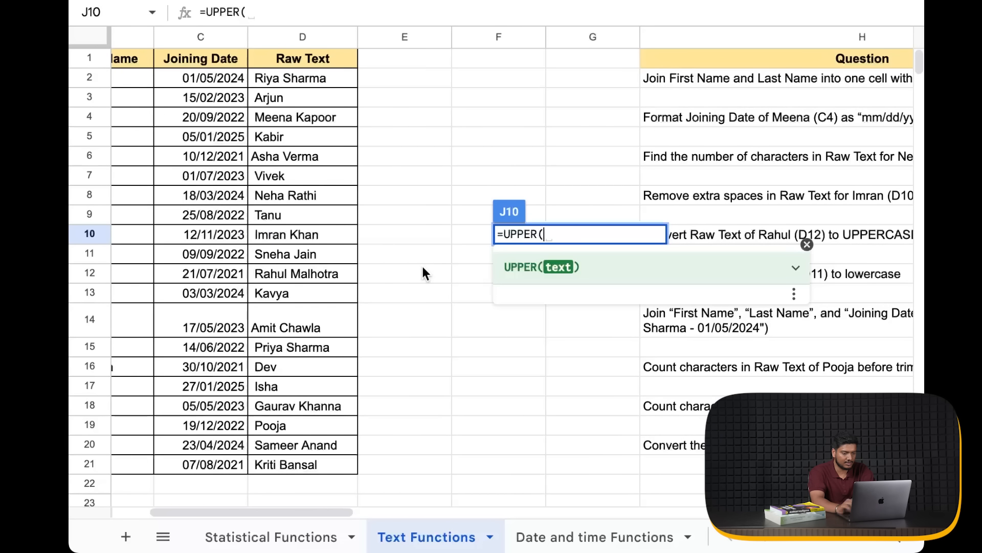
left_click(298, 272)
type(")")
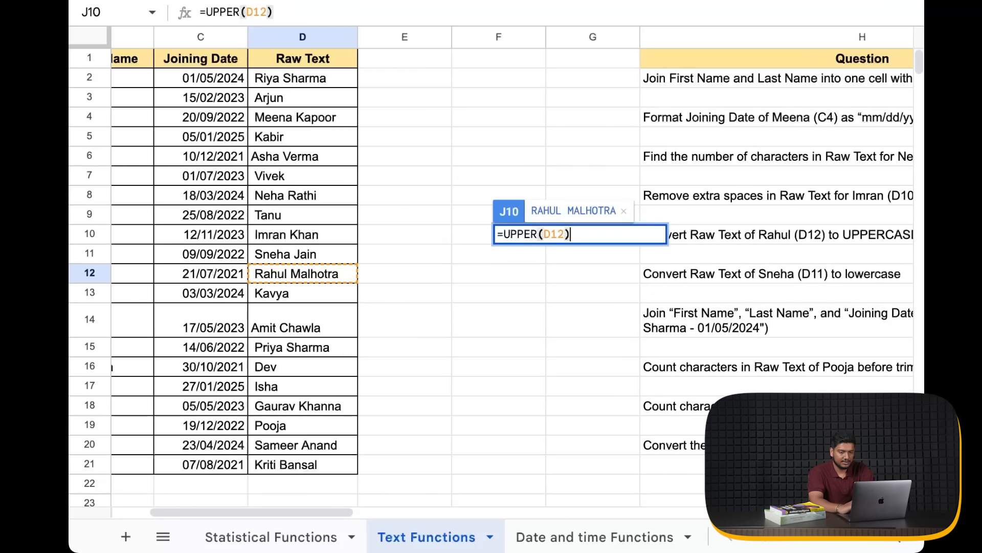
key("Return")
Convert the uppercase answer in J10 to lowercase in answer cell J12 with a LOWER formula referencing J10
scroll(717, 256, "down", 1)
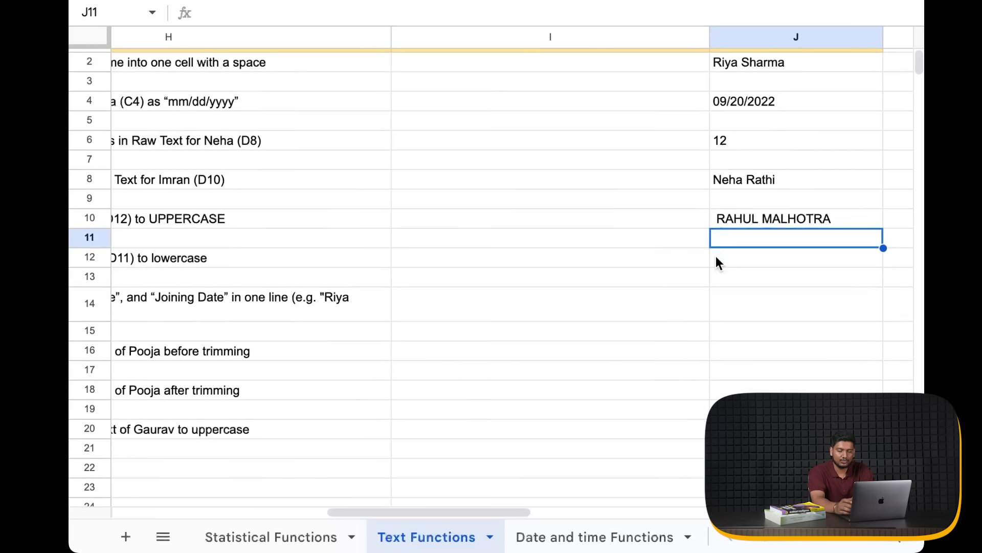
left_click(744, 261)
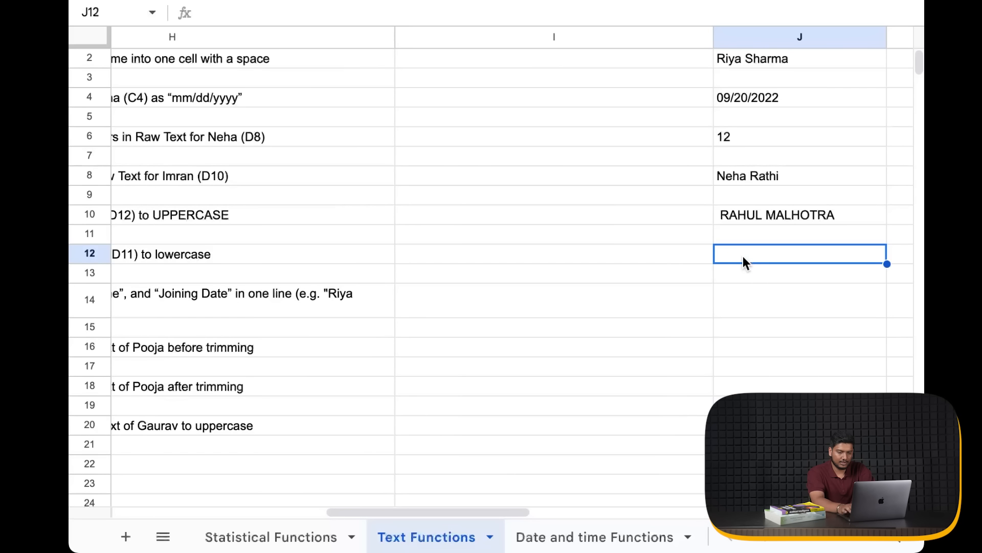
type("=")
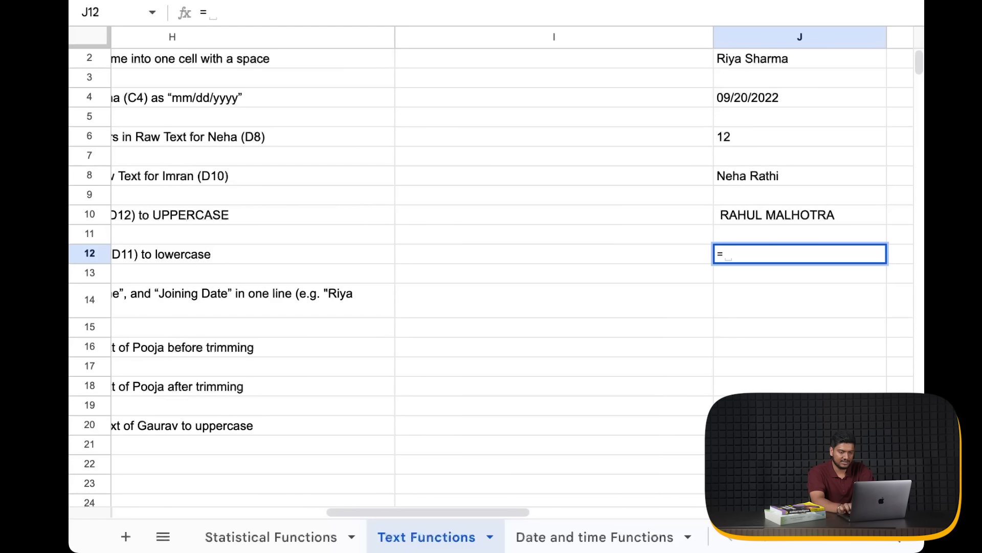
type("lowe")
key("Tab")
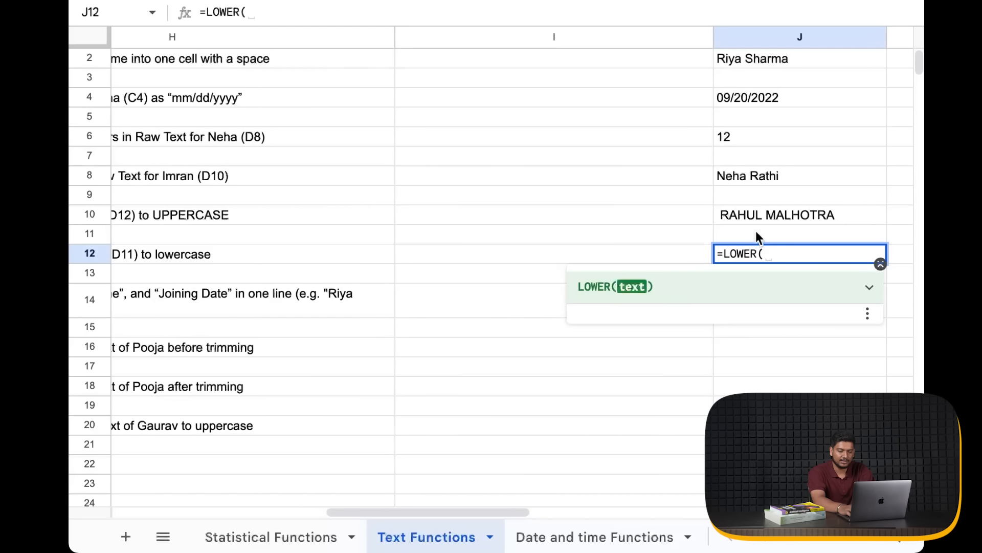
left_click(755, 210)
key("Return")
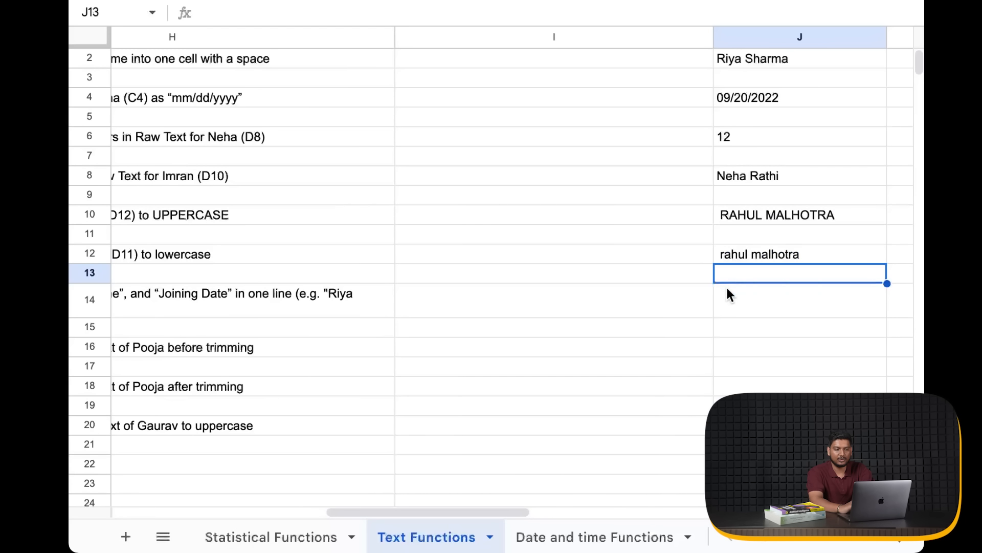
Read the row 14 question on joining names with the joining date, and check the formula used in answer cell J2
scroll(726, 295, "down", 2)
scroll(727, 290, "left", 5)
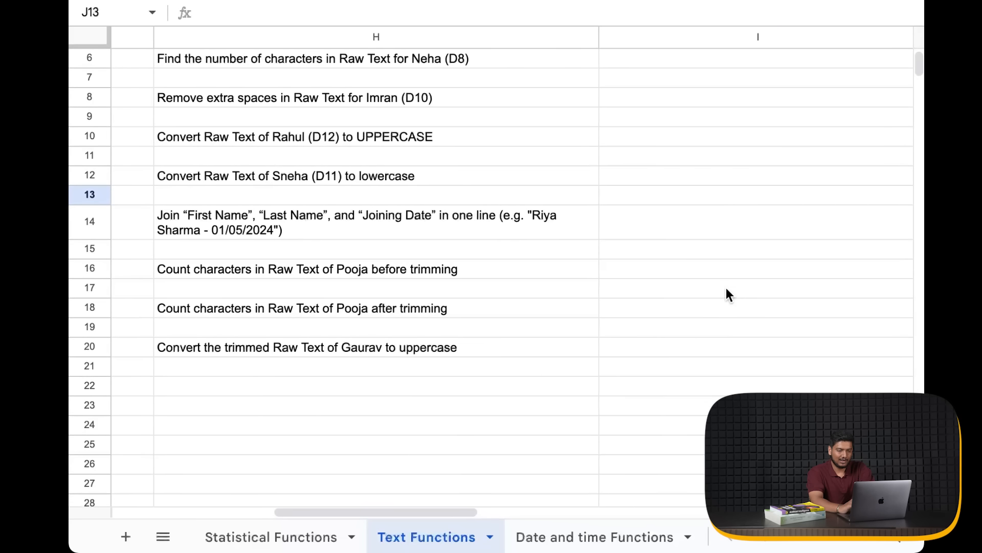
scroll(727, 287, "up", 1)
scroll(726, 288, "left", 1)
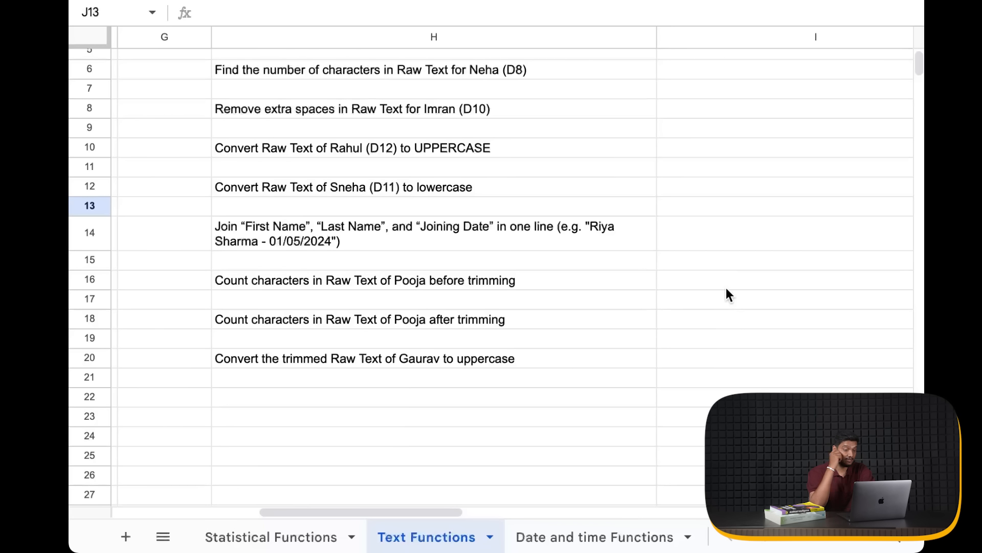
scroll(727, 289, "up", 2)
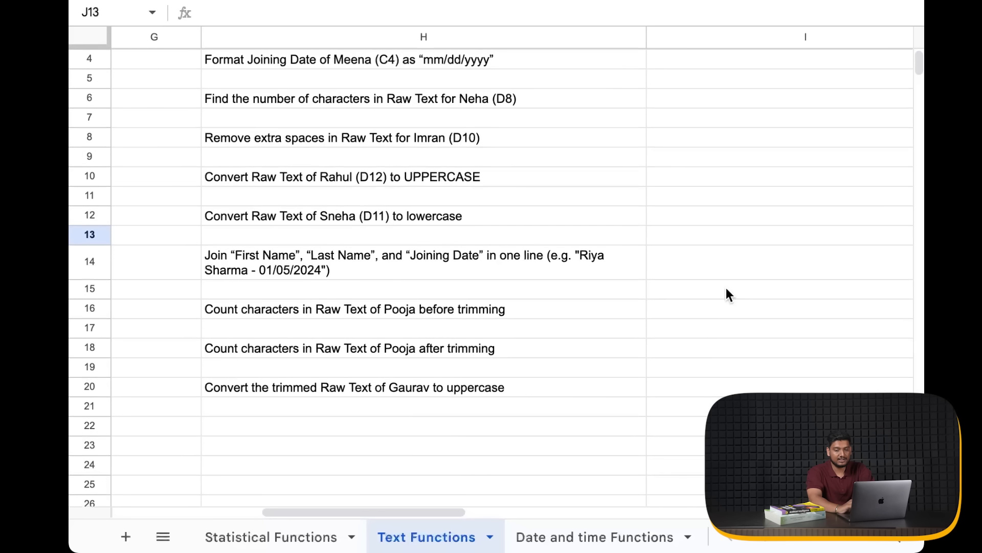
scroll(727, 289, "right", 2)
scroll(796, 291, "right", 5)
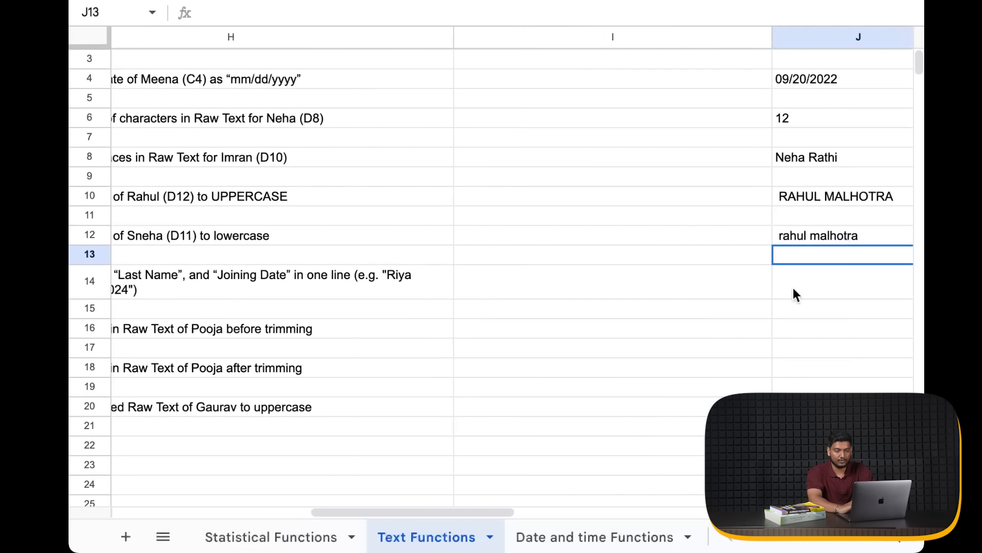
scroll(647, 77, "up", 2)
left_click(639, 79)
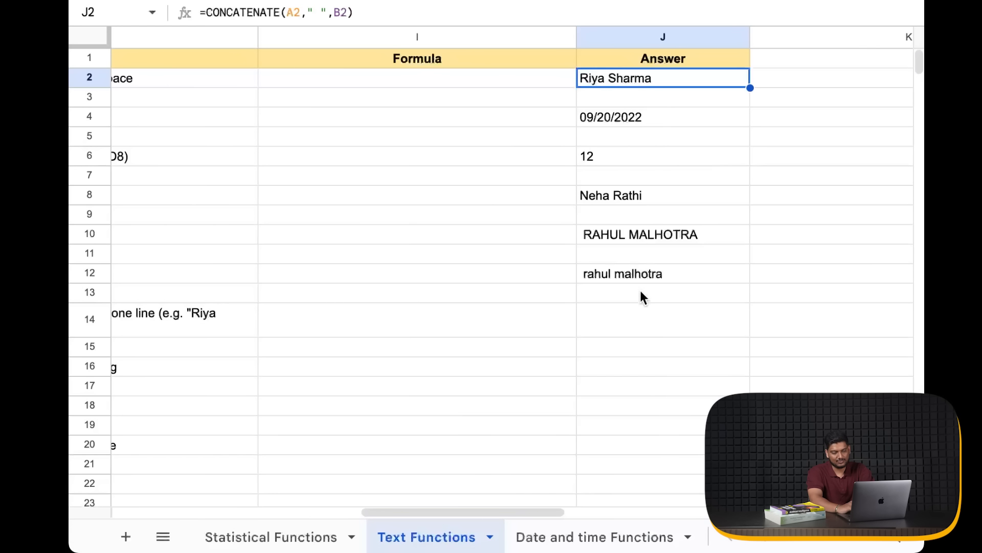
Start a CONCATENATE formula in answer cell J14 that joins A2, a space " " and B2
left_click(634, 314)
type("=conca")
key("Down")
key("Tab")
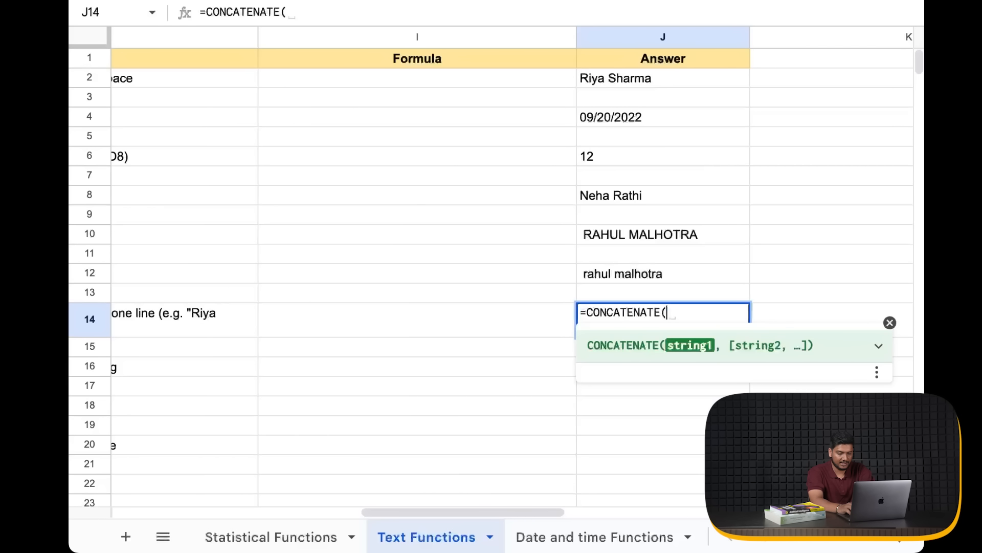
type("A2, ")
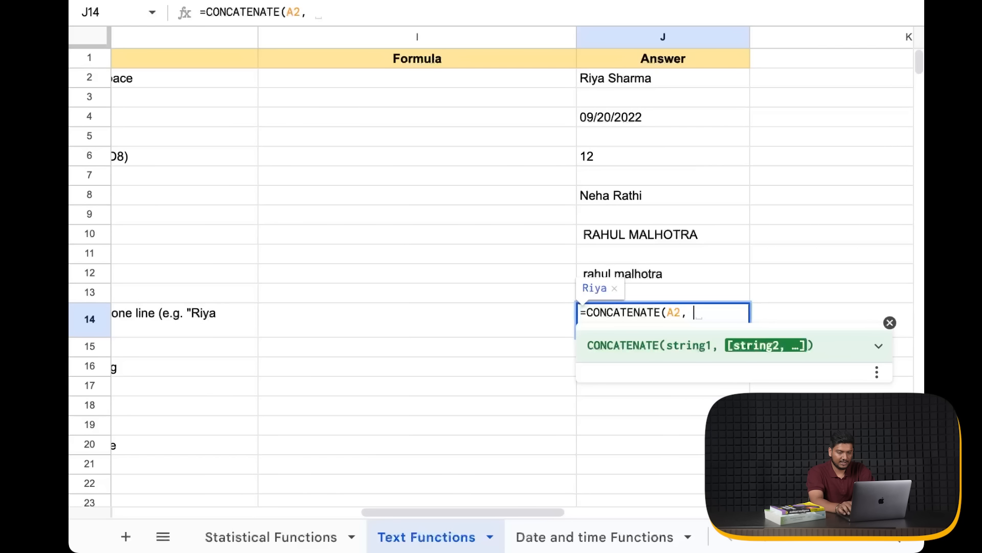
type("\"\"")
key("Right")
type(", ")
type("\"B2")
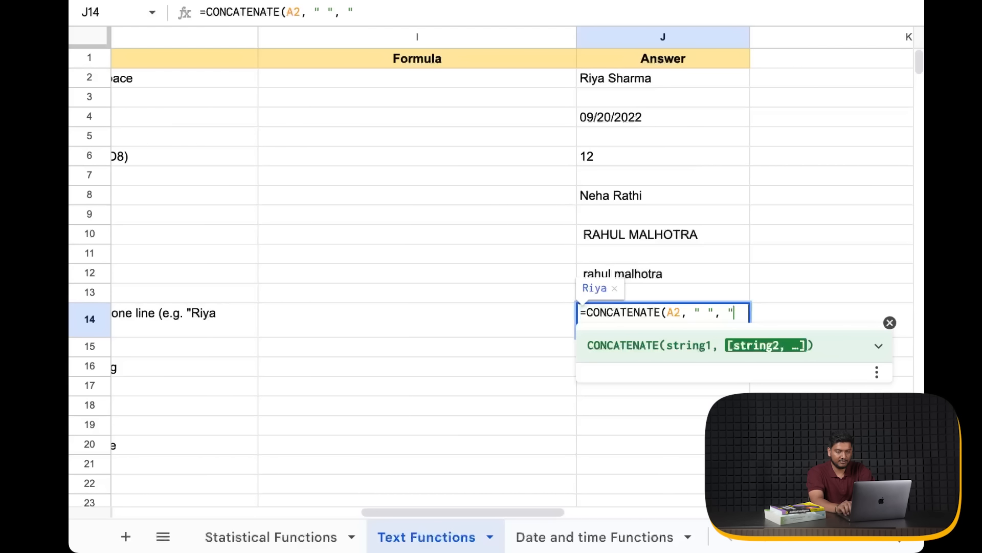
key("BackSpace")
key("BackSpace")
key("BackSpace")
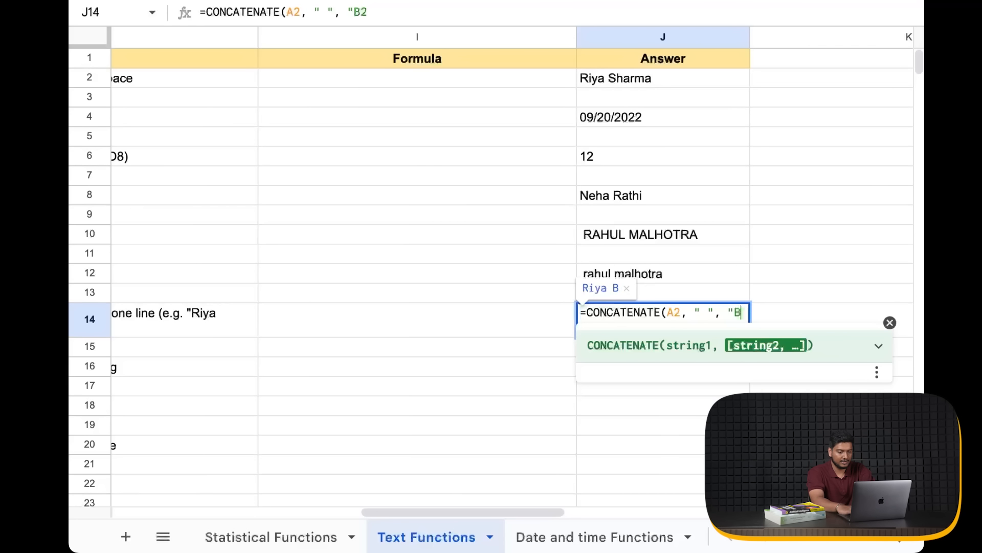
type("B2,")
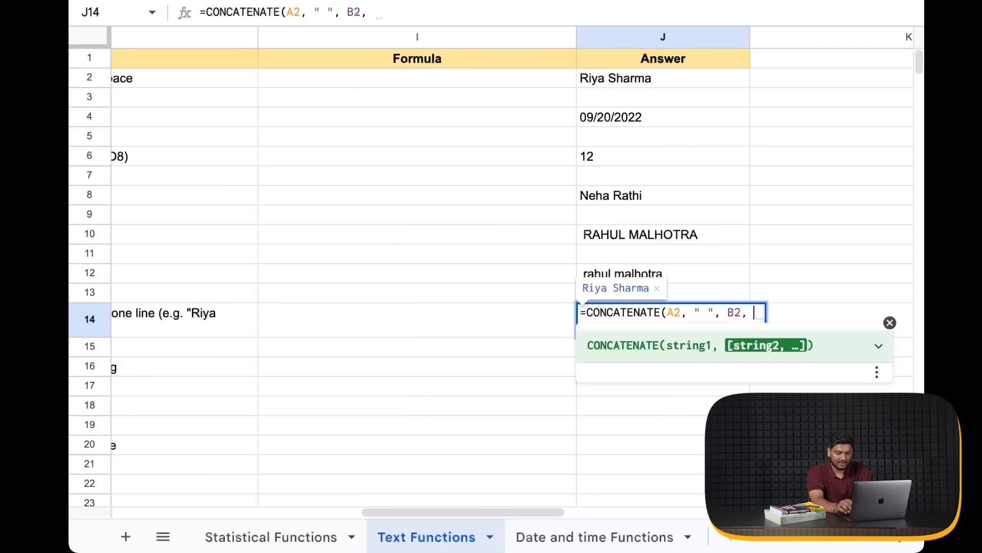
Complete the J14 formula with a "-" separator and the D2 reference, and enter it
type(" \"-")
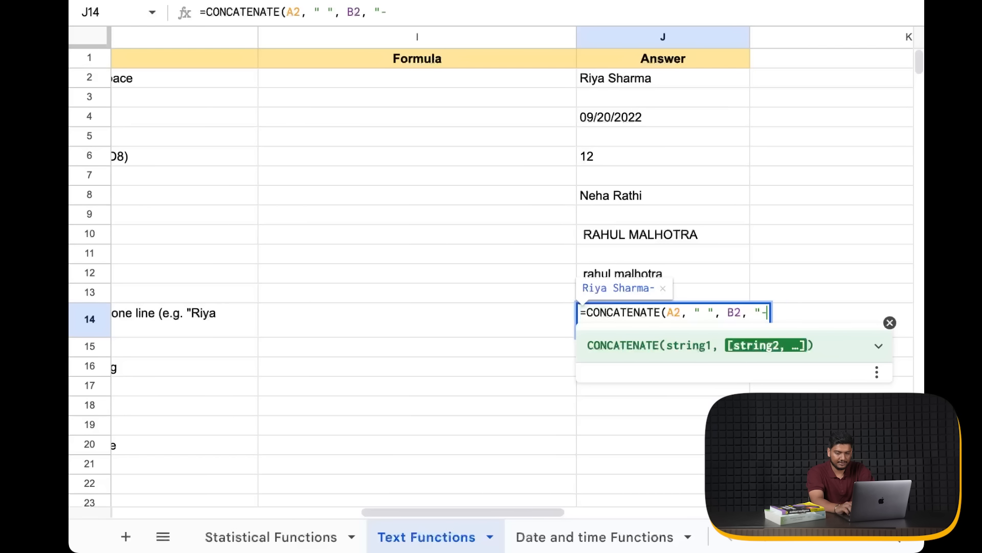
type("\", D2")
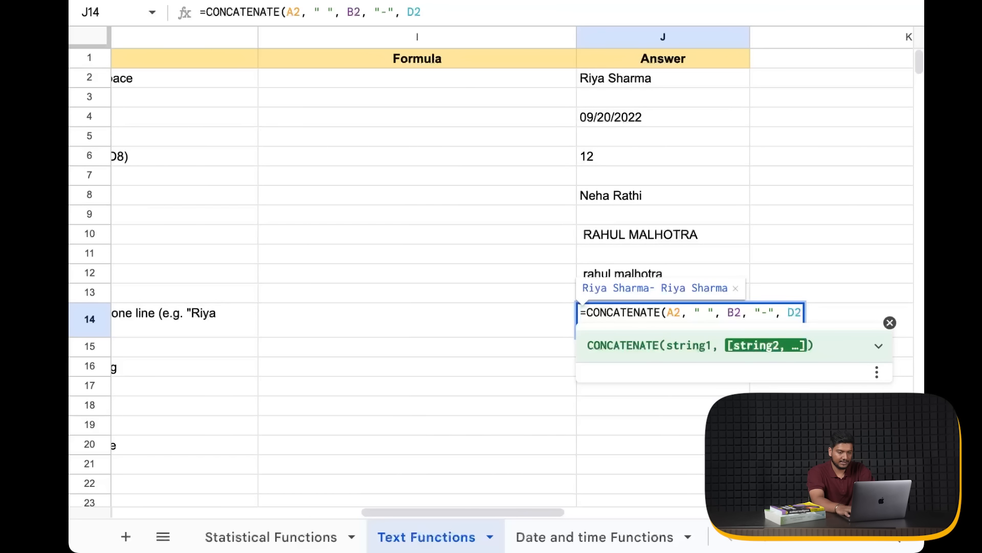
type(")")
key("Return")
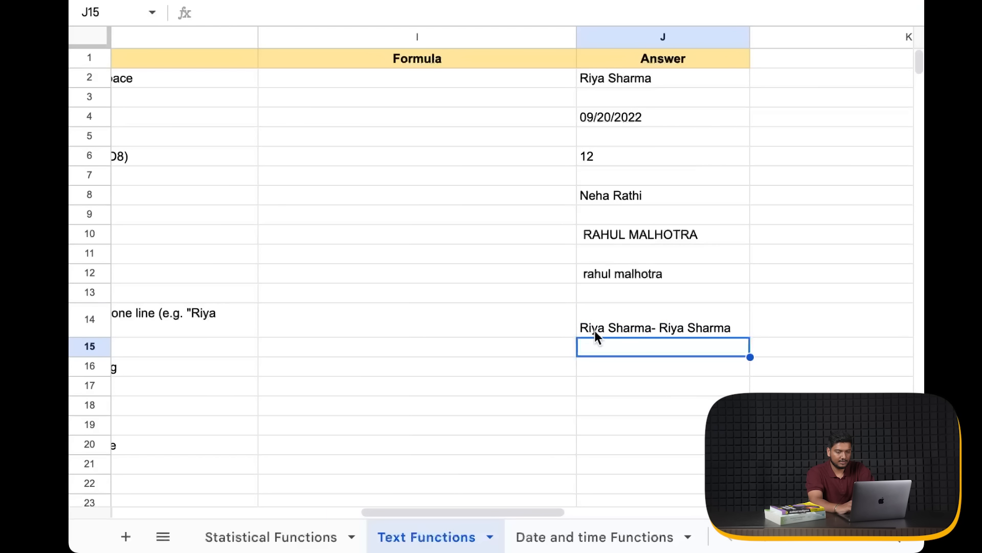
Wrap the last argument of the J14 formula in a TEXT function and change its reference to C2
double_click(662, 324)
left_click(788, 313)
type("text(")
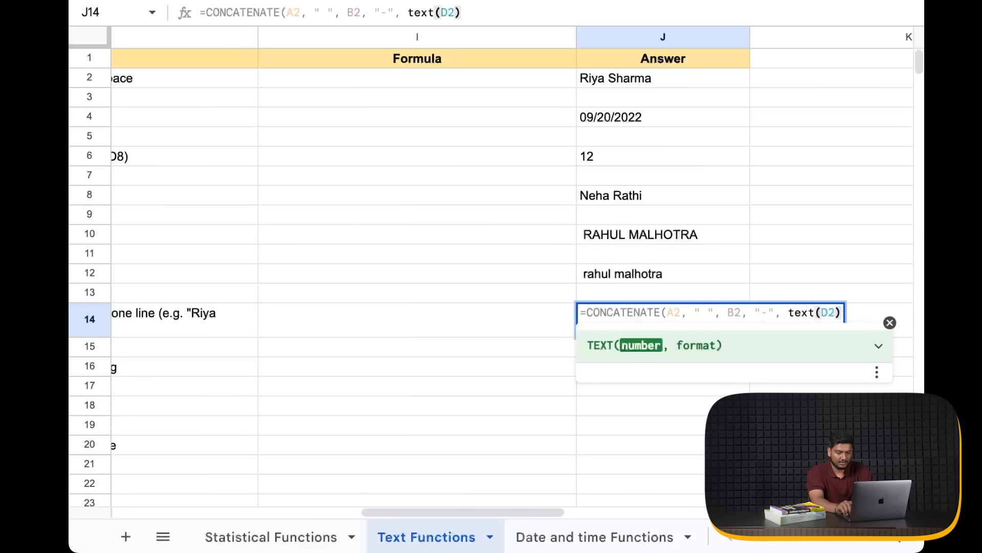
key("Delete")
key("Delete")
type("C3")
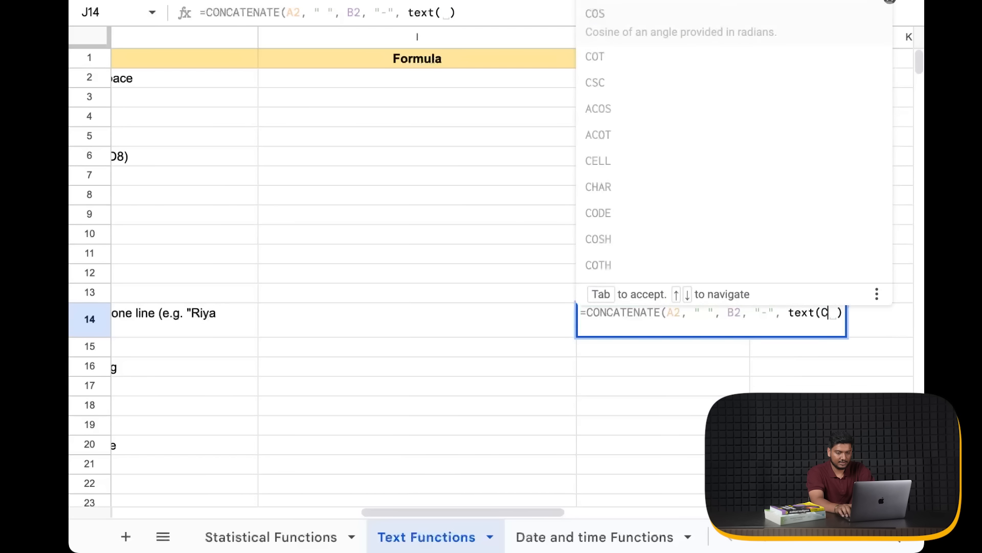
key("BackSpace")
type("2")
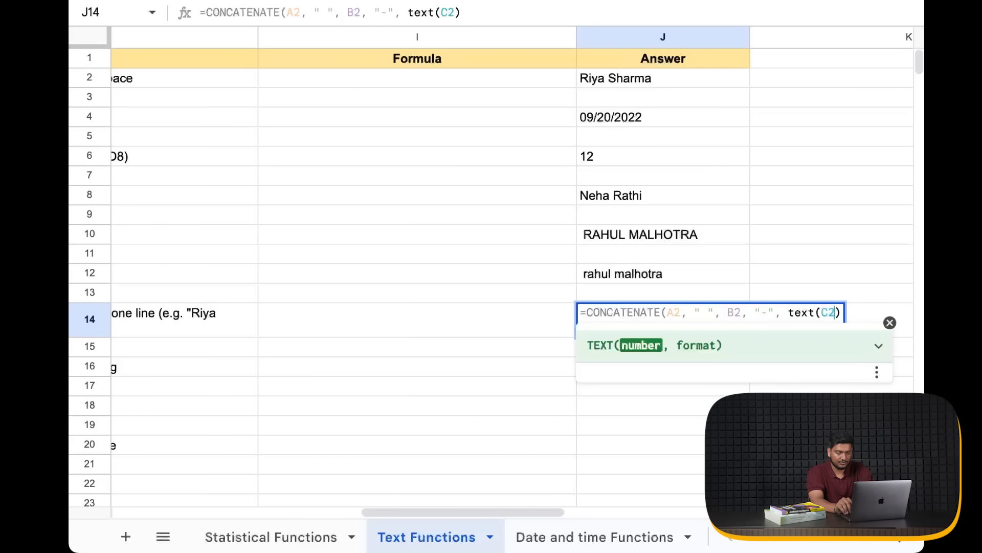
Remove the TEXT wrapper from the J14 formula and enter it as =CONCATENATE(A2, " ", B2, "-",C2)
key("Left")
key("BackSpace")
key("BackSpace")
key("BackSpace")
key("BackSpace")
key("BackSpace")
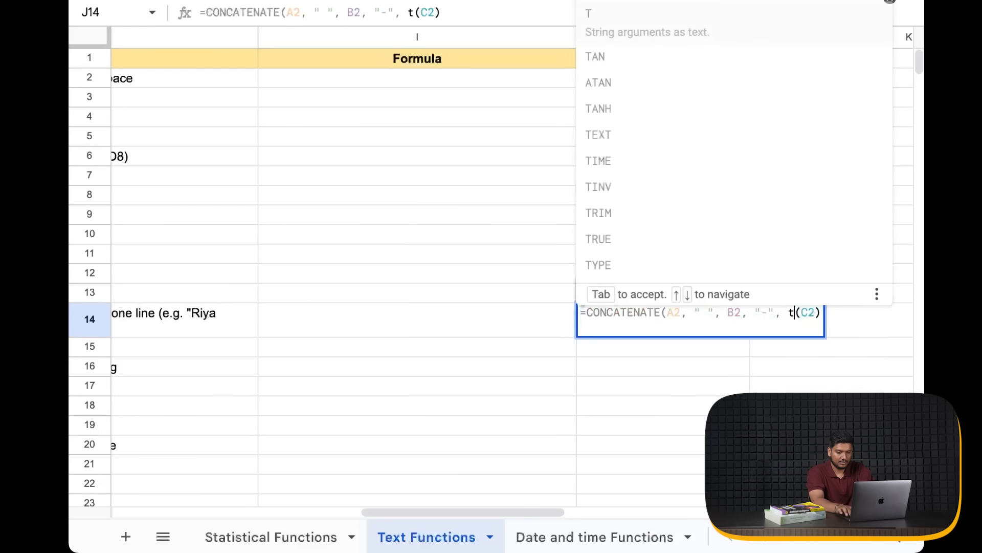
key("Delete")
key("Right")
key("Right")
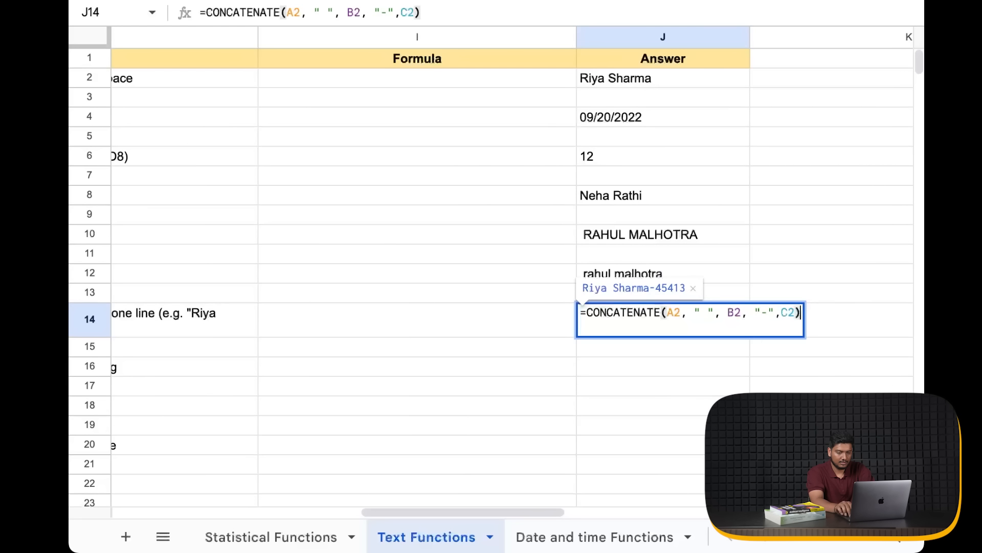
key("Return")
Wrap the C2 reference of the CONCATENATE formula in J14 in a TEXT function, adding a comma for its format argument
double_click(713, 318)
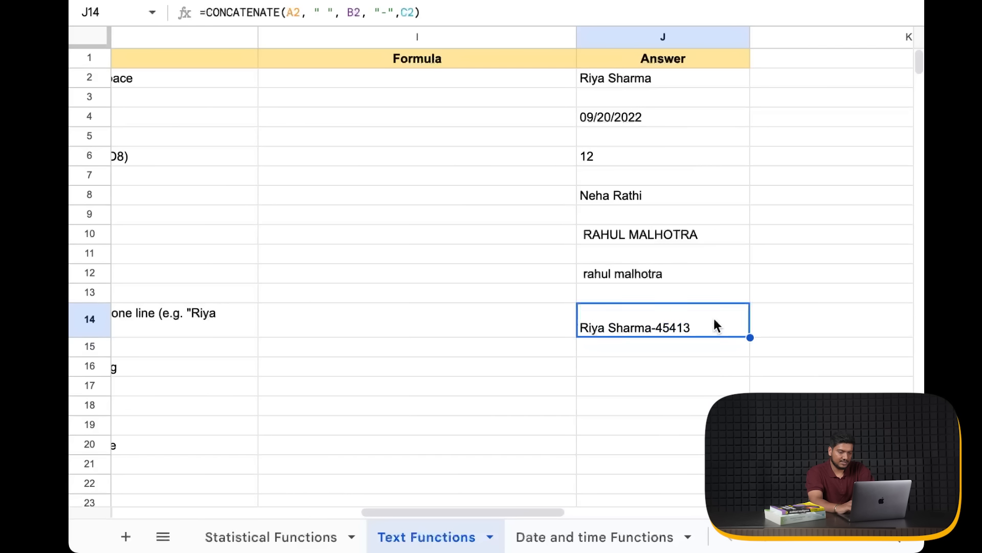
scroll(653, 359, "left", 10)
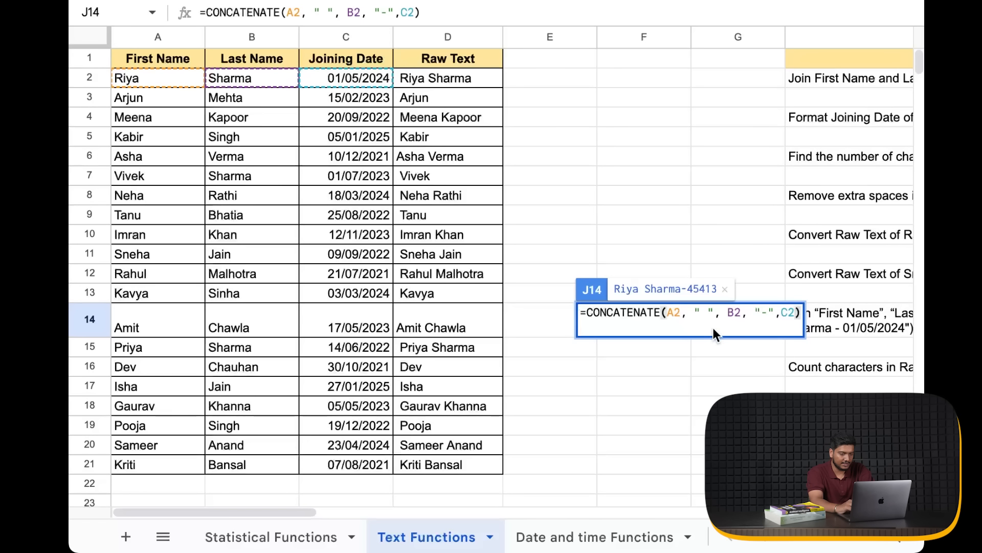
left_click(840, 325)
scroll(840, 325, "right", 10)
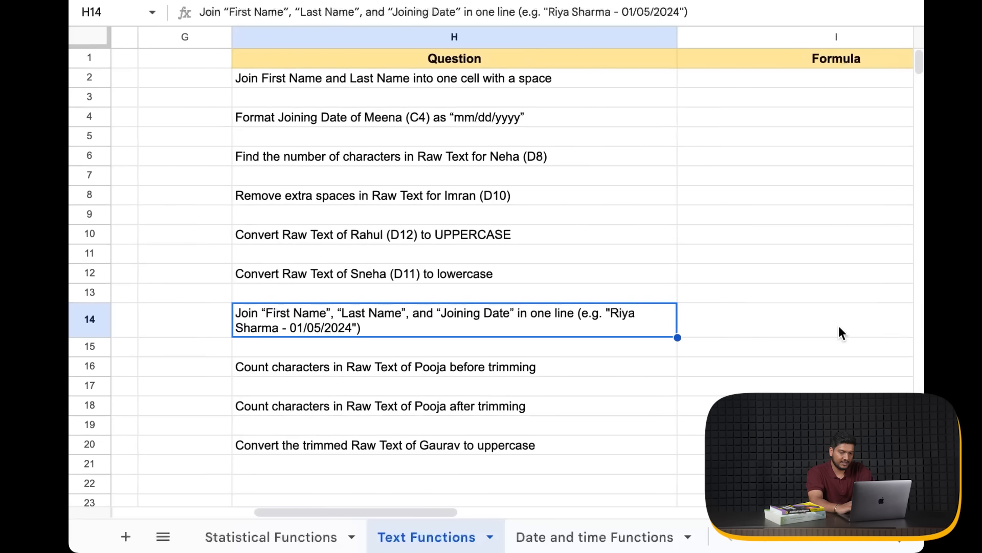
scroll(839, 327, "right", 10)
double_click(747, 327)
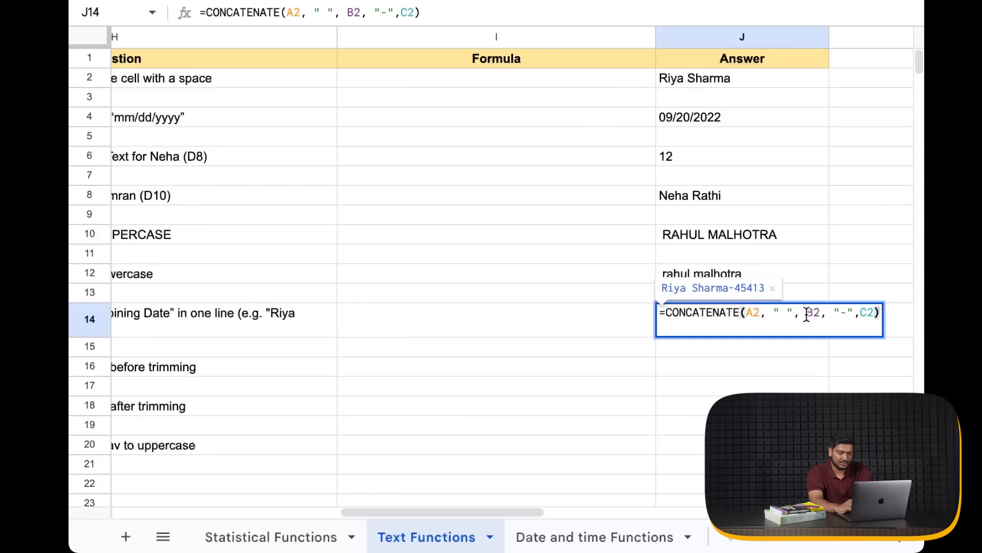
left_click(858, 314)
type("text(")
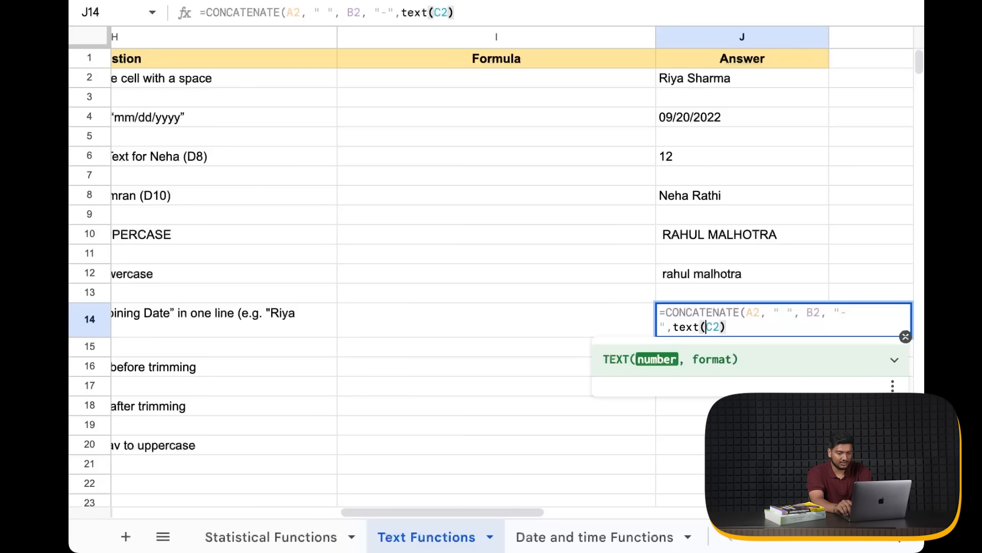
left_click(720, 327)
type(", ")
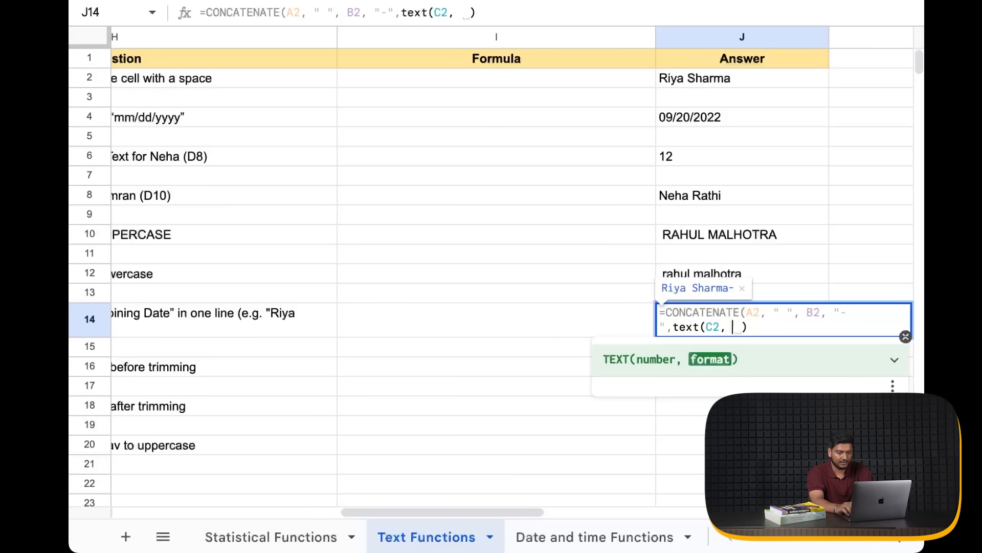
Add the day/month/year pattern dd/mm/yyyy as the TEXT format in the J14 formula and enter it
type("\"dd/")
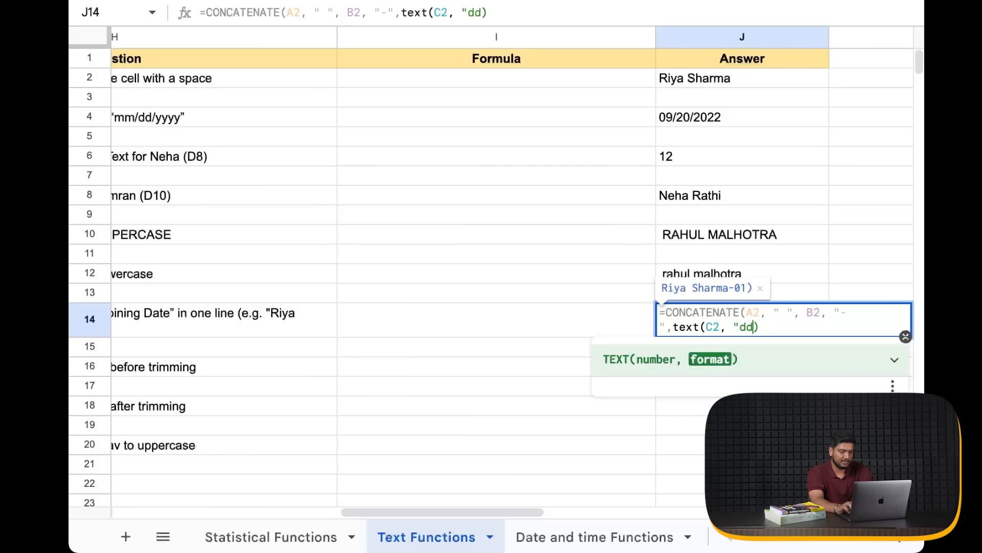
type("mm./")
key("BackSpace")
key("BackSpace")
type("/")
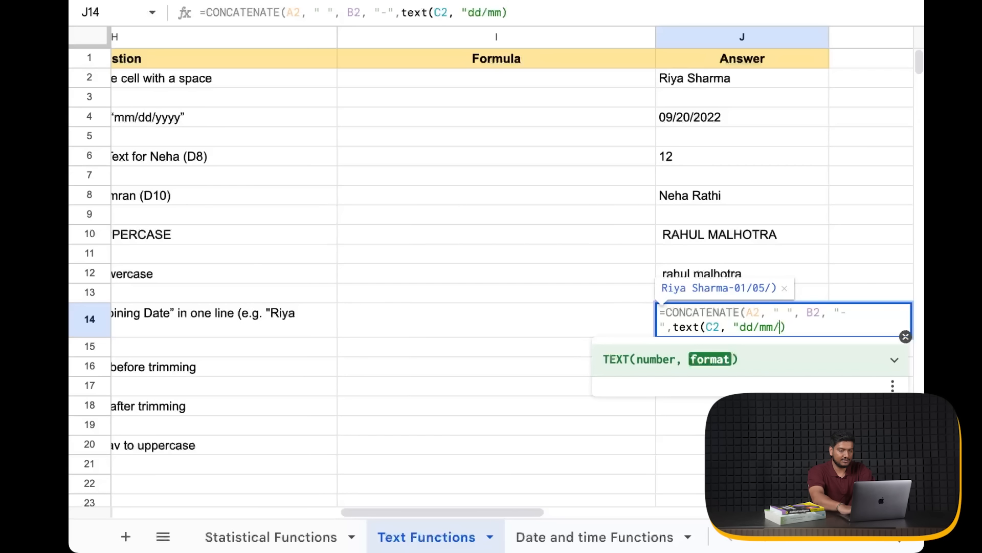
type("yyyy)")
key("Return")
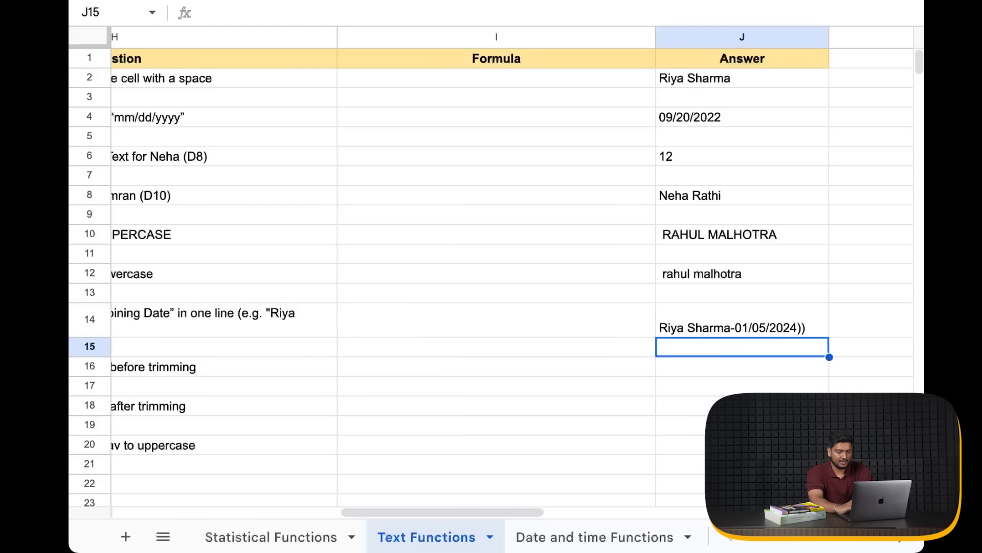
Correct the J14 formula so the closing quote directly follows dd/mm/yyyy, with the closing parentheses outside the format text, and enter it
left_click(809, 330)
key("Return")
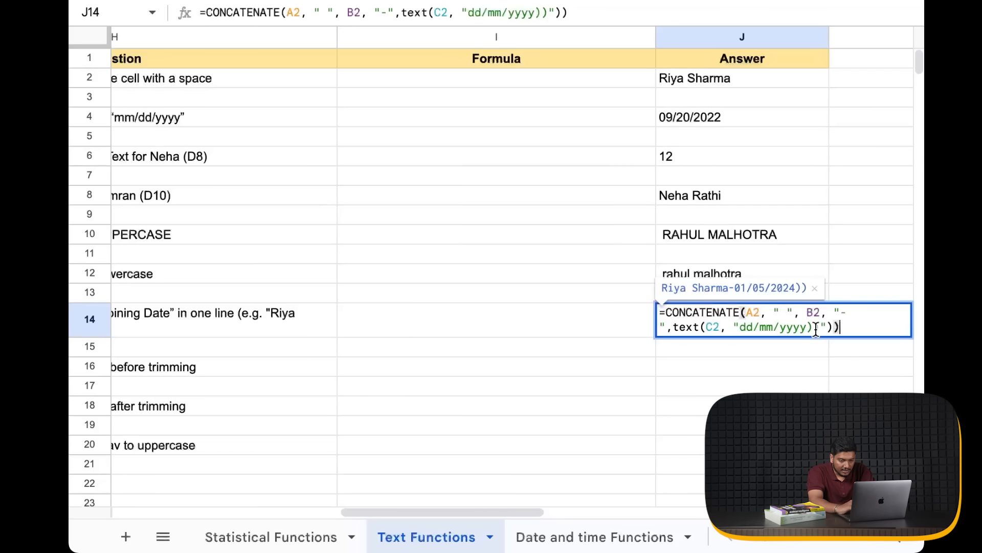
left_click(816, 332)
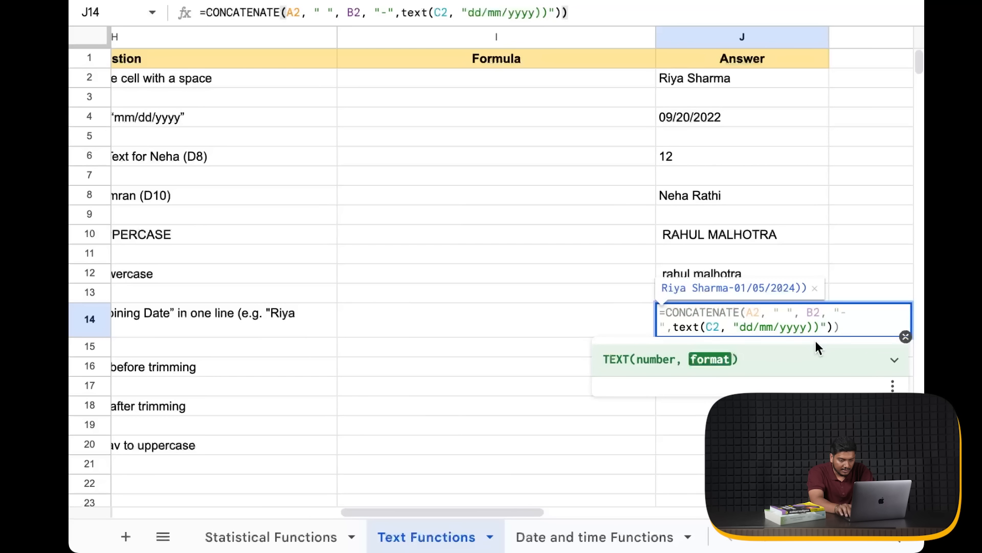
key("BackSpace")
key("Right")
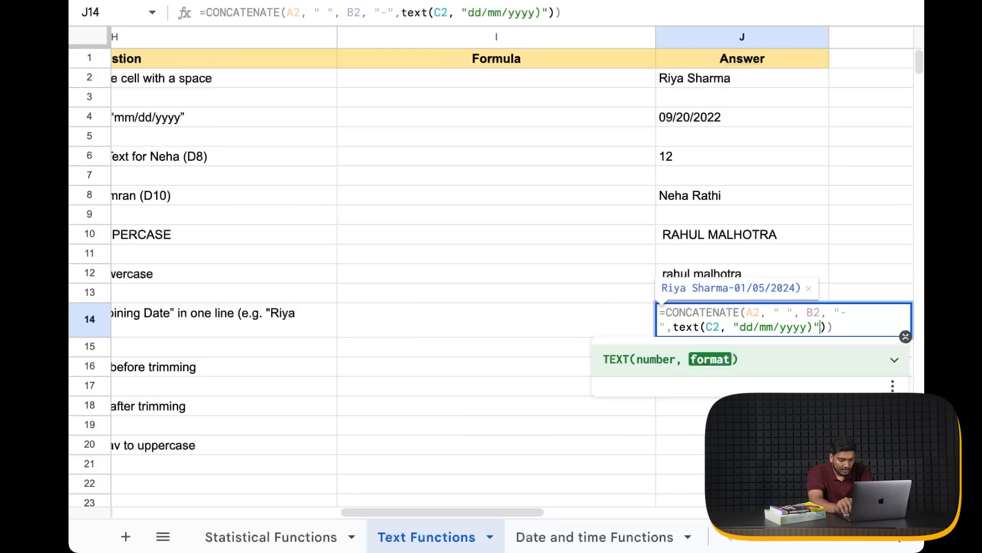
key("BackSpace")
key("Left")
type("\"")
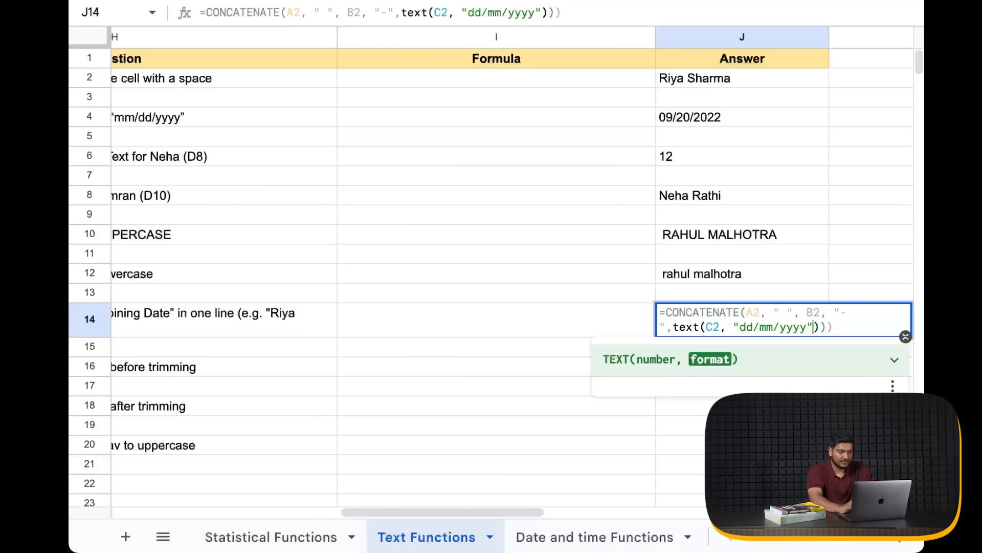
key("Return")
left_click(686, 273)
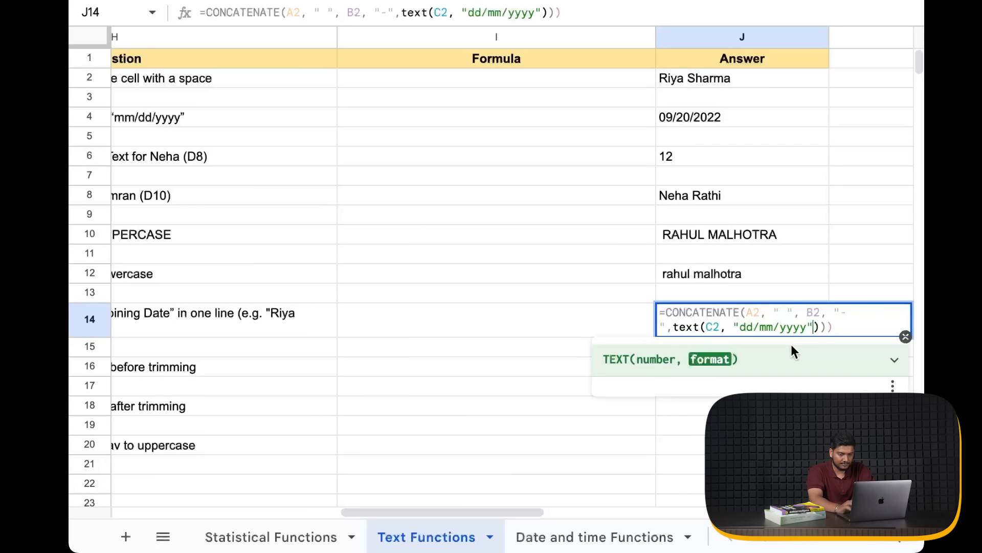
type(")")
key("Return")
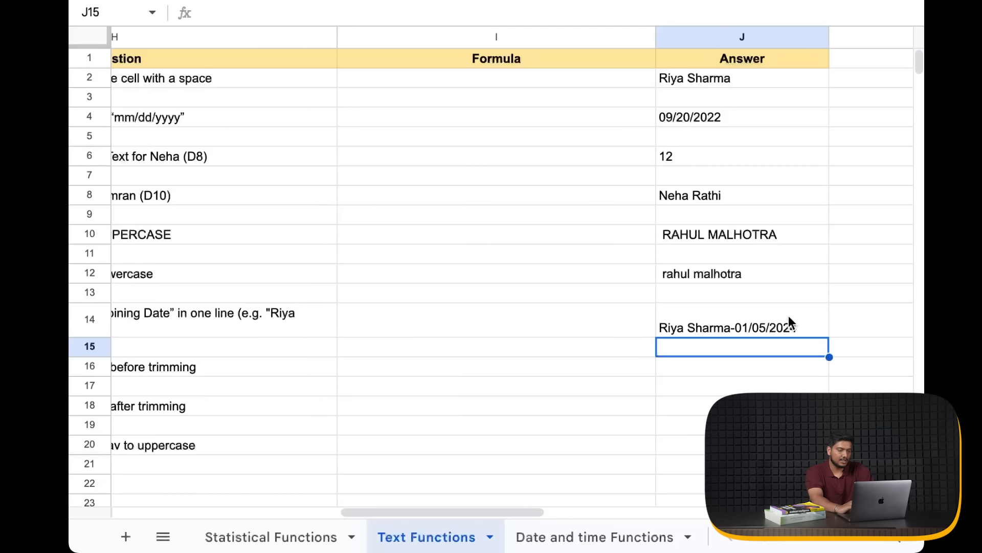
Read the remaining text function questions in rows 16 to 20 about counting characters, trimming and converting to uppercase
scroll(604, 325, "down", 3)
scroll(604, 326, "left", 8)
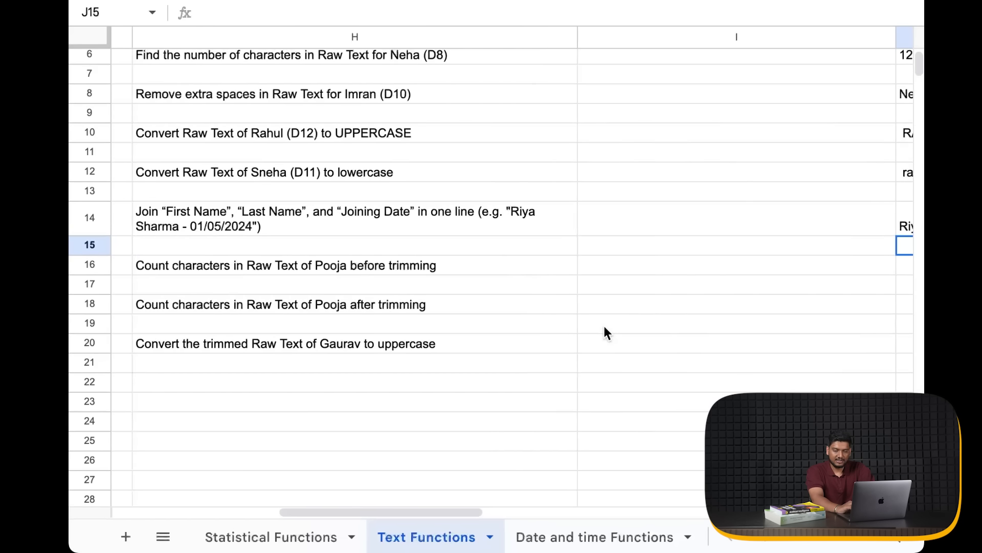
scroll(604, 328, "up", 1)
scroll(604, 327, "right", 4)
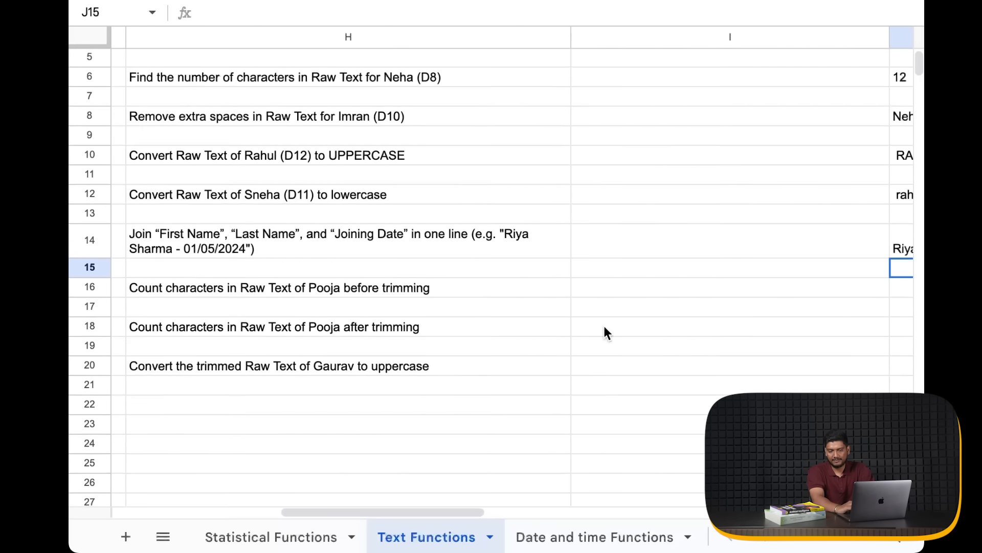
scroll(604, 327, "up", 1)
scroll(606, 332, "left", 6)
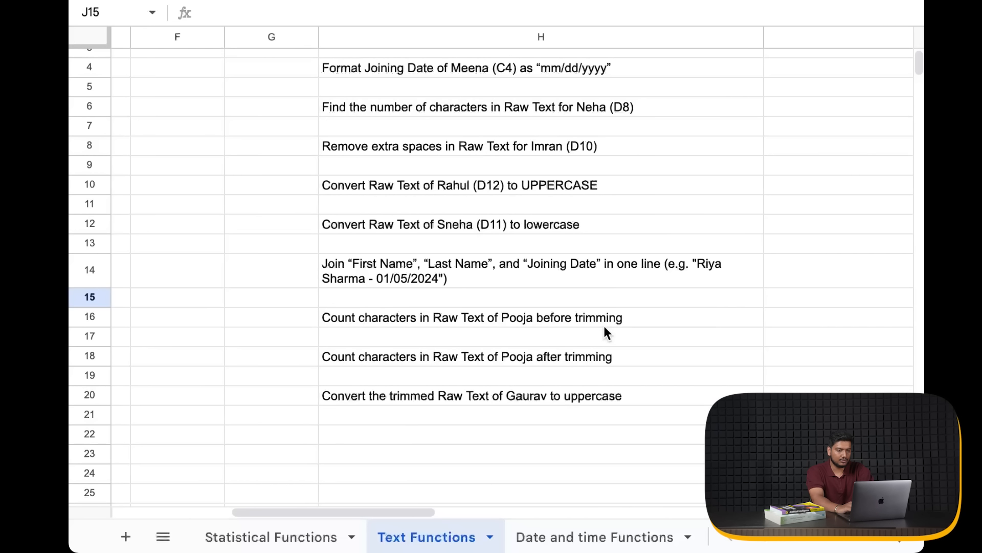
left_click(558, 323)
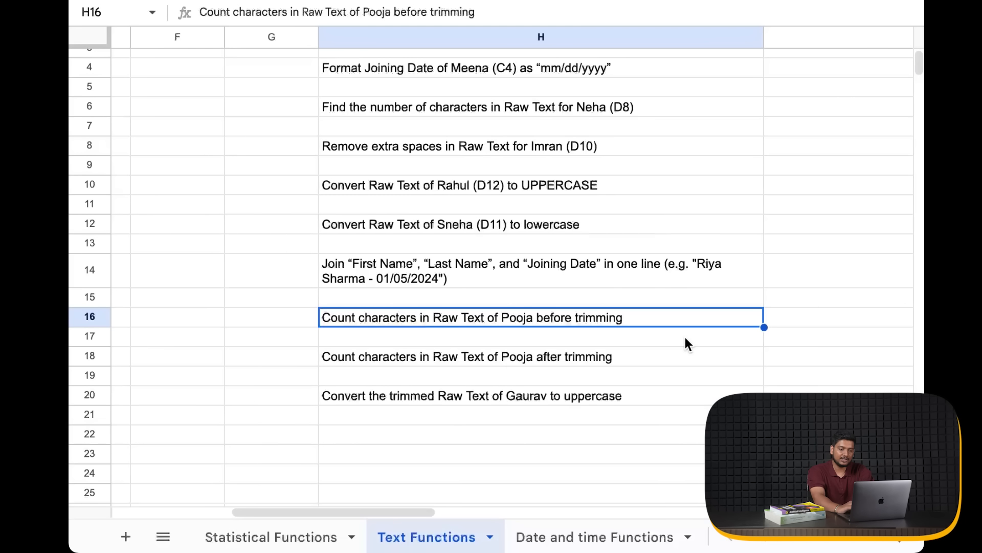
scroll(591, 350, "down", 1)
left_click(522, 342)
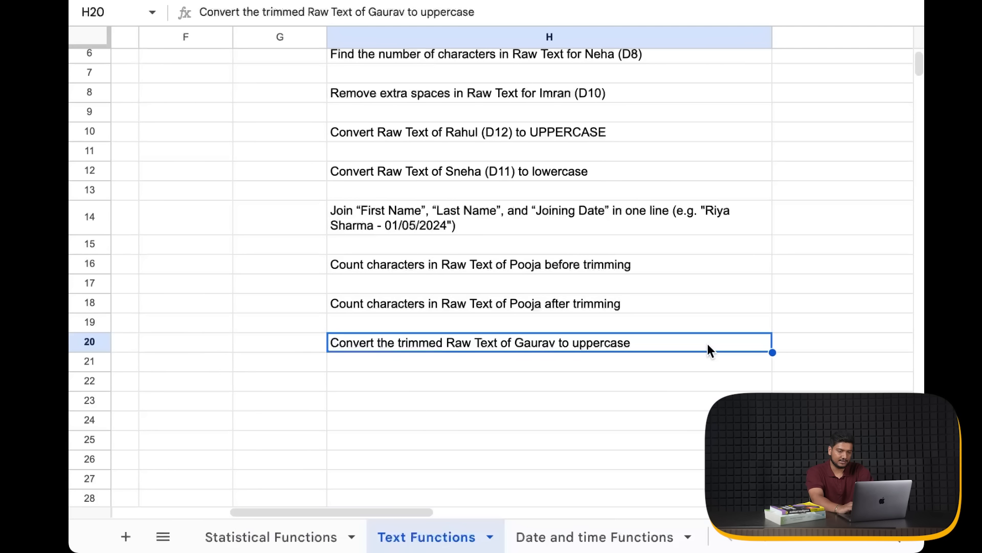
Review the source table alongside the questions and highlight the Joining Date values in C2:C21
scroll(658, 346, "left", 10)
scroll(658, 345, "up", 3)
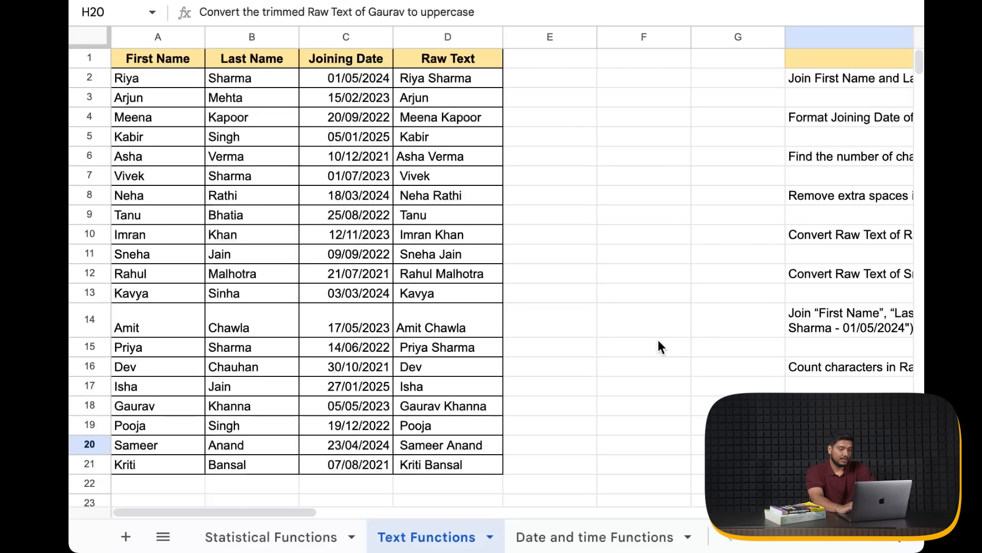
scroll(494, 315, "down", 3)
scroll(494, 315, "up", 3)
scroll(494, 315, "right", 6)
scroll(494, 315, "right", 2)
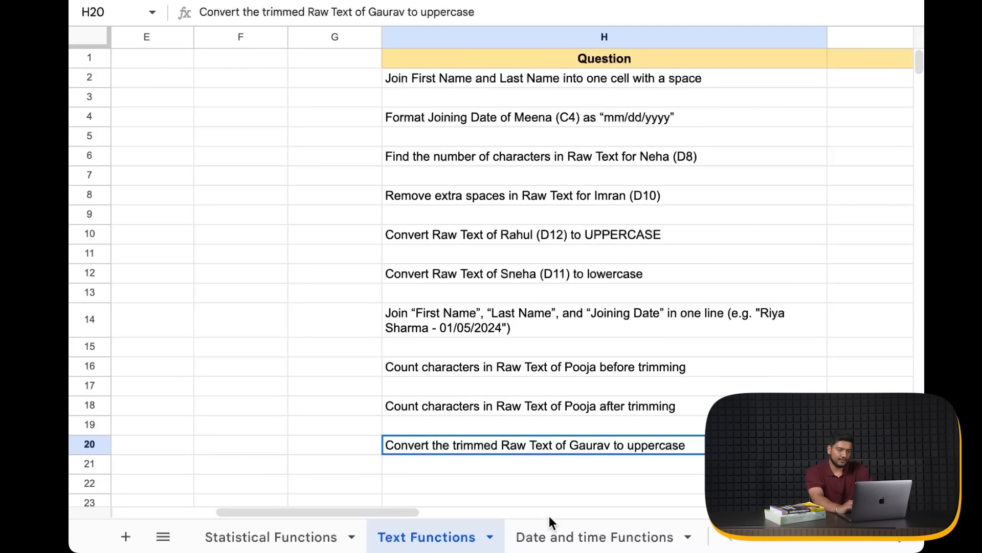
scroll(514, 459, "left", 5)
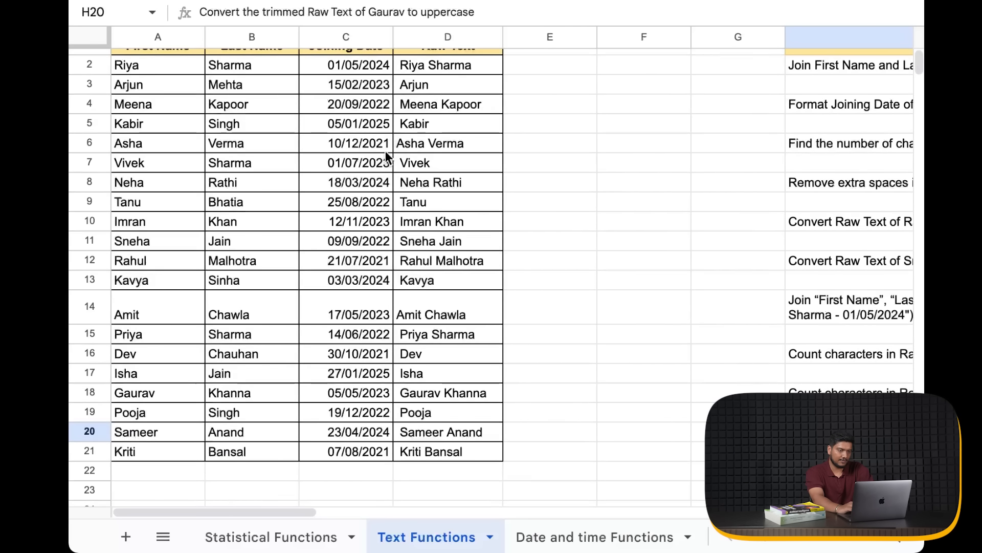
scroll(368, 122, "up", 1)
left_click(347, 81)
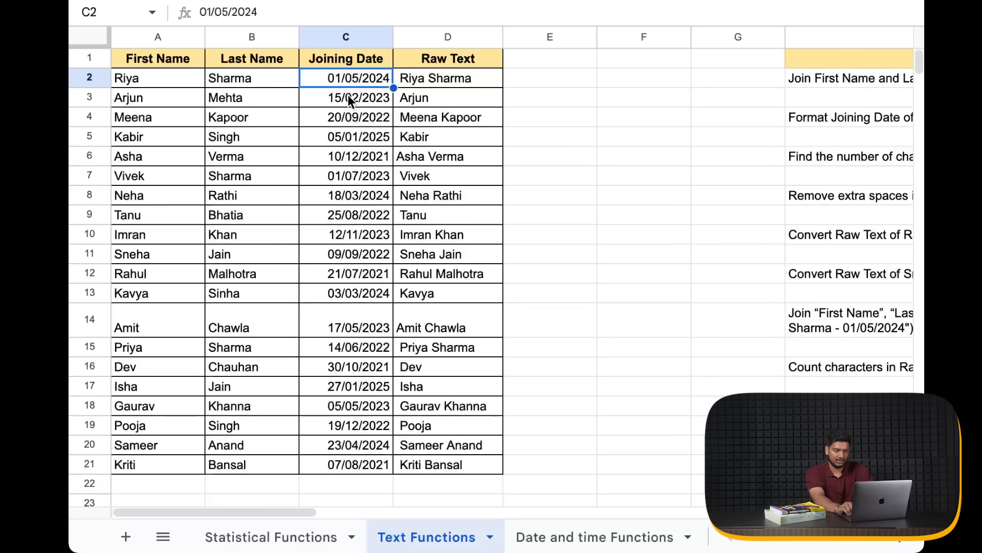
left_click(348, 94, "shift")
key("ctrl+shift+Down")
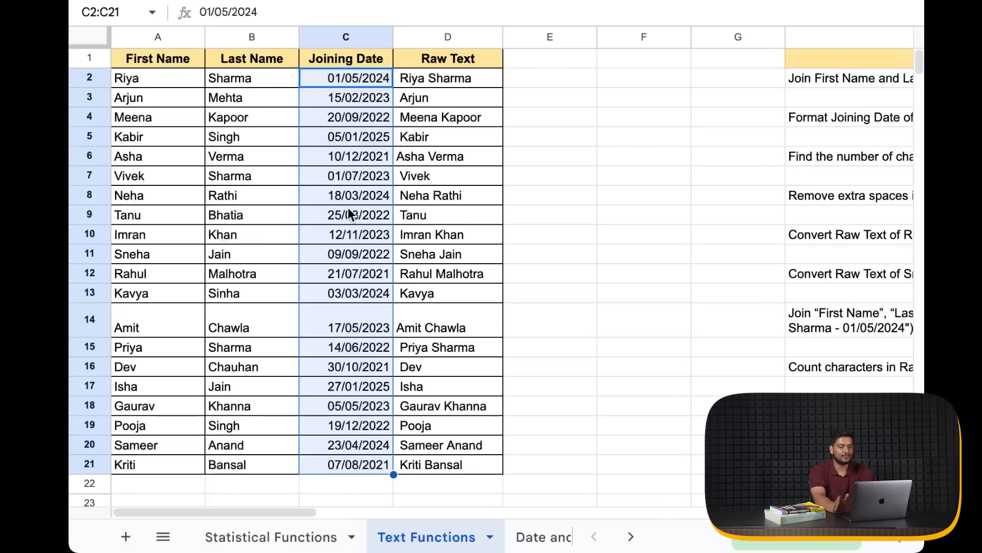
Open the Date and time Functions sheet and go to the question about today's date in L2
left_click(533, 538)
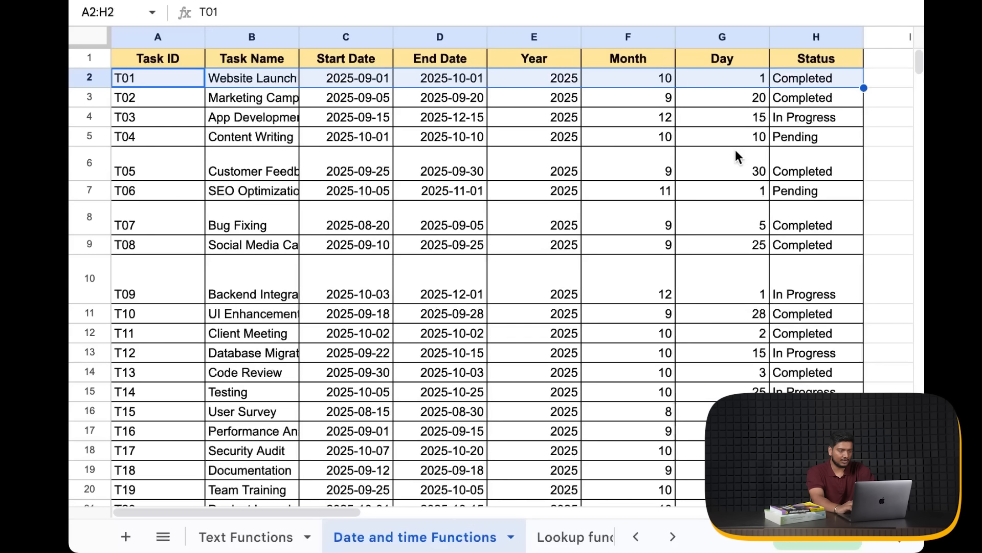
scroll(410, 258, "right", 15)
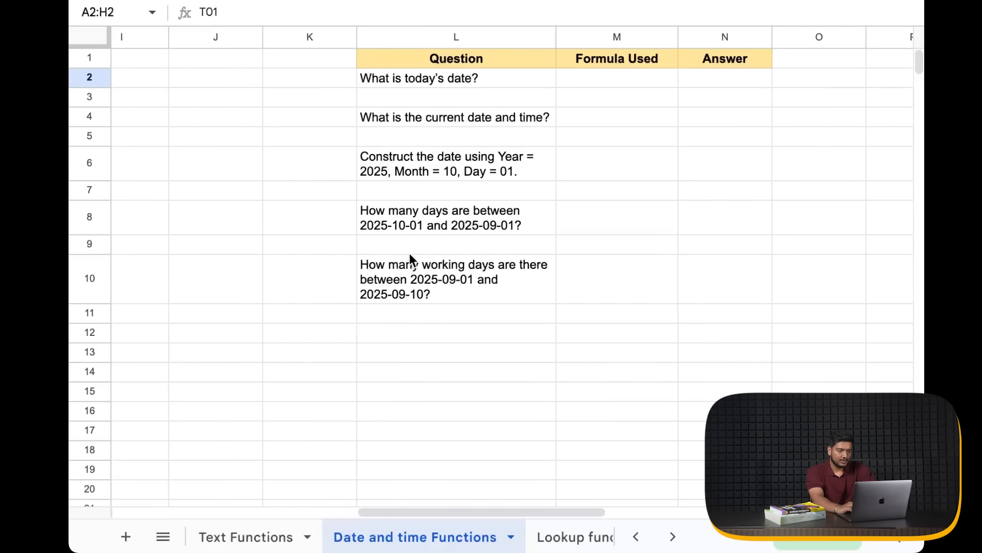
scroll(410, 255, "right", 3)
left_click(392, 80)
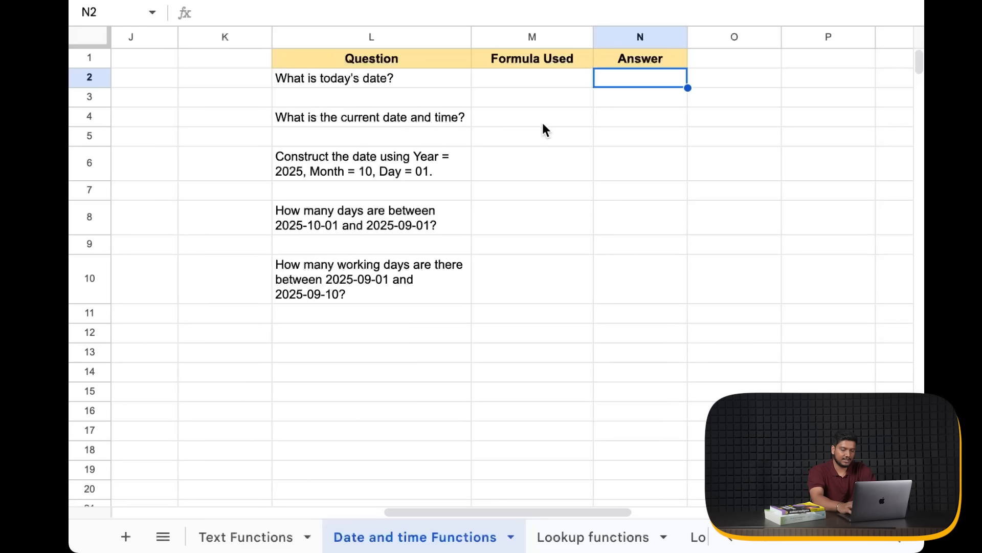
Answer the question on today's date by entering =TODAY() in N2, and reselect that cell
type("=Today")
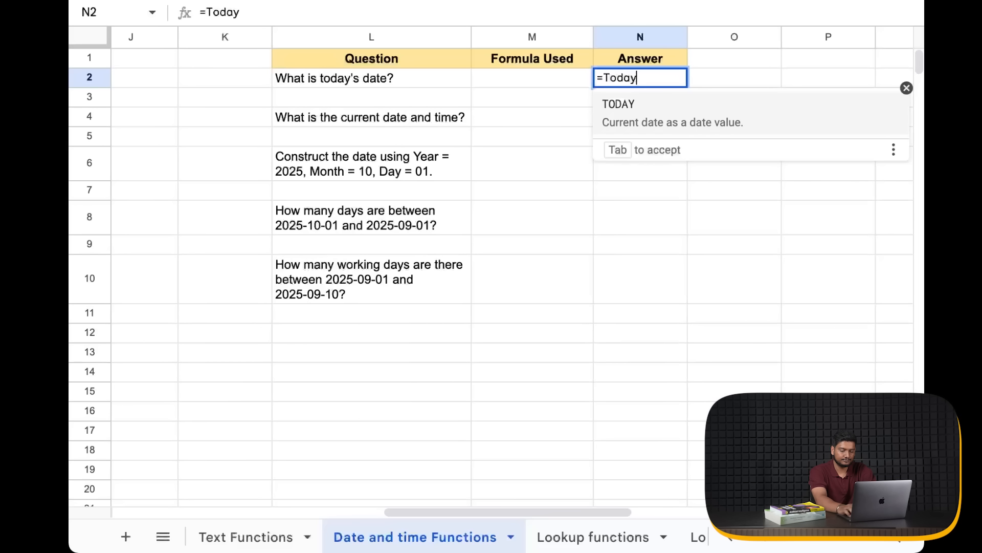
key("Tab")
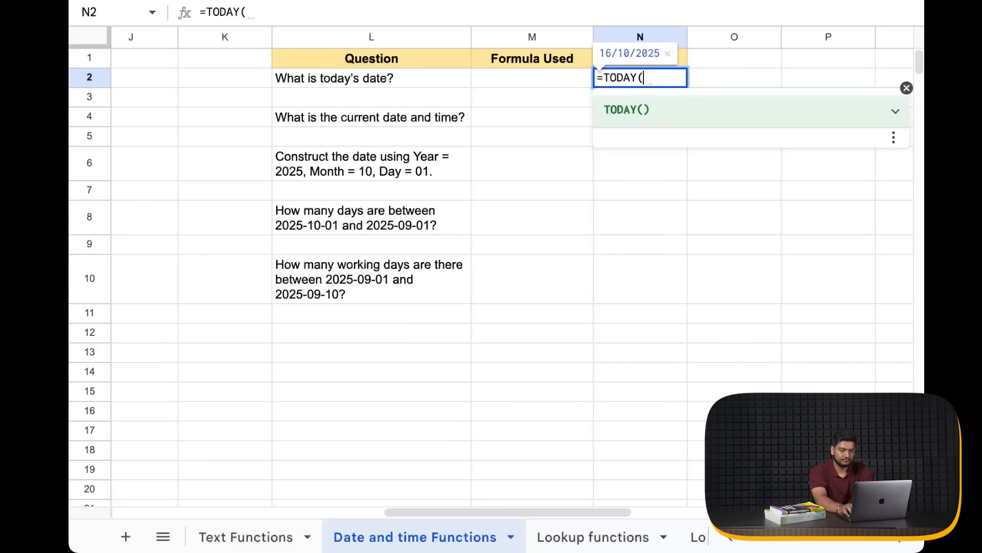
type(")")
key("Return")
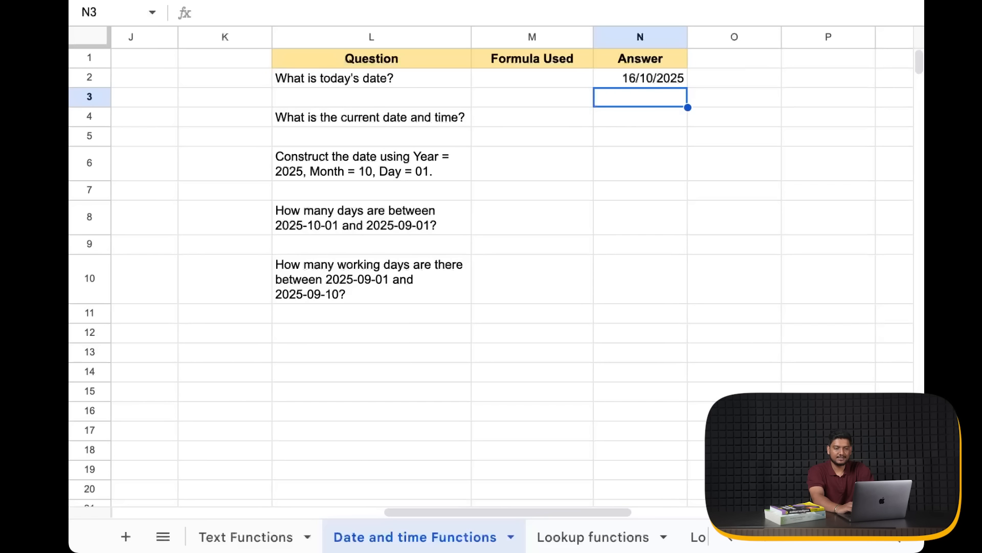
left_click(647, 81)
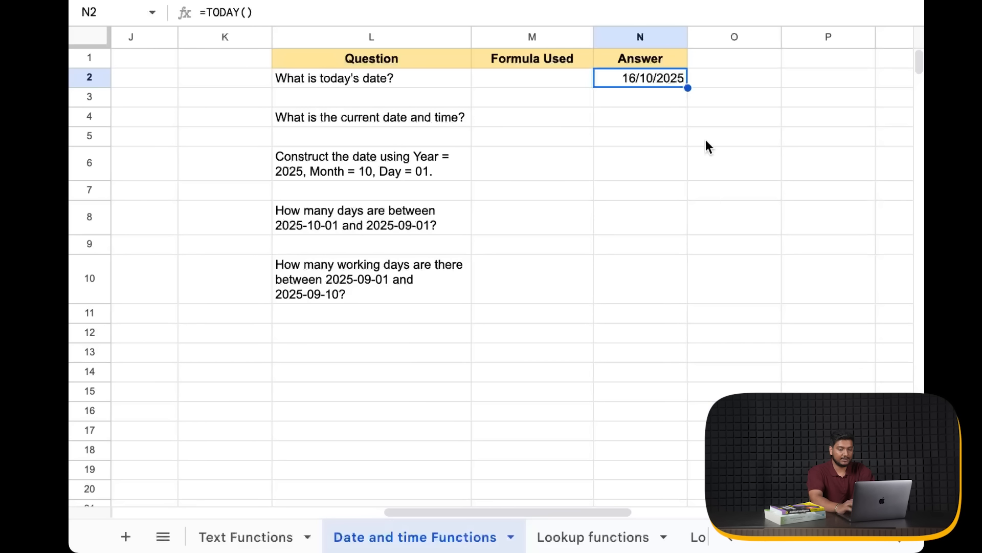
Answer the question on the current date and time by entering =Now() in N4
left_click(623, 117)
type("=Now")
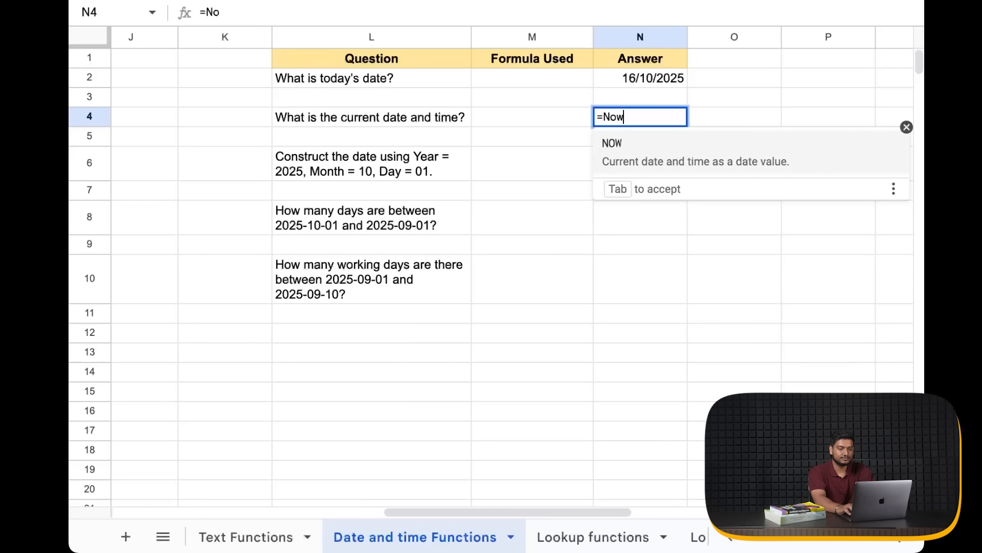
type("()")
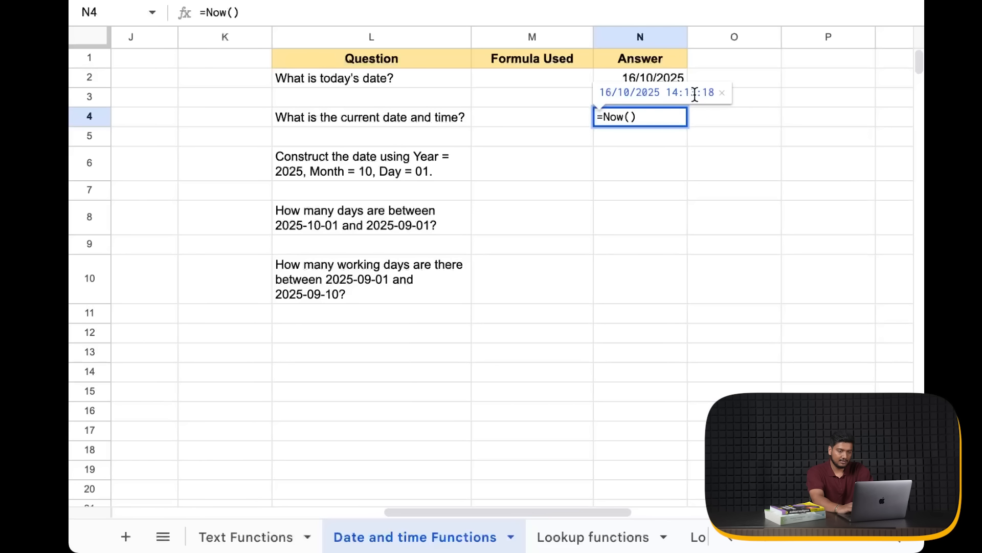
left_click(697, 117)
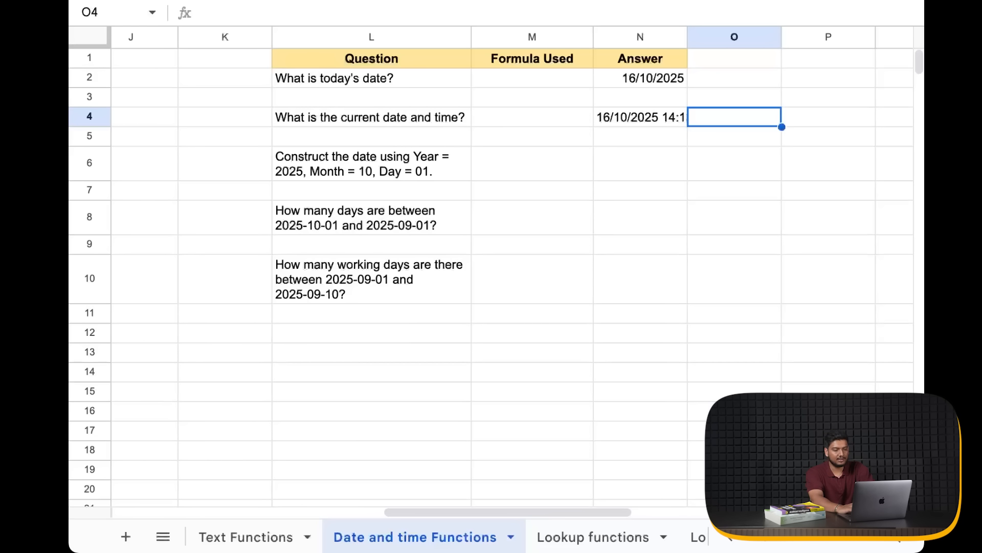
Answer the question on constructing a date by entering =DATE(2025, 10, 01) in N6
left_click(623, 162)
type("=")
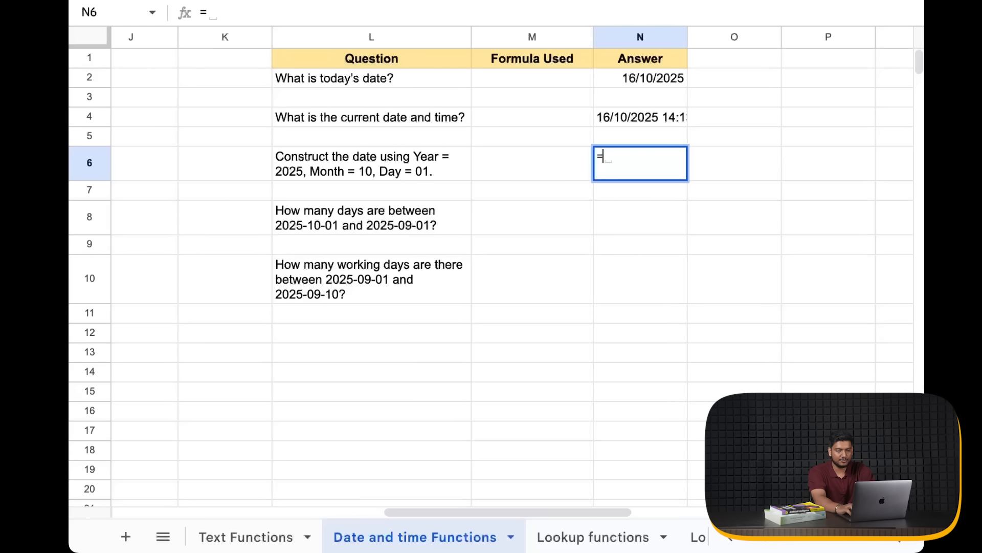
type("date")
key("Tab")
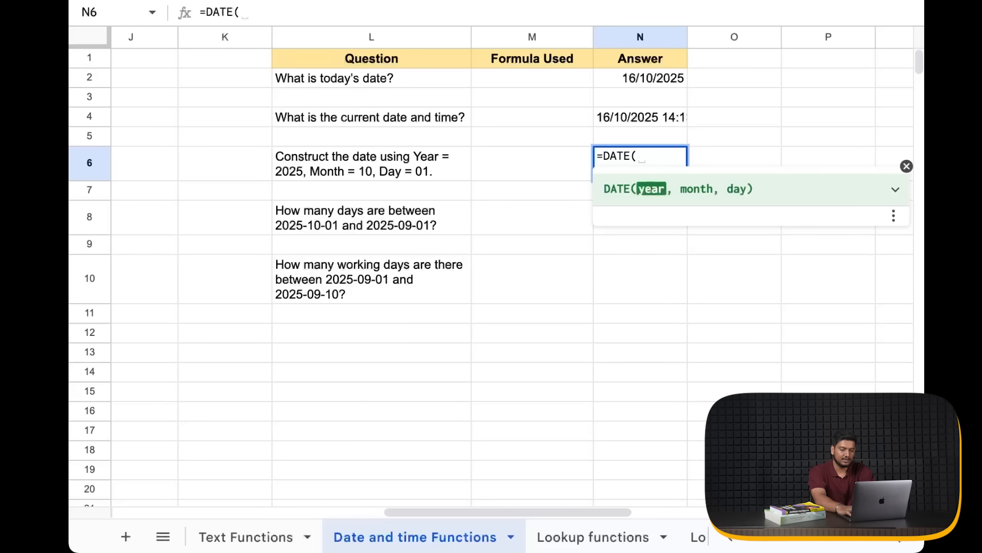
type("20215")
key("BackSpace")
key("BackSpace")
type("5, ")
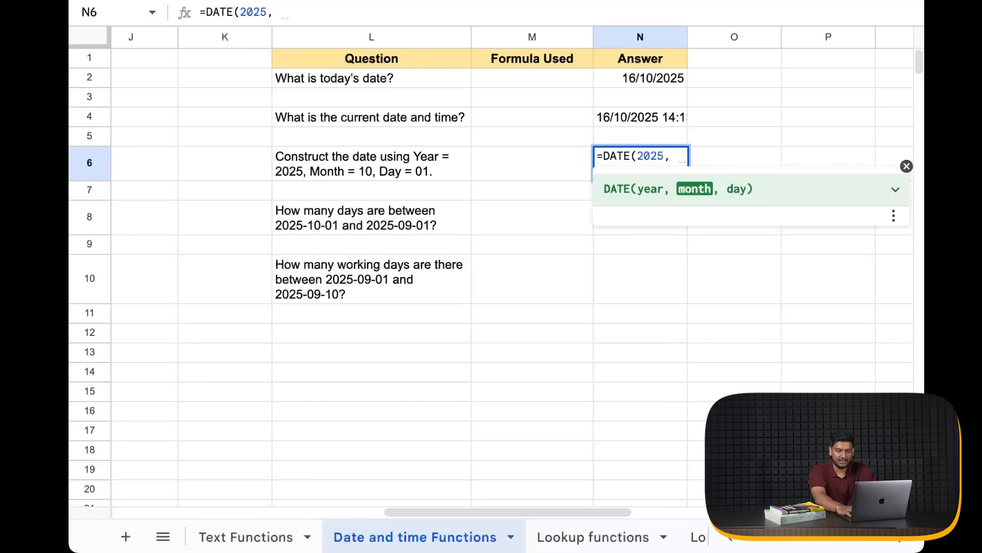
type("1")
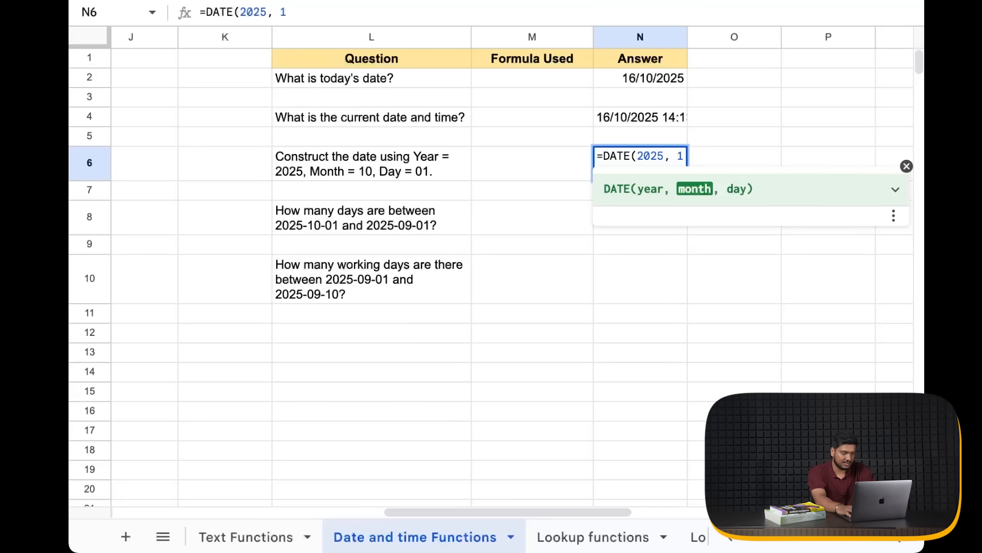
type("0, ")
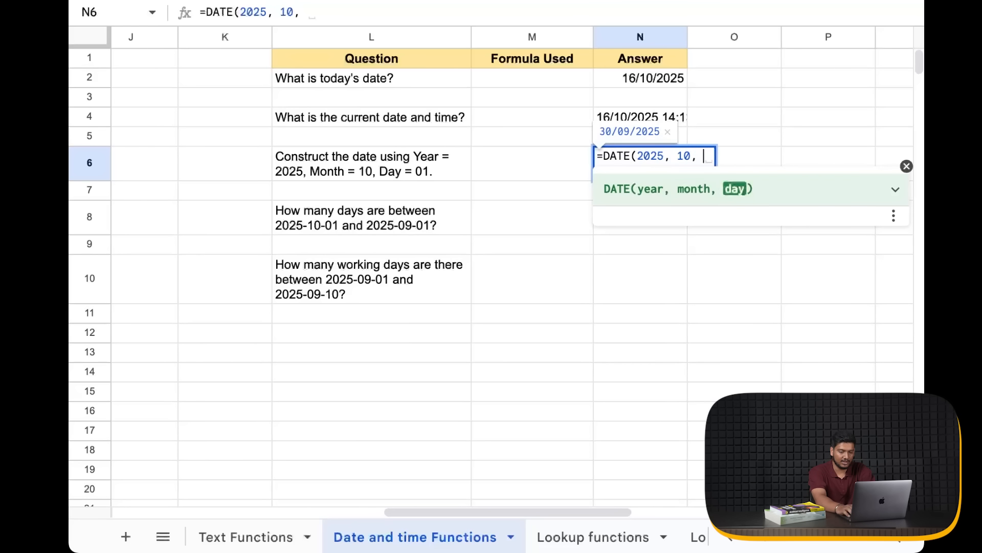
type("01)")
key("Return")
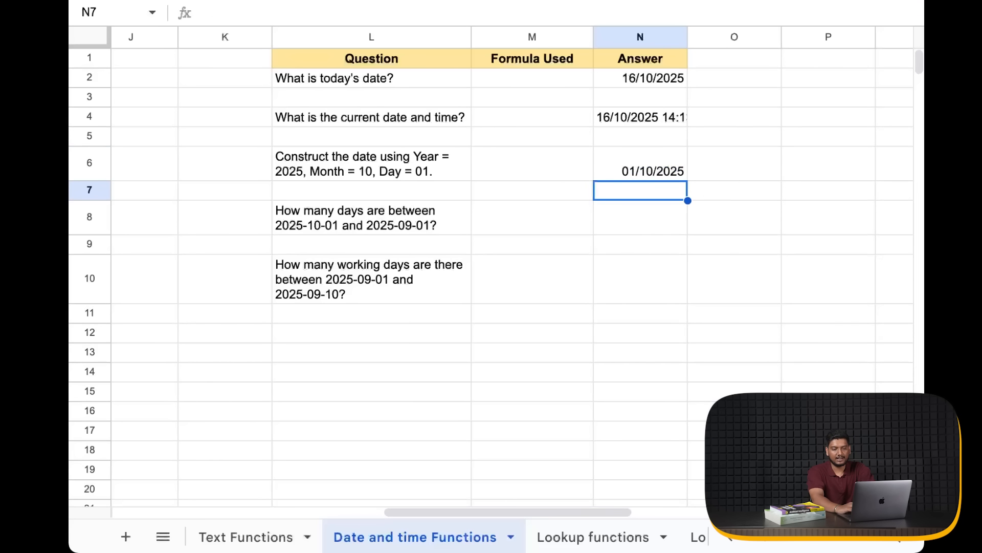
Fill the DATE formula from N6 across to P6, and clear the copies from P6 and O6
left_click(677, 165)
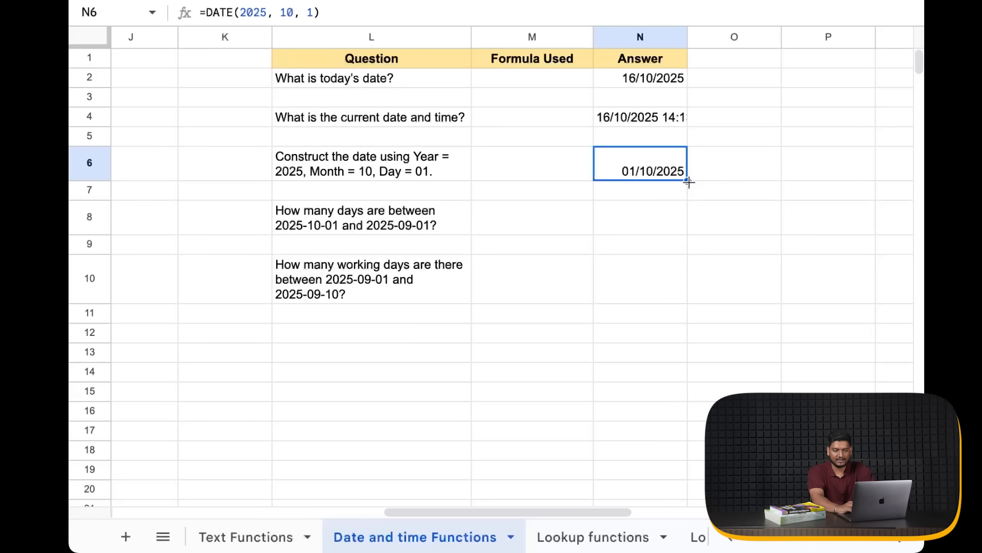
left_click_drag(688, 181, 821, 174)
left_click(829, 174)
key("Delete")
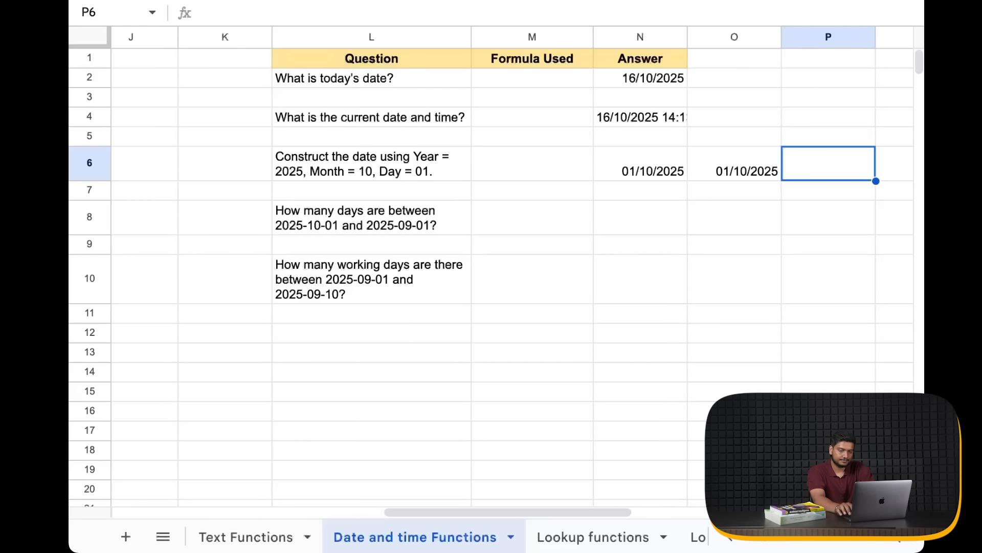
key("Left")
key("Delete")
key("Left")
key("Left")
key("Down")
key("Down")
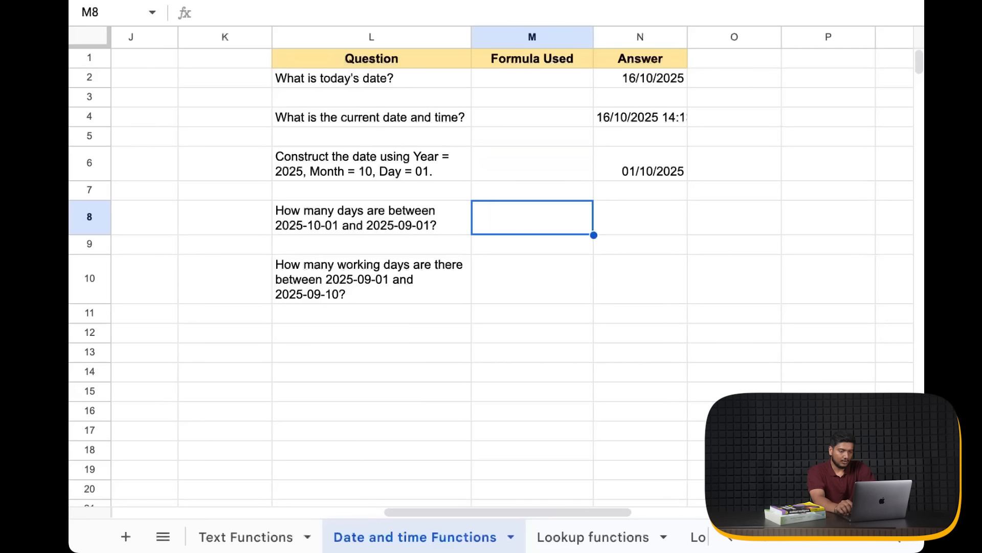
key("Left")
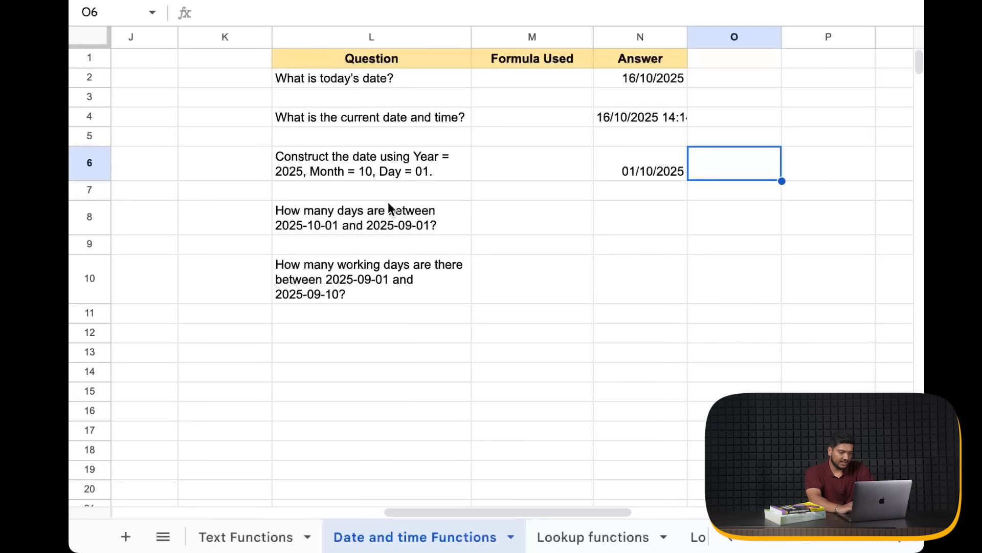
Answer the days-between question with a DAYS formula in N8, using 2025-10-01 as the end date and 2025-09-01 as the start date
left_click(391, 225)
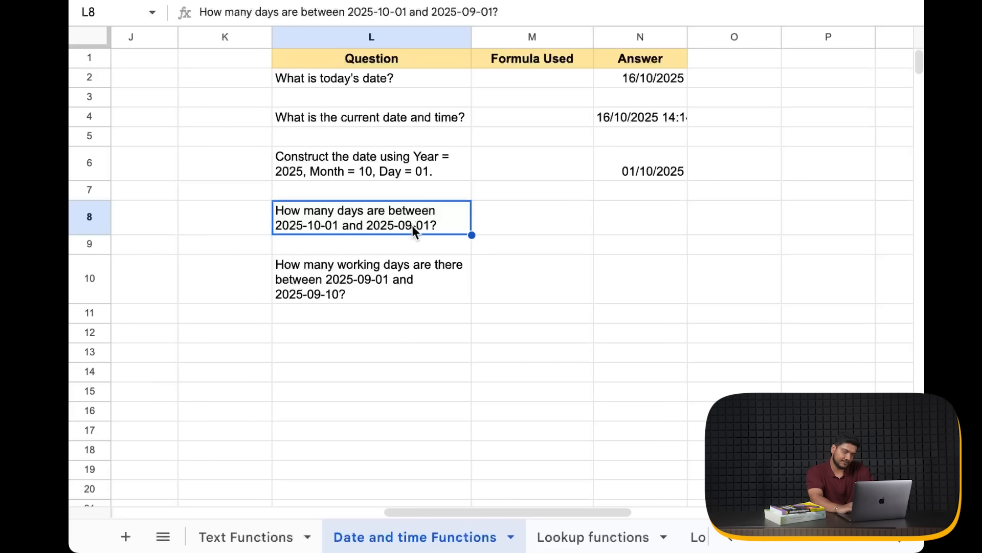
left_click(623, 225)
type("=days")
key("Tab")
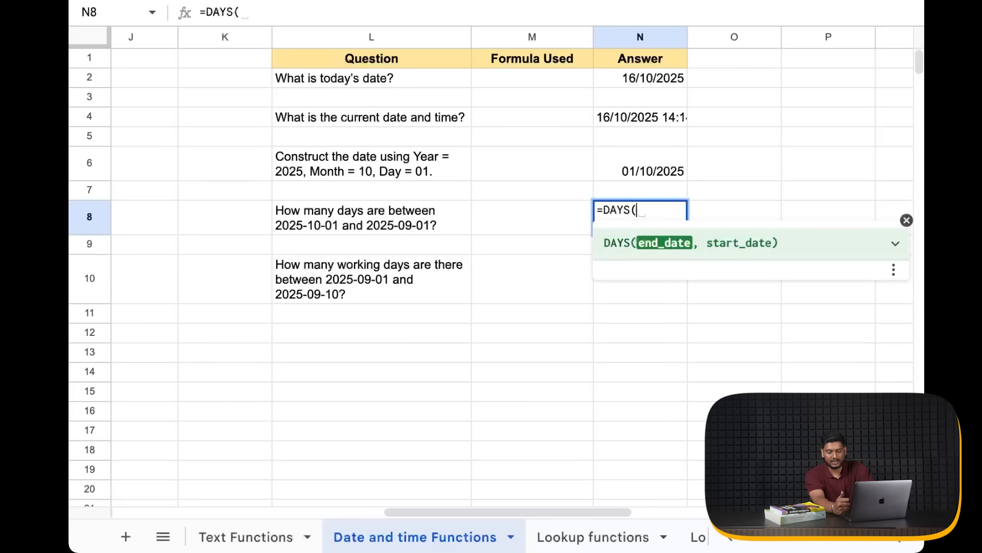
type("t")
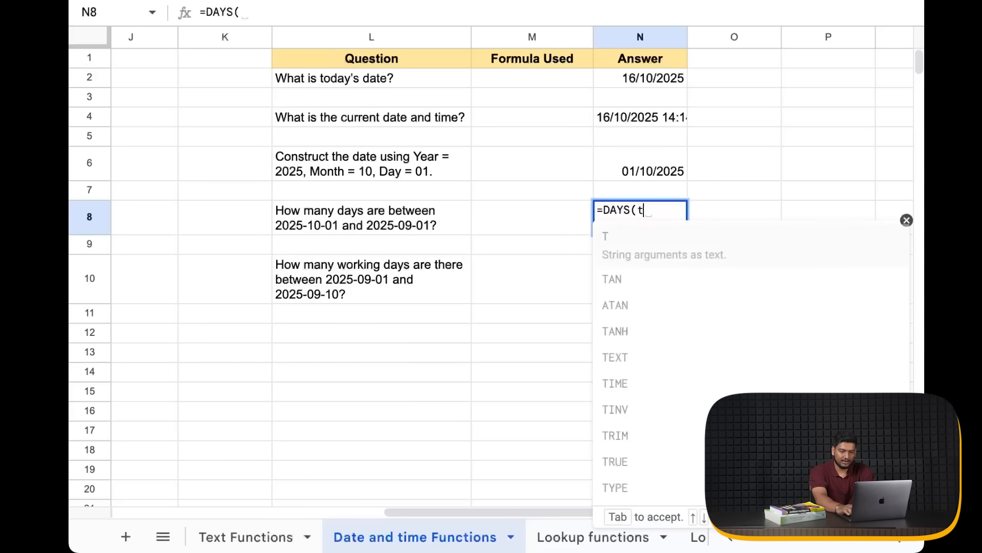
type("o")
key("BackSpace")
key("BackSpace")
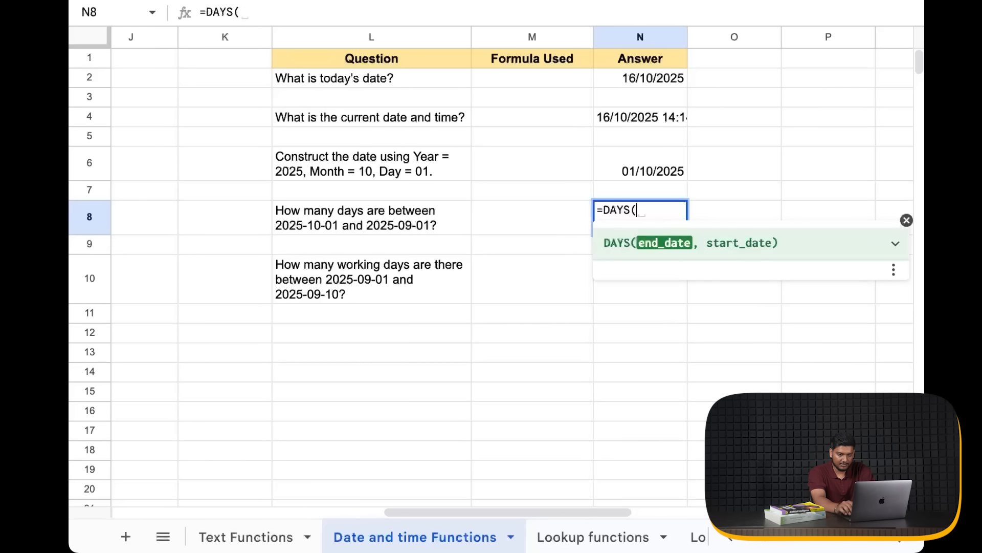
type("\"2")
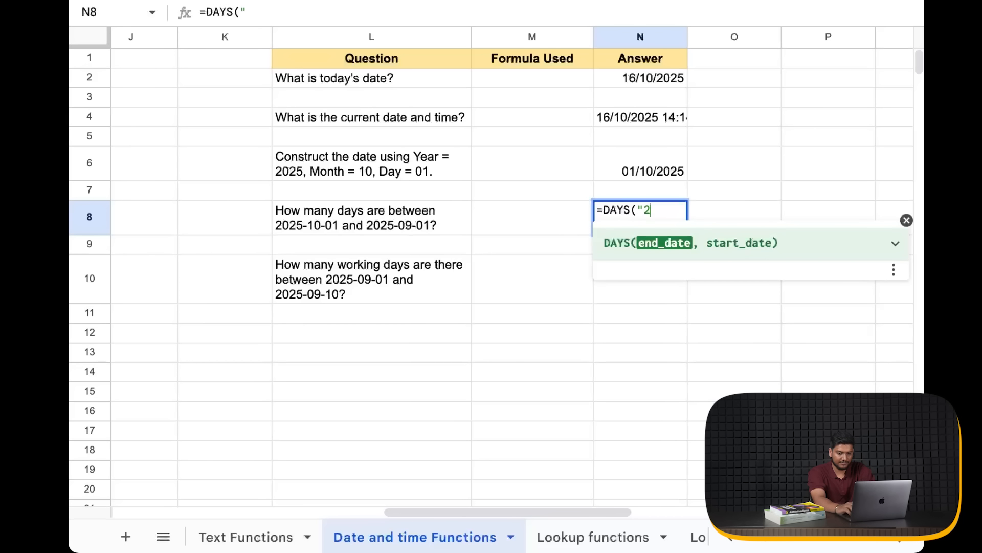
type("025-")
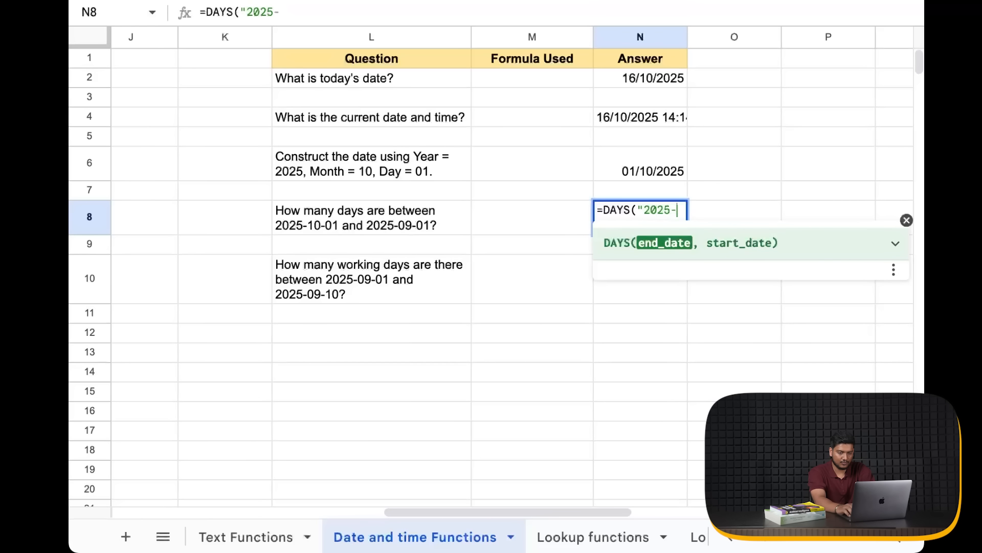
type("10-01\"")
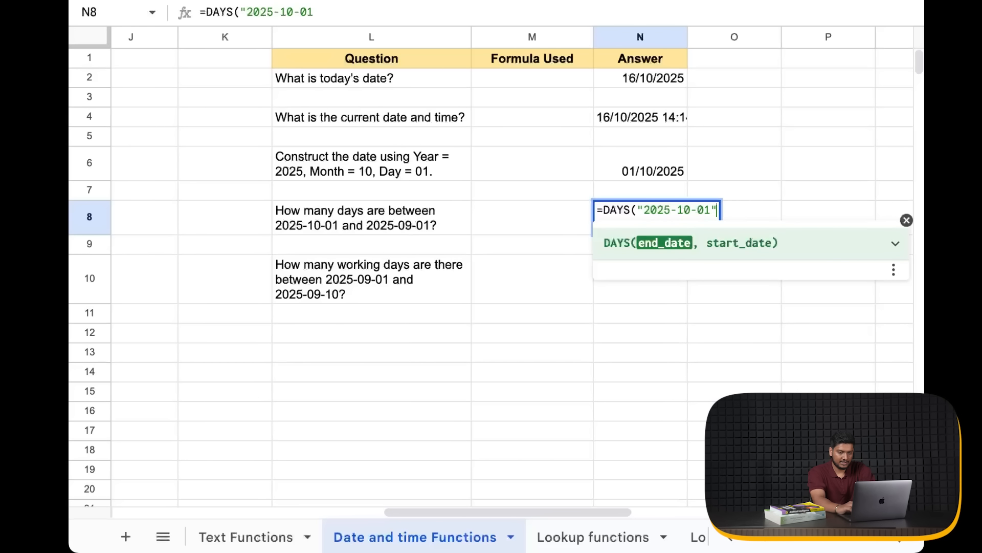
type(", \"")
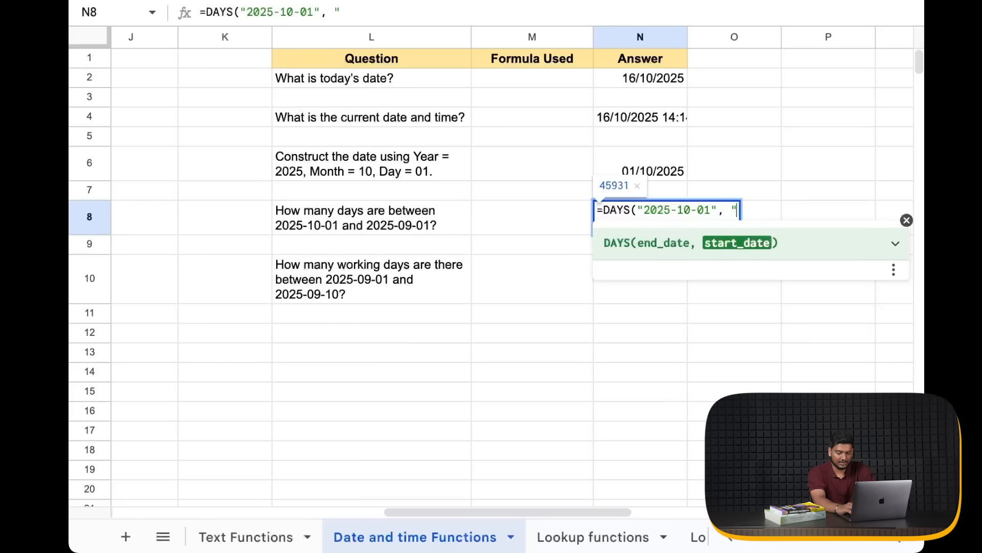
type("202")
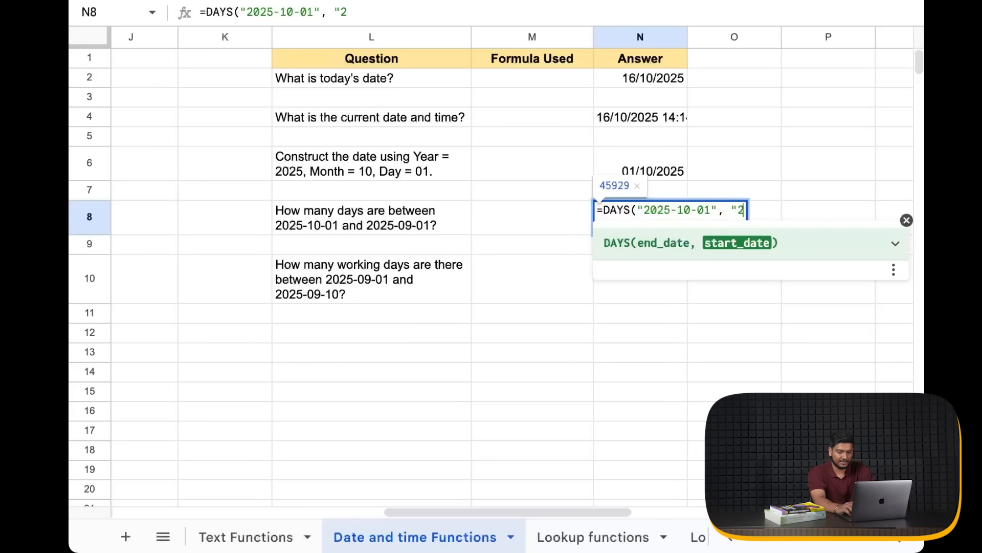
type("5-")
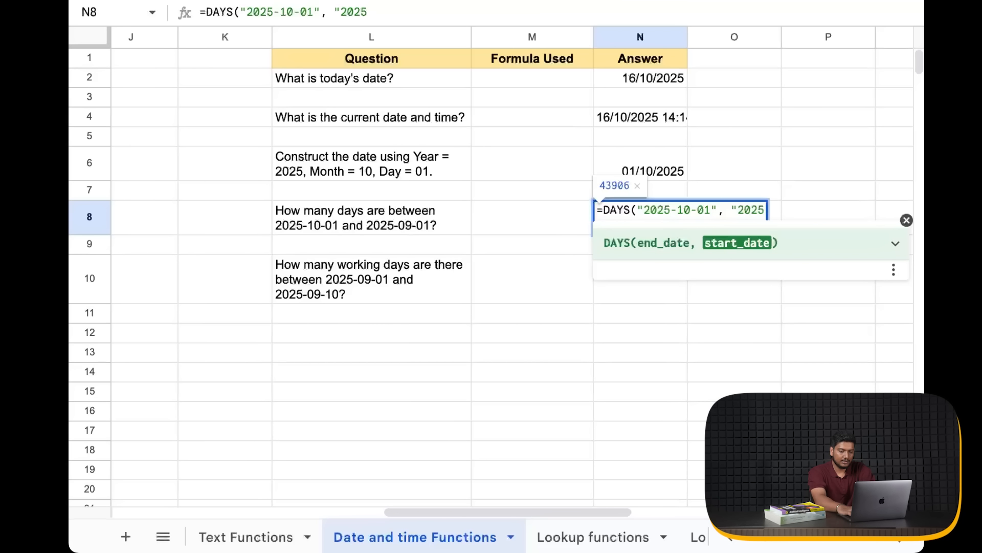
type("09-01")
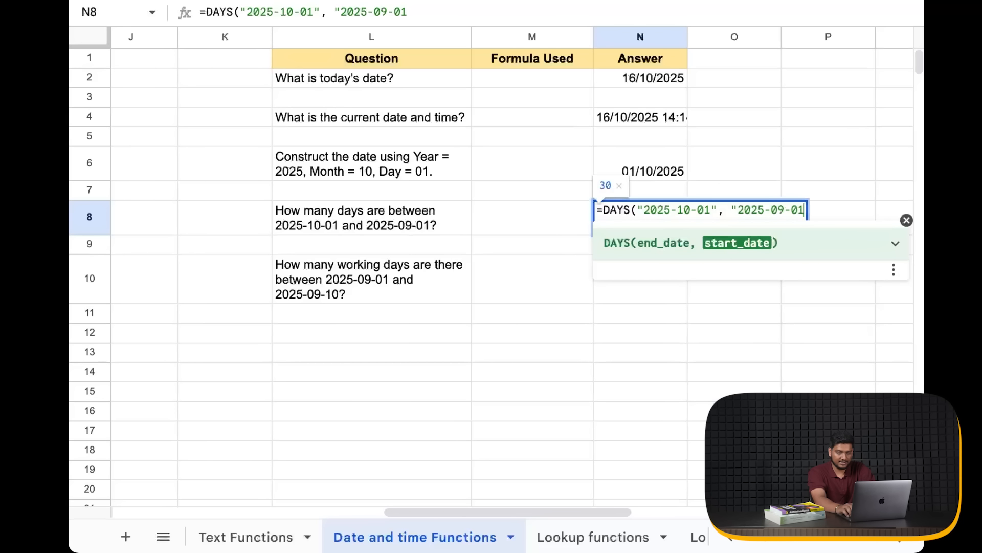
type(")")
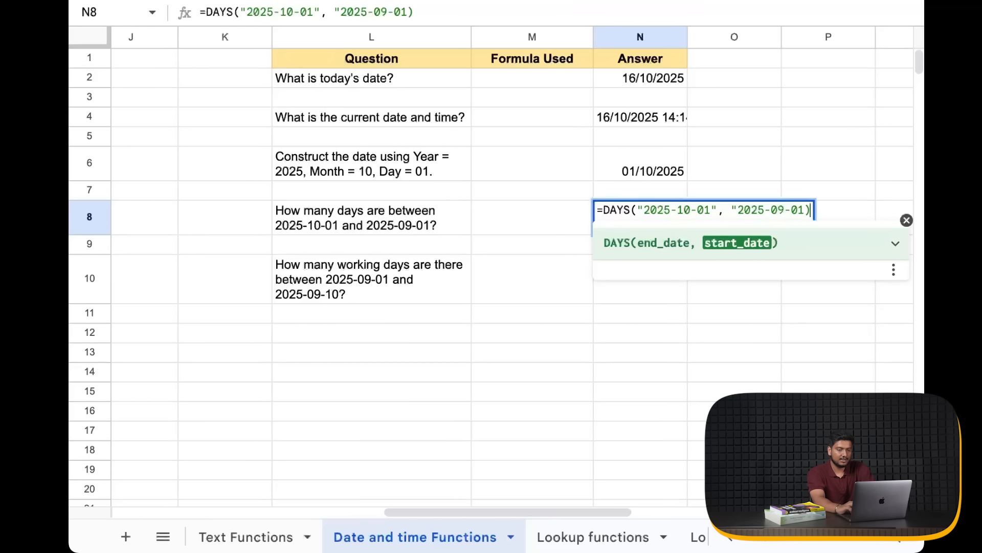
key("Return")
Correct the closing quotation mark in N8 so the formula reads =DAYS("2025-10-01", "2025-09-01"), and reselect that cell
double_click(656, 227)
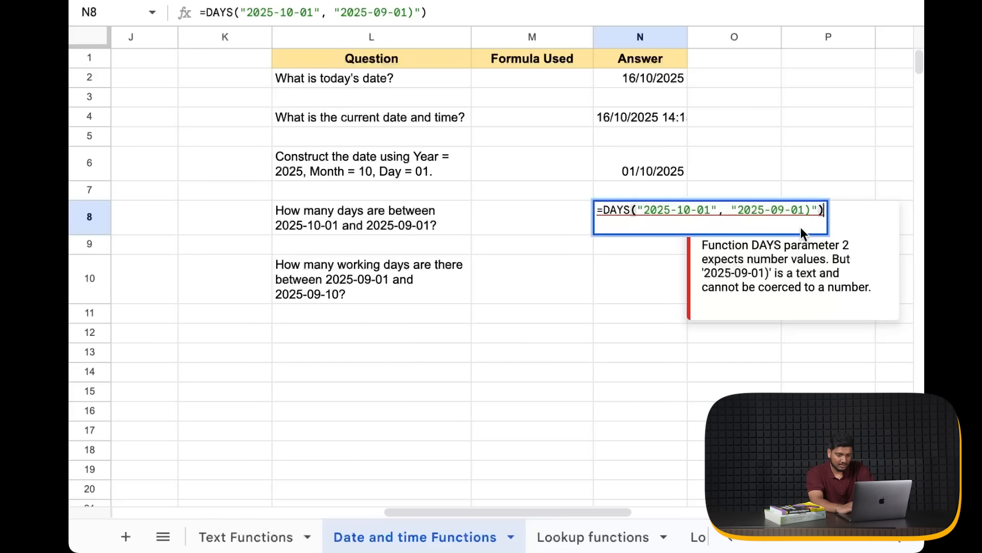
key("Left")
key("BackSpace")
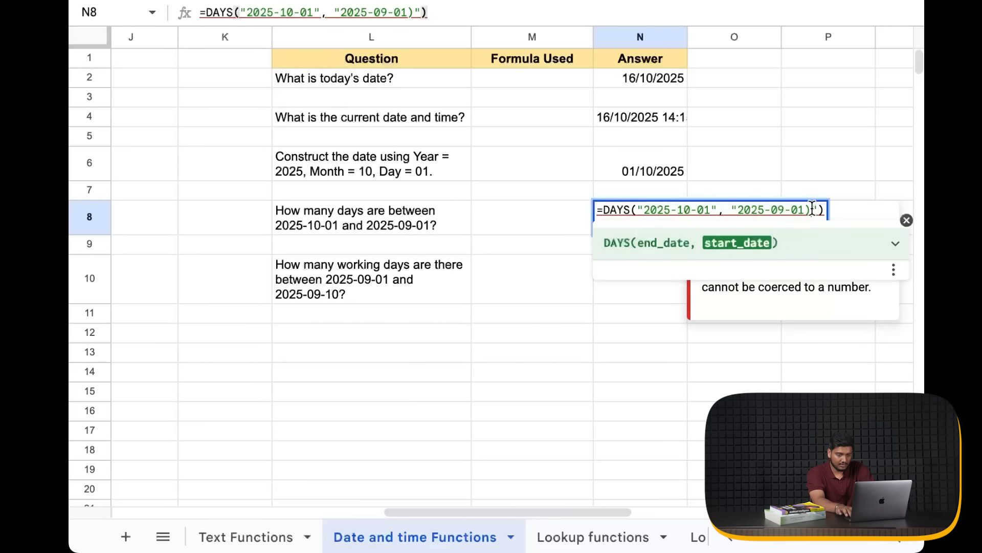
key("Left")
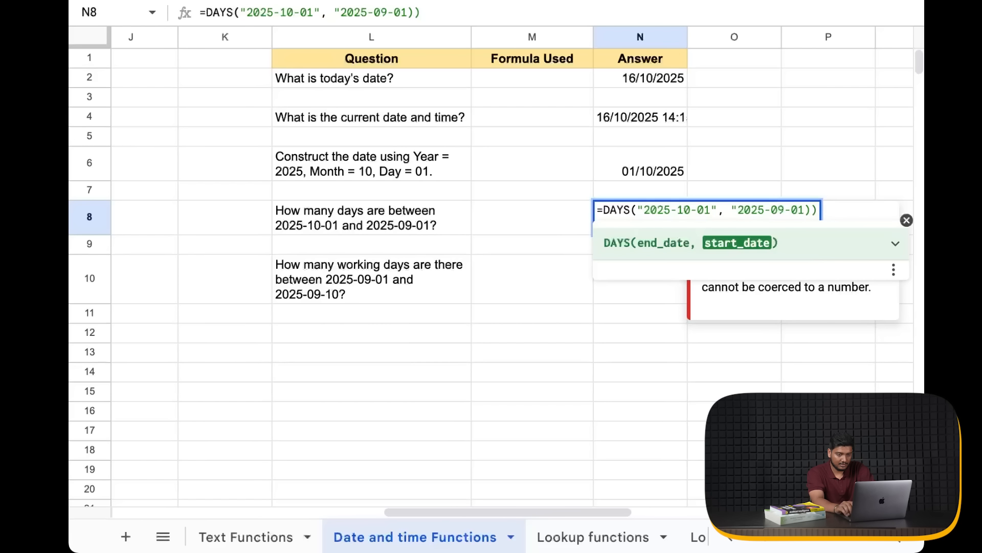
type("\"")
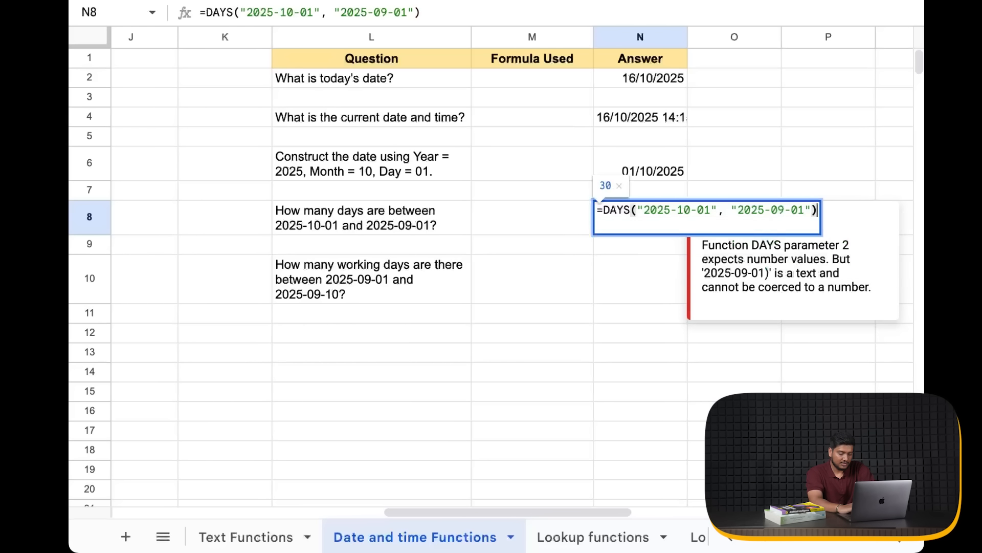
key("Return")
left_click(646, 230)
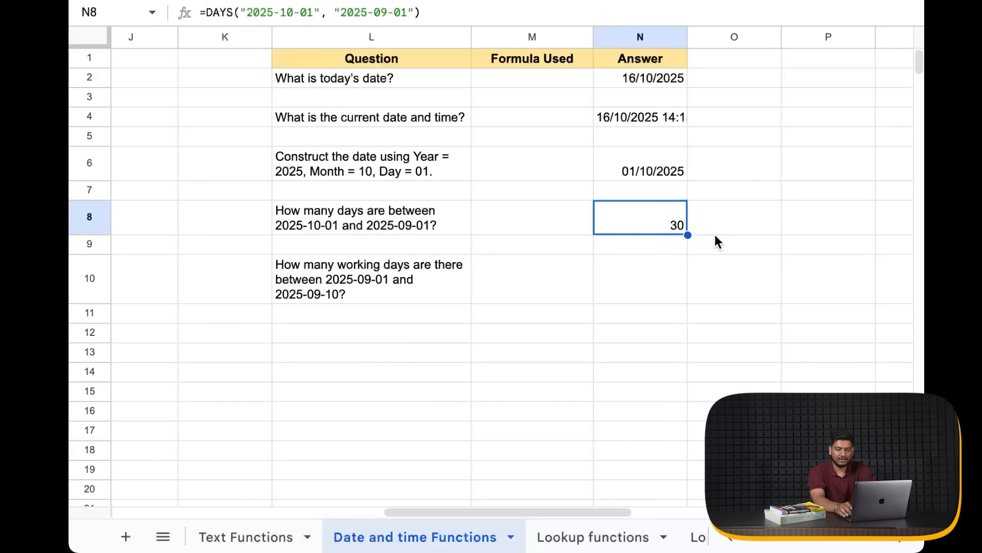
Count the days from the date in N6 to today by entering =DAYS(today(), N6) in O8, and compare both cells
left_click(725, 222)
type("=")
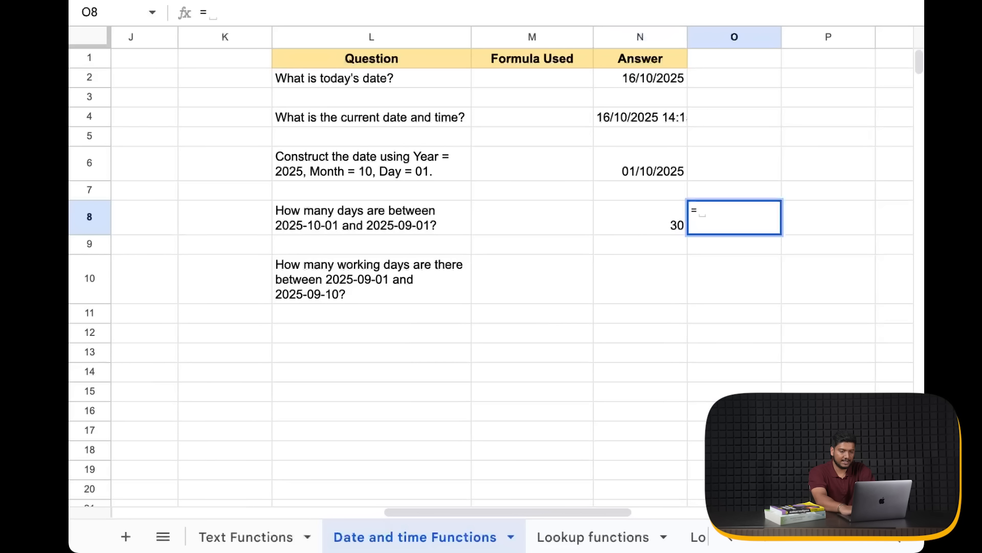
type("days")
key("Tab")
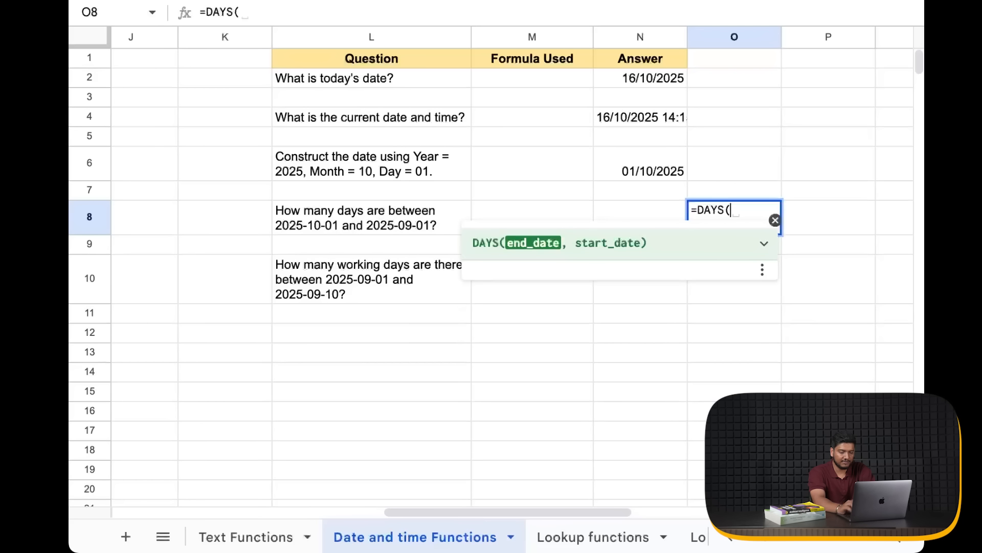
type("today")
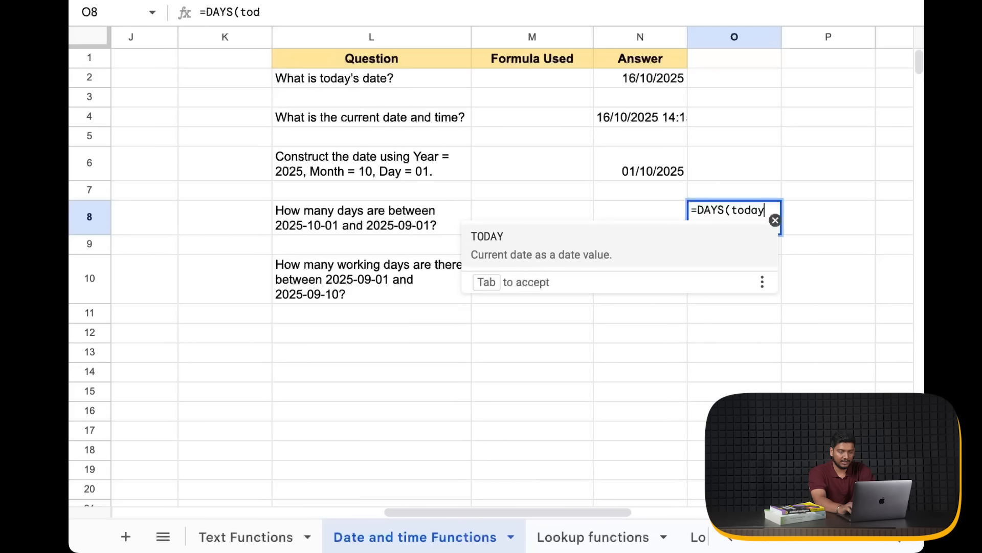
type("(),")
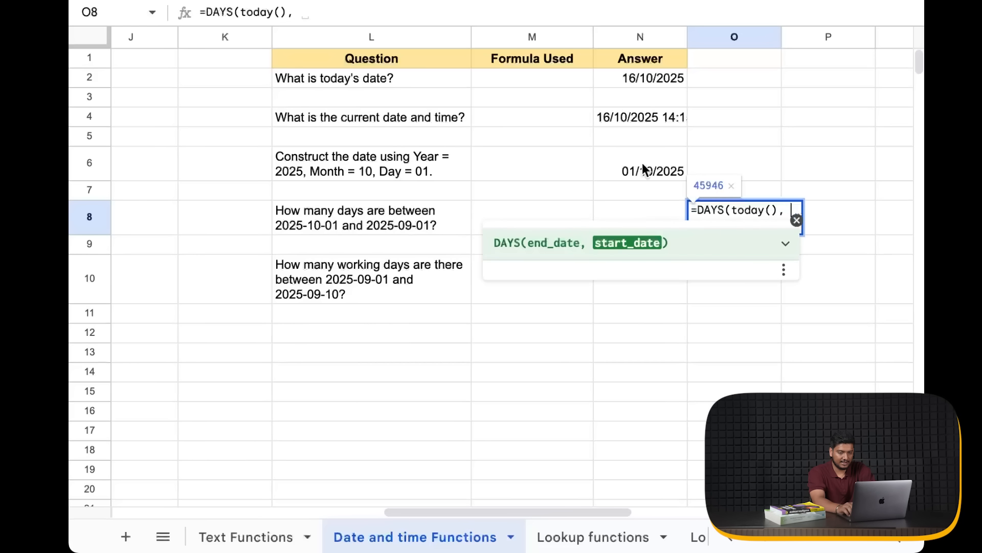
left_click(647, 170)
type(")")
key("Return")
left_click(752, 217)
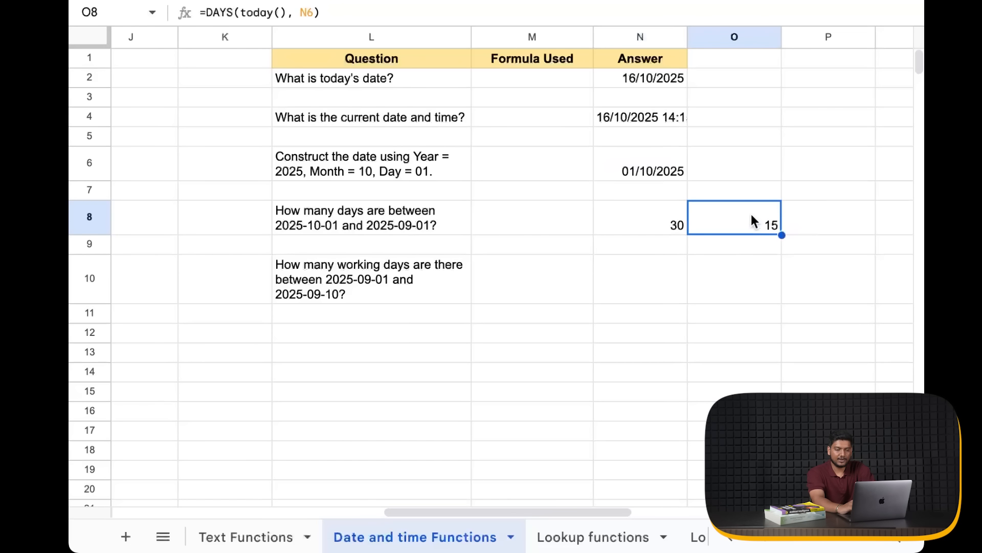
left_click(653, 167)
left_click(746, 229)
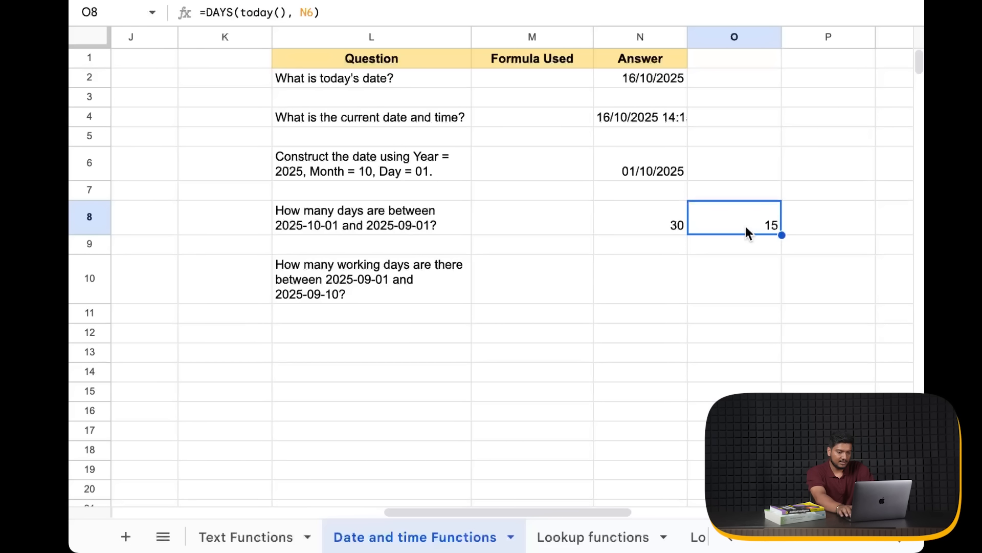
Clear the trial DAYS formula from O8
double_click(746, 229)
key("super+a")
key("BackSpace")
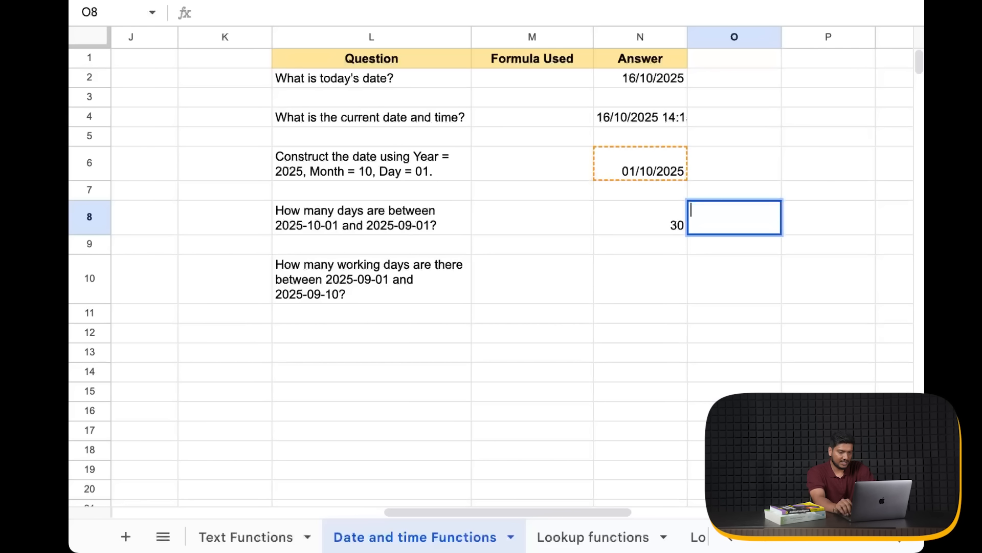
key("Return")
Go to N10, the answer cell for the question on working days between 2025-09-01 and 2025-09-10
key("Left")
key("Down")
key("Left")
key("Right")
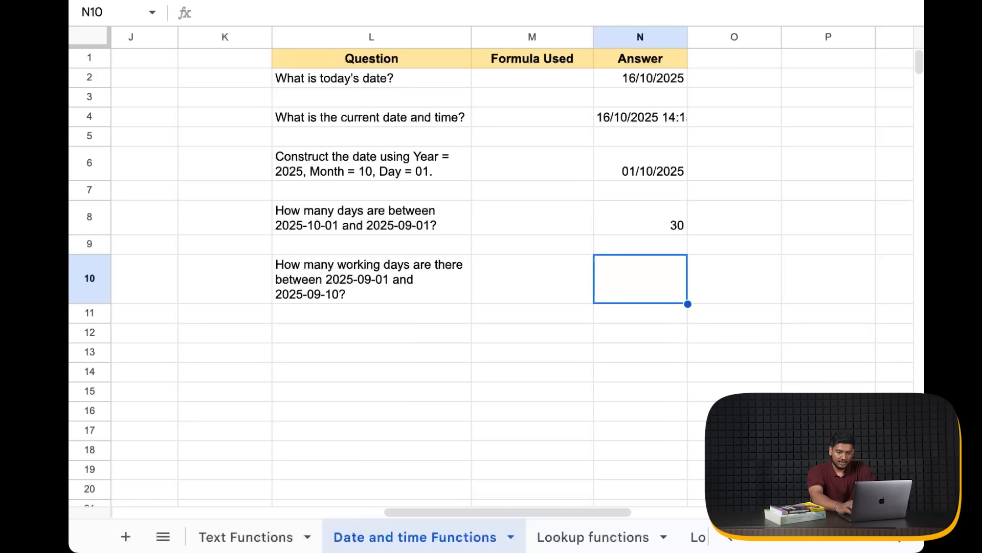
Copy the DAYS formula text from N8 into the answer cell N10
type("=")
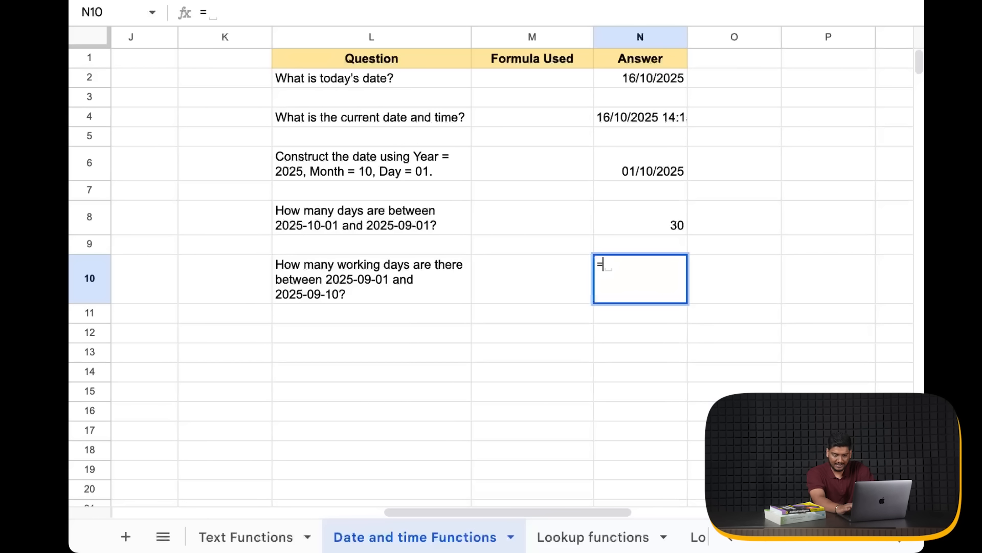
key("BackSpace")
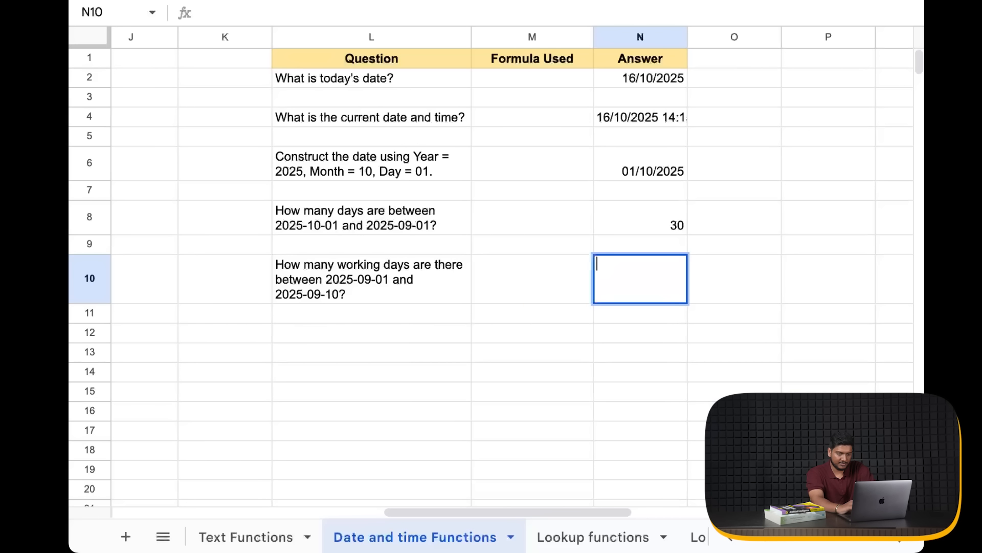
double_click(648, 224)
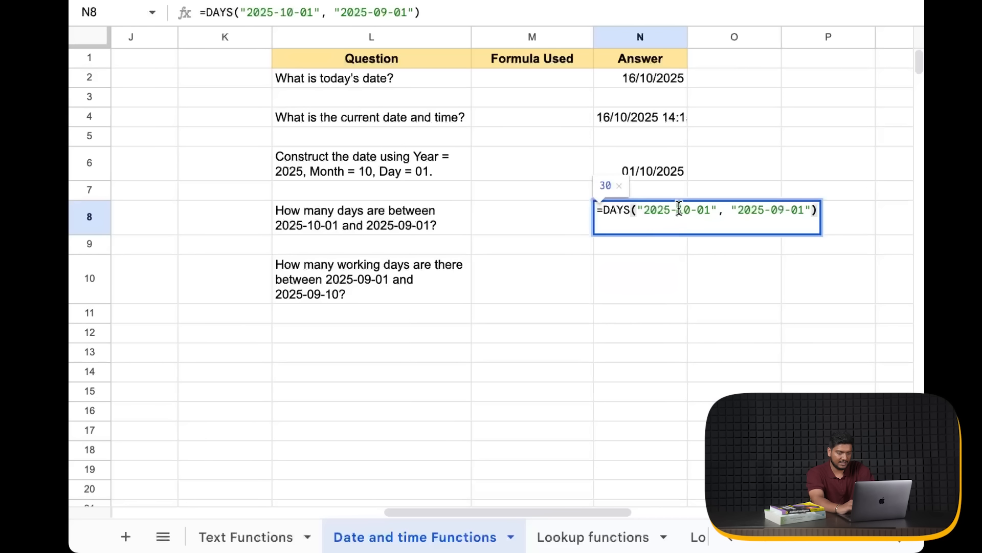
triple_click(679, 208)
key("super+c")
double_click(655, 281)
key("super+v")
Change the function in N10 from DAYS to NETWORKDAYS, keeping both date arguments
left_click(605, 265)
type("net")
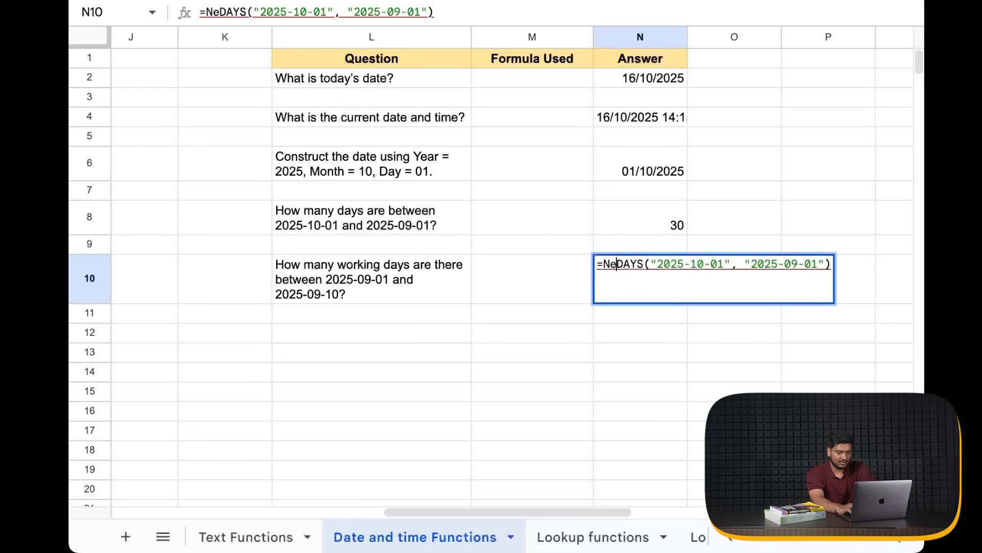
type("work")
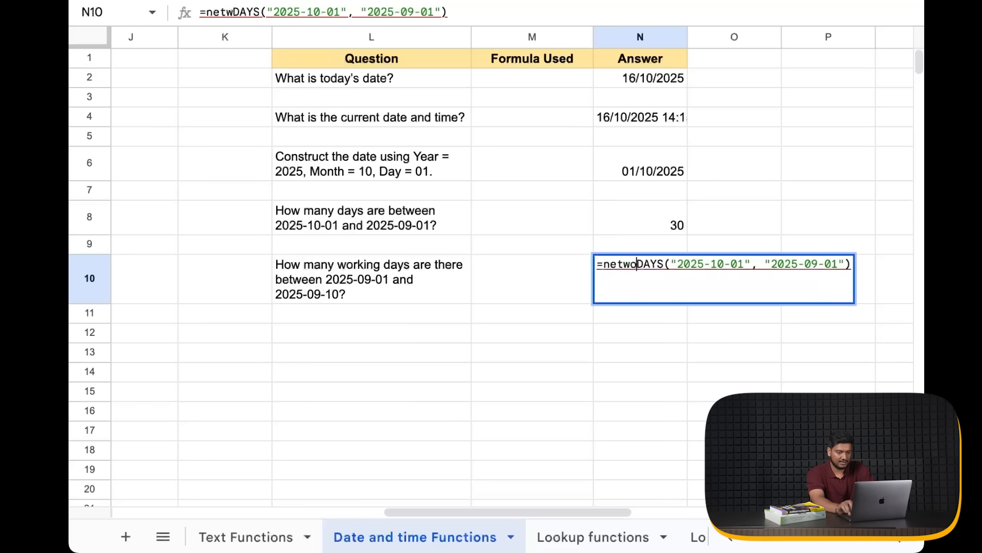
key("Tab")
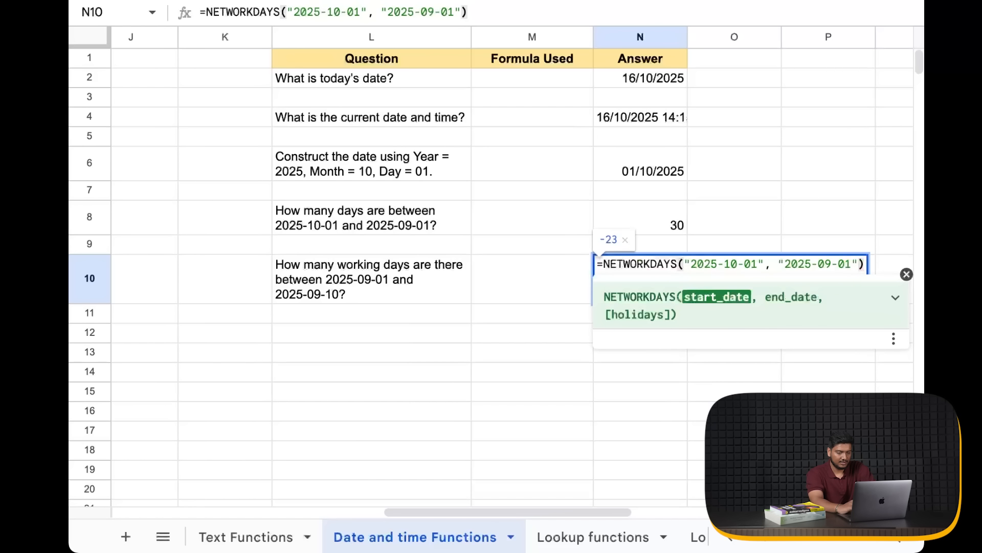
key("Return")
Delete the first date argument "2025-10-01" from the NETWORKDAYS formula in N10
left_click(660, 286)
double_click(660, 285)
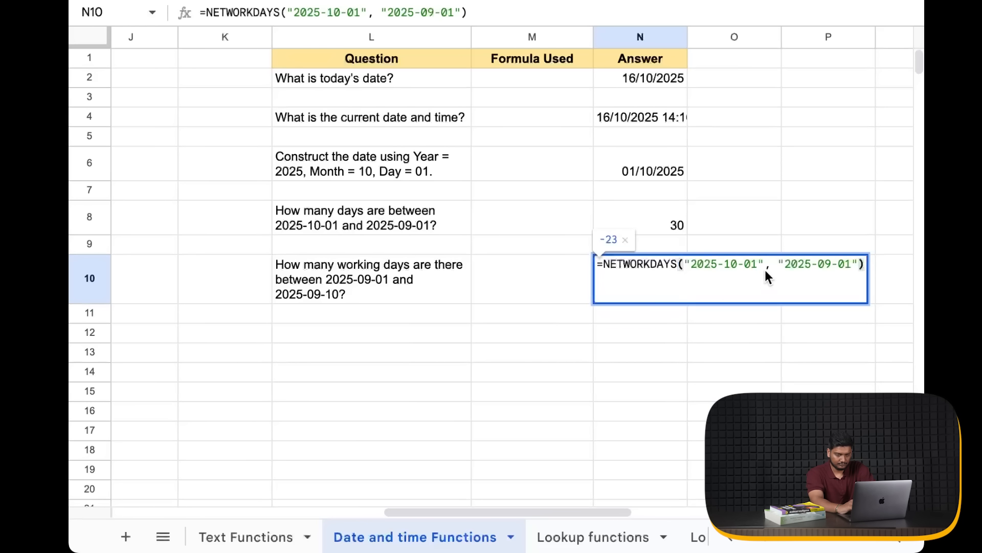
left_click(766, 269)
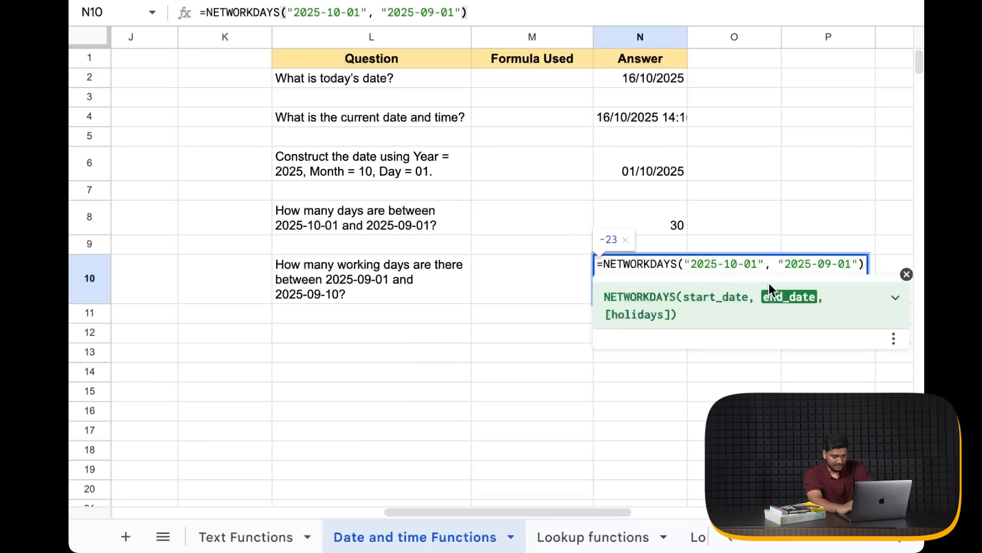
left_click_drag(765, 269, 686, 264)
key("BackSpace")
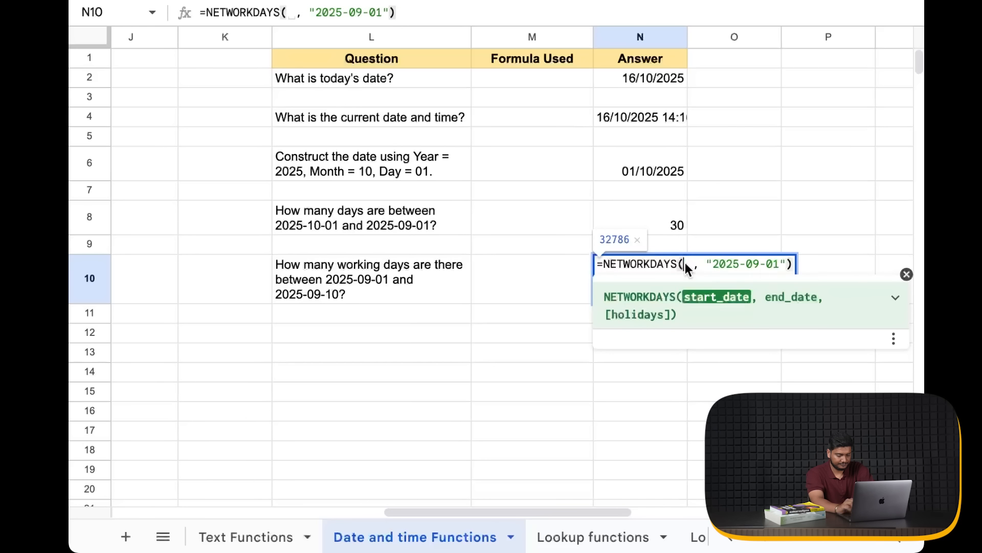
Remove the leftover comma and closing bracket in N10 so the formula reads =NETWORKDAYS("2025-09-01"
key("Right")
key("Right")
key("BackSpace")
key("BackSpace")
key("BackSpace")
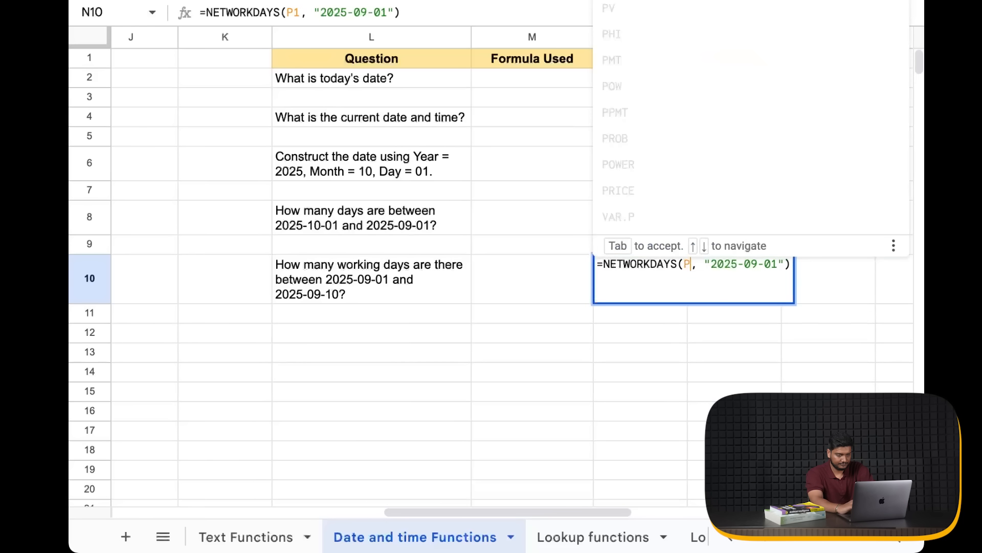
left_click(701, 263)
key("BackSpace")
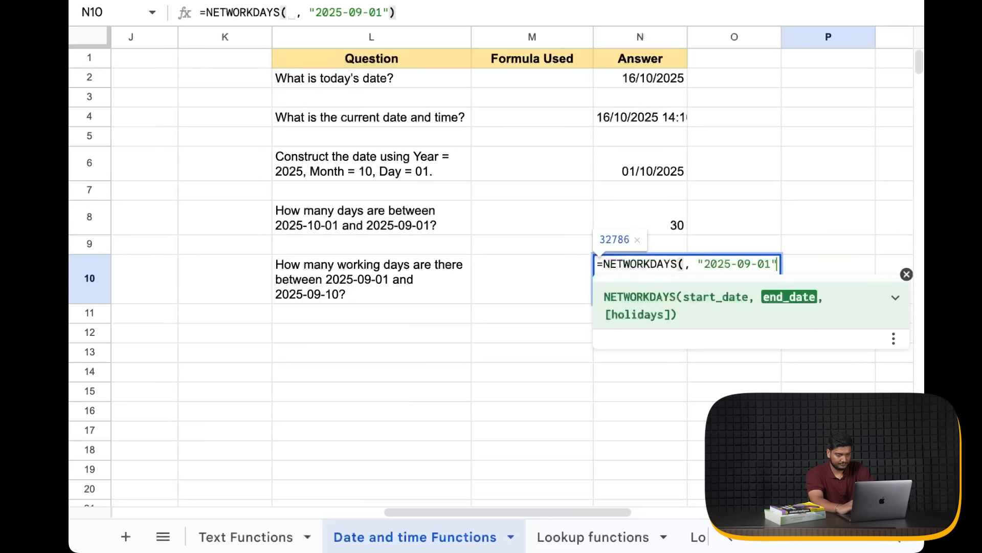
key("BackSpace")
key("BackSpace")
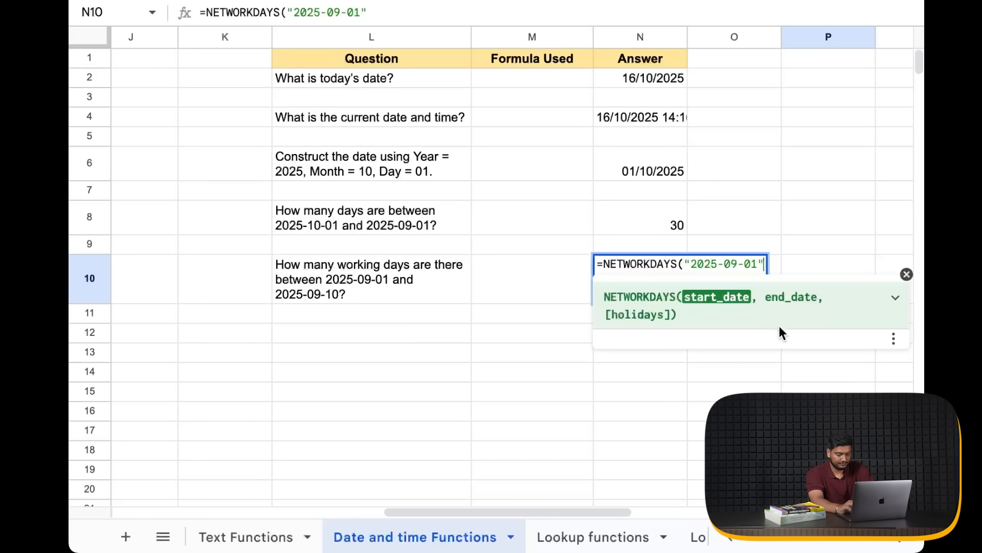
Add the end date to N10 so the formula reads =NETWORKDAYS("2025-09-01", "2025-10-01"), and reselect the cell
type(", \"2025-10-01\"")
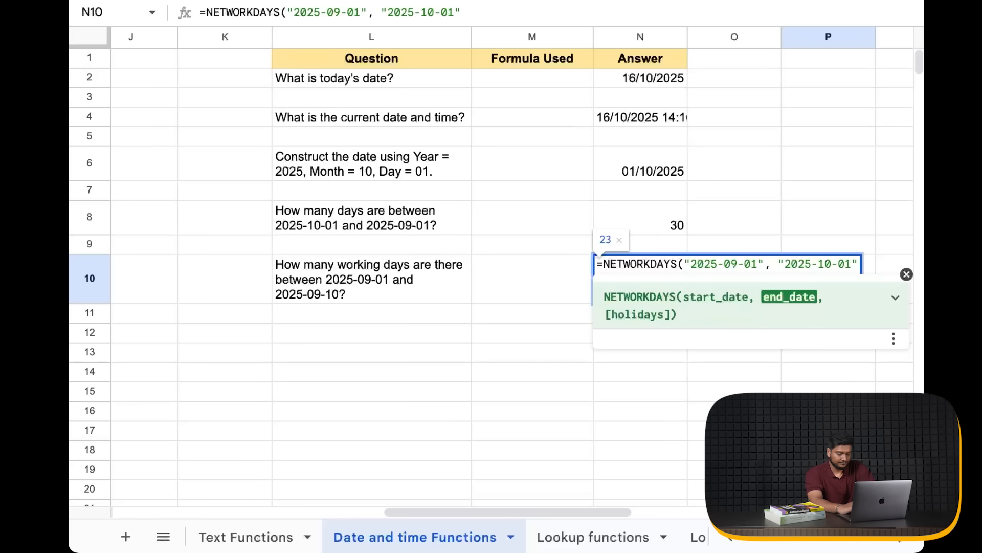
key("Return")
left_click(660, 277)
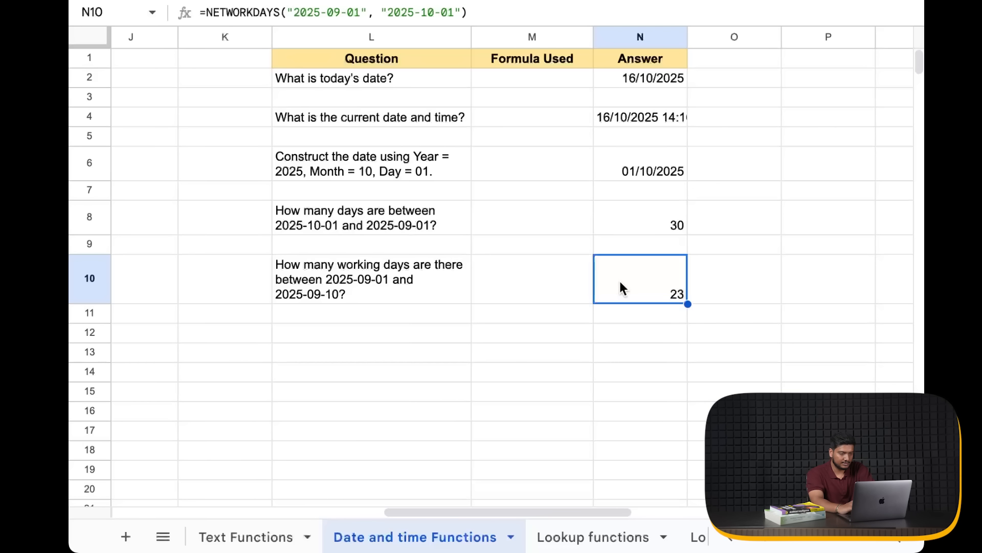
Check the dates in the L10 question and correct N10 to =NETWORKDAYS("2025-09-01", "2025-09-10")
left_click(402, 289)
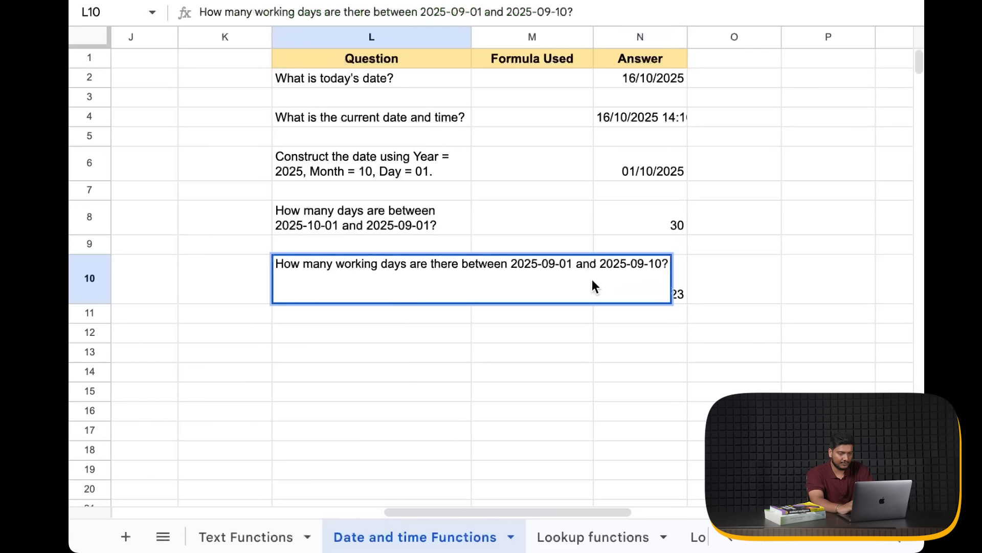
left_click_drag(510, 265, 582, 265)
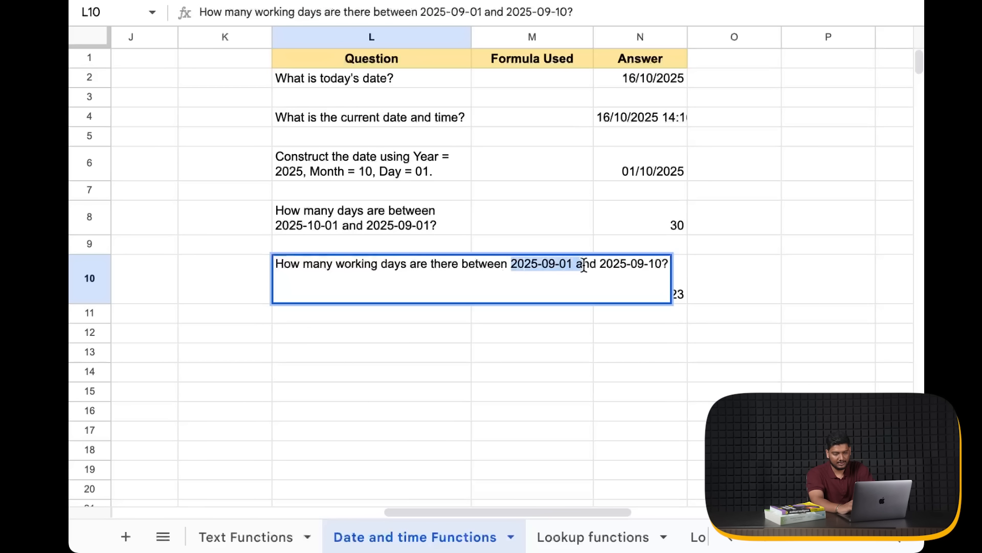
left_click(582, 265)
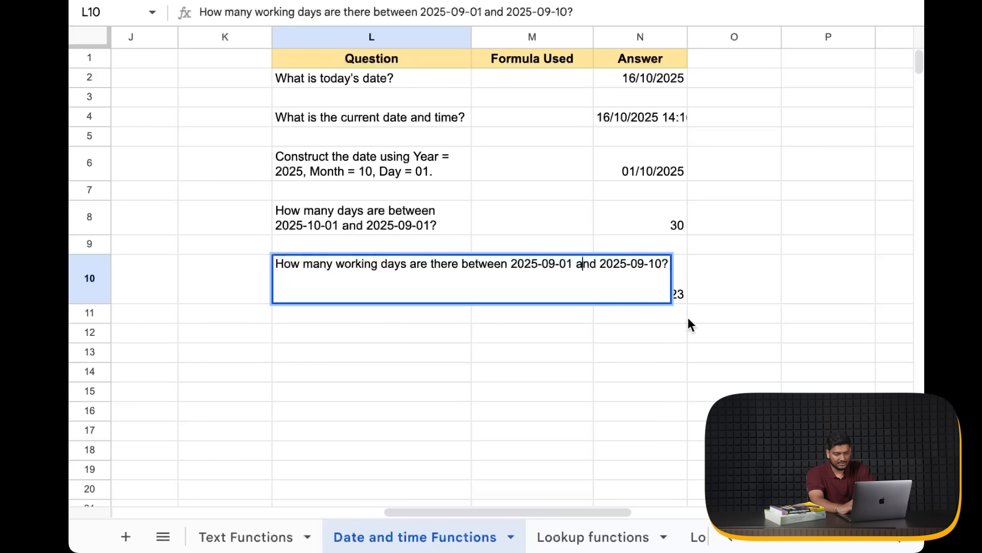
left_click(656, 281)
double_click(675, 279)
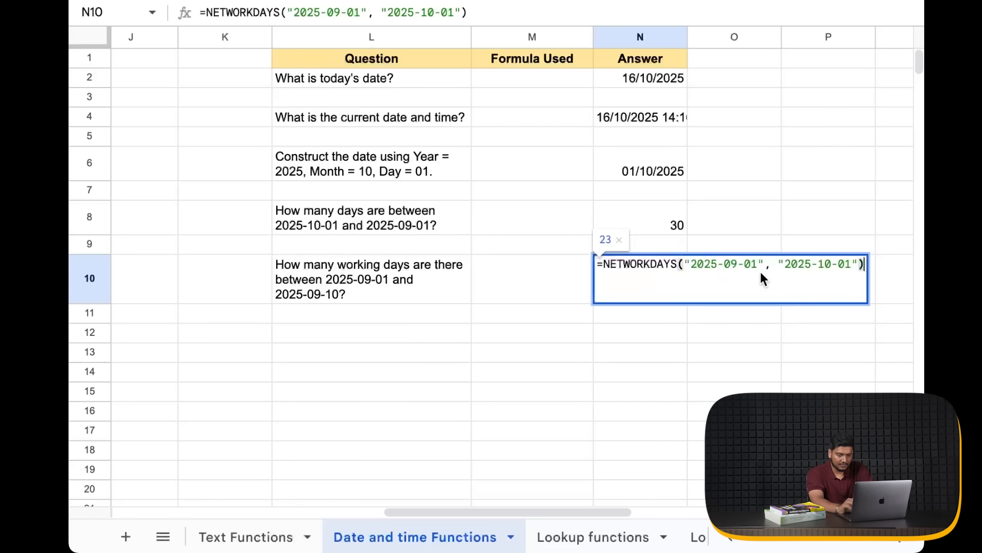
left_click(832, 264)
key("BackSpace")
key("BackSpace")
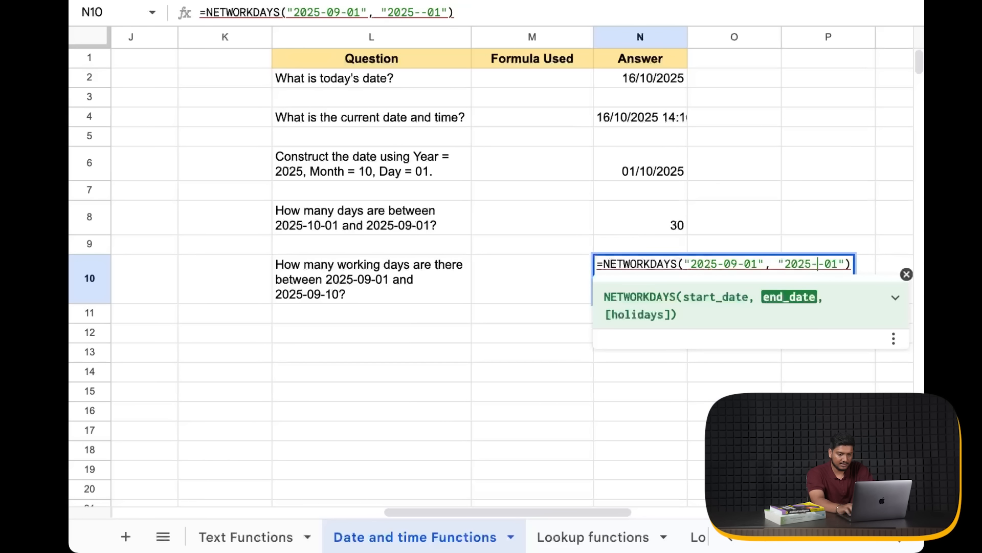
type("09")
key("Right")
key("BackSpace")
key("BackSpace")
type("10")
key("Return")
left_click(667, 279)
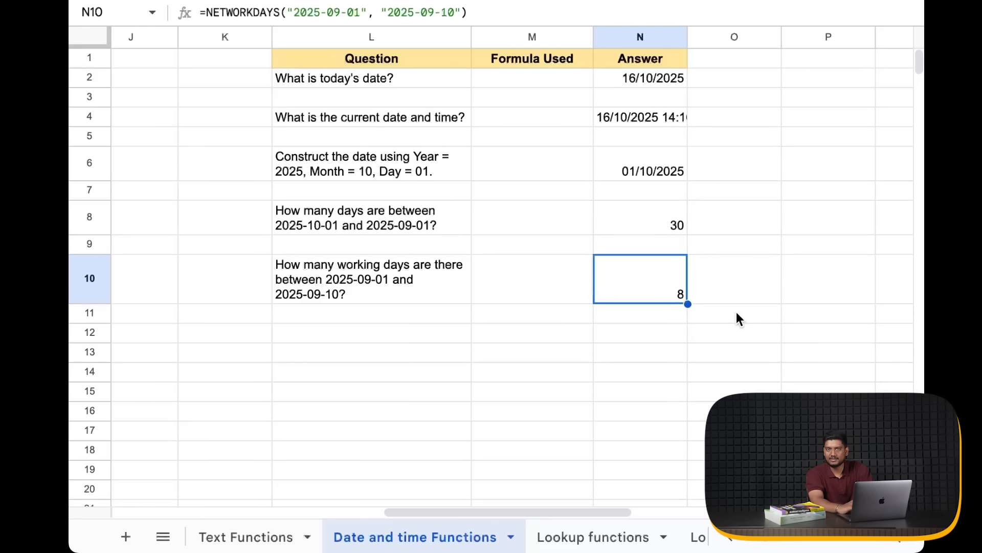
Review the working-days answer in N10 and look over the task table in columns A to H
left_click(736, 291)
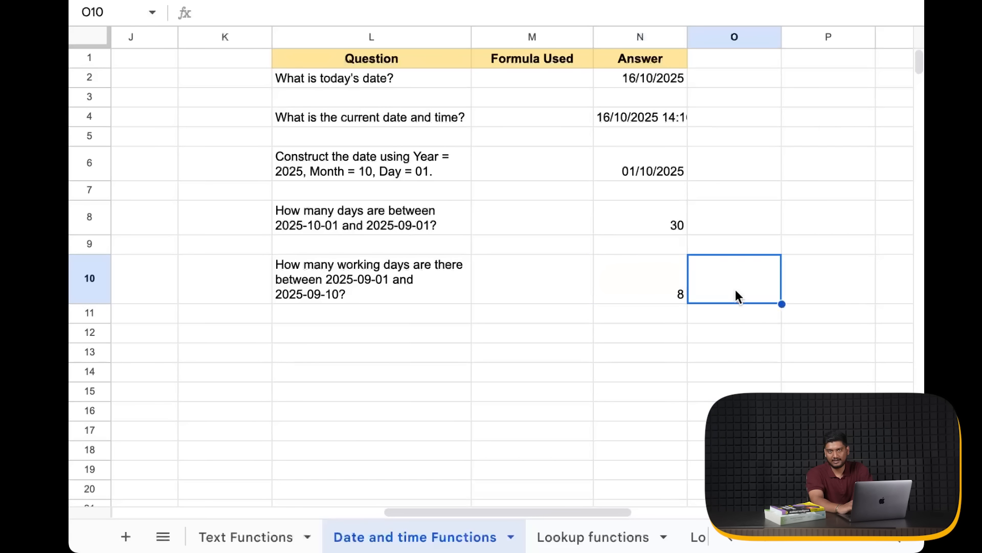
left_click(643, 293)
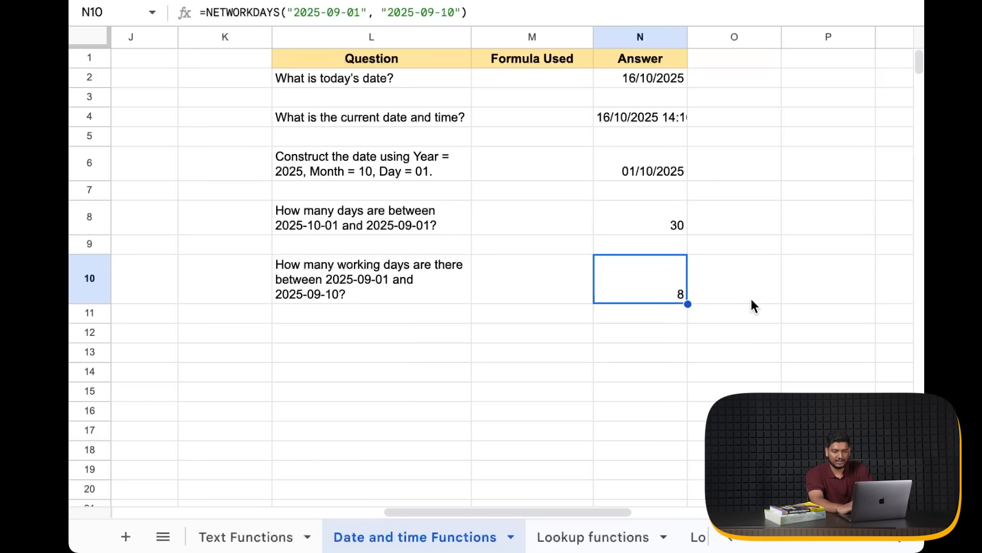
left_click(699, 297)
left_click(657, 290)
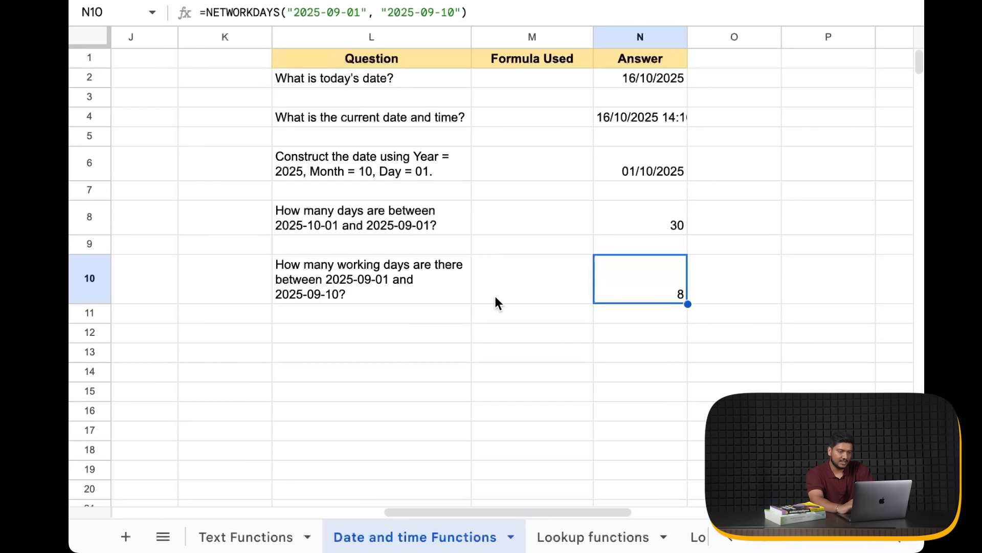
scroll(674, 352, "left", 10)
scroll(675, 351, "left", 3)
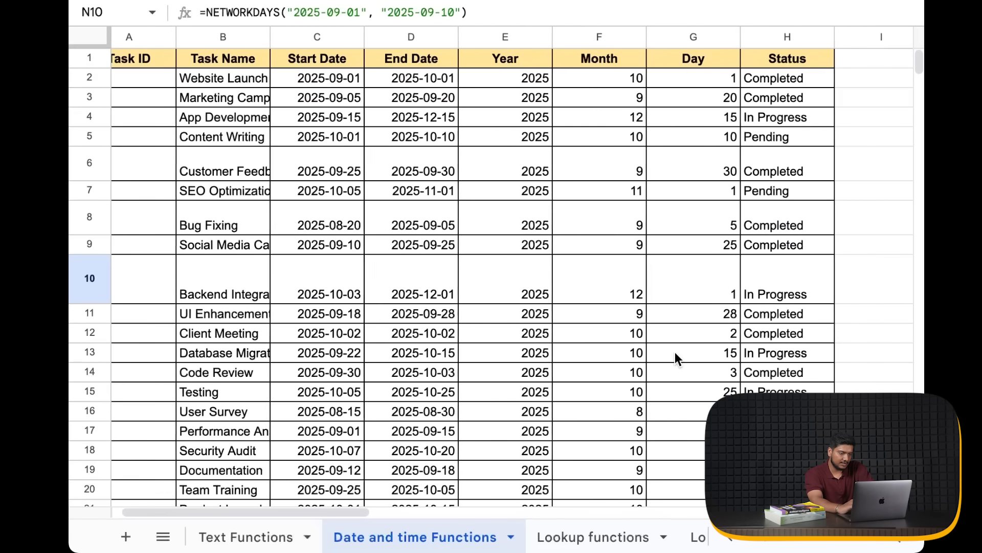
scroll(675, 351, "down", 3)
scroll(677, 355, "up", 3)
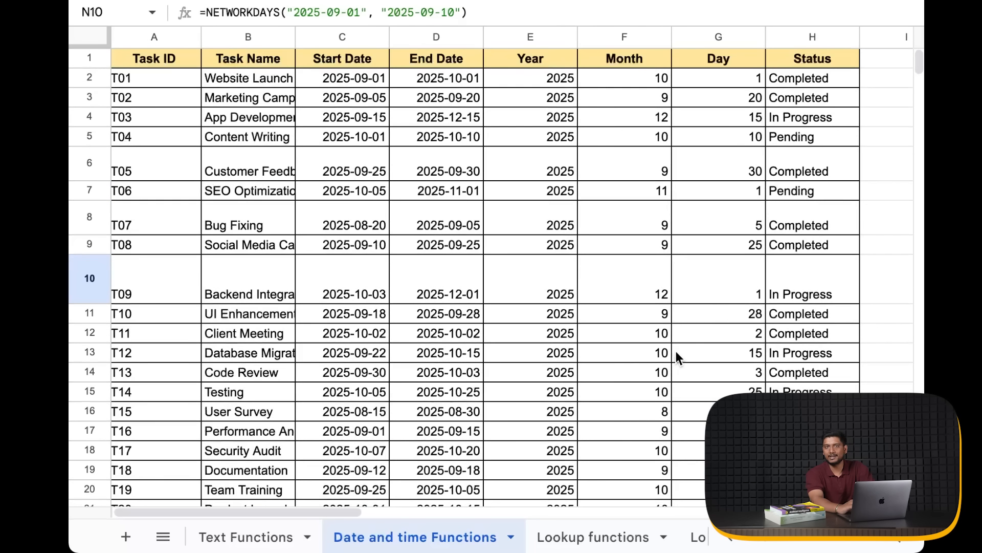
scroll(731, 358, "right", 1)
scroll(731, 358, "down", 1)
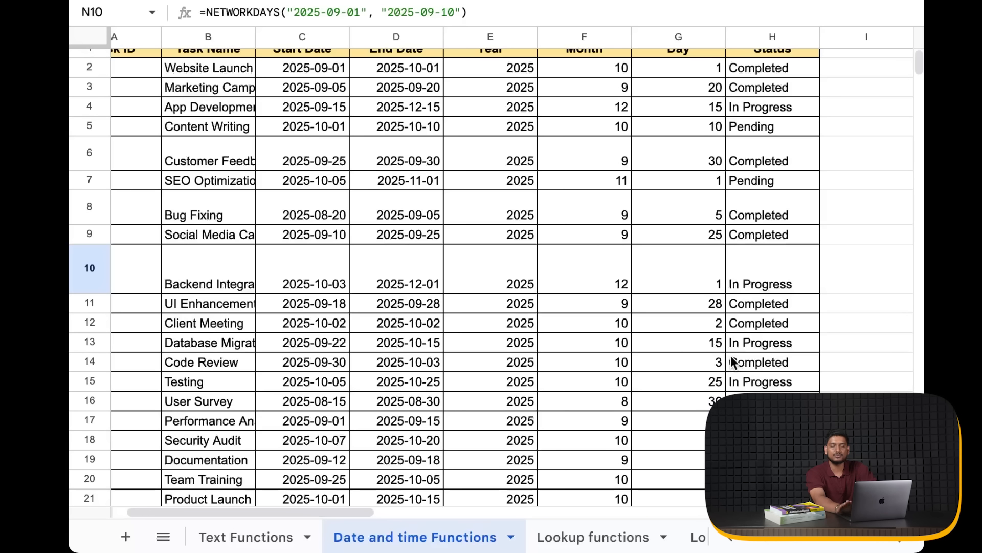
Switch to the Lookup functions sheet and clear the Formula Used and Answer cells K2:L10
left_click(593, 537)
scroll(512, 307, "right", 10)
left_click_drag(461, 78, 600, 235)
key("Delete")
key("Left")
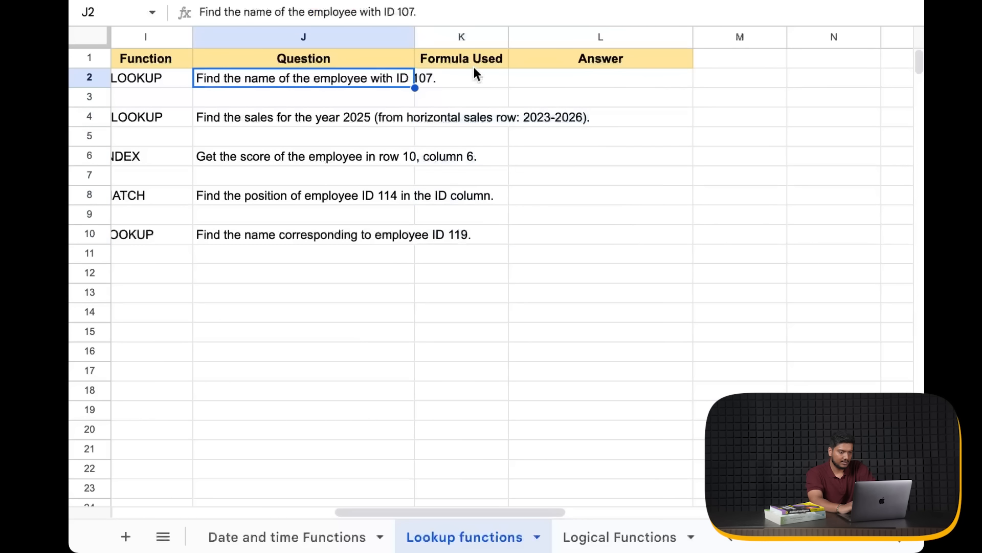
Examine the employee table's columns from ID to Score and the lookup questions beside it
scroll(511, 168, "left", 10)
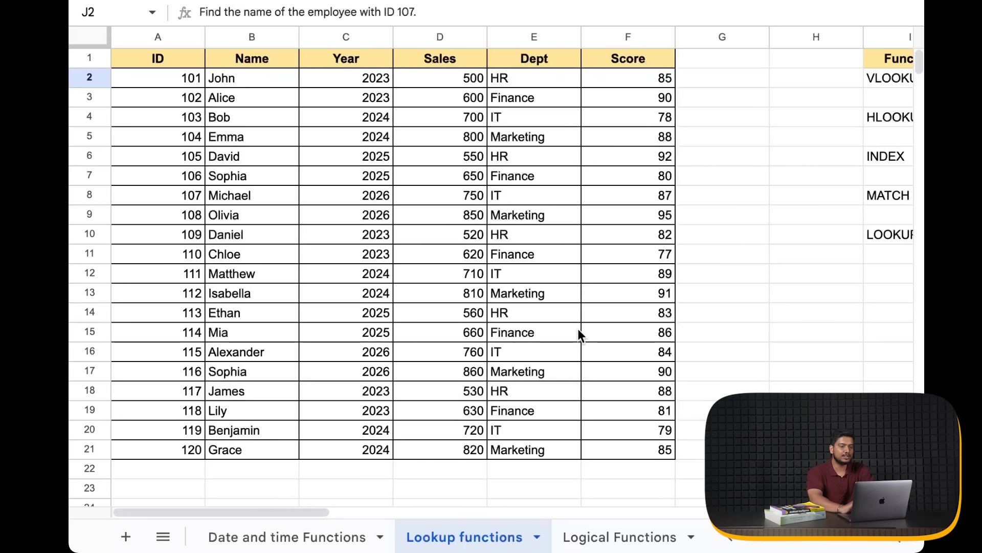
scroll(579, 330, "right", 5)
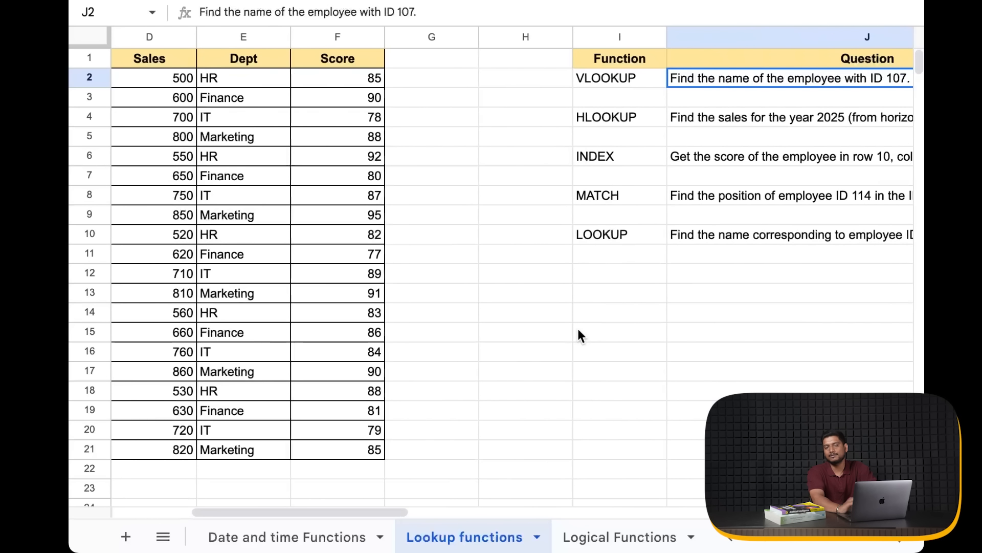
scroll(549, 394, "left", 5)
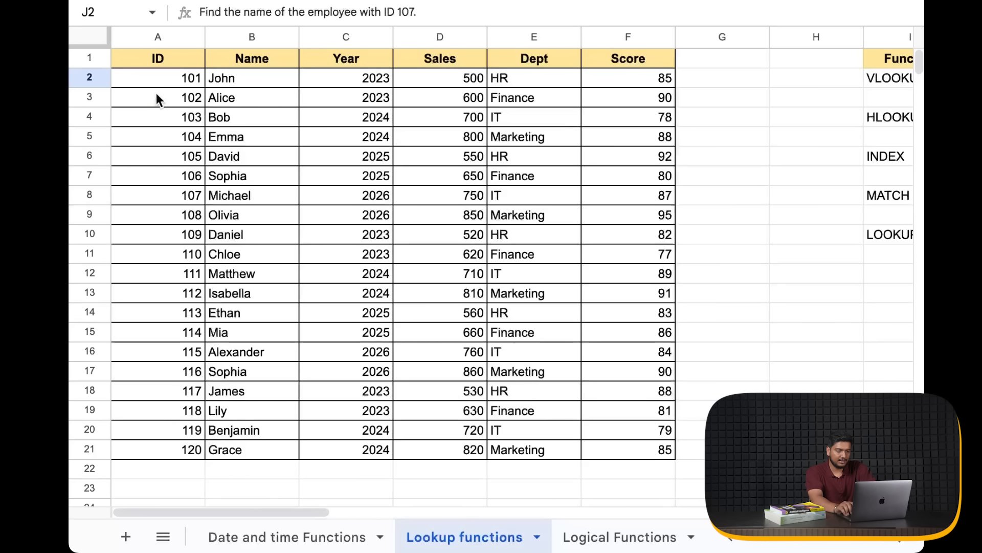
left_click(147, 77)
key("Right")
key("Right")
key("Right")
key("Right")
key("Right")
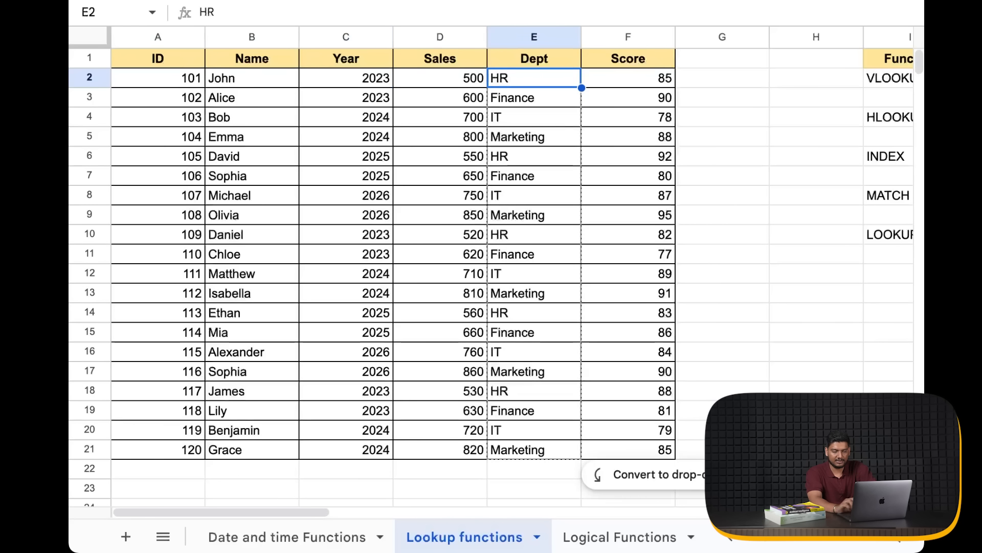
scroll(515, 272, "right", 1)
scroll(515, 271, "left", 1)
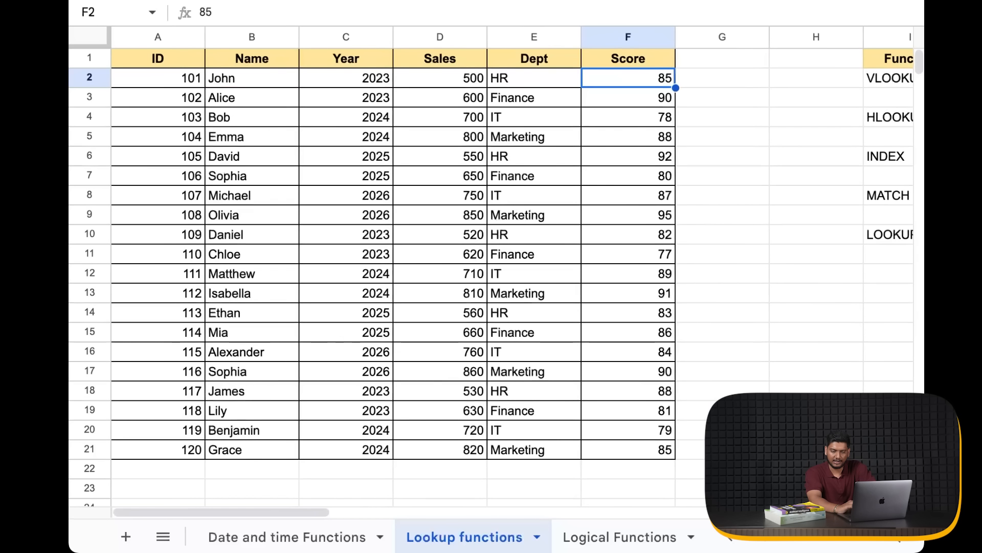
scroll(660, 196, "right", 8)
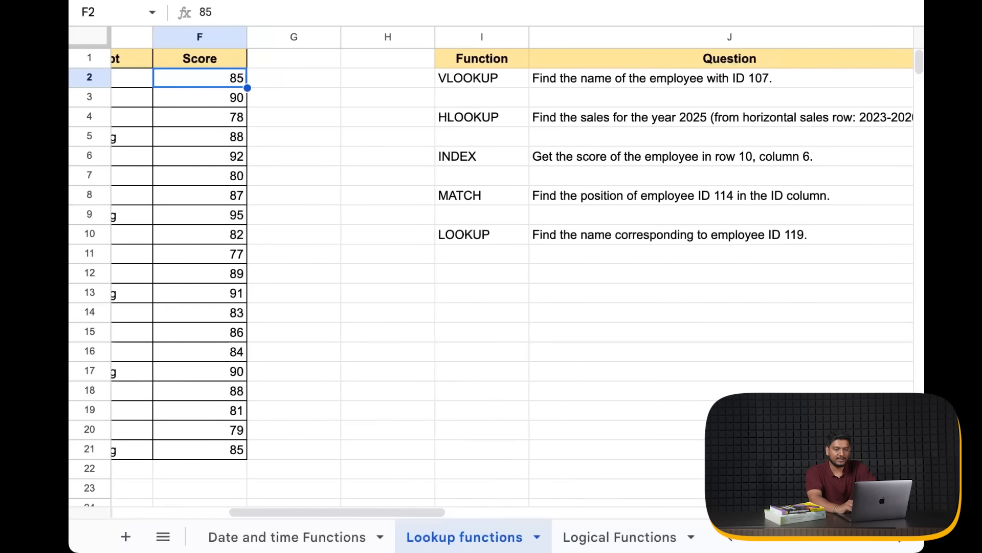
Start a VLOOKUP formula in L2, the answer cell of the employee name question
left_click(704, 83)
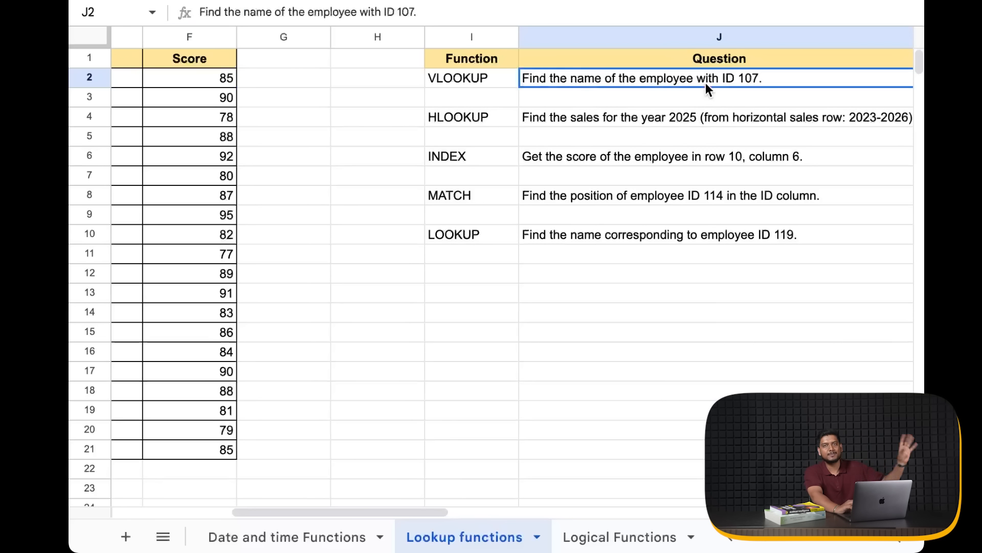
scroll(753, 198, "right", 6)
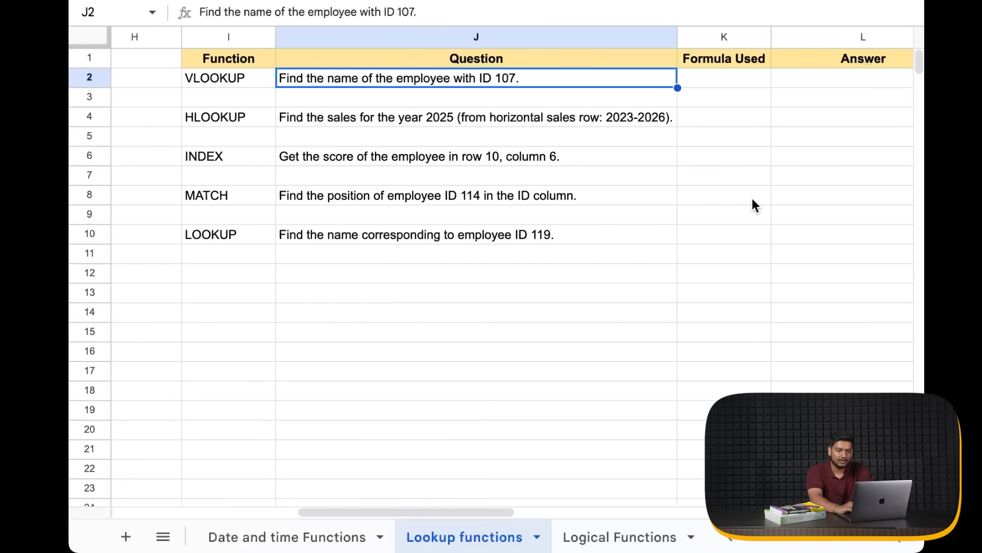
left_click(732, 79)
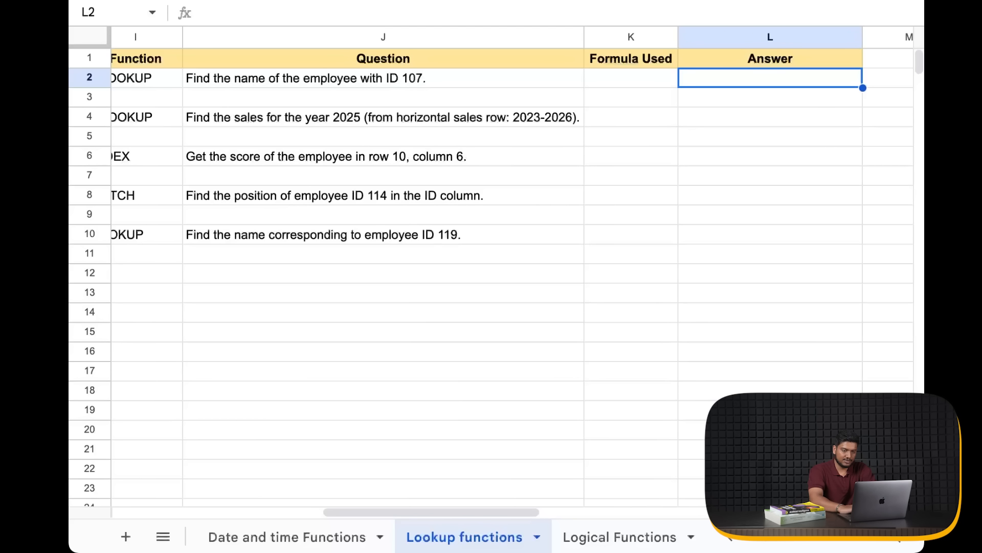
double_click(774, 81)
type("=vlook")
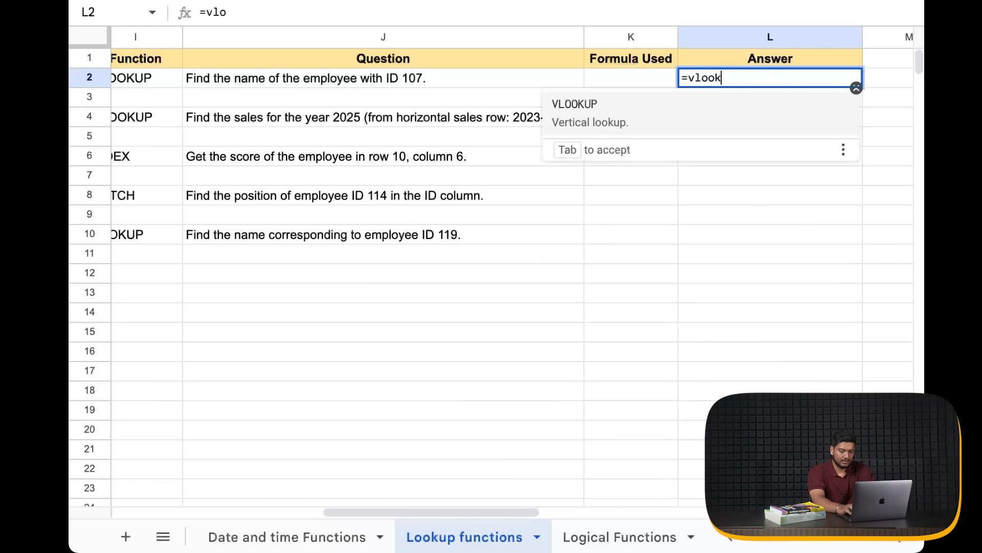
type("up(")
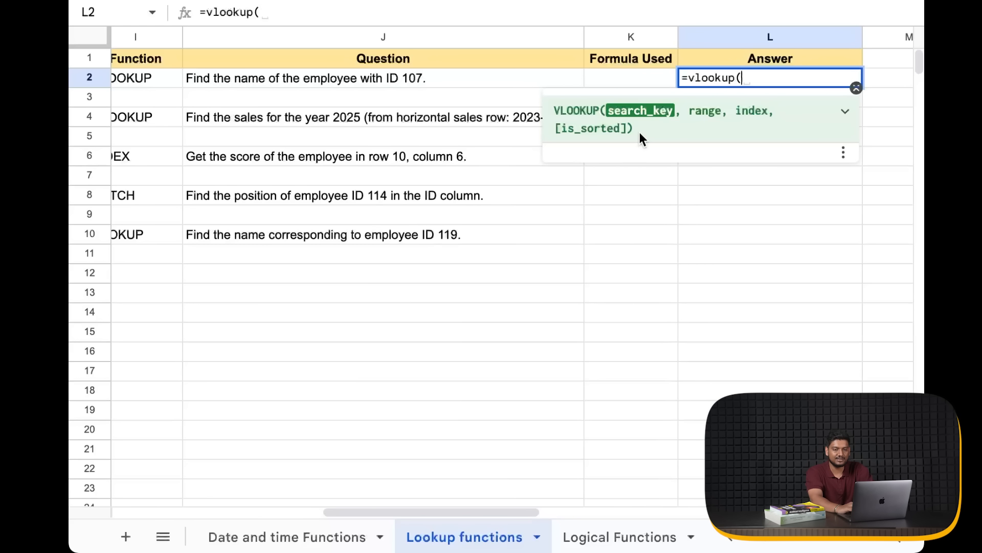
type("107,")
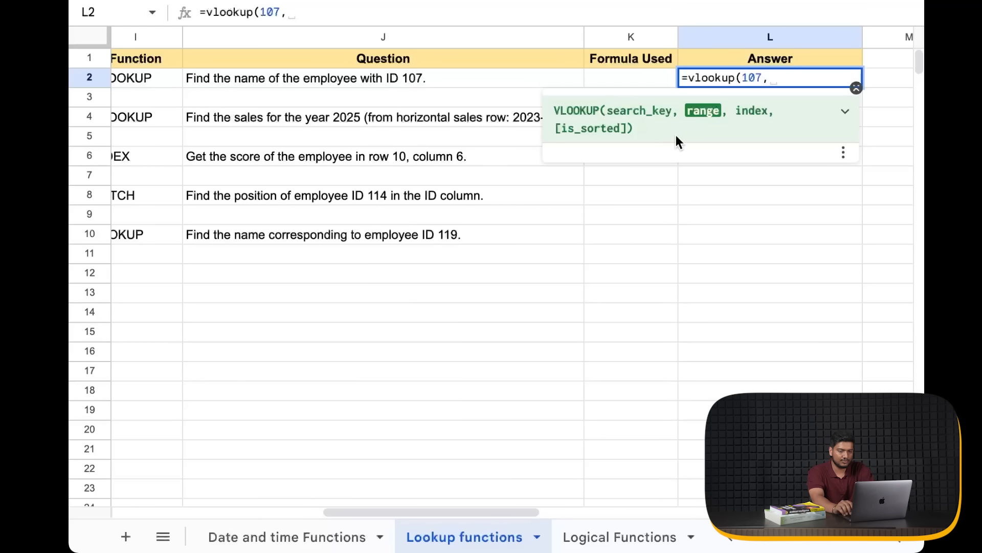
left_click(631, 78)
key("BackSpace")
key("BackSpace")
key("BackSpace")
key("BackSpace")
key("BackSpace")
key("BackSpace")
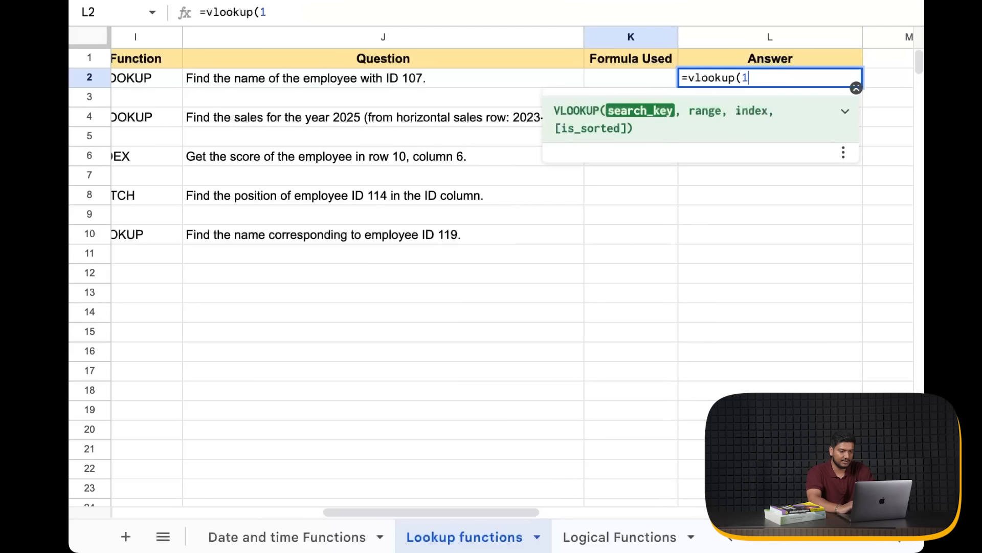
Reference cell A8 in the ID column as the search key of the VLOOKUP formula
scroll(668, 276, "left", 3)
scroll(668, 277, "left", 6)
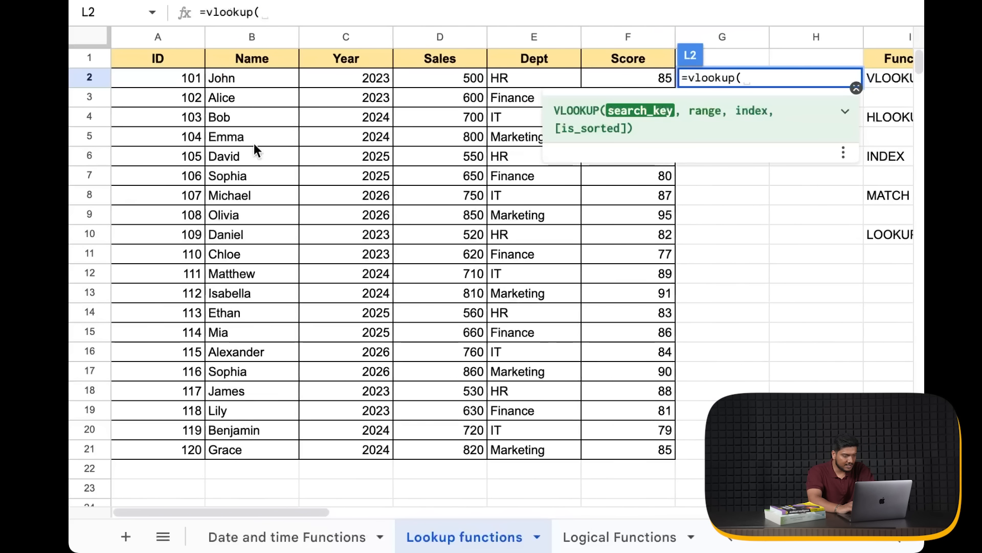
left_click(183, 193)
scroll(473, 201, "right", 8)
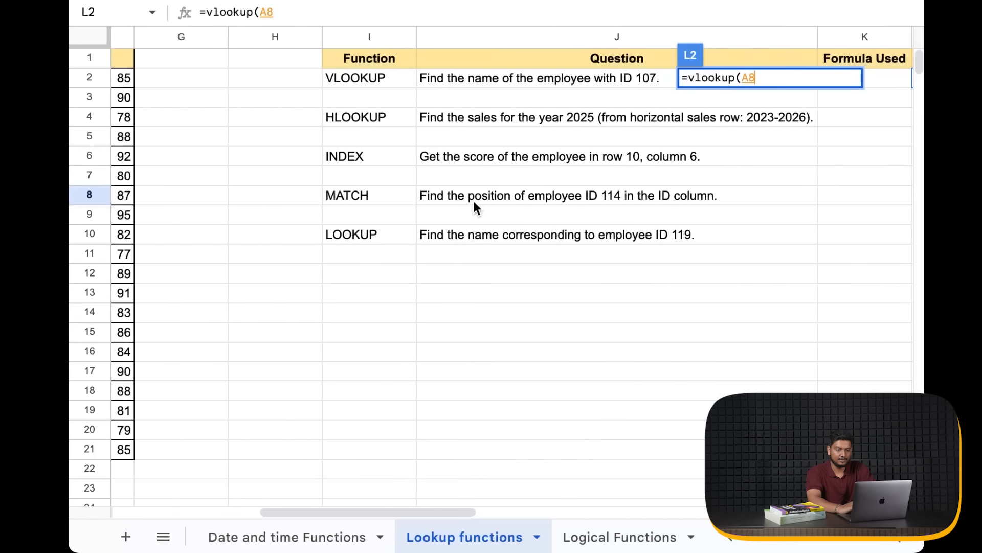
scroll(474, 205, "right", 2)
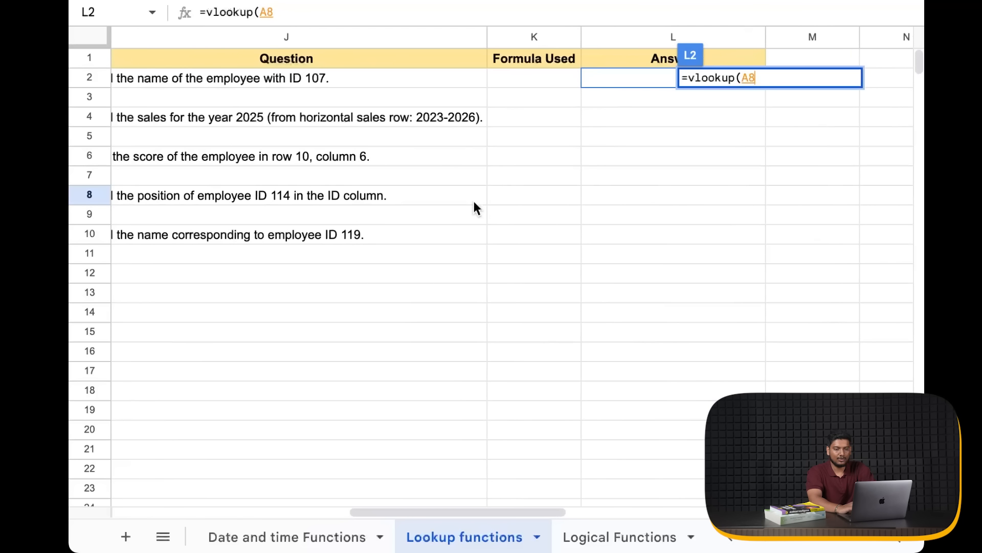
type(",")
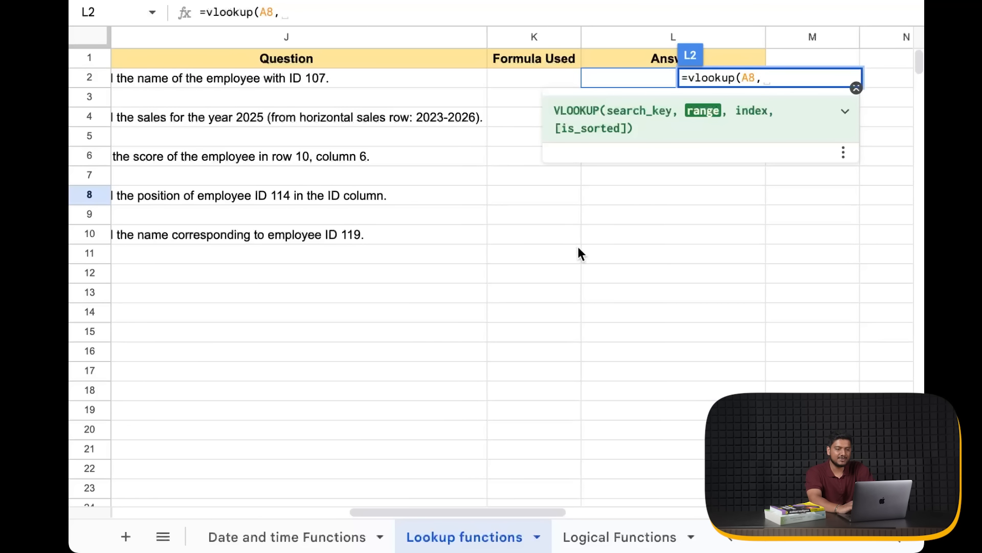
Add the employee table's data rows, A2:F21, as the lookup range of the VLOOKUP formula
scroll(588, 251, "left", 8)
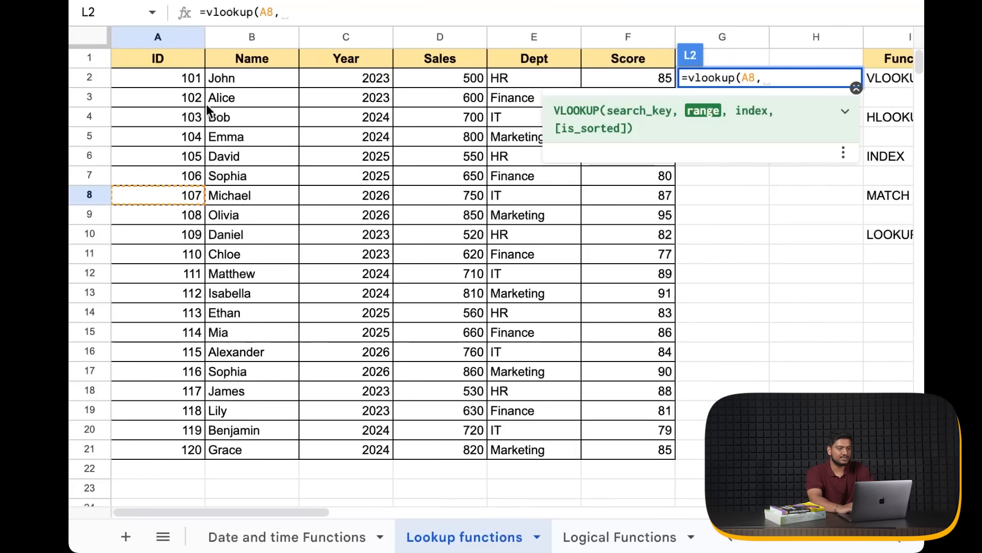
left_click(158, 74)
key("super+shift+Right")
key("super+shift+Down")
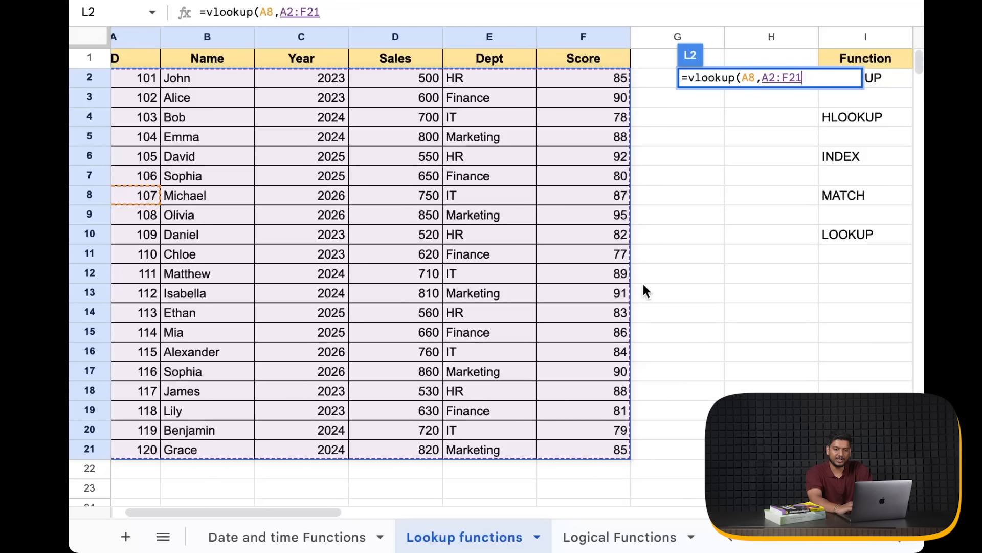
scroll(710, 314, "left", 2)
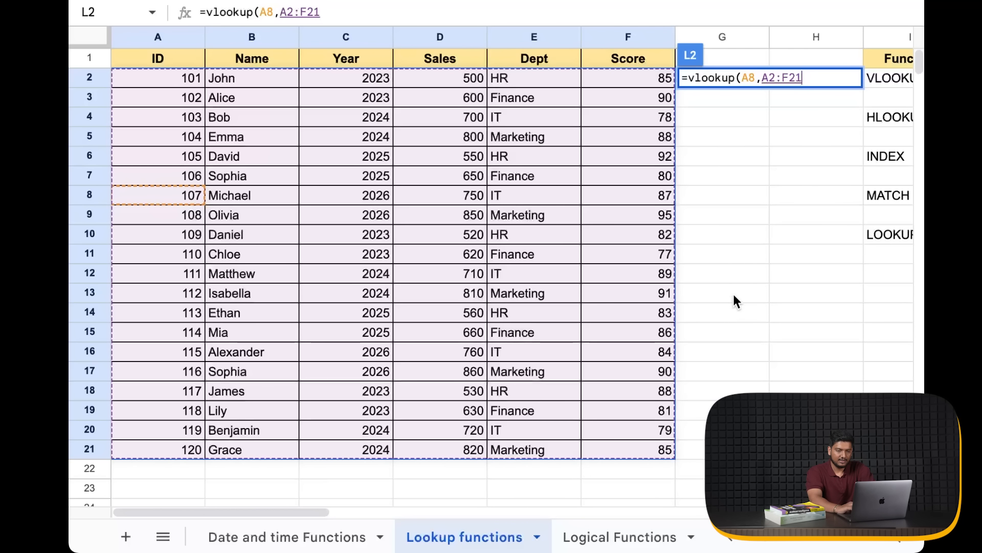
type(",")
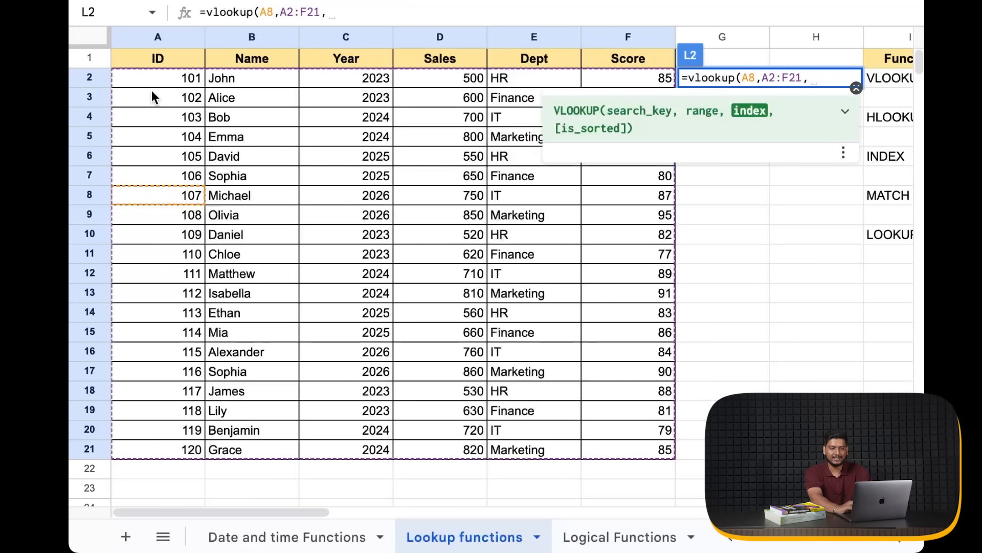
Complete the VLOOKUP formula in L2 with column index 2 and an is_sorted value of 0
scroll(623, 263, "right", 5)
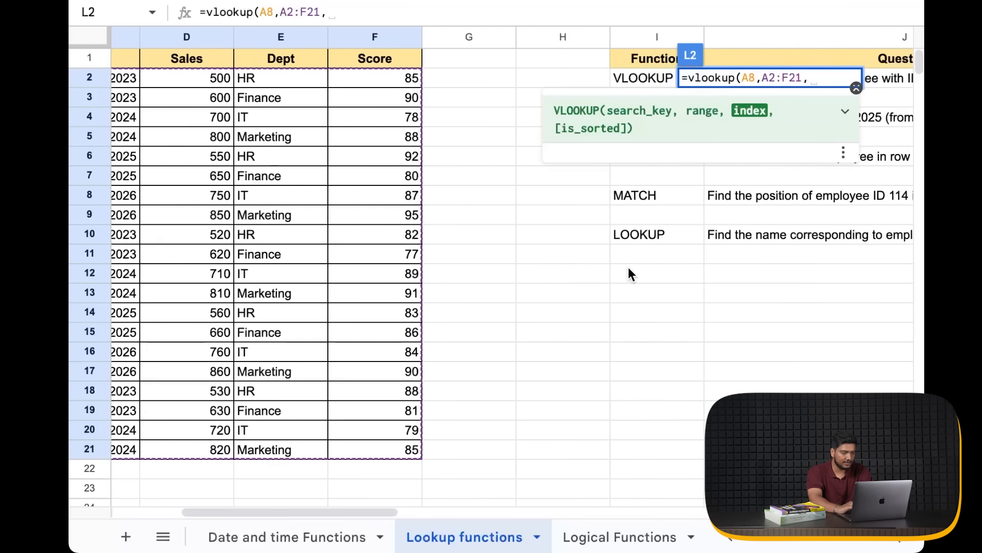
scroll(628, 267, "right", 5)
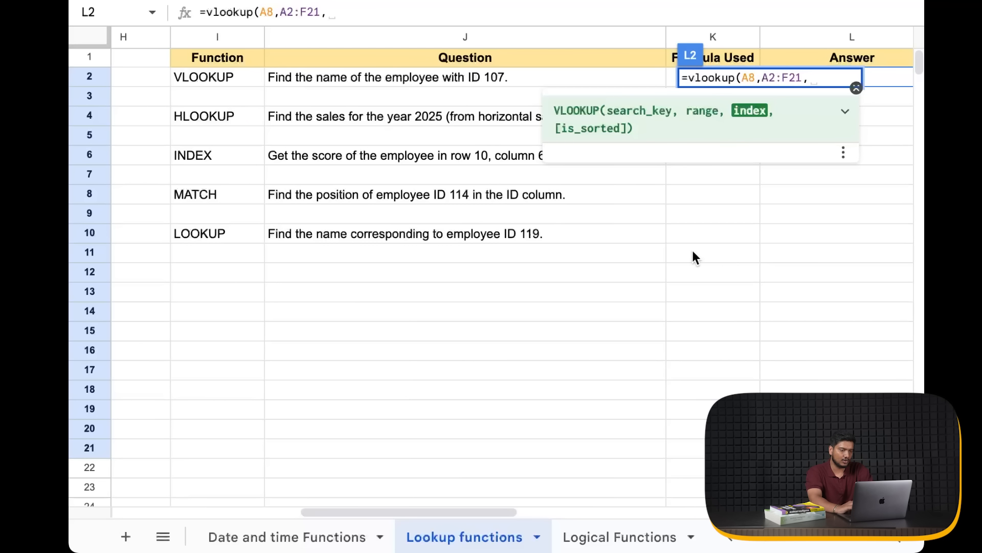
scroll(692, 258, "left", 10)
scroll(693, 258, "right", 10)
type("2")
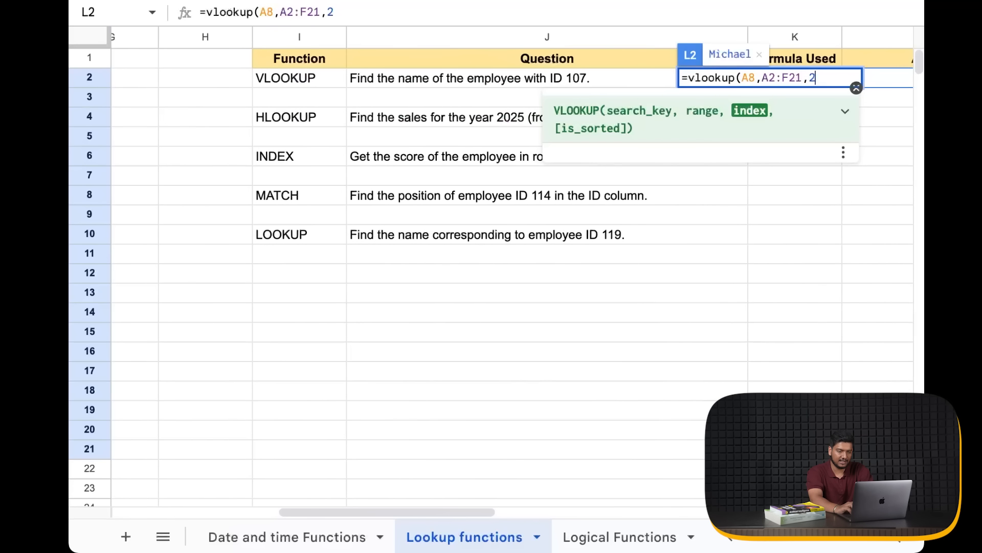
type(",")
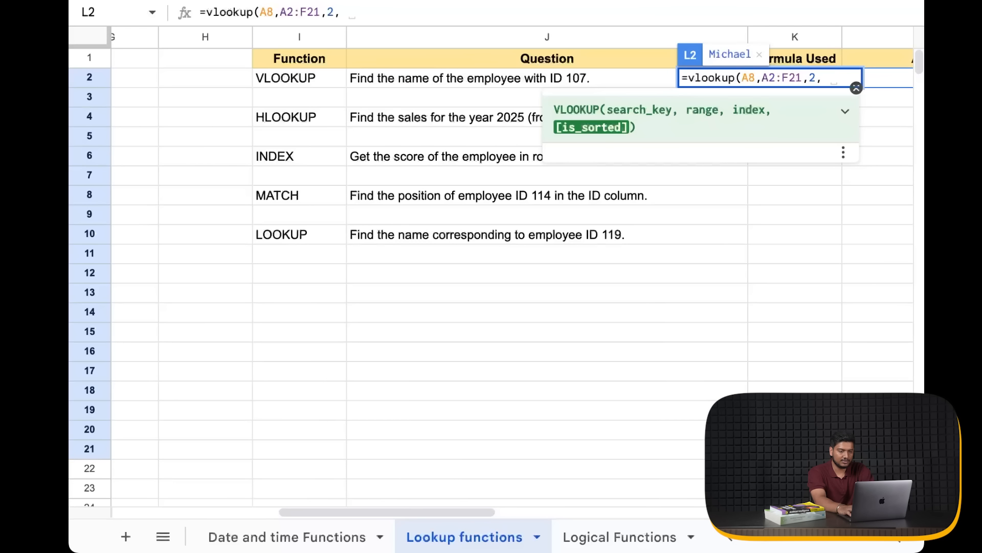
type(" 0)")
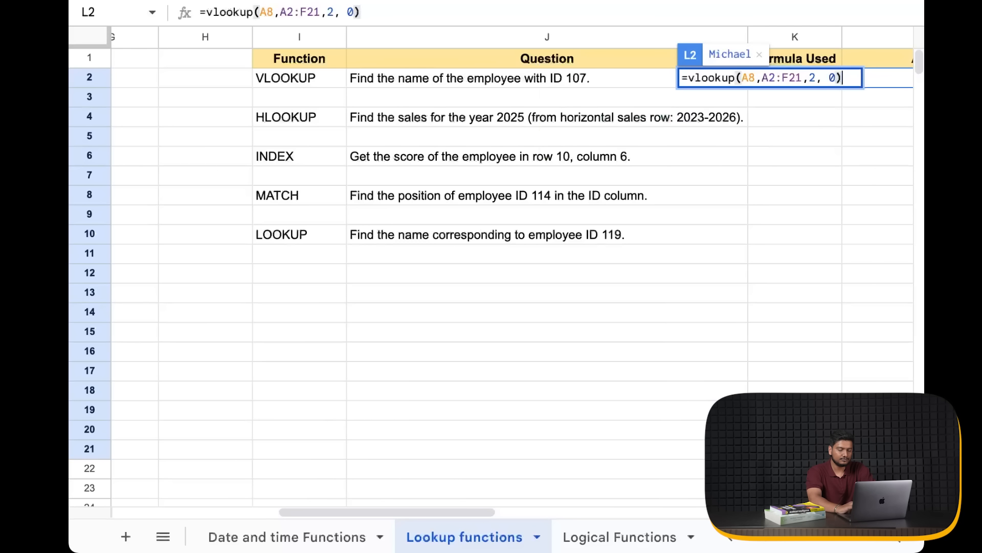
key("Return")
scroll(673, 304, "right", 1)
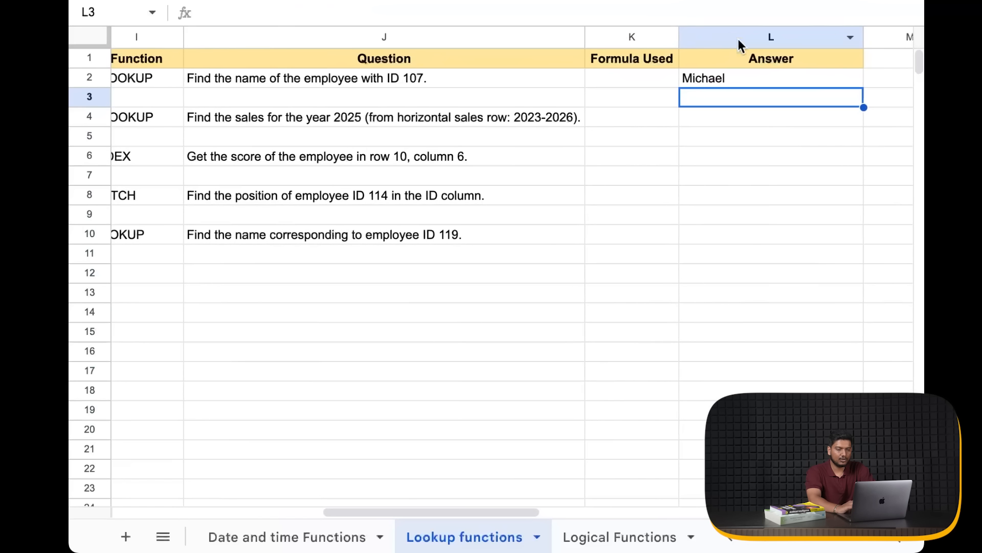
Check the name and department cells in row 8 of the employee table against the lookup result
scroll(713, 167, "left", 15)
scroll(713, 167, "down", 1)
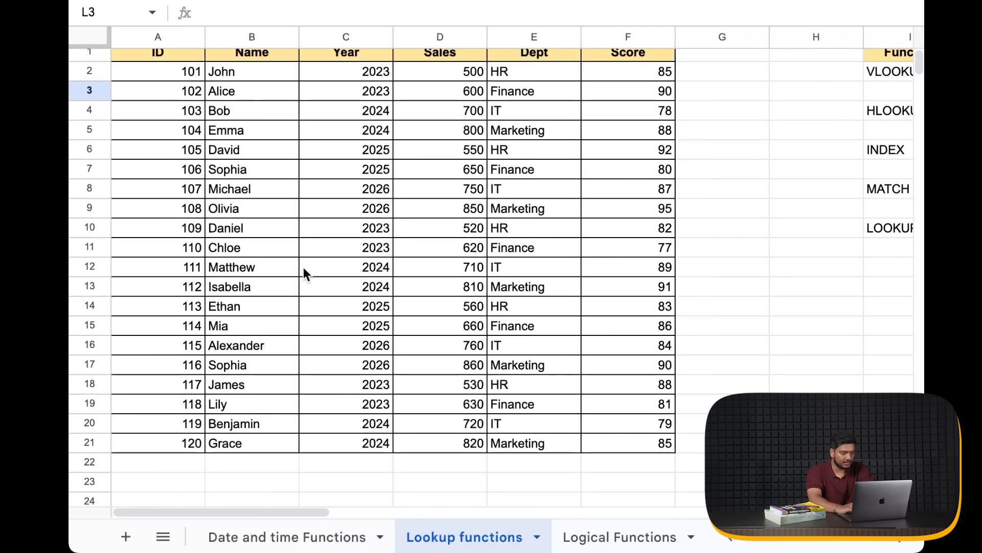
left_click(225, 195)
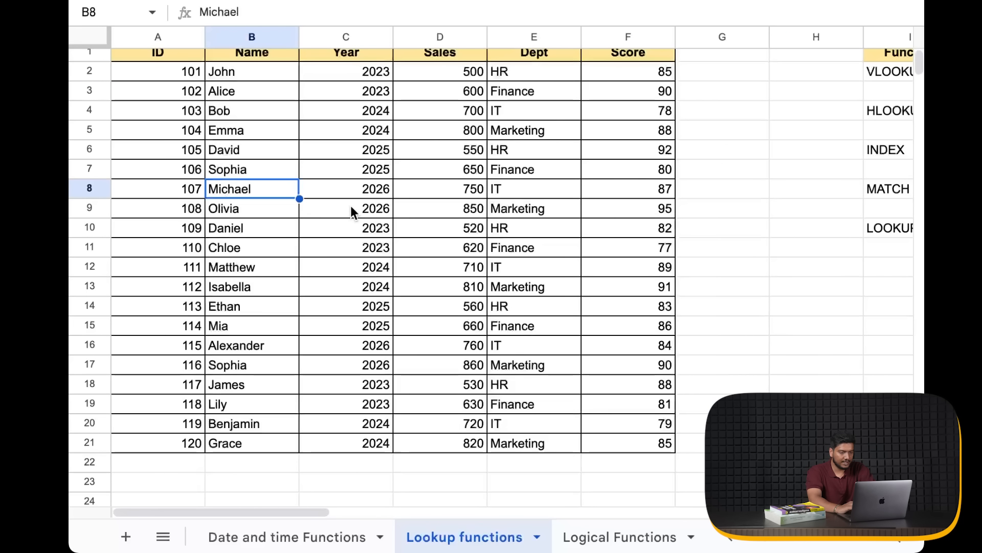
scroll(352, 210, "up", 1)
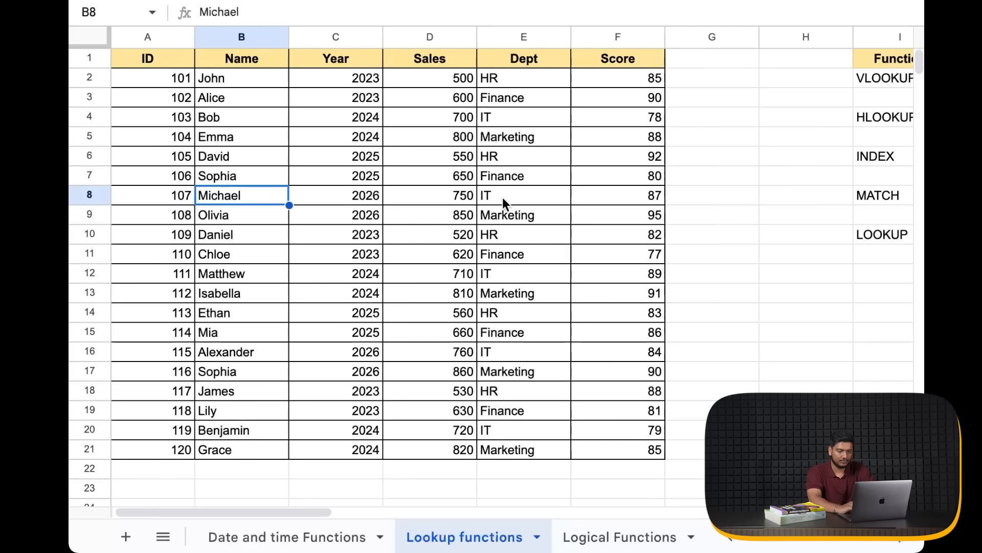
left_click(524, 197)
Change the column index in L2's VLOOKUP formula to 4 to return the employee's sales
scroll(524, 198, "right", 4)
scroll(524, 197, "right", 5)
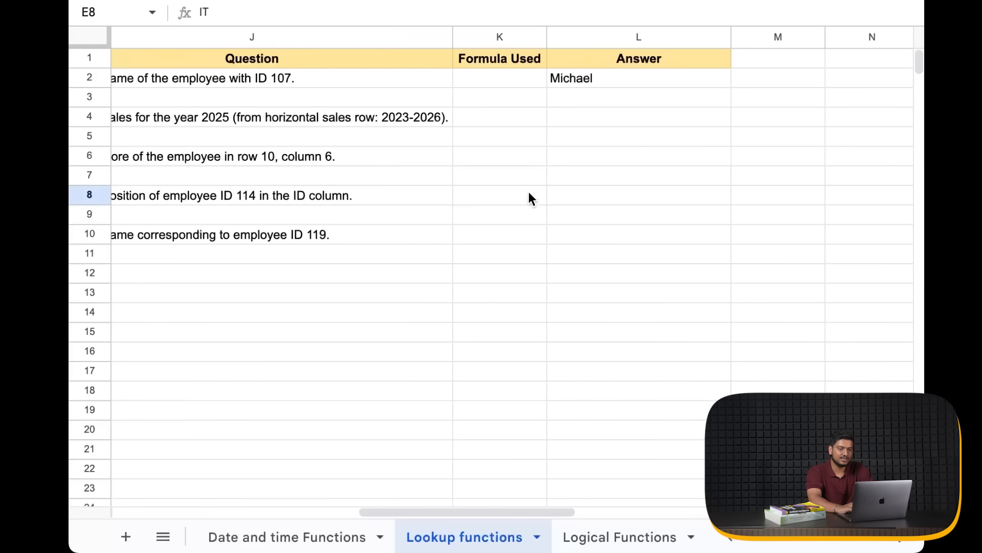
double_click(586, 79)
left_click(684, 78)
key("BackSpace")
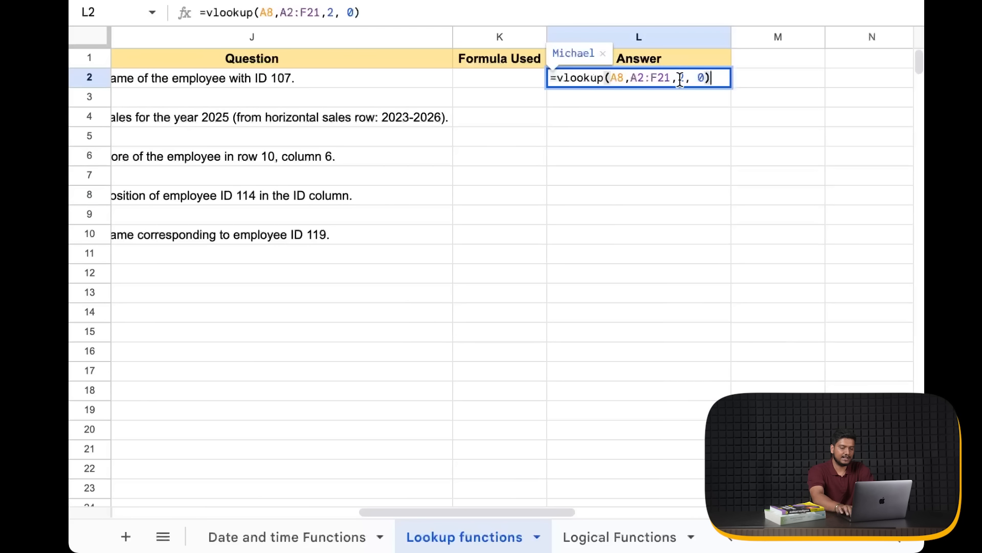
type("4")
key("Return")
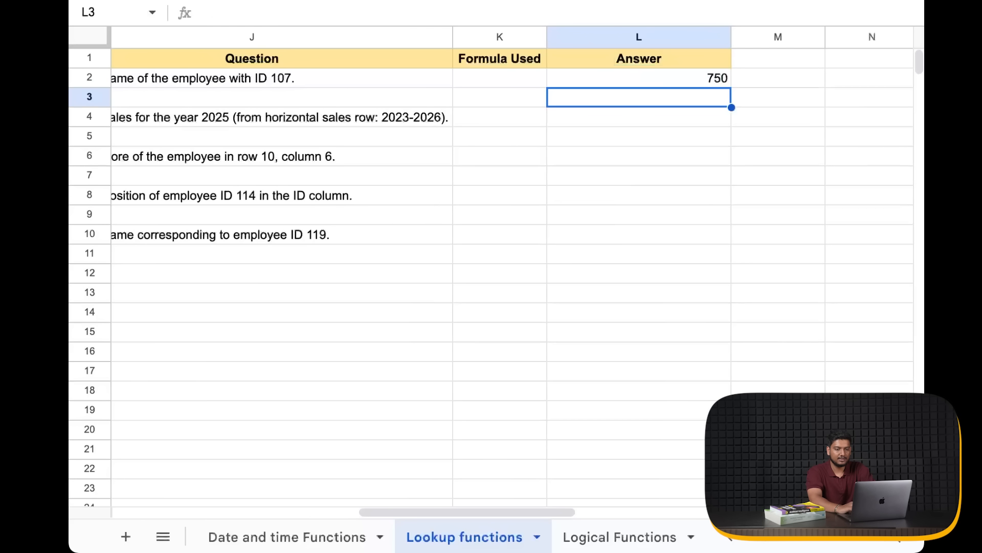
Change the column index in L2's VLOOKUP formula to 5 to return the employee's department
left_click(661, 79)
scroll(670, 241, "left", 10)
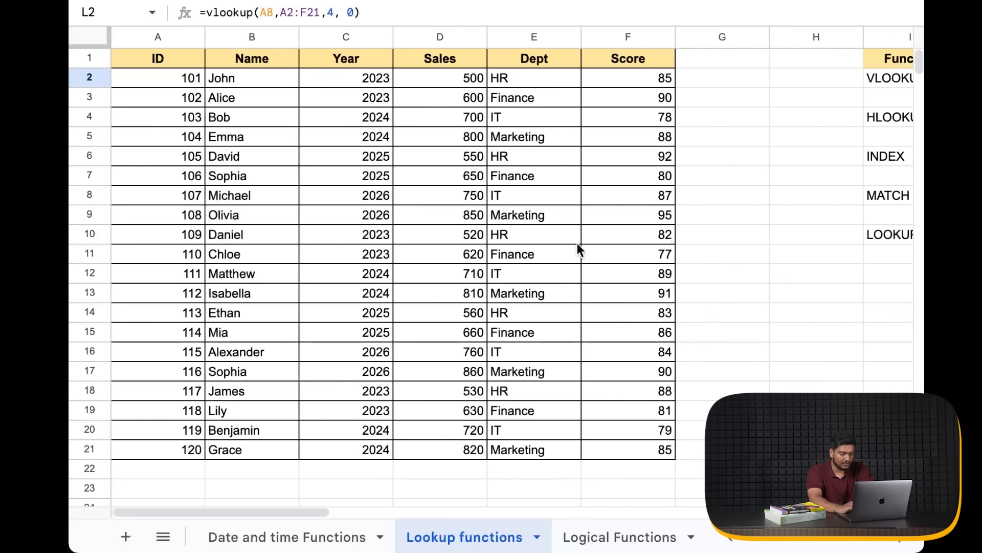
scroll(527, 376, "right", 10)
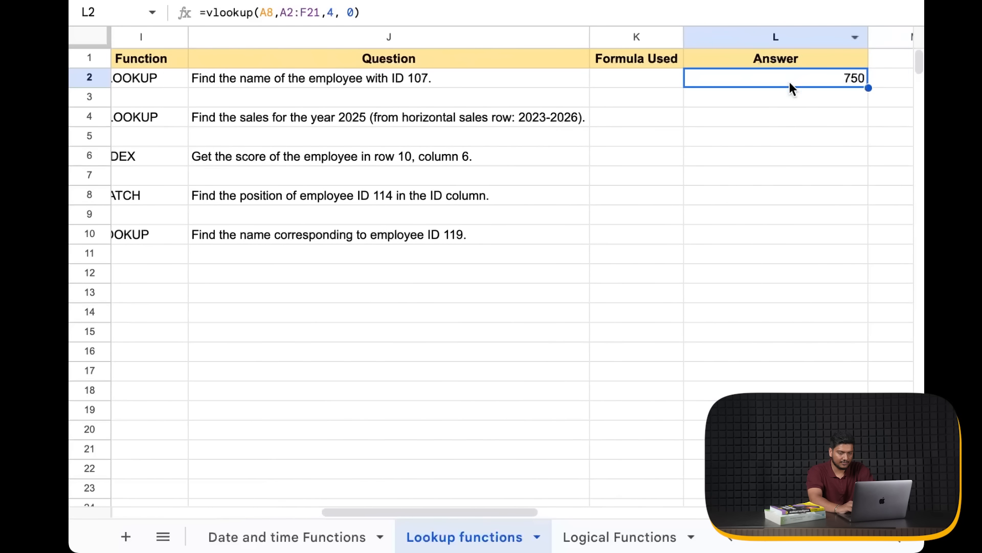
double_click(790, 80)
key("Left")
key("Left")
key("Left")
key("Left")
key("BackSpace")
type("6")
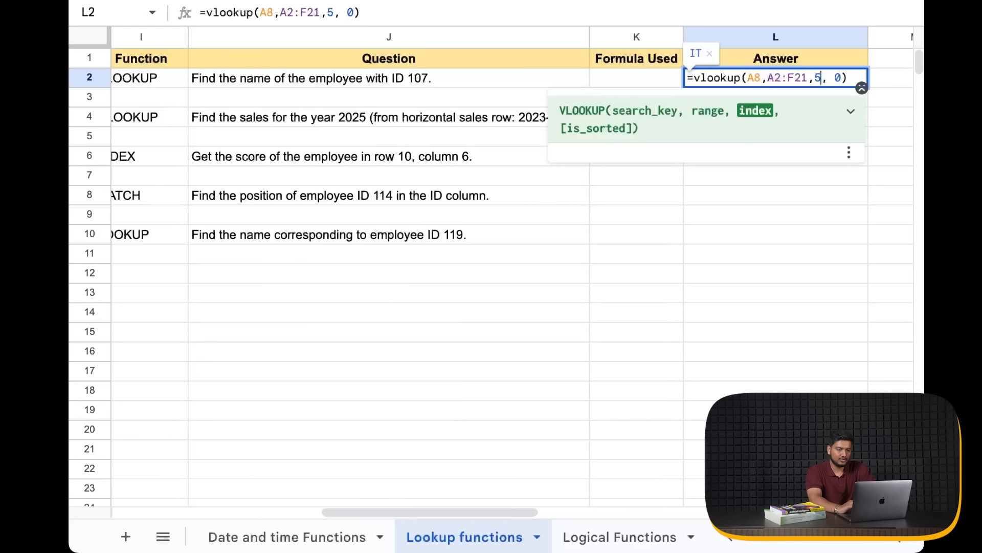
key("Return")
Set the column index in L2's VLOOKUP formula back to 2 to return the employee's name
scroll(766, 196, "left", 10)
scroll(766, 195, "right", 12)
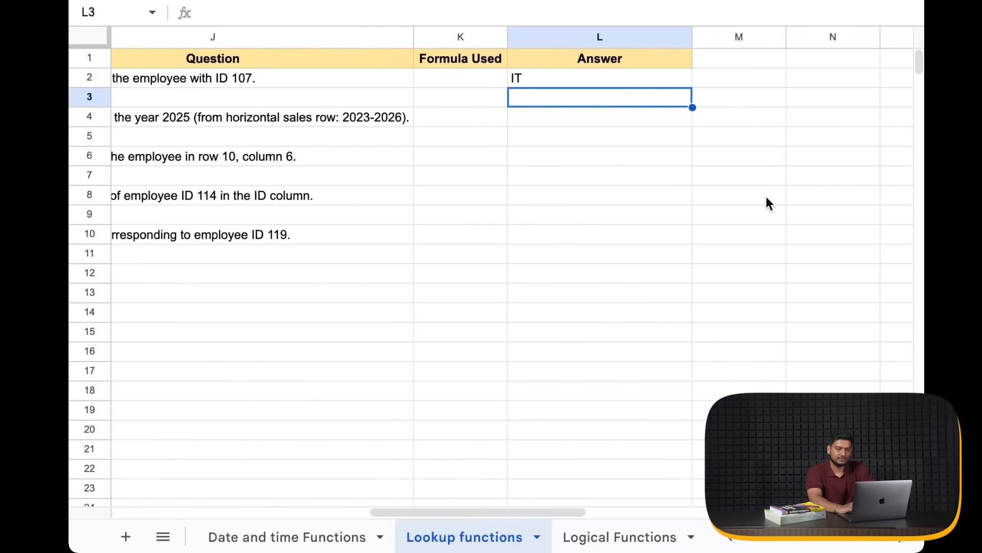
double_click(508, 75)
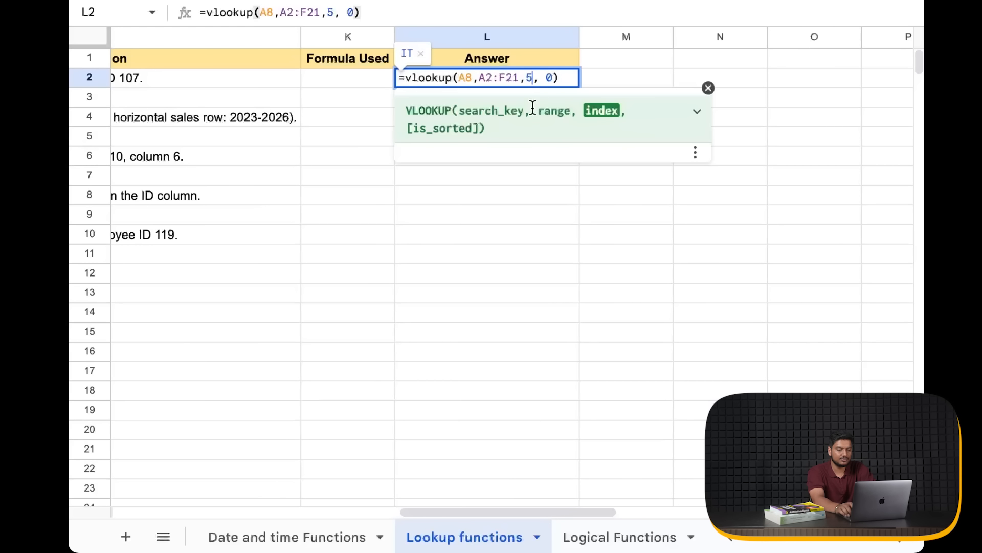
key("BackSpace")
type("2")
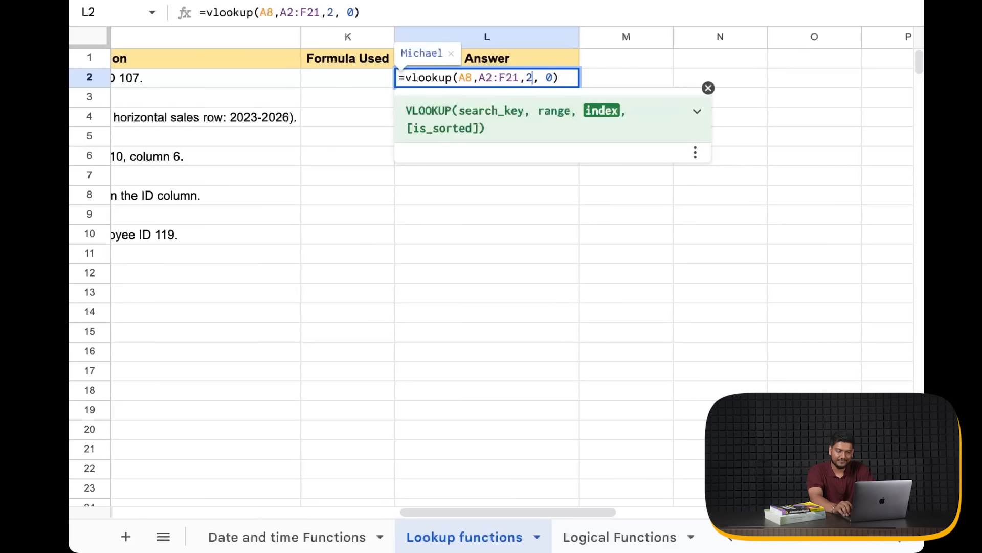
key("Return")
Review the search key, range, index and is_sorted arguments of the VLOOKUP formula in L2
key("Up")
key("Left")
key("Left")
key("Right")
key("Right")
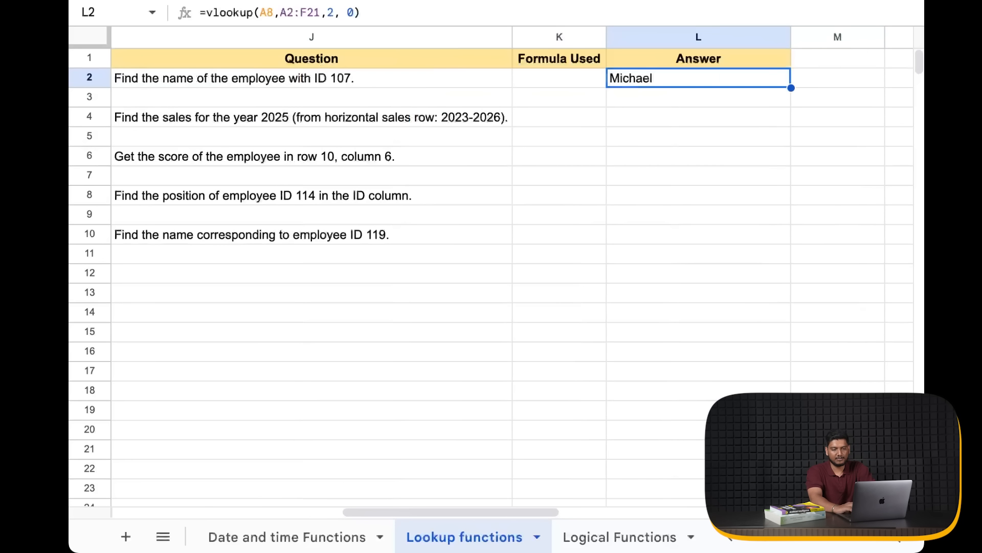
key("Return")
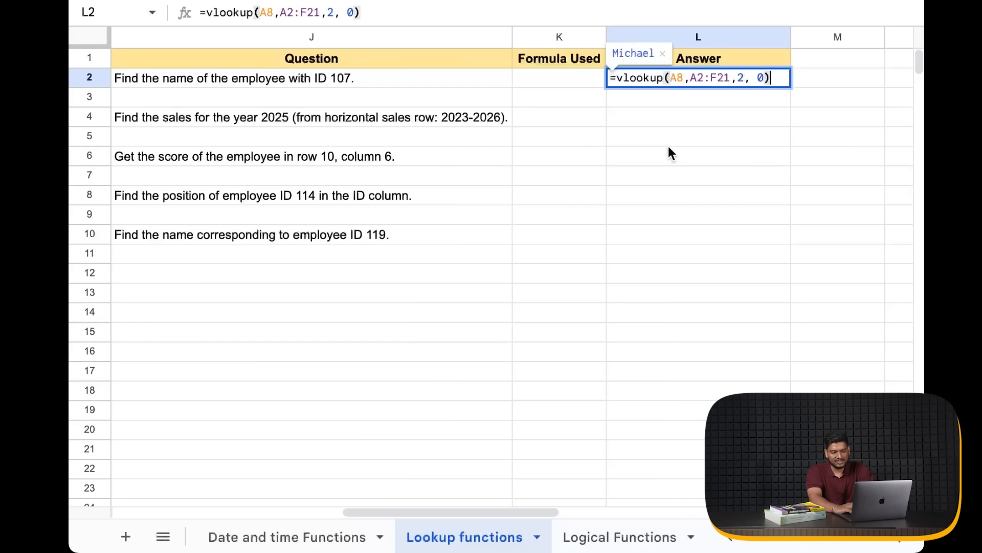
left_click(672, 78)
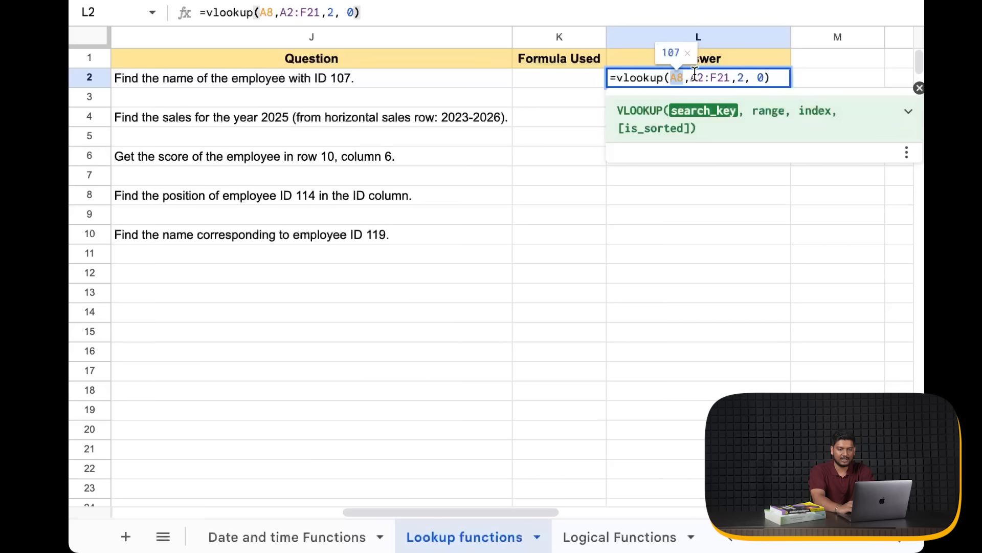
left_click(737, 86)
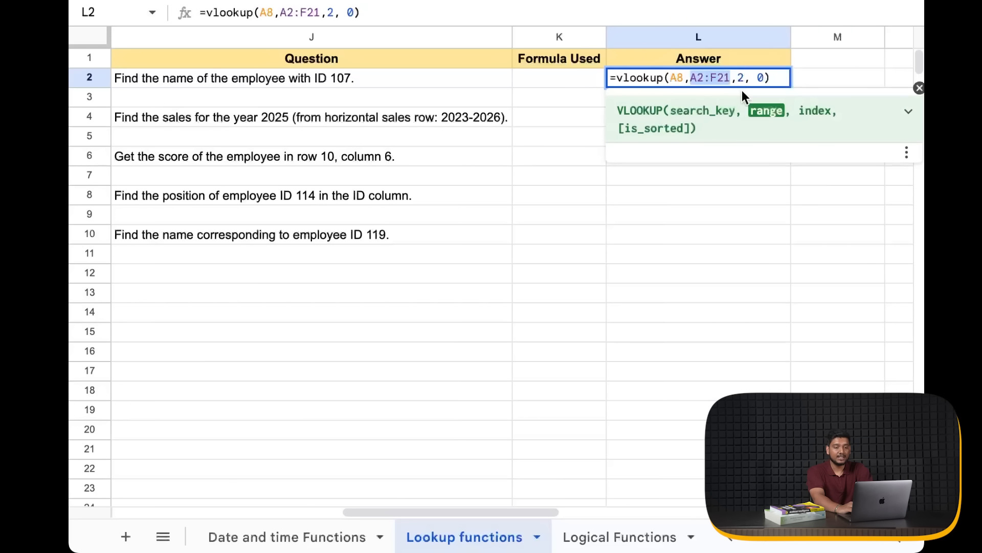
left_click(743, 79)
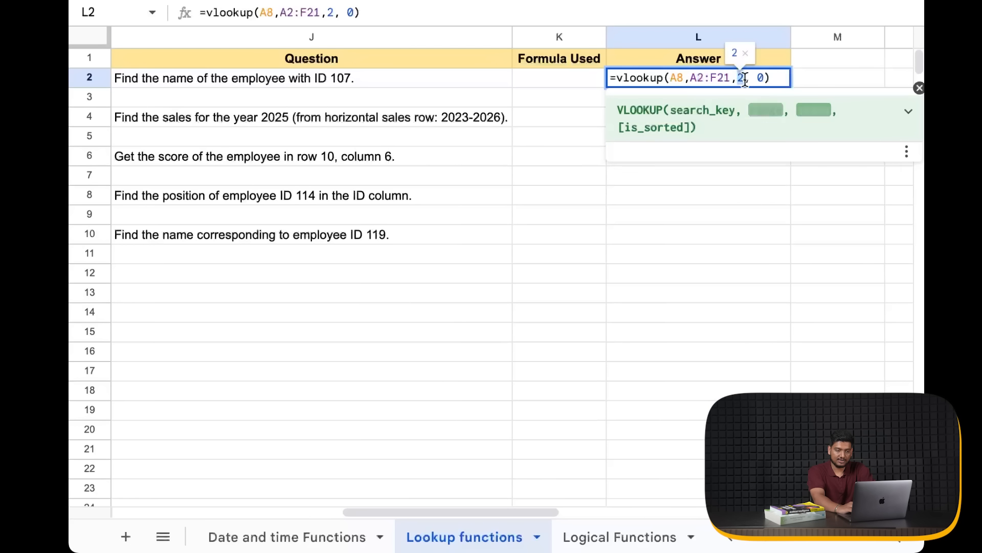
left_click(758, 78)
left_click(770, 78)
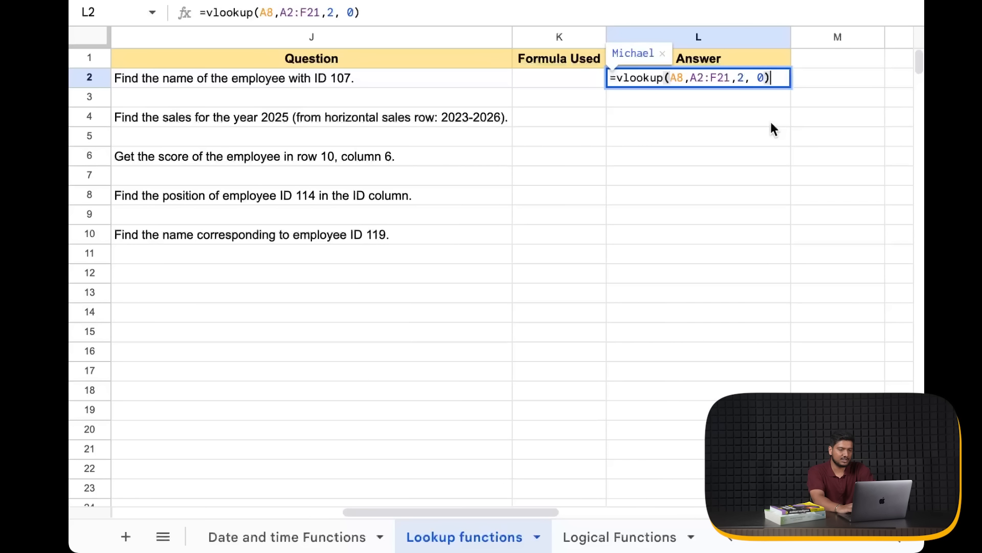
left_click(616, 78)
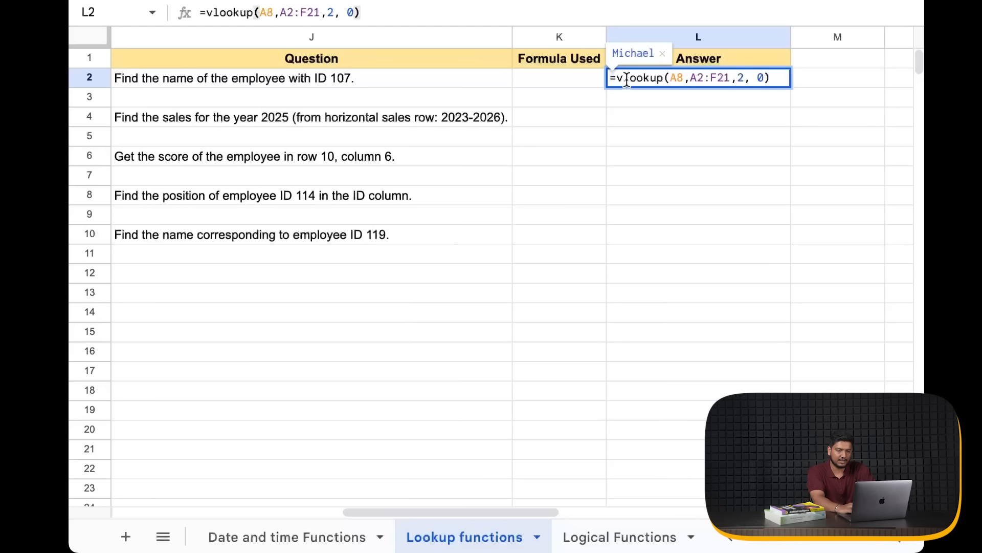
double_click(761, 78)
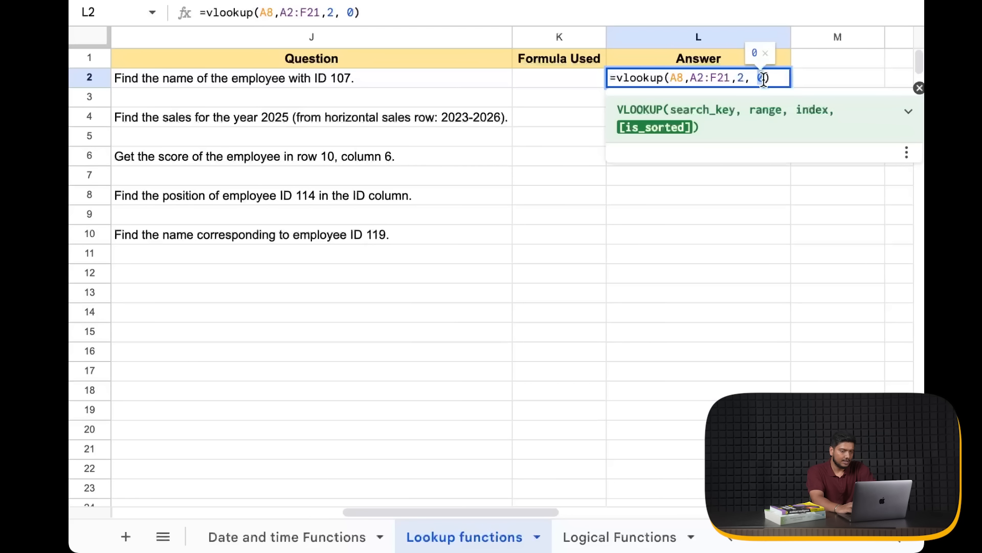
left_click(614, 78)
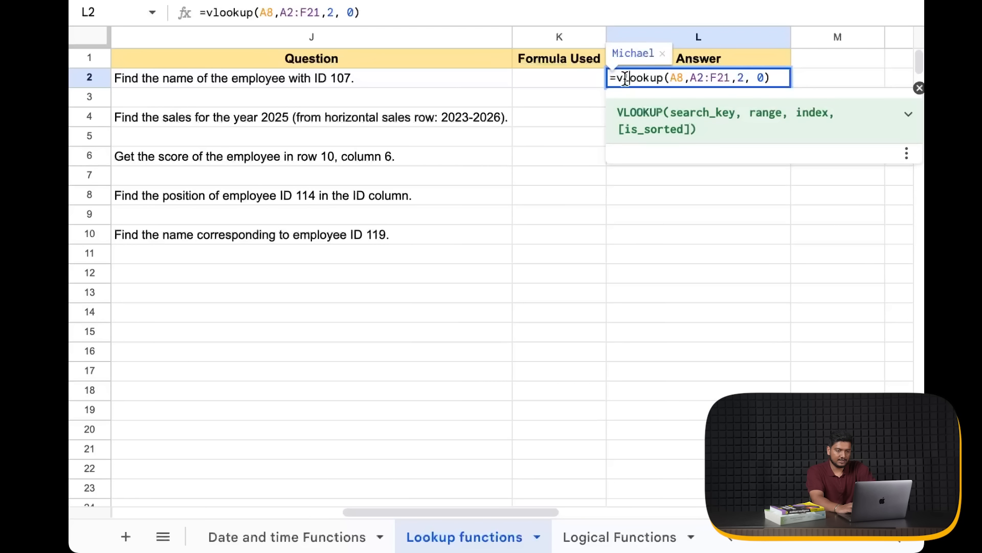
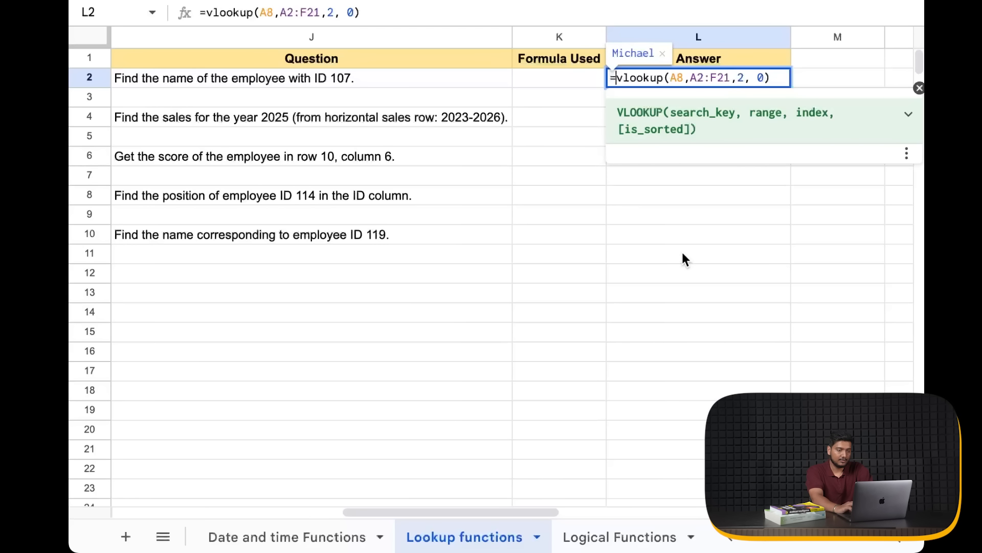
Change the search key in L2's VLOOKUP formula to B8 to look up by employee name
scroll(466, 275, "left", 10)
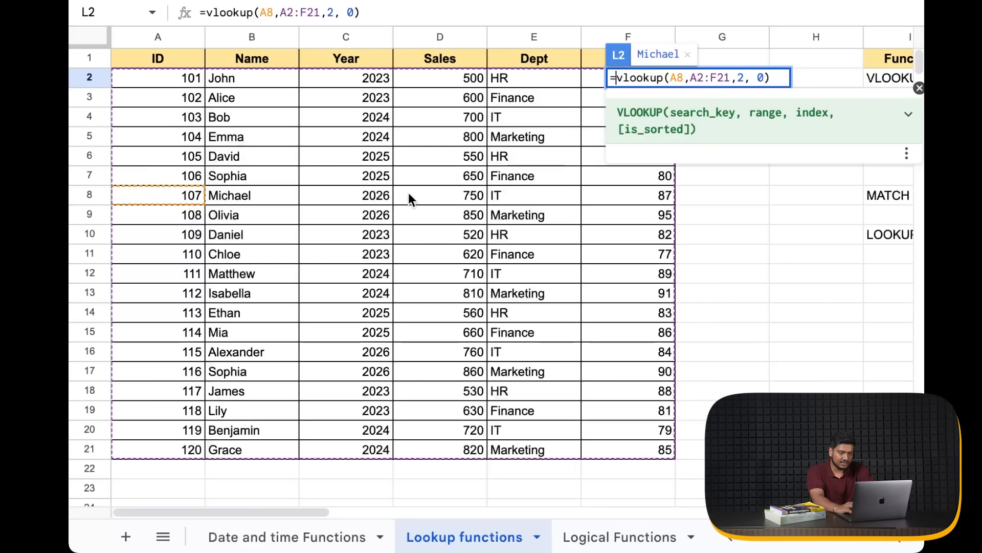
left_click(670, 77)
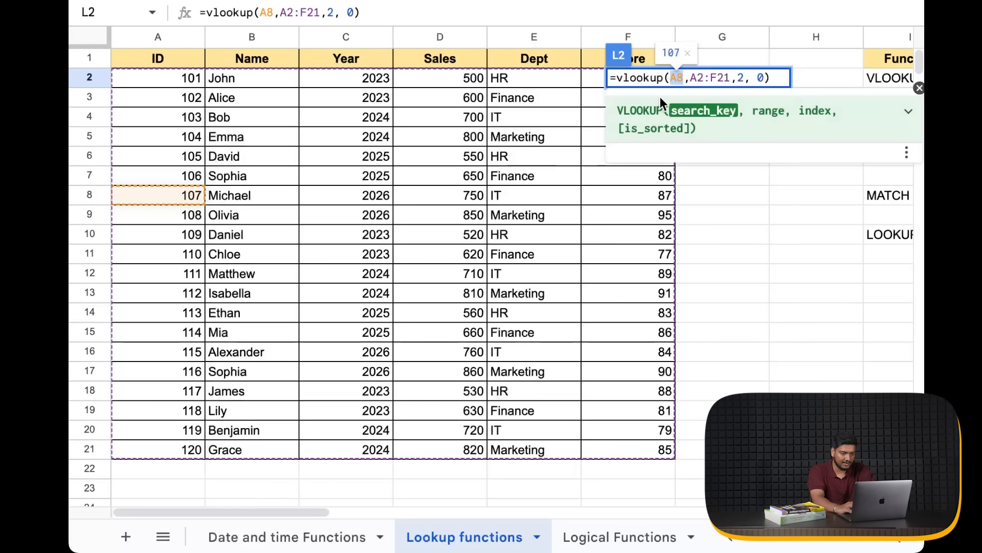
key("BackSpace")
type("B")
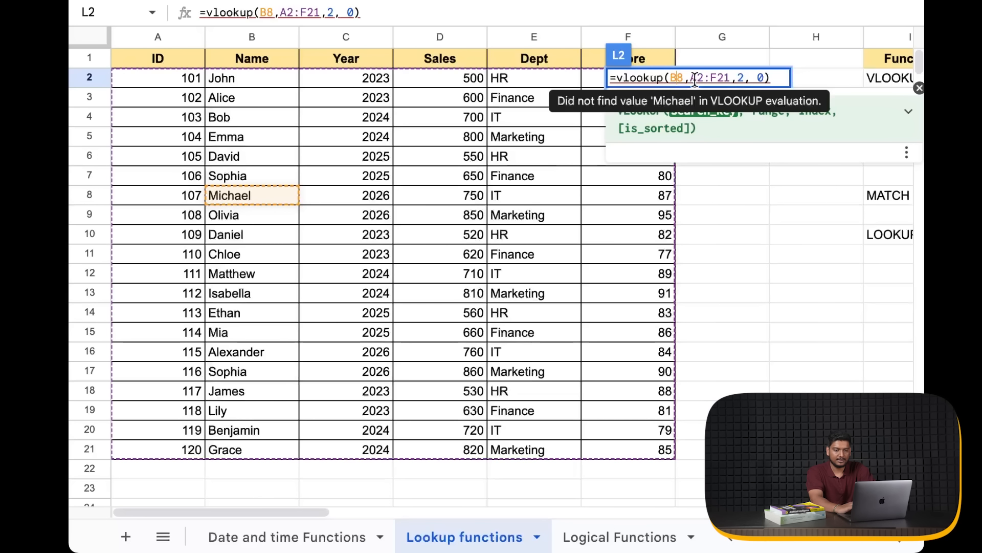
left_click(777, 80)
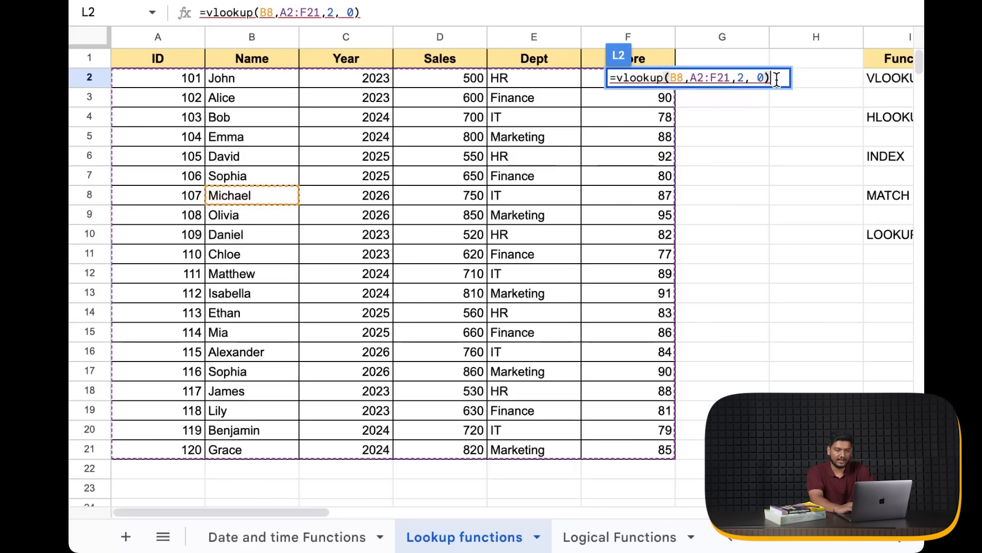
key("Return")
Set the range in L2's VLOOKUP formula to B2:F21 and the column index to 4 to return the department
left_click(822, 85)
double_click(771, 87)
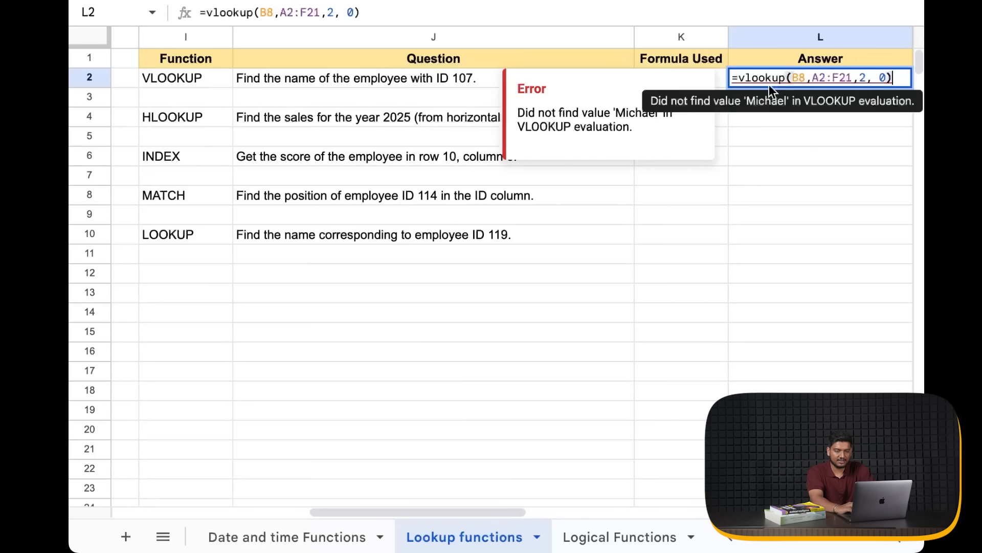
left_click(821, 79)
key("shift+Left")
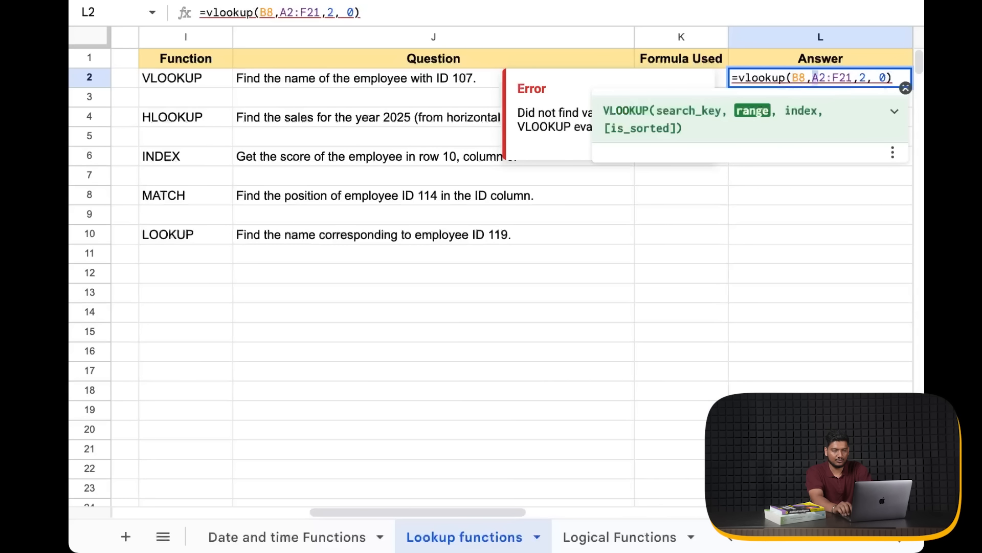
type("B")
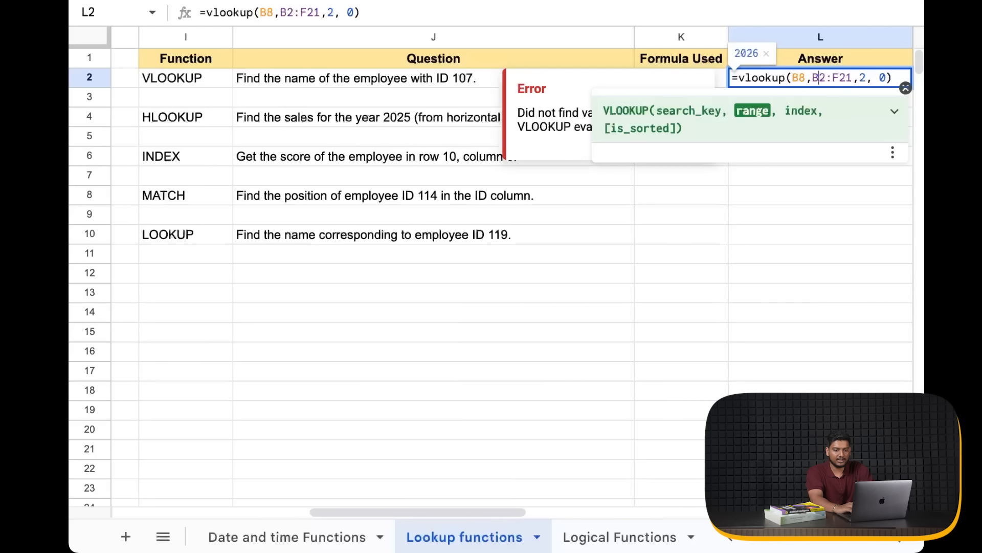
left_click(864, 81)
key("BackSpace")
type("4")
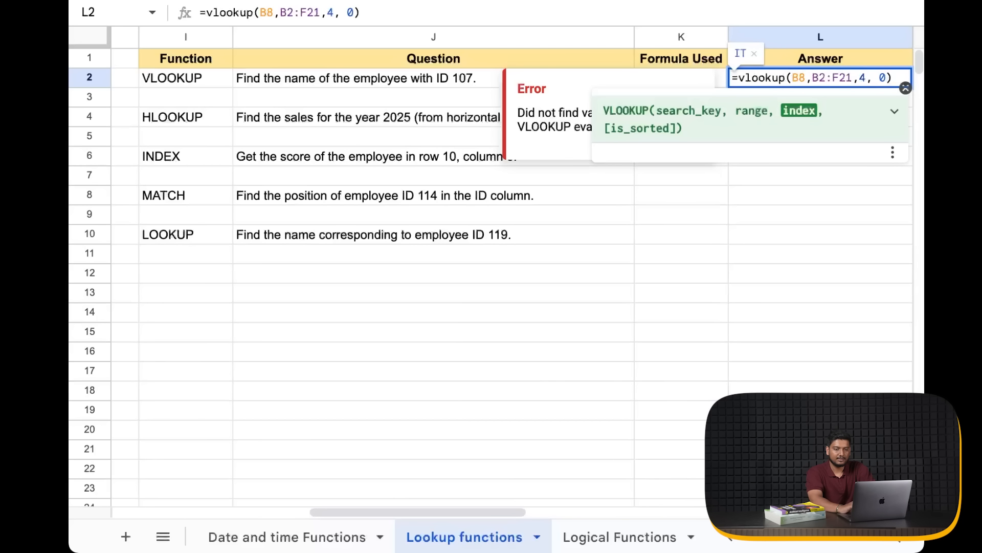
key("Return")
scroll(814, 153, "right", 3)
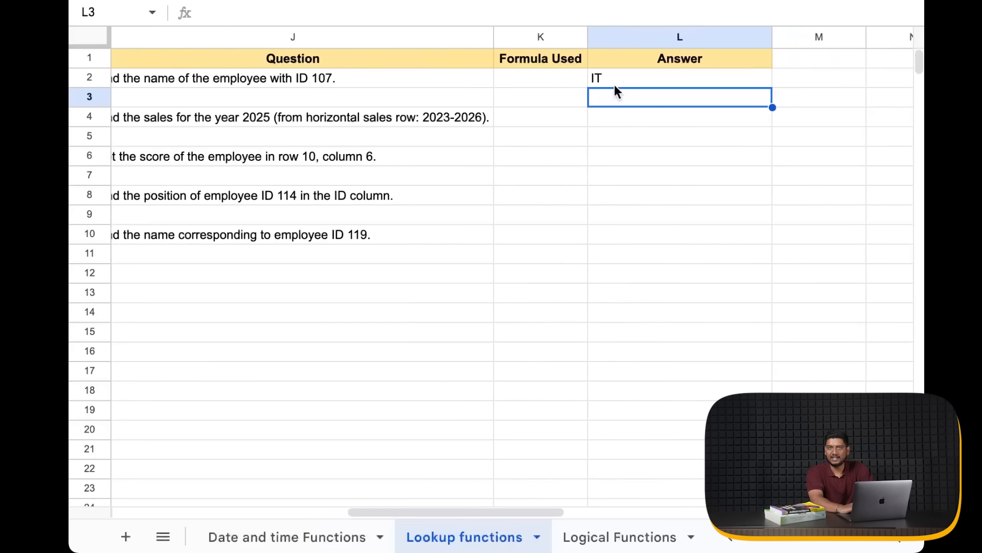
Replace L2's formula with =VLOOKUP(A8, A2:F21, 2, 0) to return the name of the employee with ID 107
left_click(614, 81)
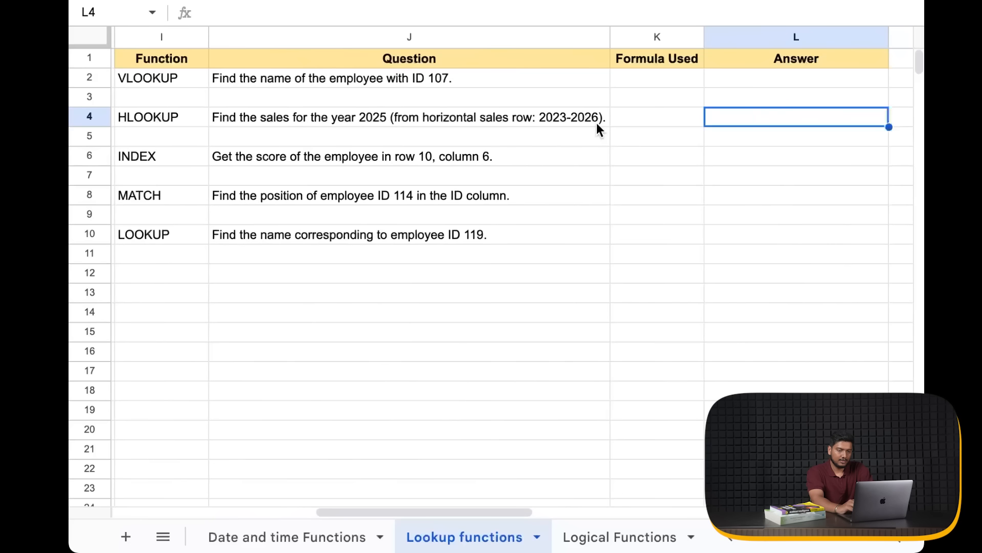
scroll(712, 72, "right", 2)
left_click(713, 78)
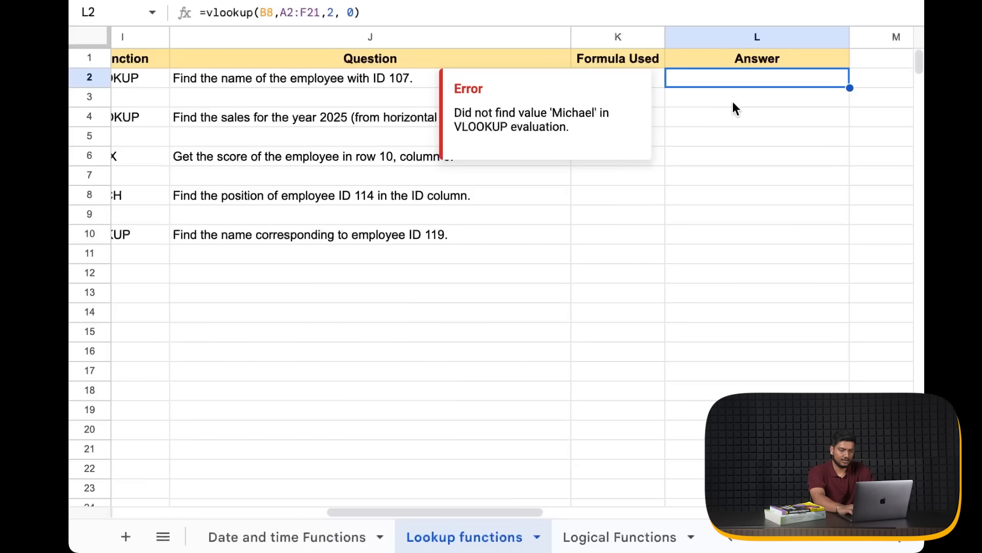
type("=vloo")
key("Tab")
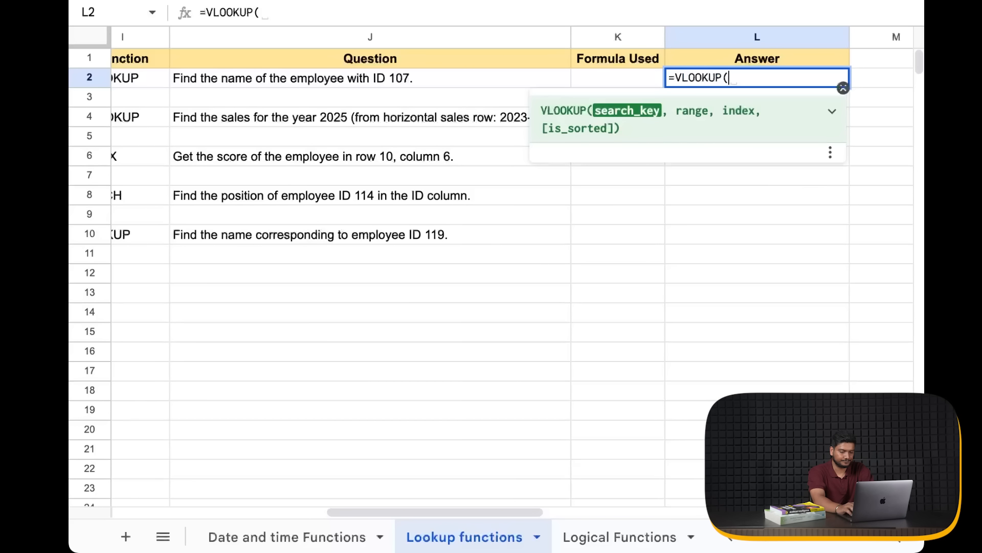
type("A8,")
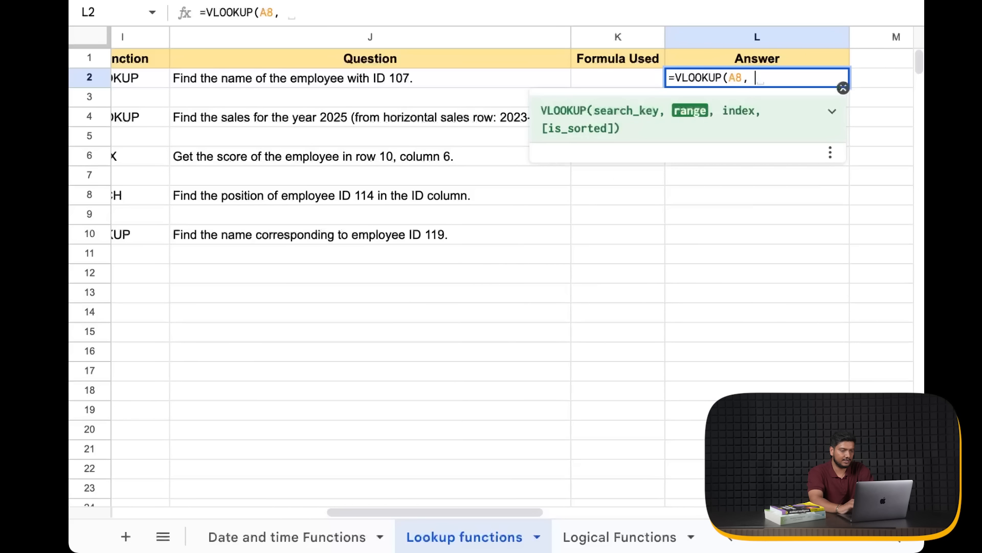
scroll(564, 253, "left", 5)
left_click(187, 76)
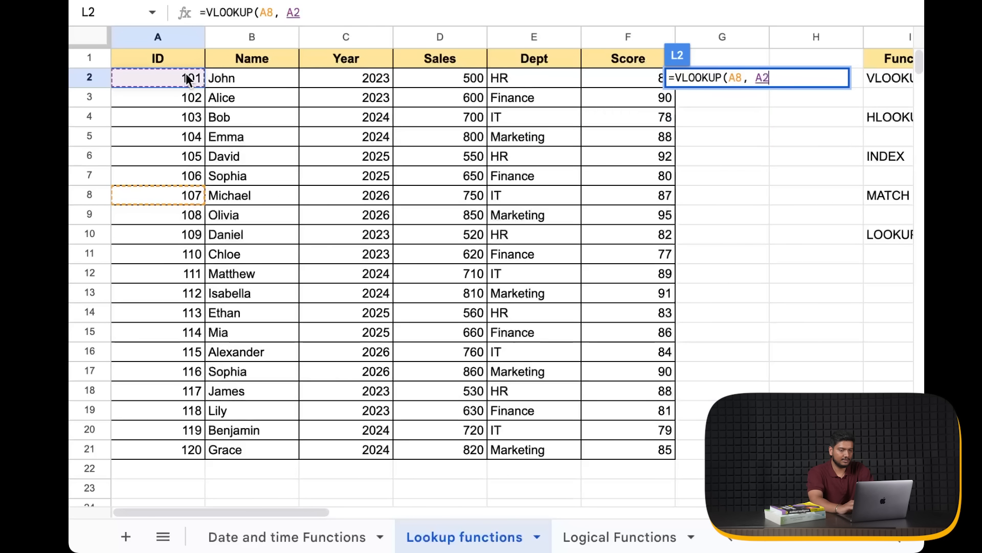
key("ctrl+shift+Right")
key("ctrl+shift+Down")
type(", 2")
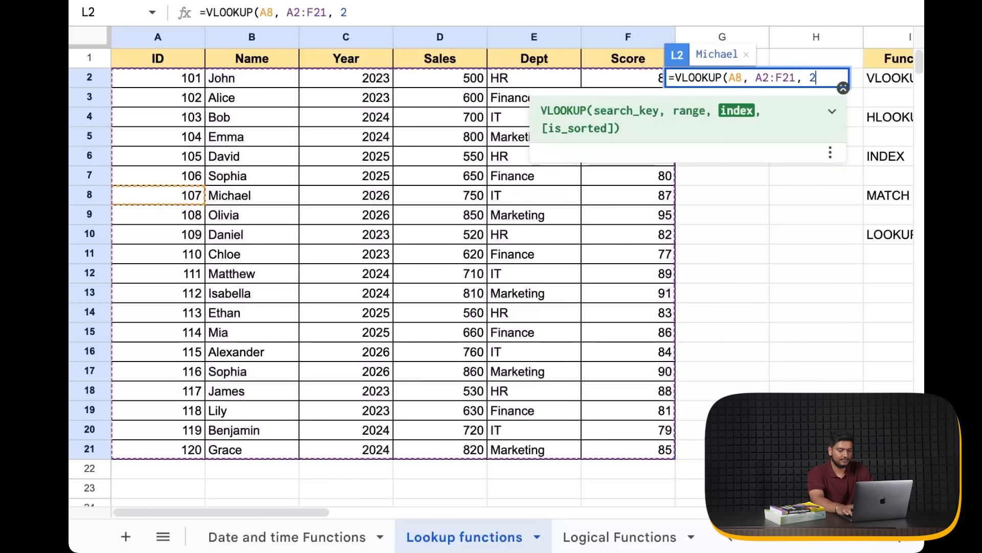
type(", 0)")
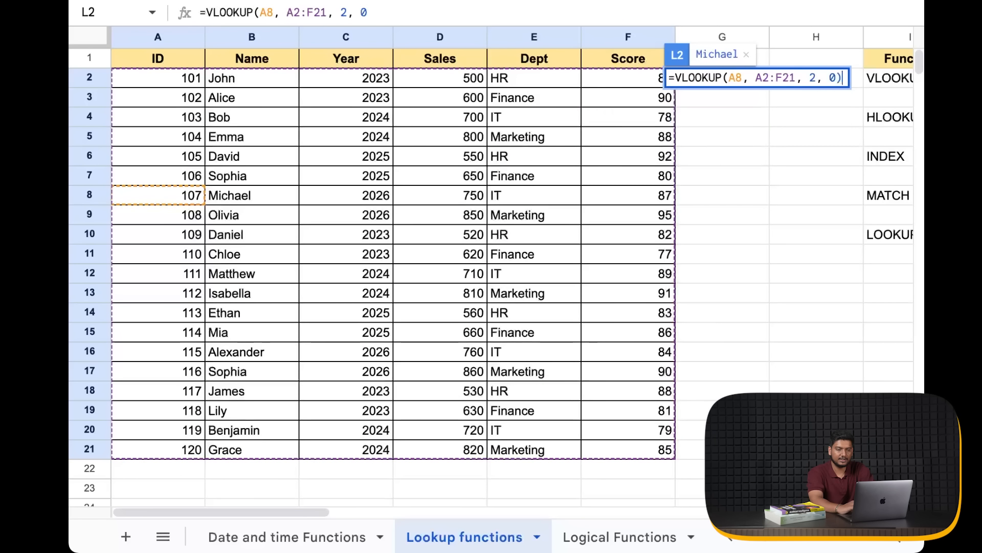
key("Return")
scroll(416, 207, "right", 5)
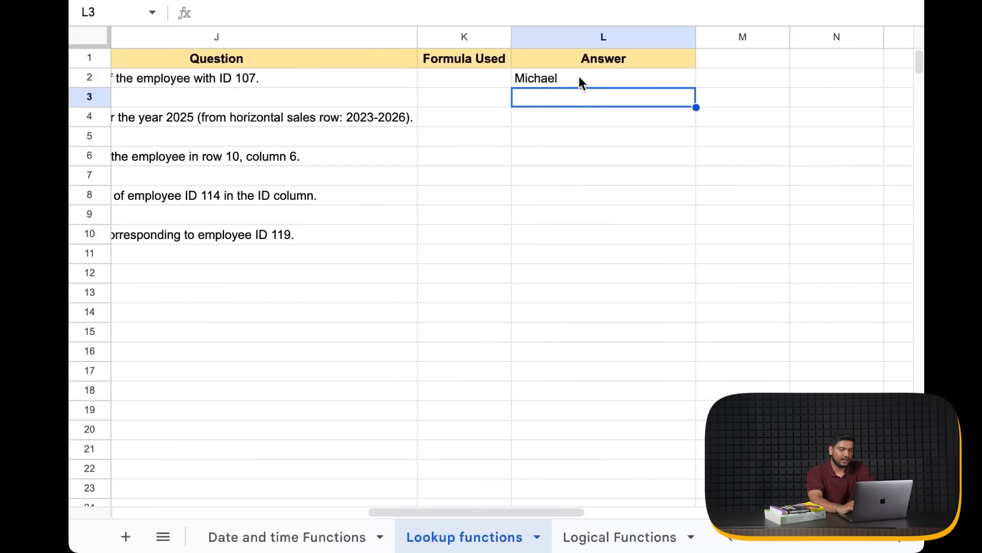
Examine the HLOOKUP question in J4 against the Year and Sales layout of the employee table, and move on to the INDEX question
left_click(545, 137)
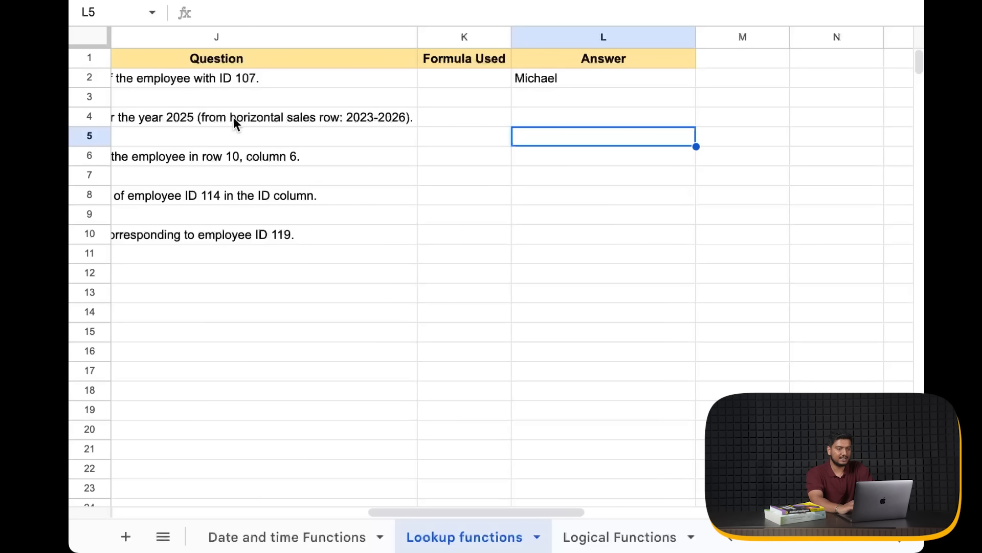
left_click(339, 119)
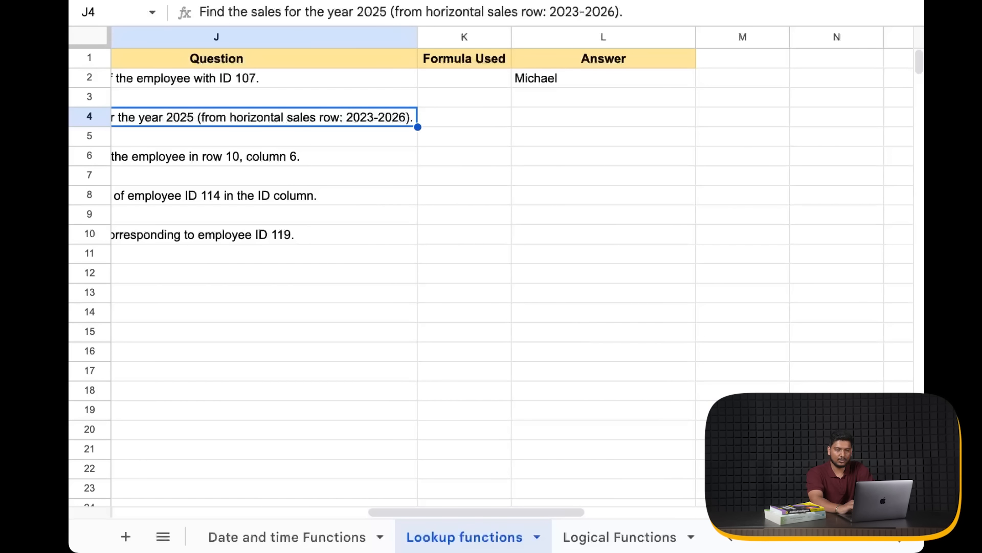
scroll(321, 316, "down", 3)
scroll(321, 316, "left", 15)
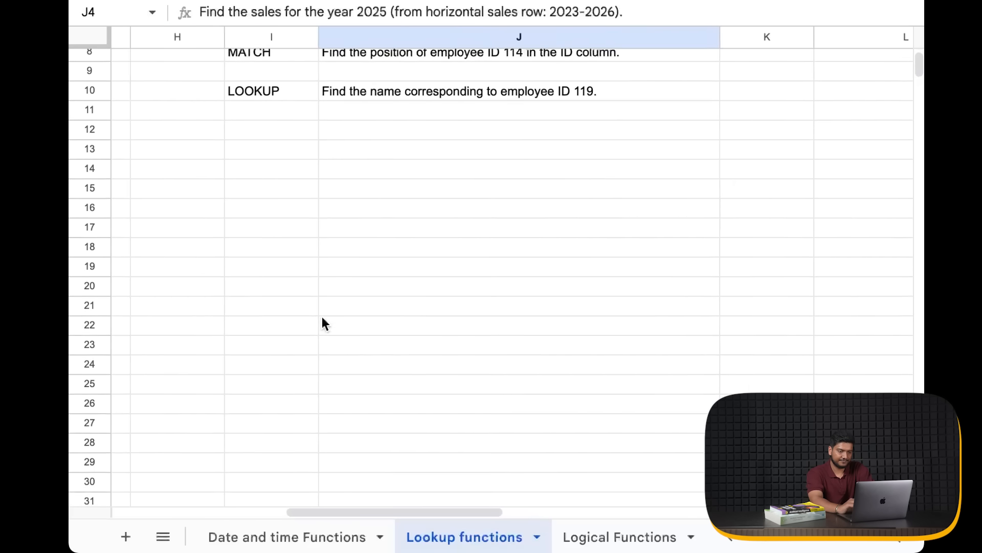
scroll(322, 316, "up", 3)
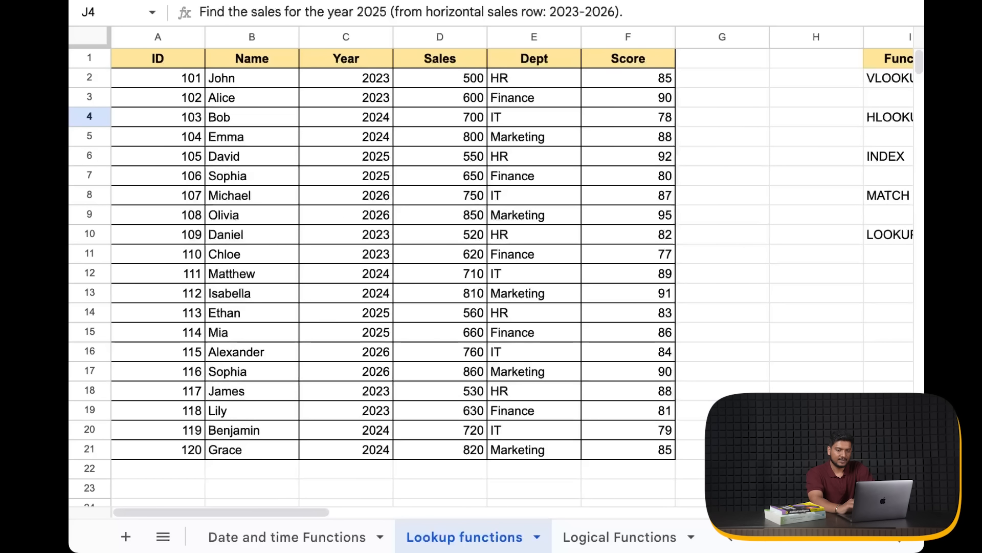
scroll(726, 317, "right", 15)
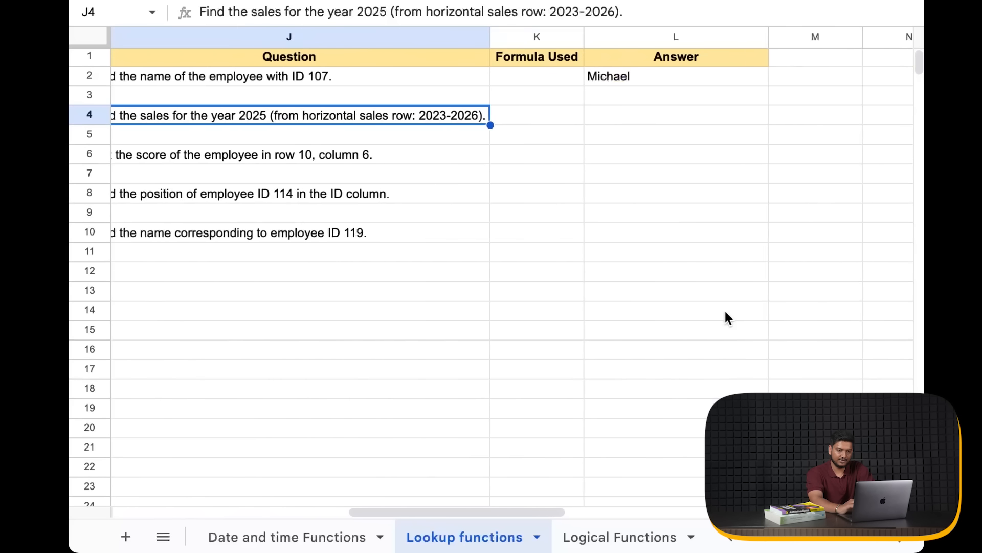
scroll(723, 318, "left", 6)
scroll(342, 163, "left", 2)
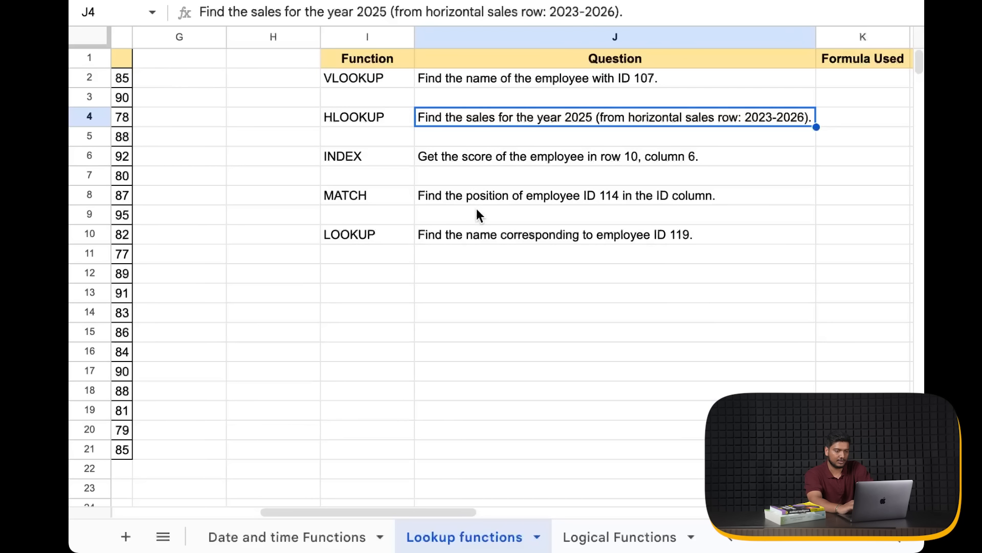
scroll(612, 221, "right", 5)
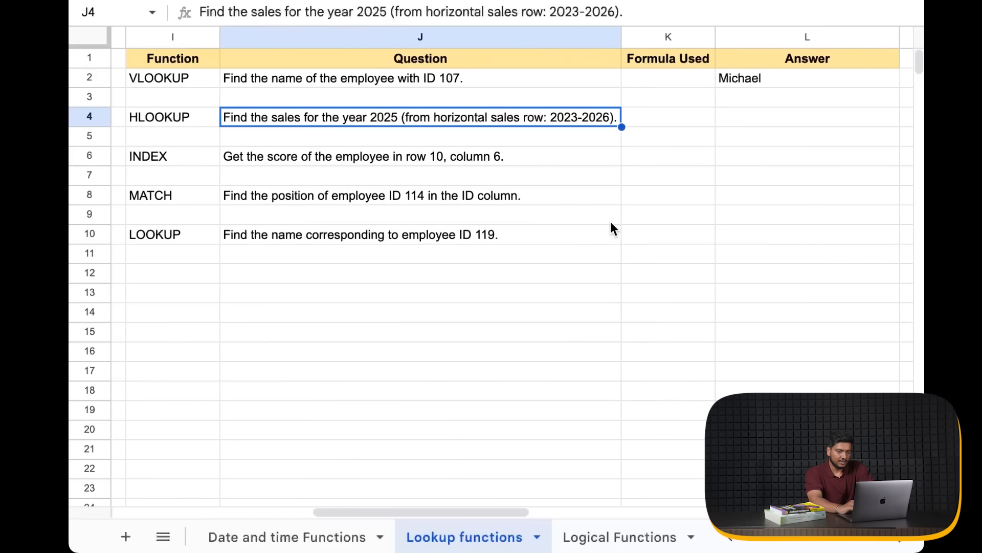
left_click(650, 162)
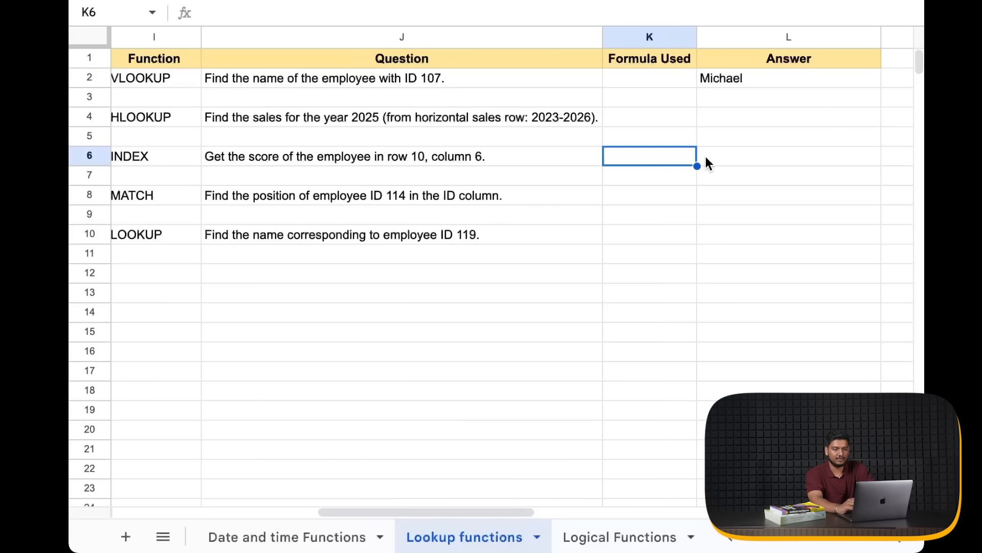
Enter =INDEX(F2:F21, 10) in L6 to get the tenth employee's score for the INDEX question
left_click(729, 157)
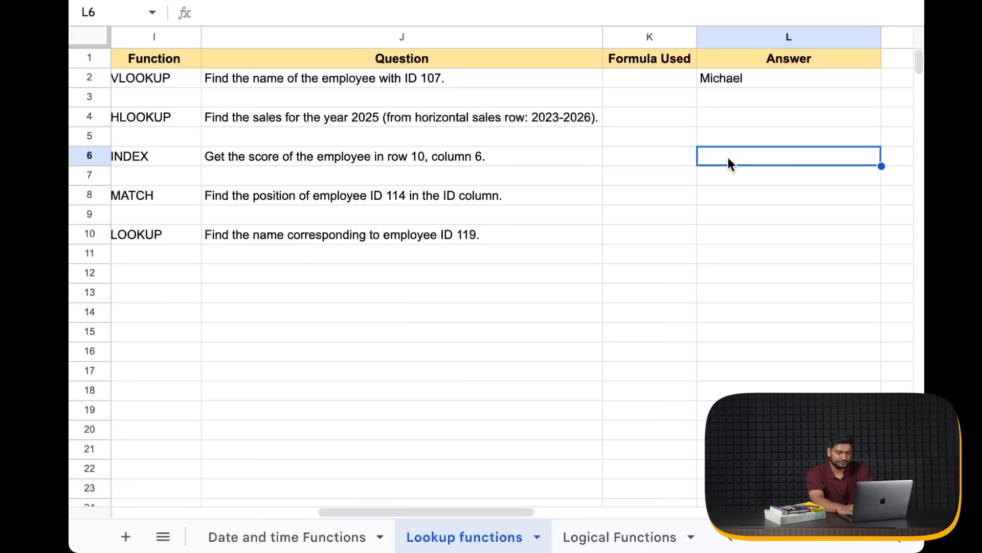
type("=inde")
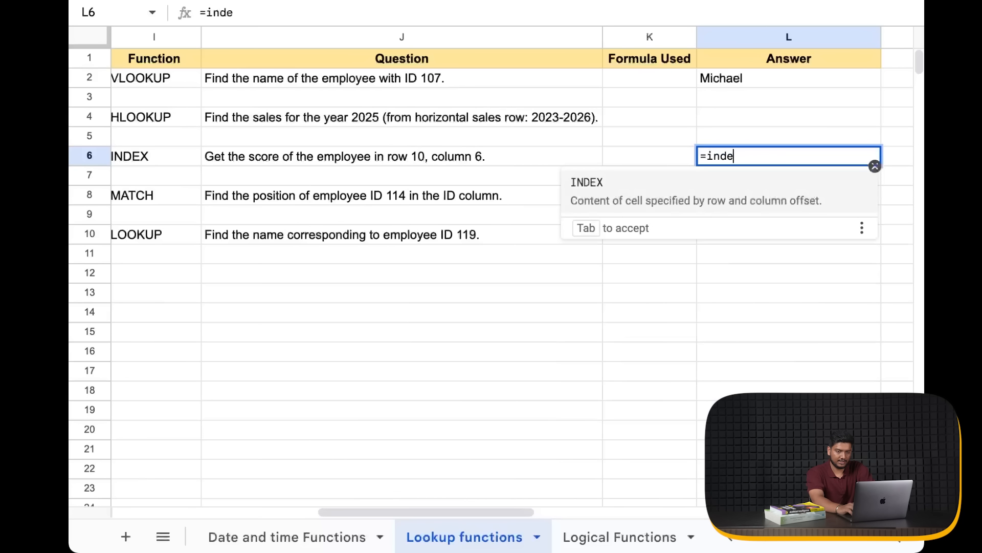
type("x(F2:")
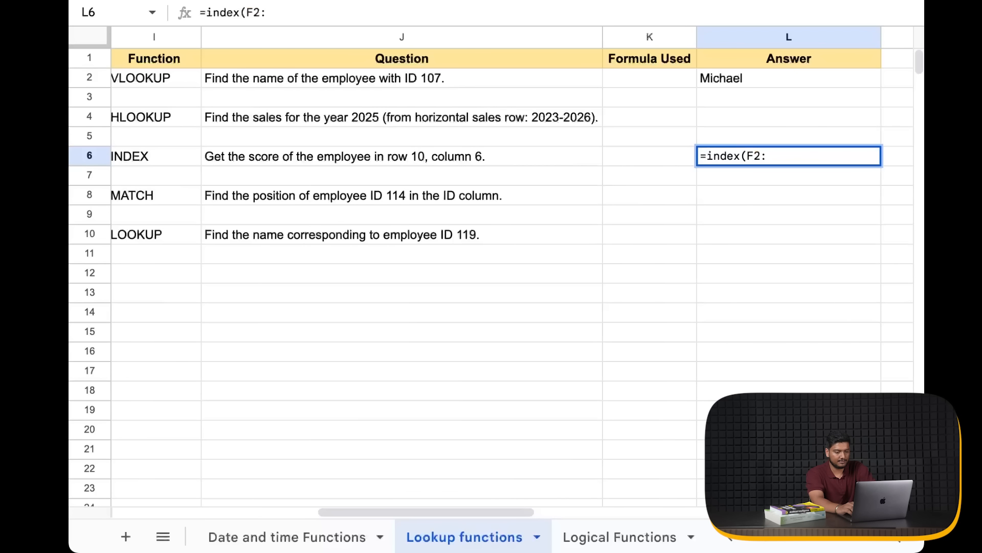
type("F21")
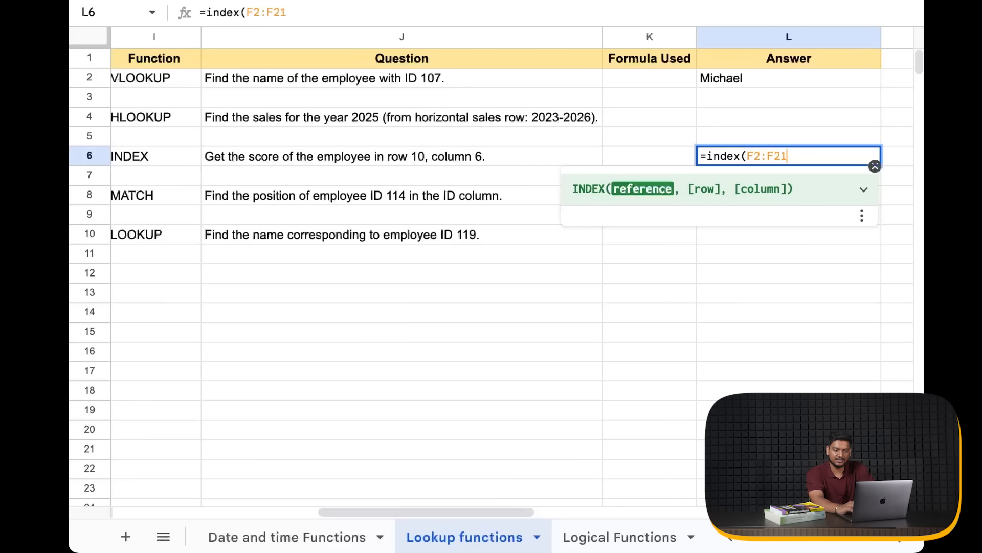
type(",")
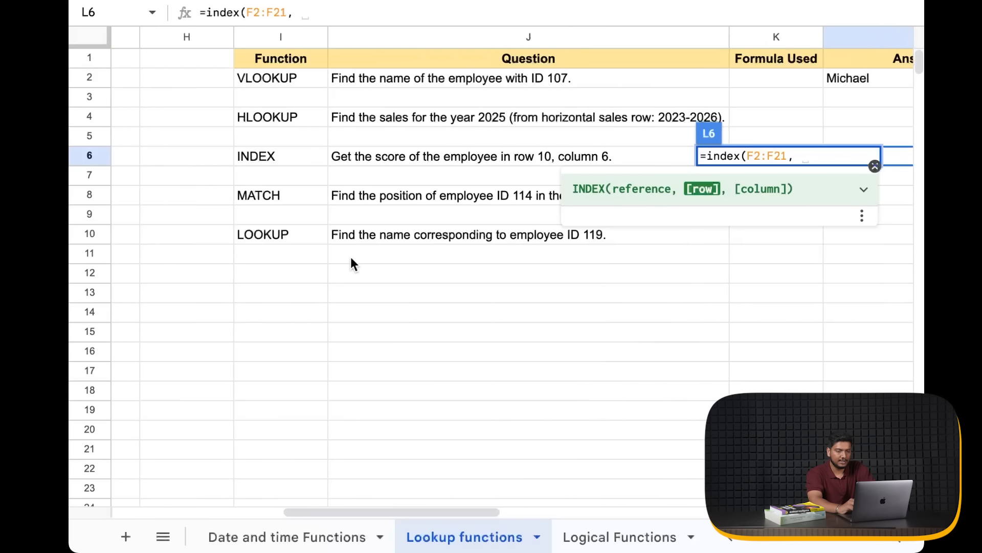
scroll(351, 257, "left", 10)
scroll(547, 375, "right", 10)
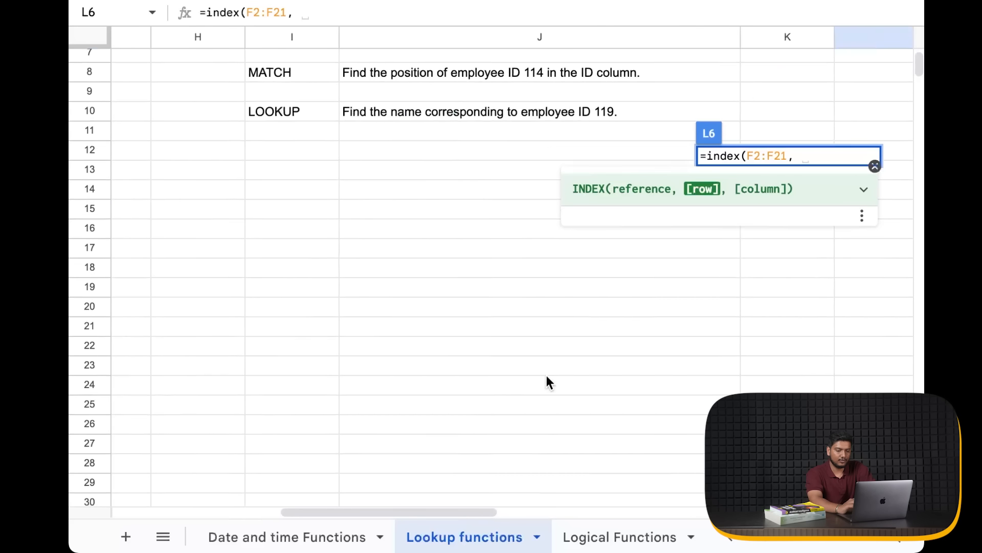
type("10")
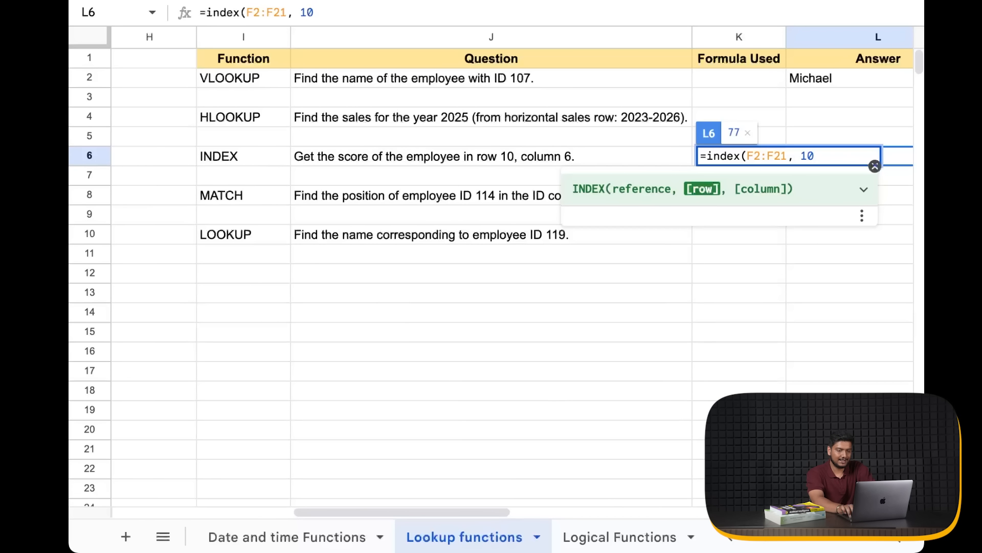
key("Return")
Check the INDEX result in L6 against the tenth employee's row in the table, tracing it across to the Score column
scroll(497, 409, "left", 2)
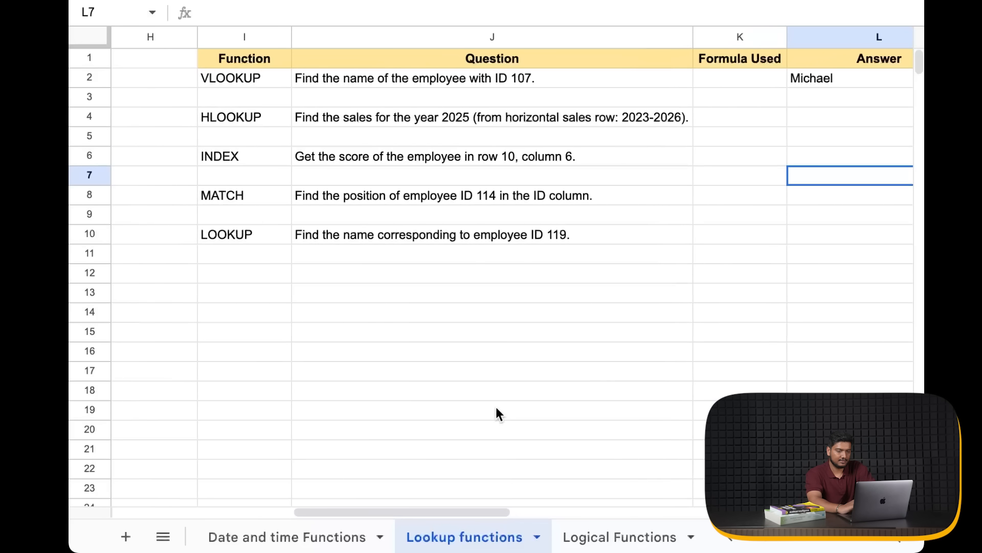
scroll(497, 409, "right", 6)
left_click(779, 154)
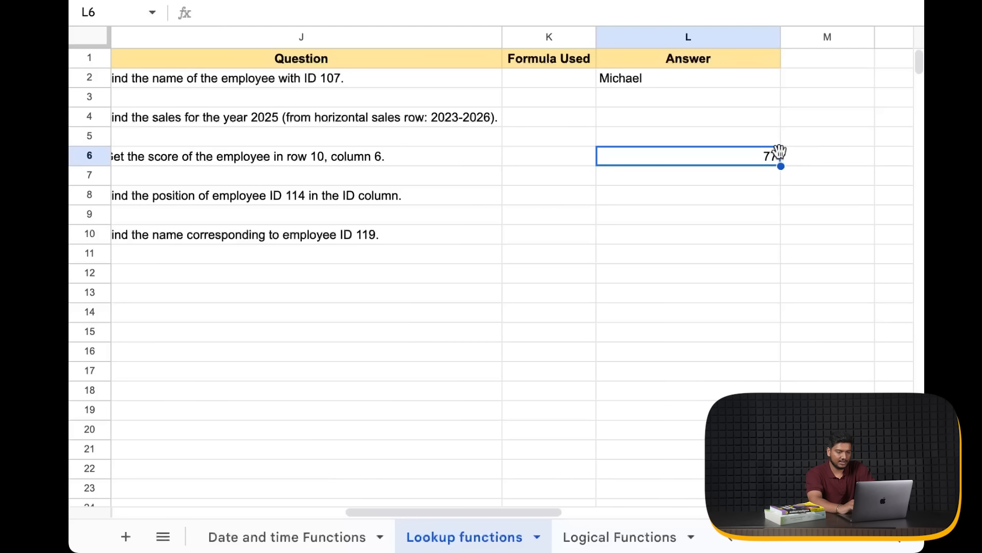
scroll(692, 266, "left", 10)
left_click(666, 253)
key("Left")
key("Left")
key("Left")
key("Left")
key("Left")
key("Right")
key("Right")
key("Right")
key("Right")
key("Right")
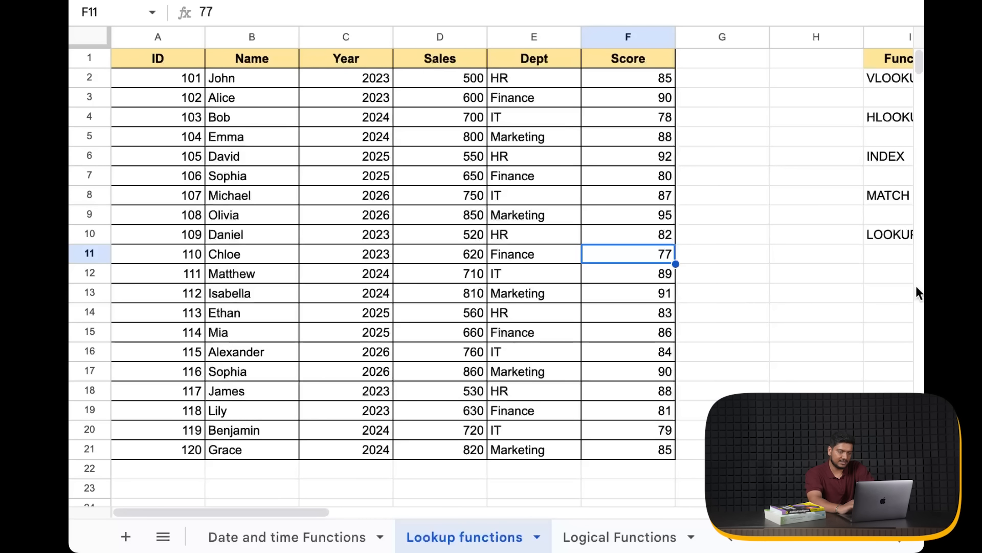
scroll(760, 313, "right", 15)
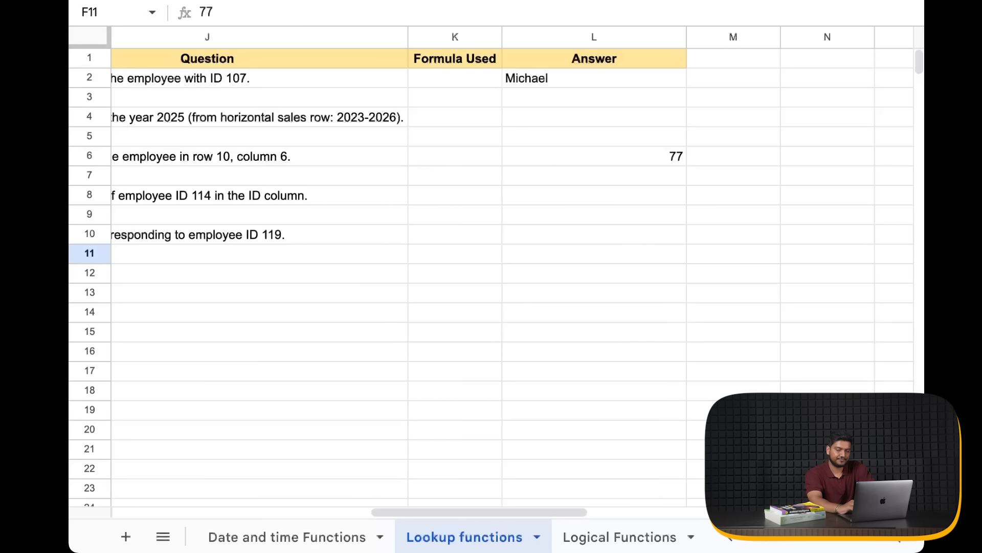
scroll(465, 264, "left", 2)
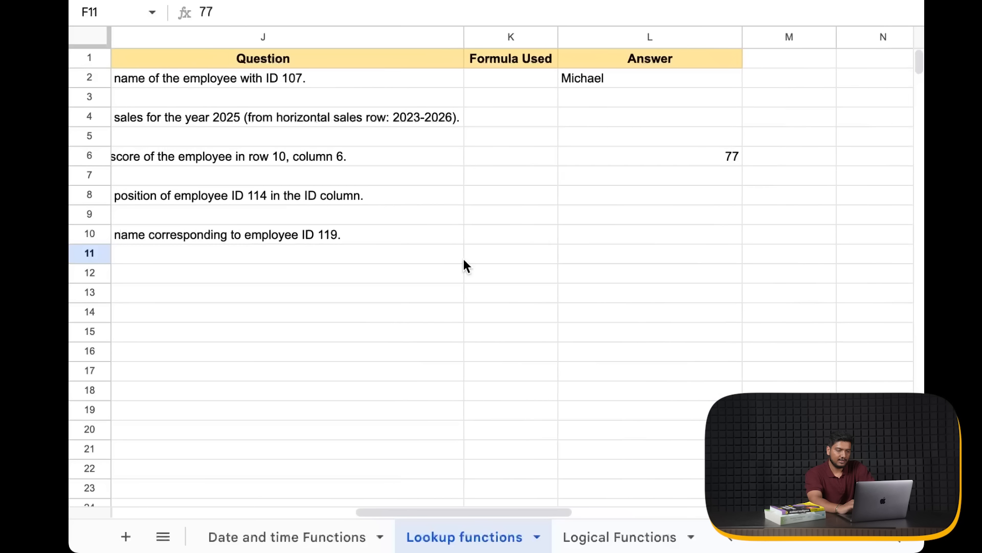
scroll(462, 258, "left", 10)
scroll(463, 258, "right", 5)
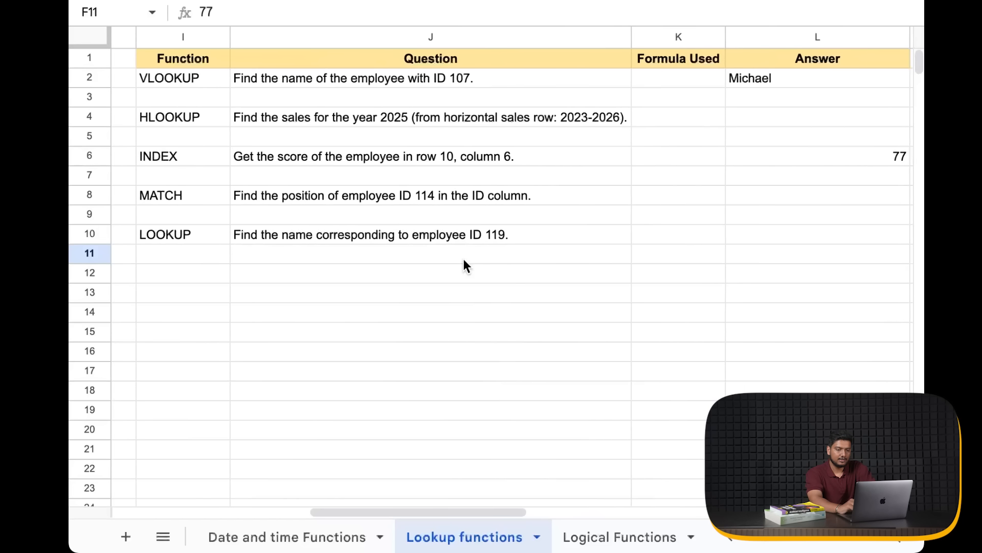
Enter =MATCH(114, A2:A21, 0) in L8 to find the position of employee ID 114 in the ID column
left_click(739, 197)
scroll(657, 304, "left", 1)
scroll(656, 305, "left", 10)
scroll(657, 305, "right", 10)
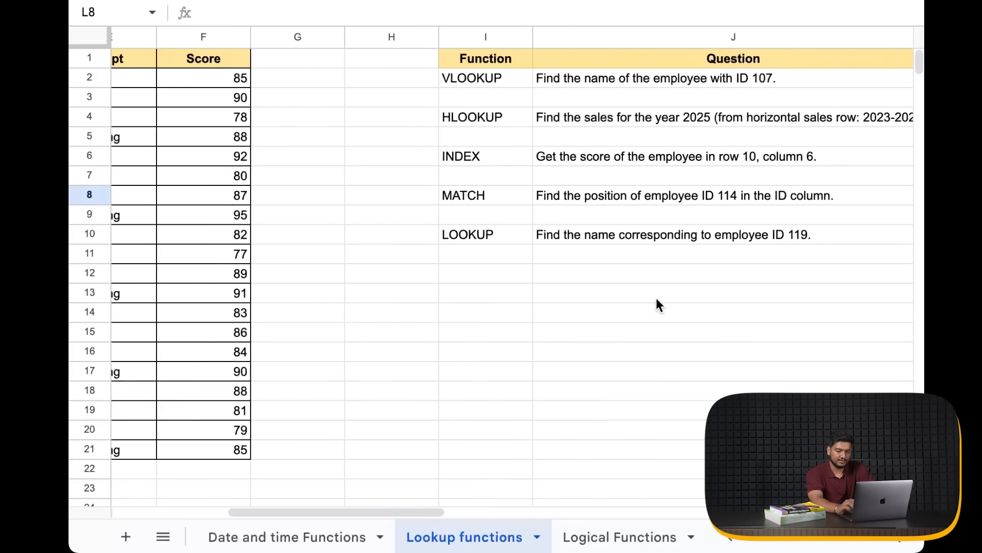
type("=match")
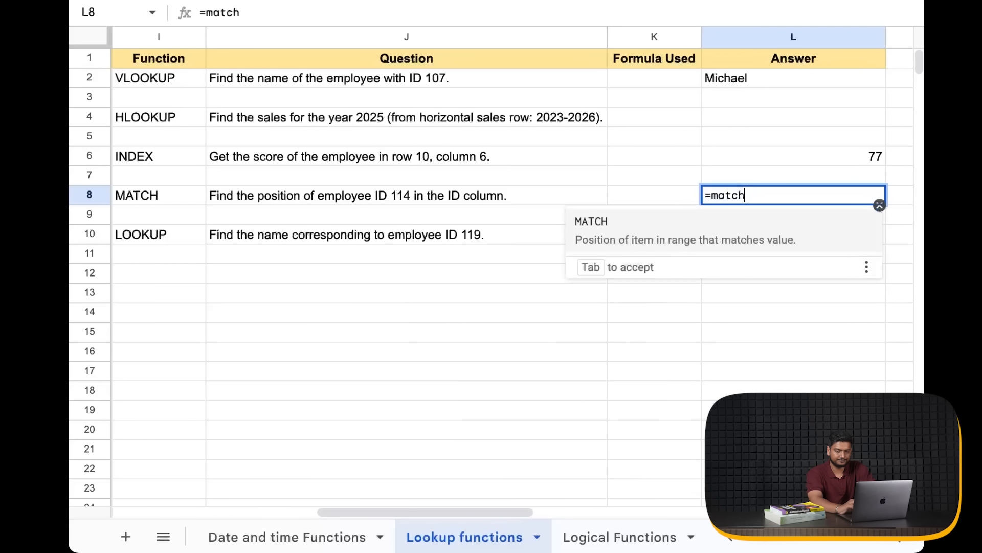
key("Tab")
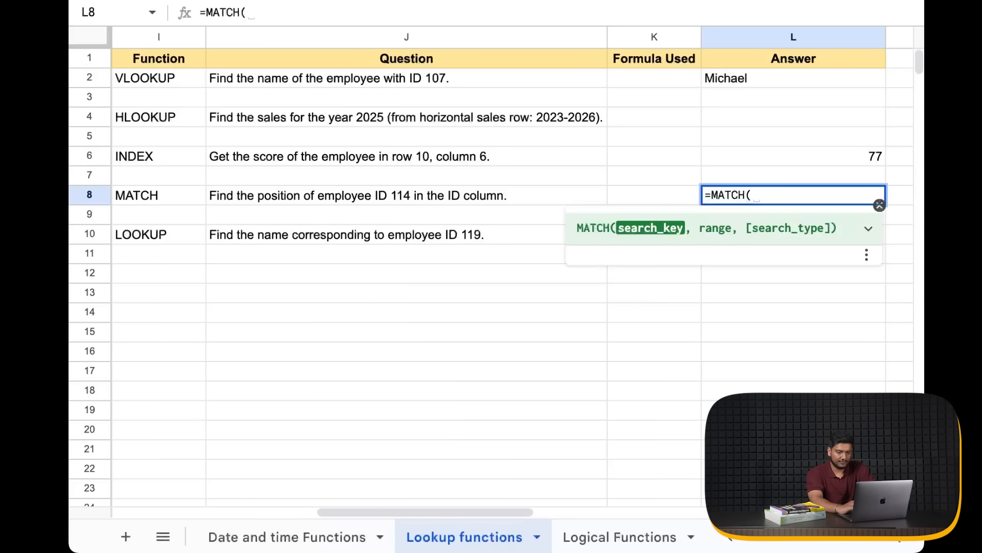
type("114,")
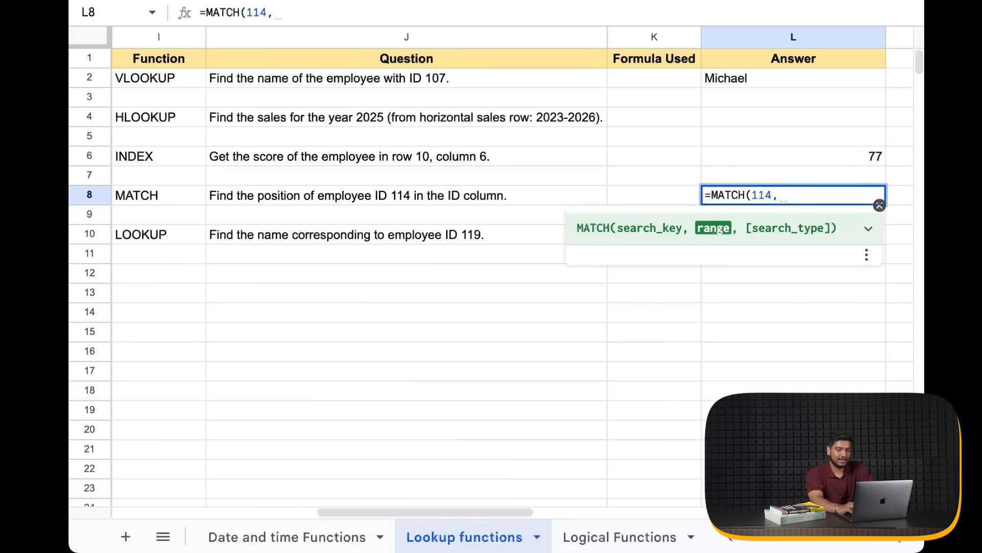
type("A2")
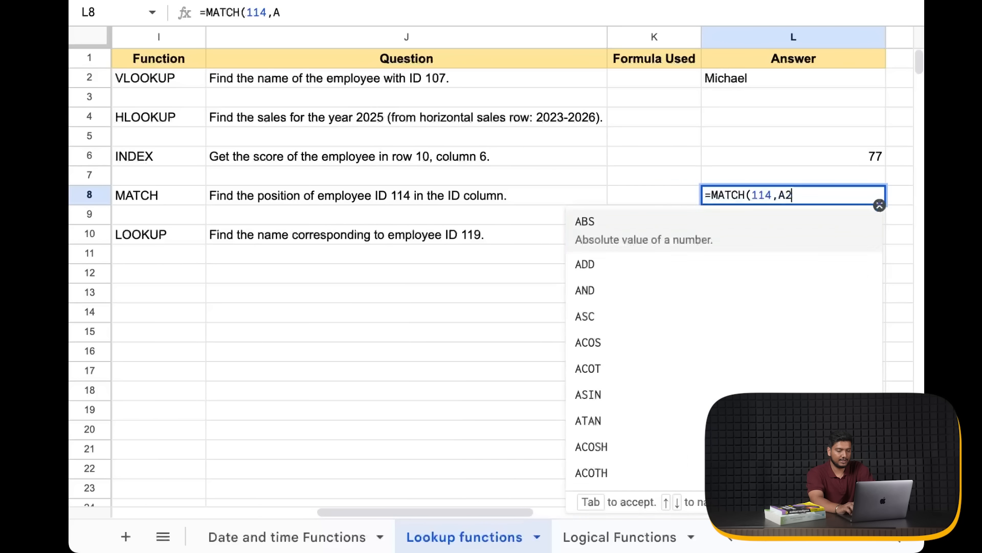
type(":A2")
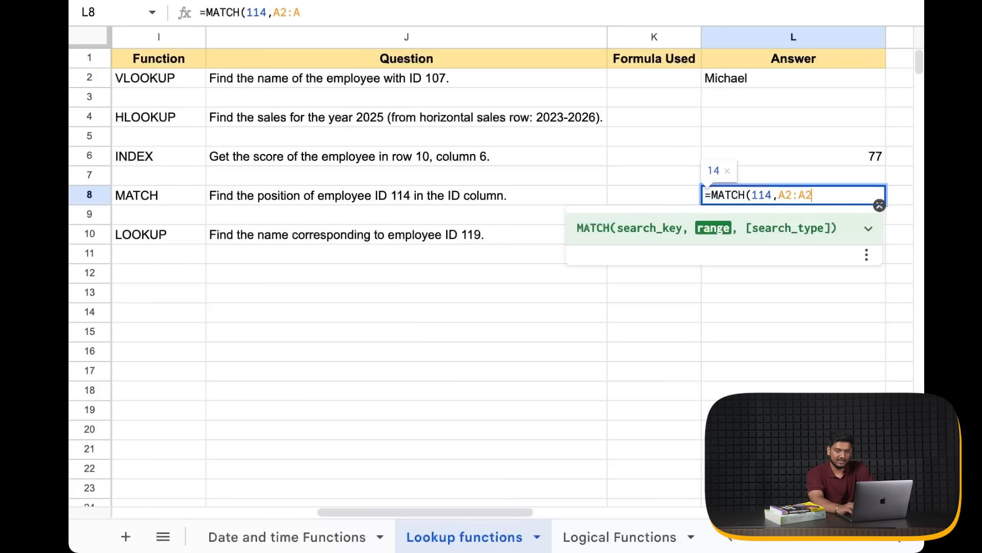
type("1, ")
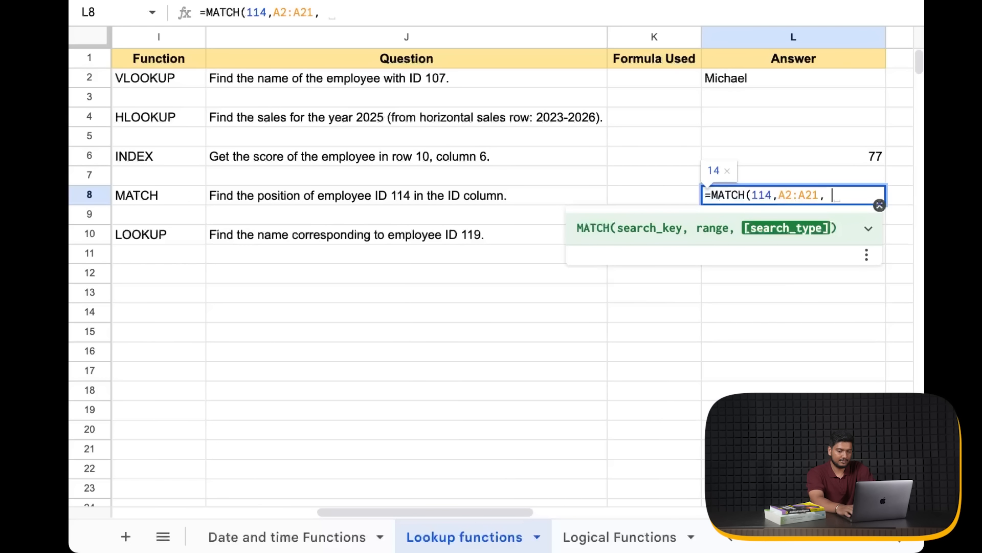
type("0)")
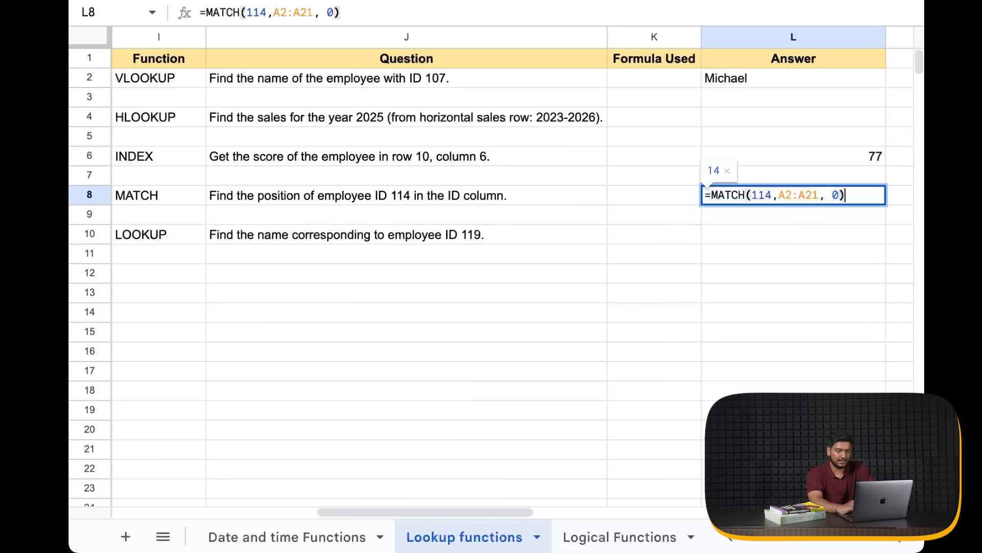
key("Return")
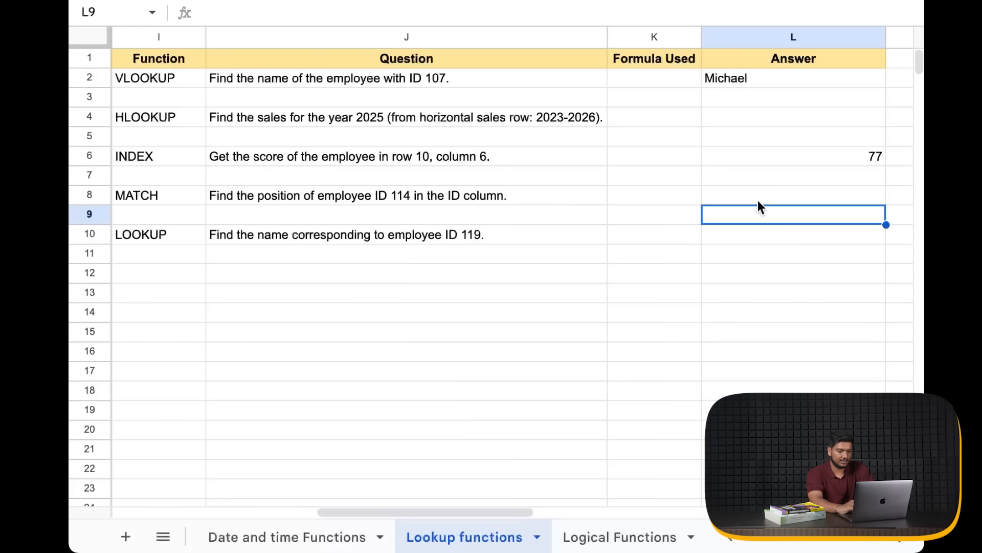
Compare the MATCH result in L8 with the sheet row that holds employee ID 114
left_click(835, 189)
scroll(744, 231, "right", 5)
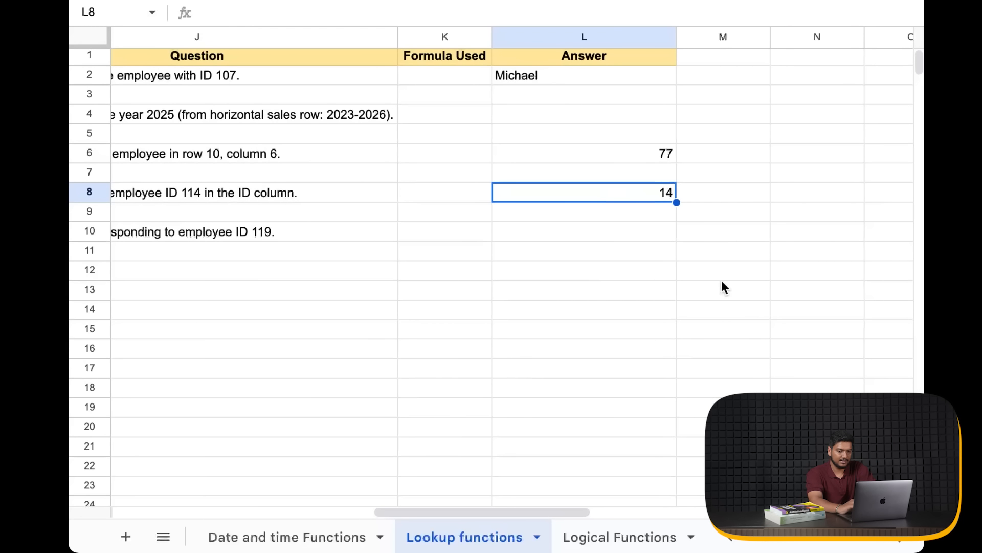
scroll(722, 281, "left", 10)
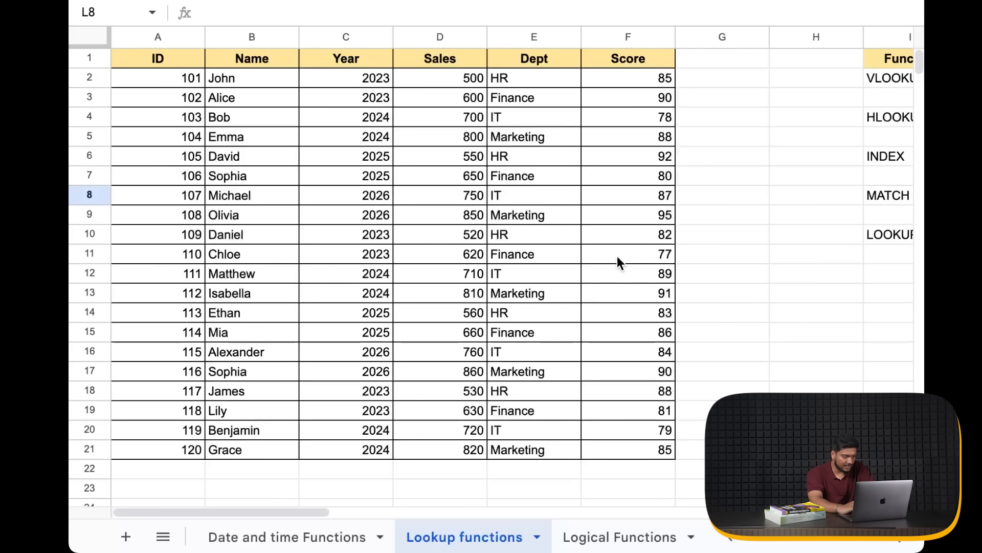
left_click(197, 332)
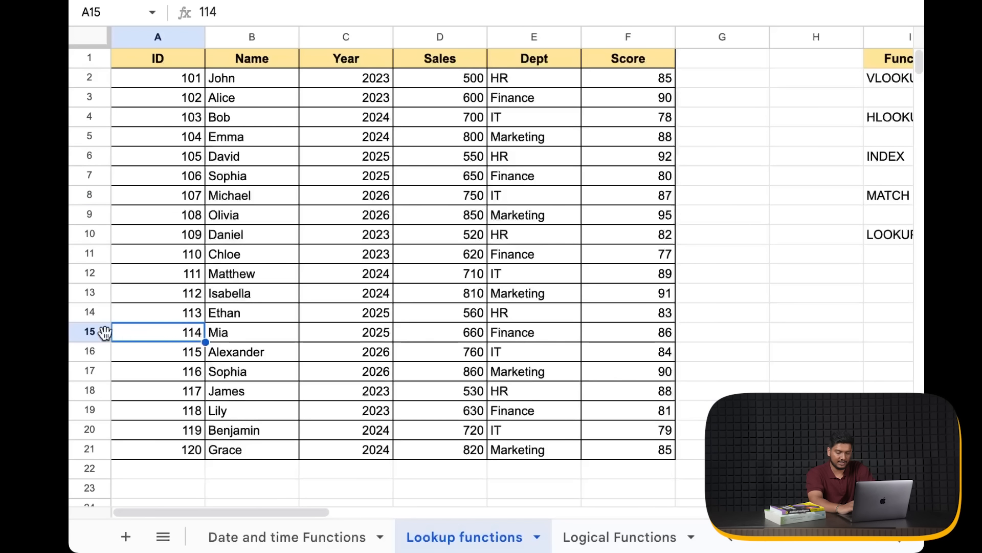
left_click(89, 332)
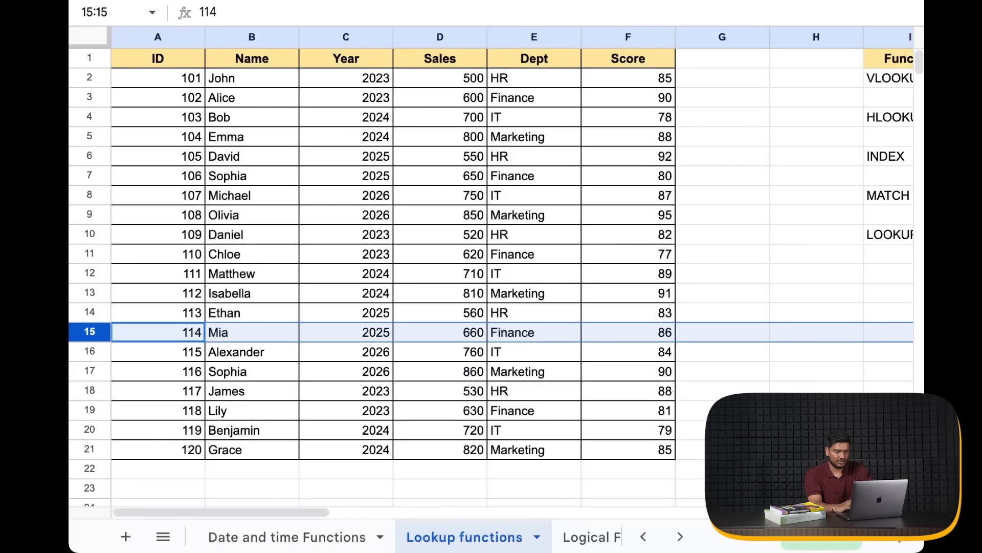
Enter =LOOKUP(119, A2:A21, B2:B21) in L10 to return the name for employee ID 119
scroll(807, 390, "right", 10)
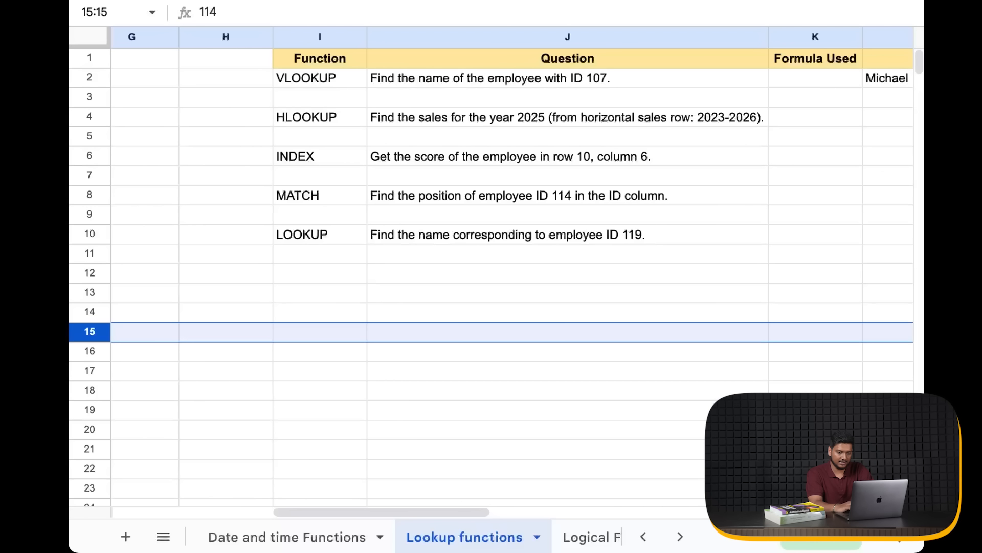
scroll(706, 289, "right", 3)
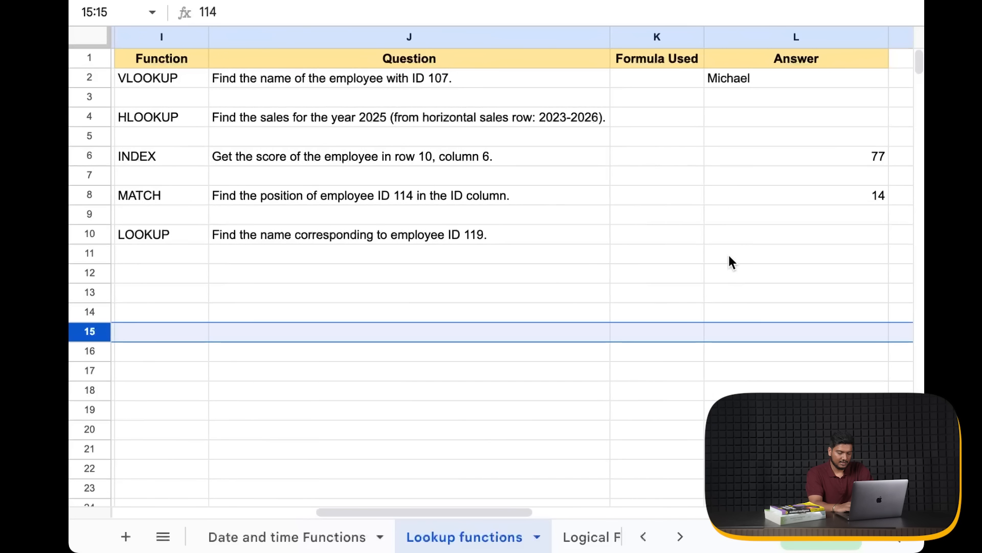
left_click(763, 236)
type("=")
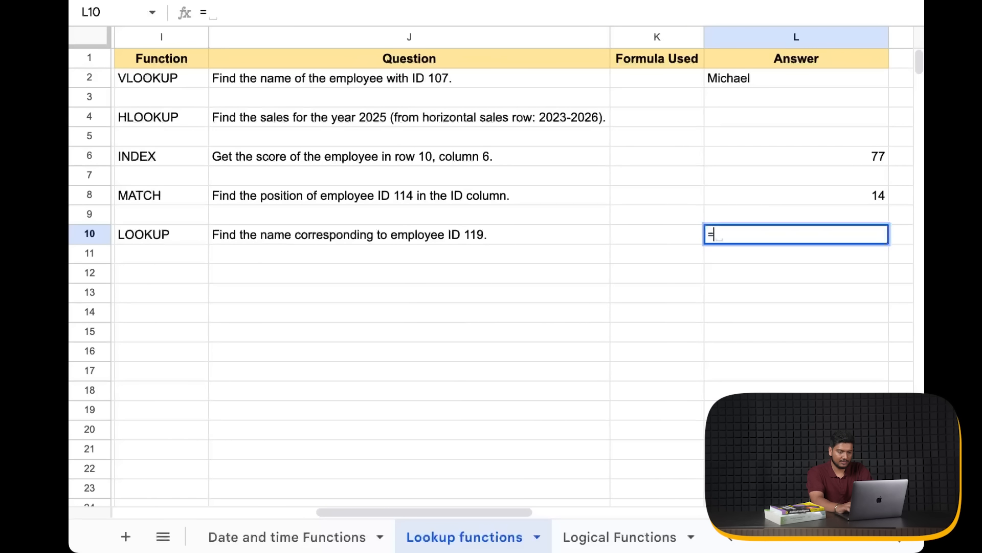
type("lookup(")
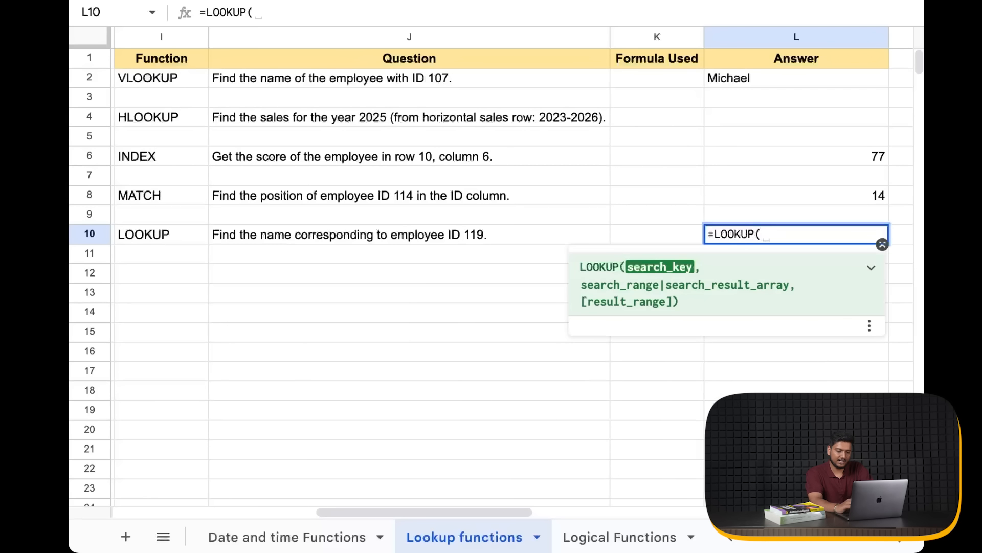
type("119,")
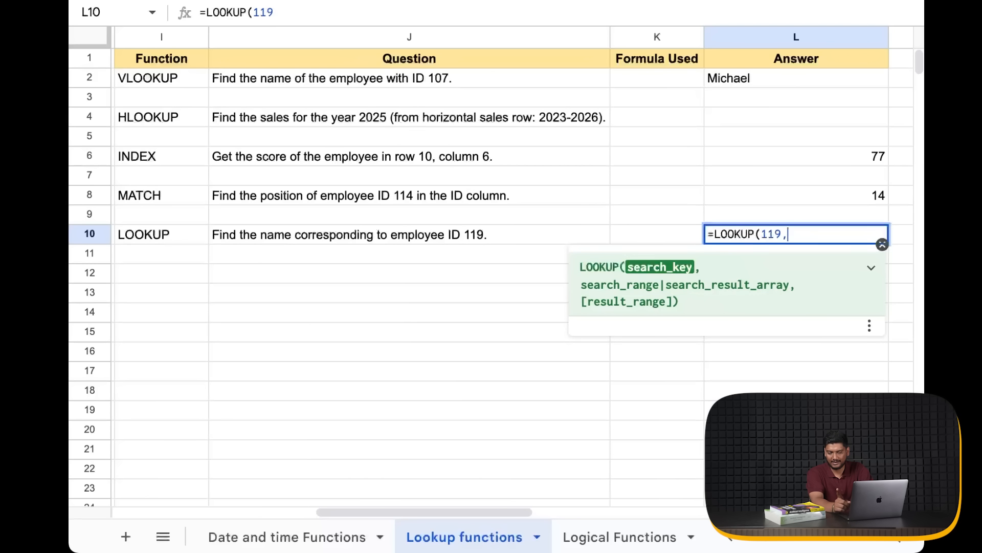
type("A2")
key("BackSpace")
type("2:A")
key("BackSpace")
type("A21, ")
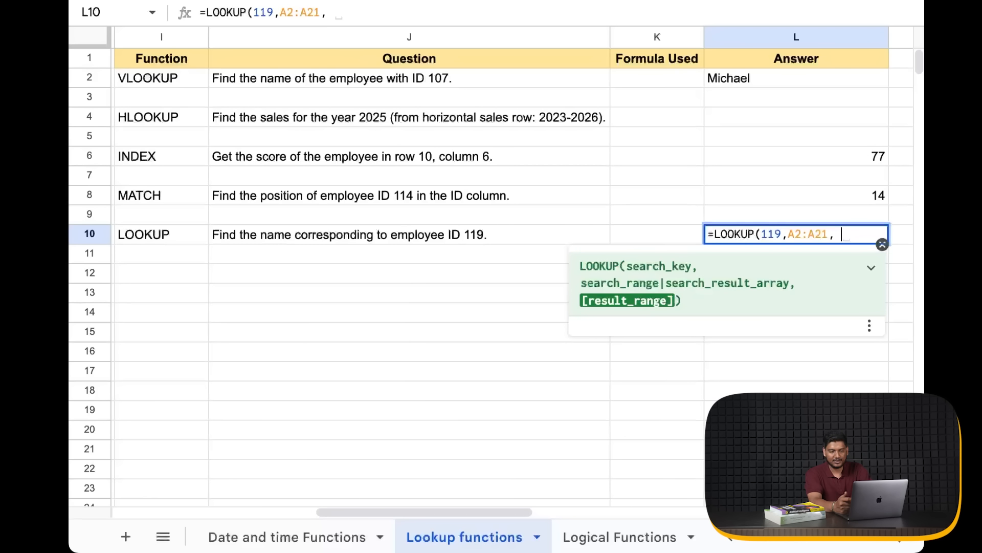
type("B2")
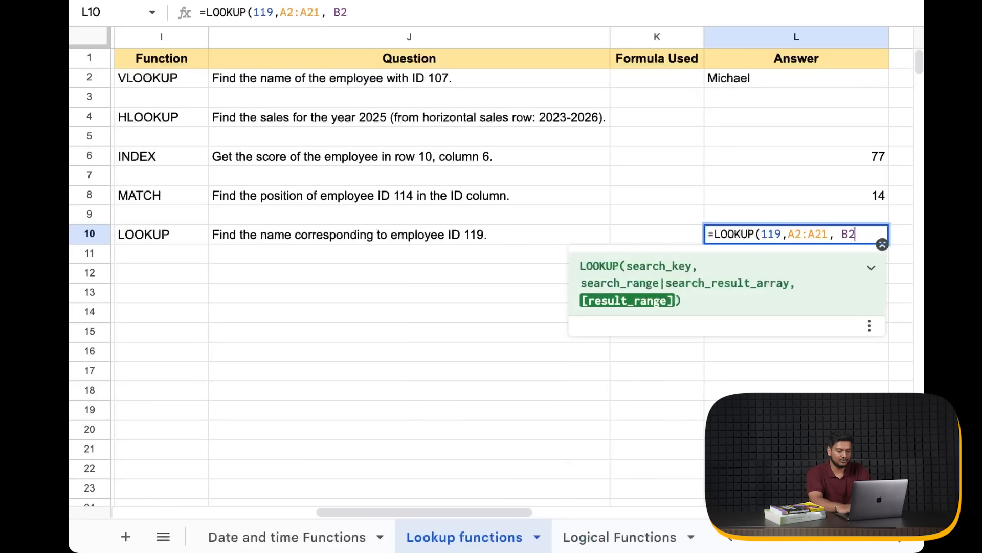
type(":B21")
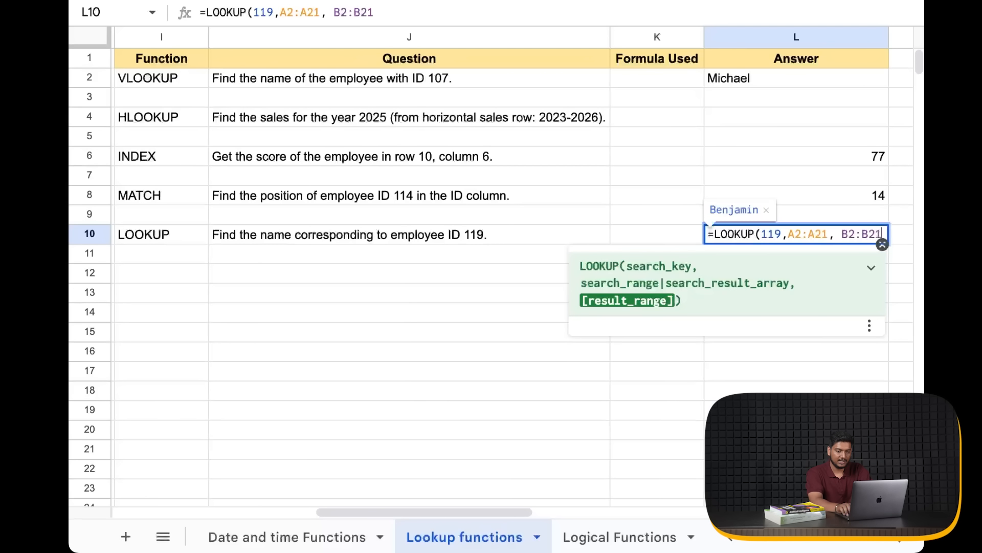
key("Return")
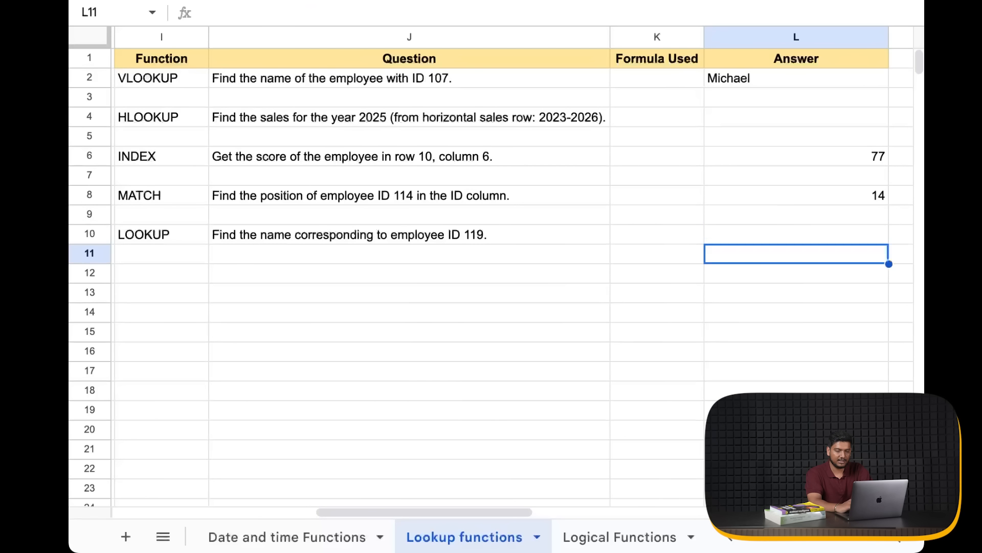
Replace the answer in L10 with =LOOKUP(119, A2:A21, F2:F21) to return the score for employee ID 119
left_click(776, 236)
key("super+z")
scroll(795, 274, "right", 3)
double_click(766, 237)
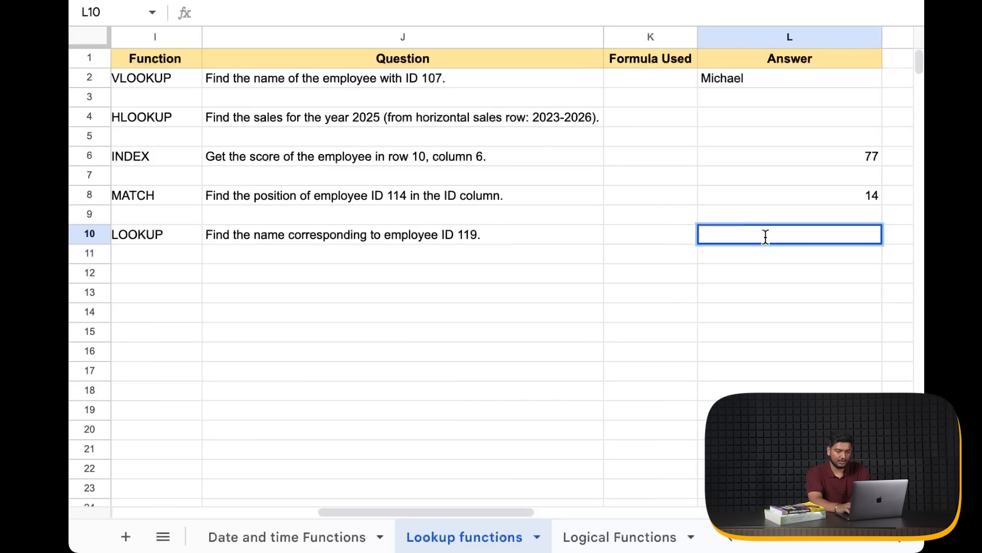
type("=LOOKUP(")
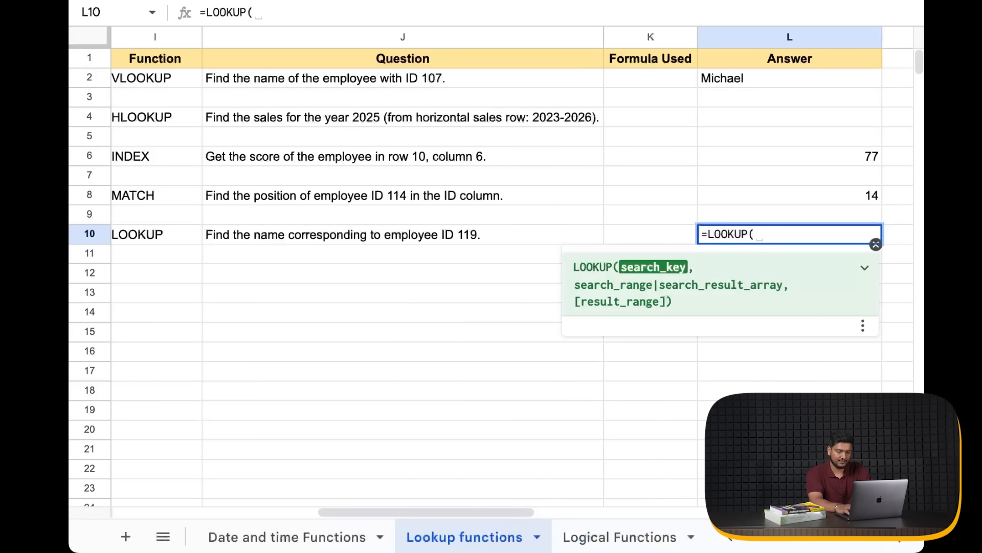
type("119, ")
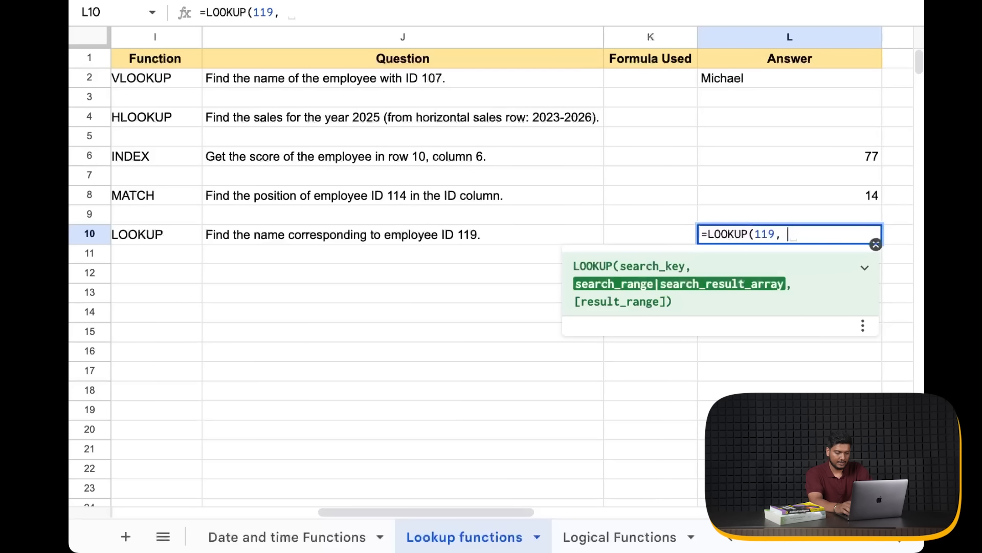
type("A2:")
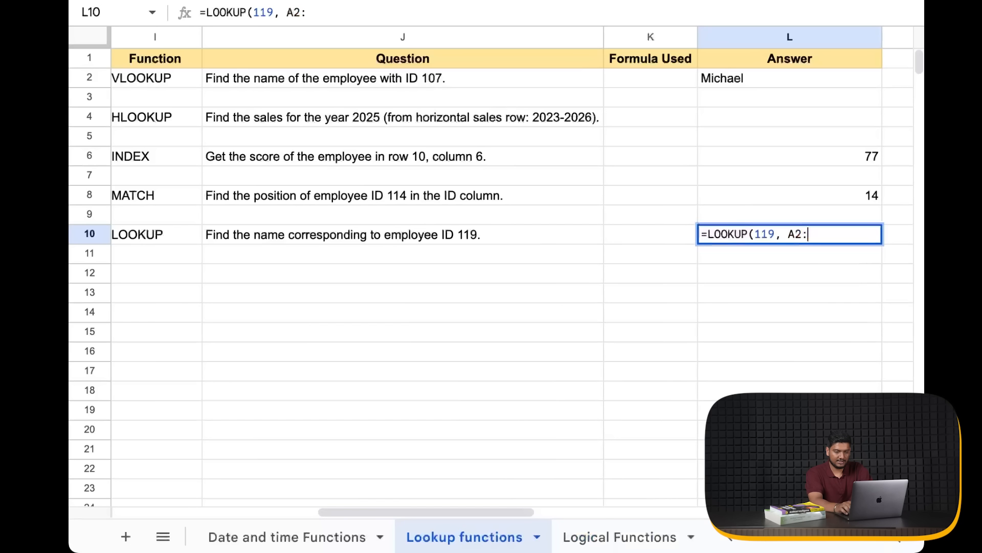
type("a21,")
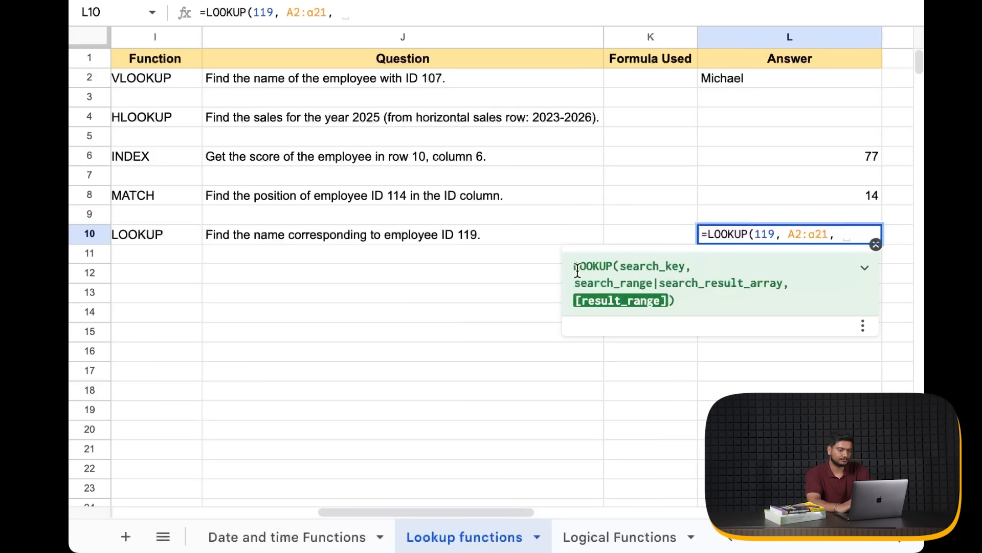
scroll(383, 256, "left", 8)
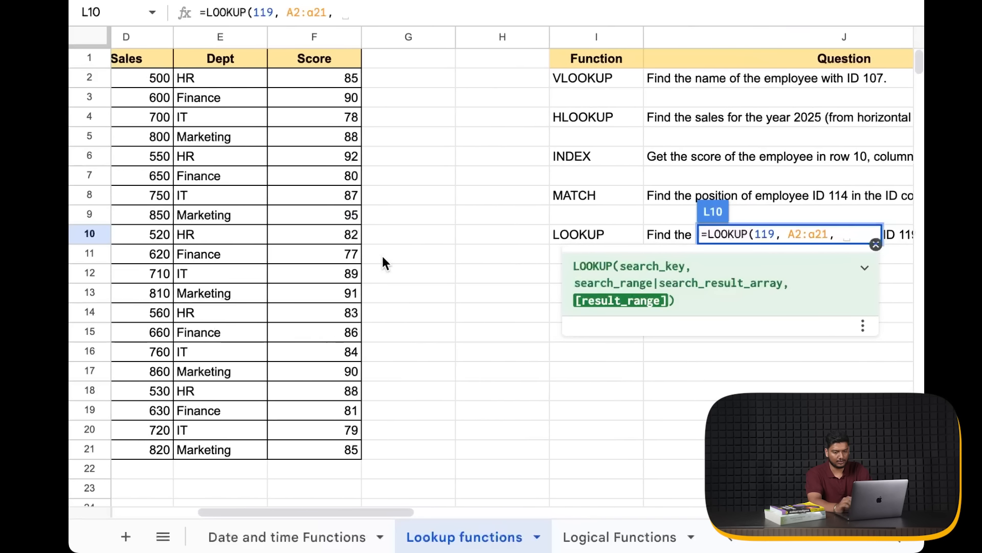
type("F2:")
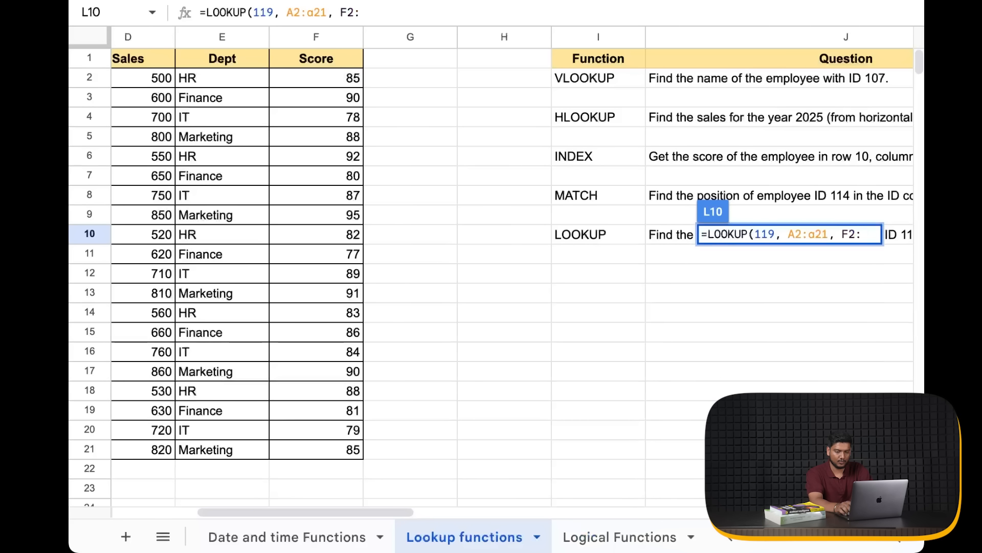
type("F21)")
key("Return")
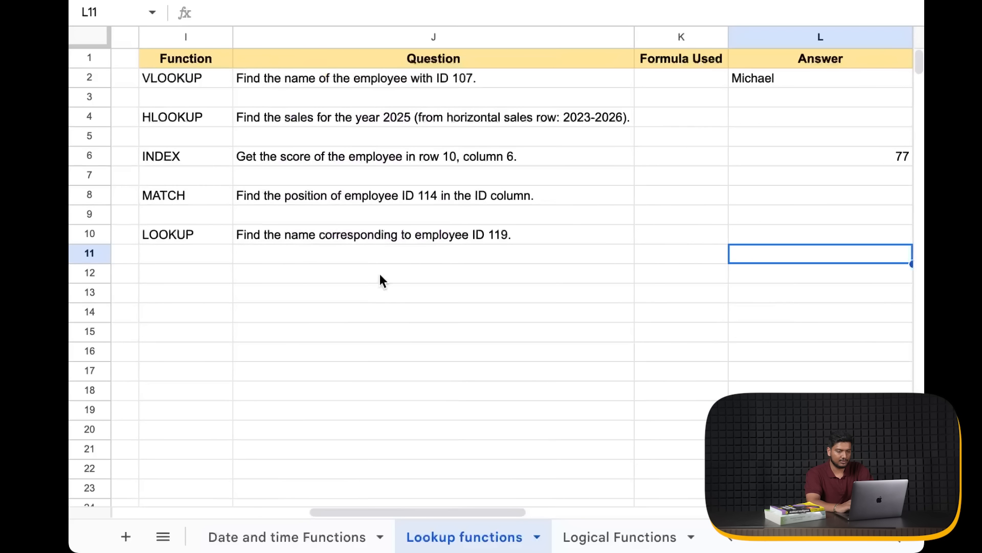
Check the LOOKUP result in L10 against the Score column of the employee table
scroll(386, 326, "right", 5)
left_click(529, 237)
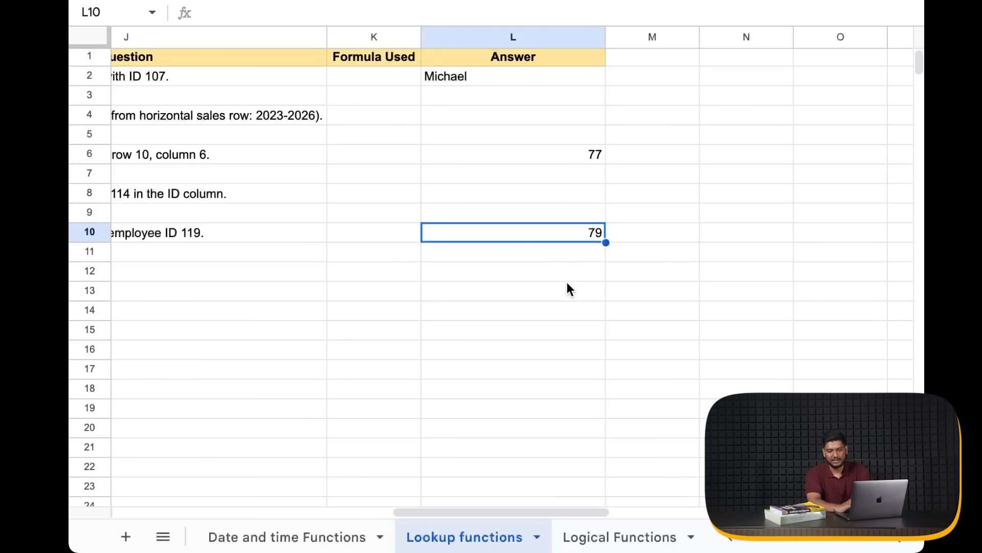
scroll(567, 288, "left", 1)
scroll(567, 283, "left", 10)
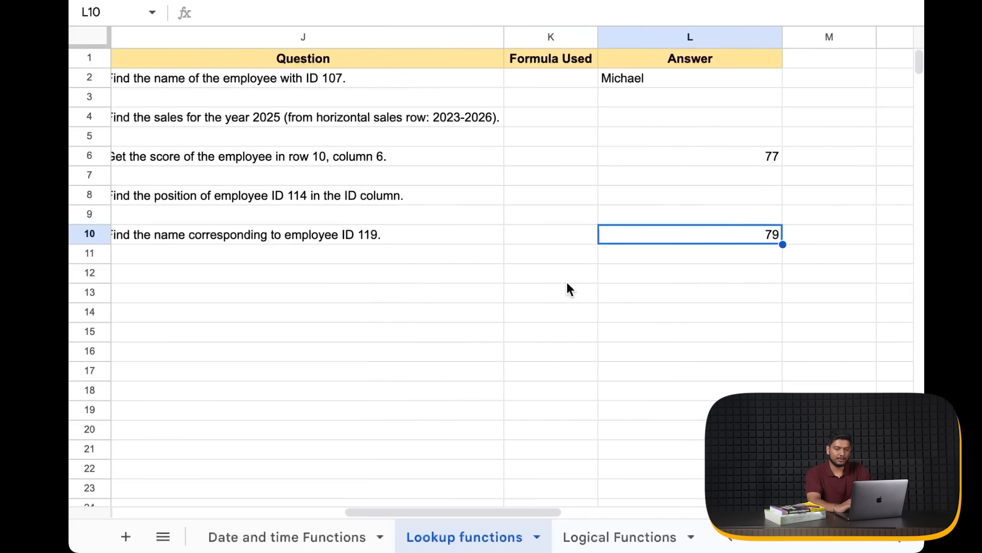
scroll(568, 287, "down", 1)
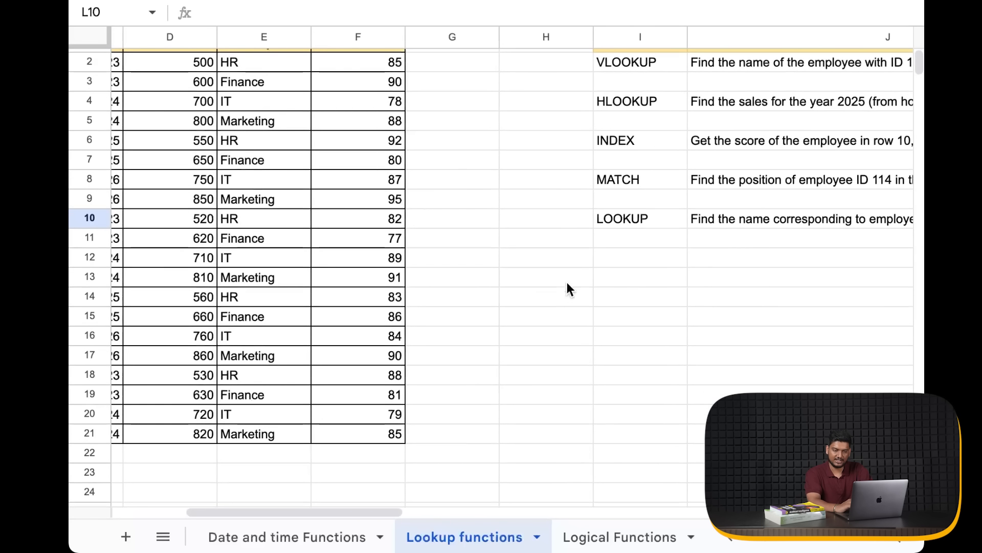
scroll(568, 288, "right", 3)
scroll(568, 287, "down", 1)
scroll(567, 288, "right", 2)
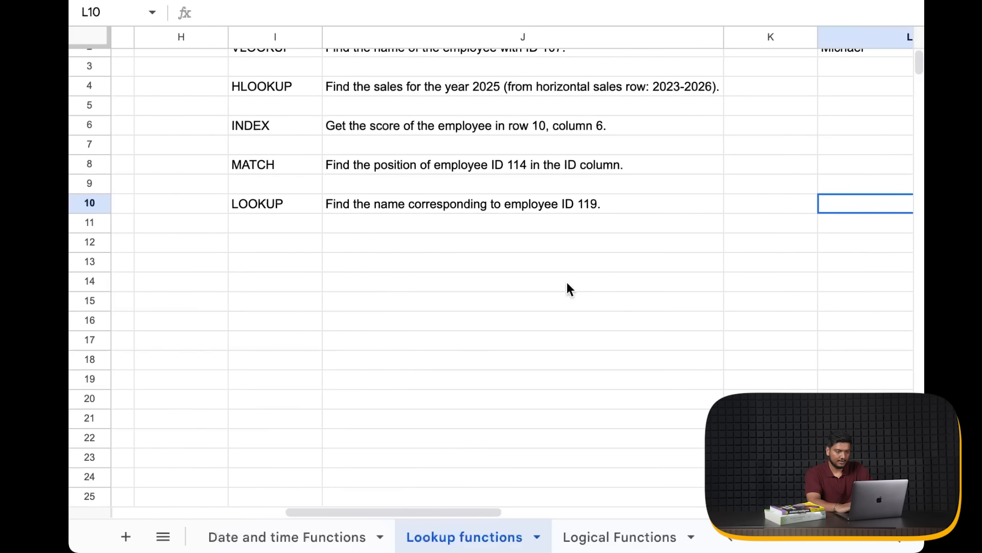
left_click(276, 207)
scroll(564, 302, "left", 7)
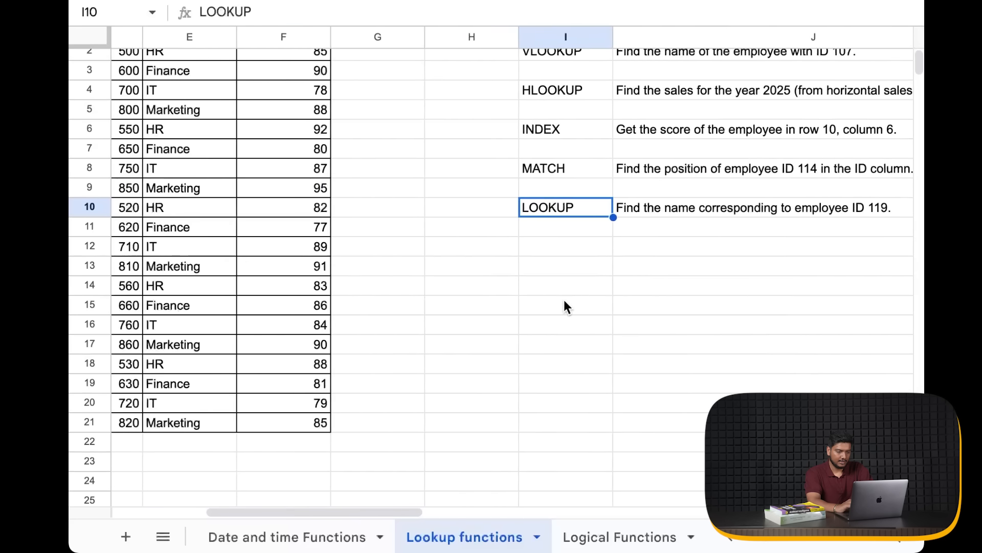
scroll(564, 302, "down", 6)
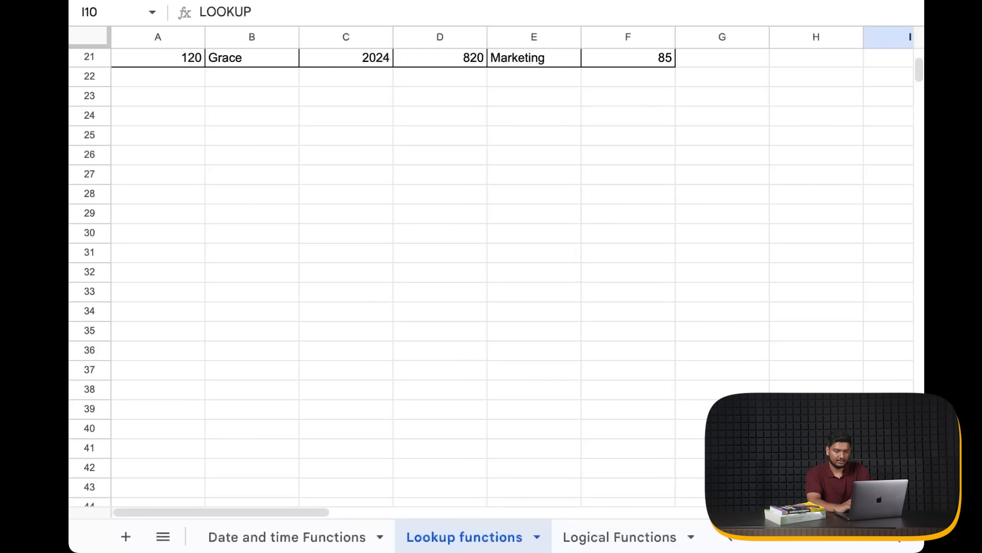
left_click(169, 155)
type("transaper")
key("BackSpace")
key("BackSpace")
key("BackSpace")
key("BackSpace")
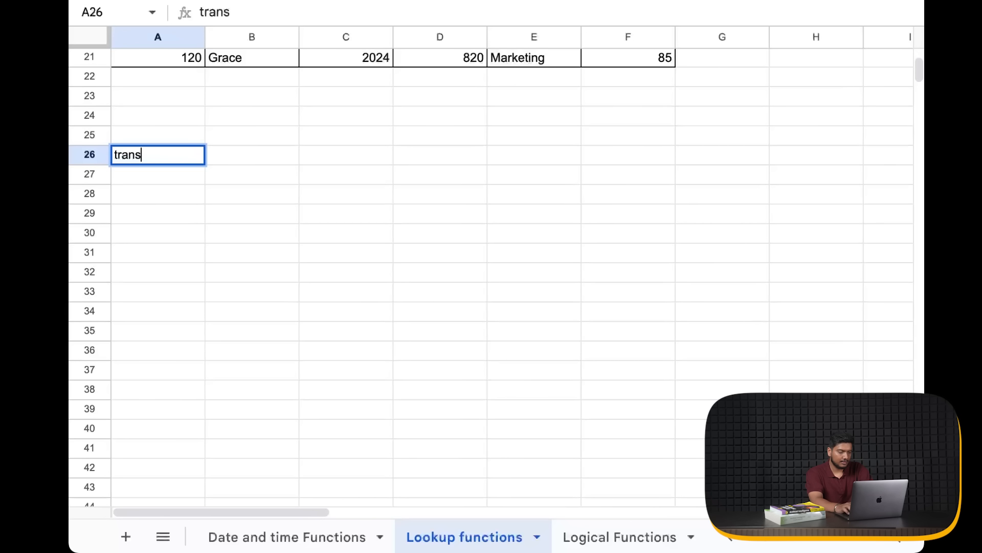
type("pose")
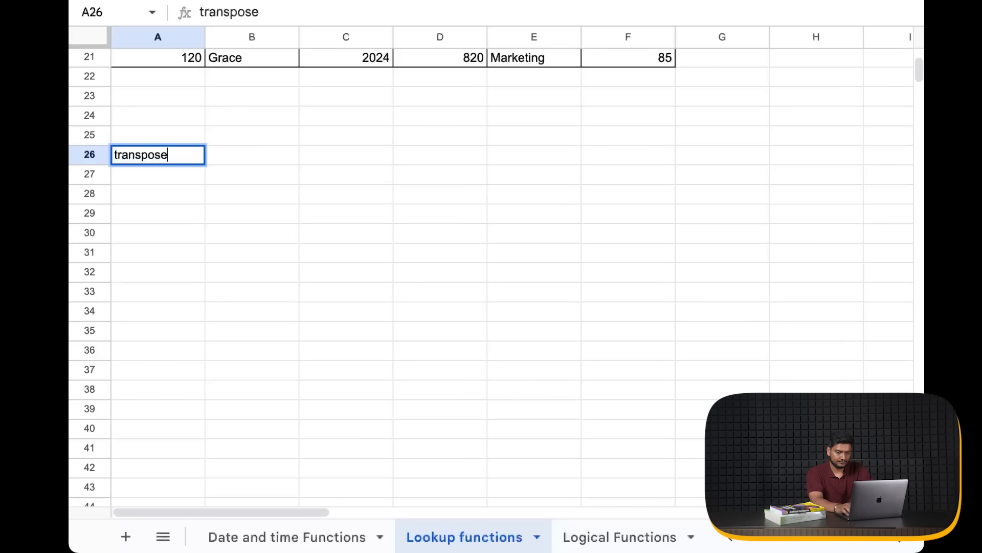
key("Escape")
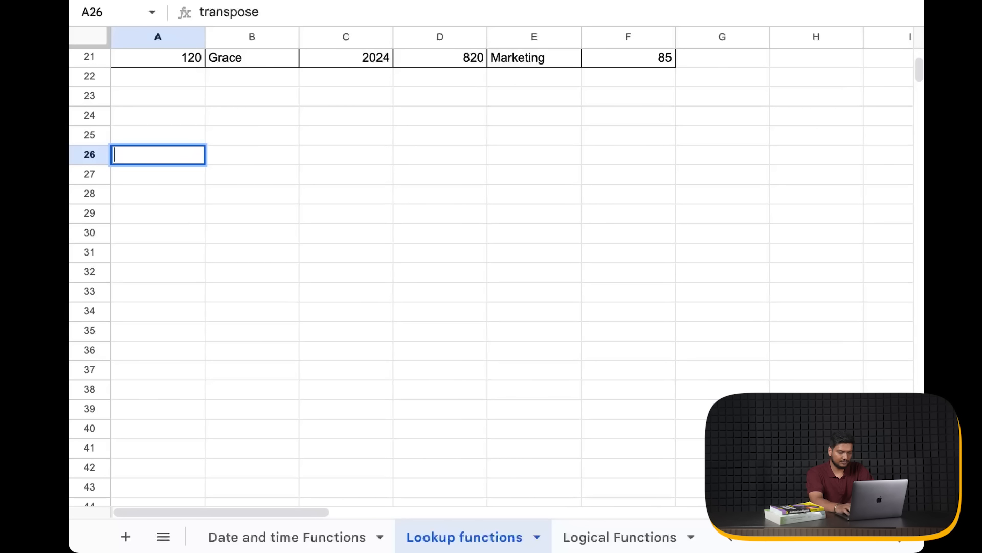
Enter =TRANSPOSE(C1:E21) in A26 to lay out the Year, Sales and Dept columns horizontally below the table
type("=tran")
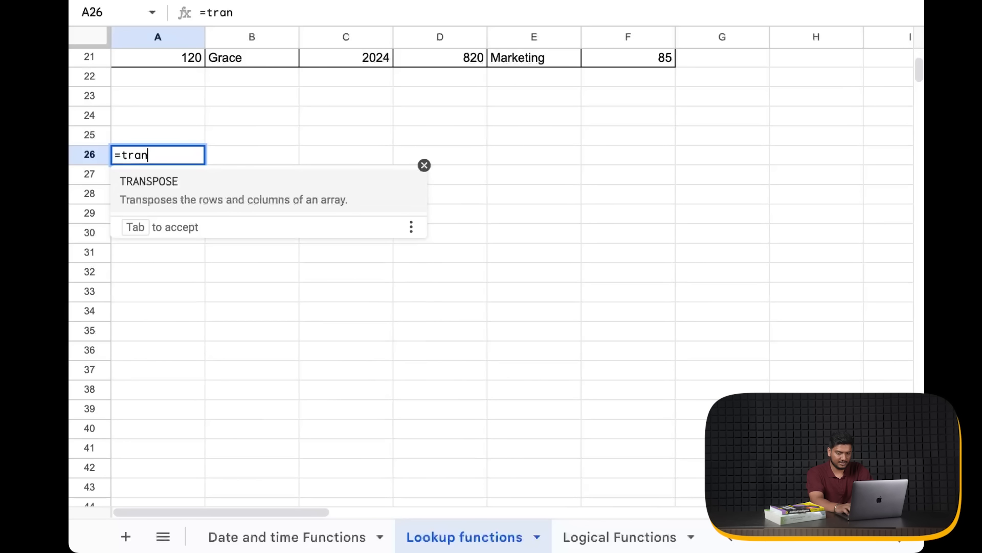
key("Tab")
type("C2")
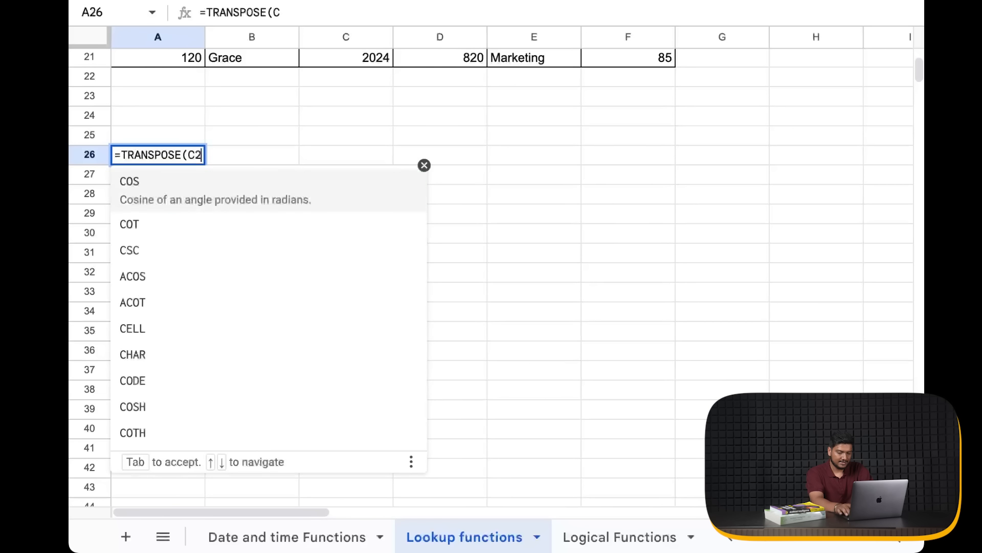
key("BackSpace")
type("1:E21")
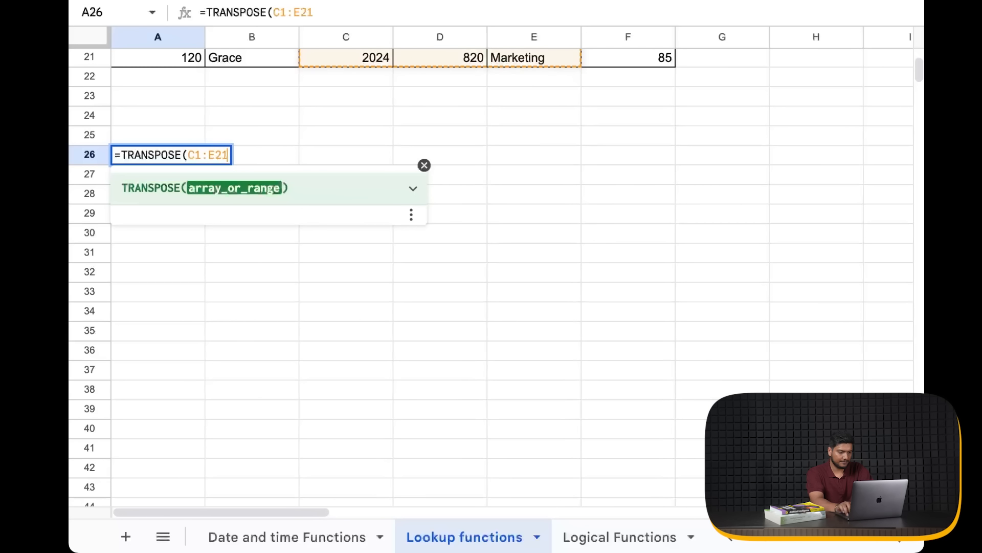
key("Return")
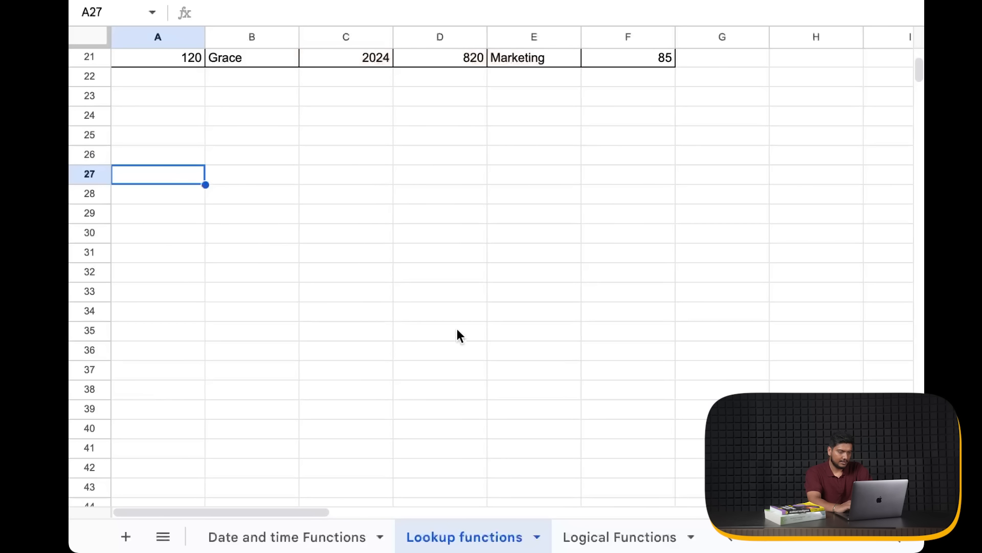
Examine the transposed Year, Sales and Dept rows below the employee table across their columns
scroll(390, 262, "right", 3)
scroll(391, 262, "up", 5)
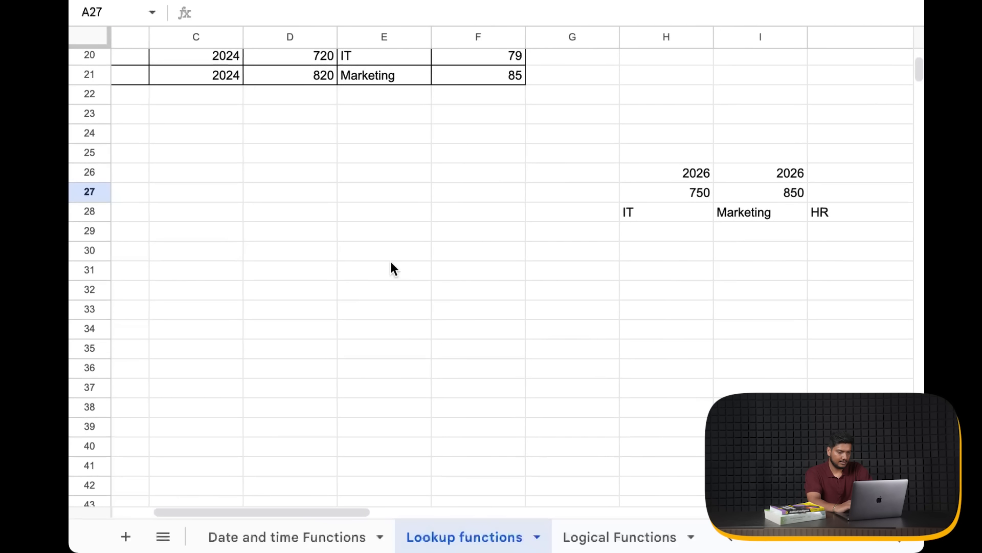
scroll(391, 262, "left", 3)
scroll(391, 262, "down", 5)
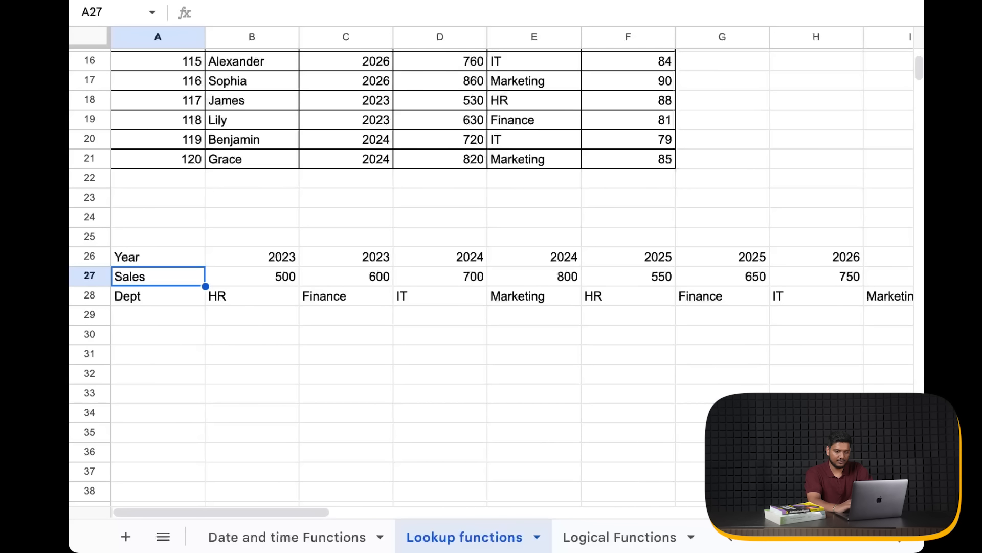
scroll(656, 375, "right", 10)
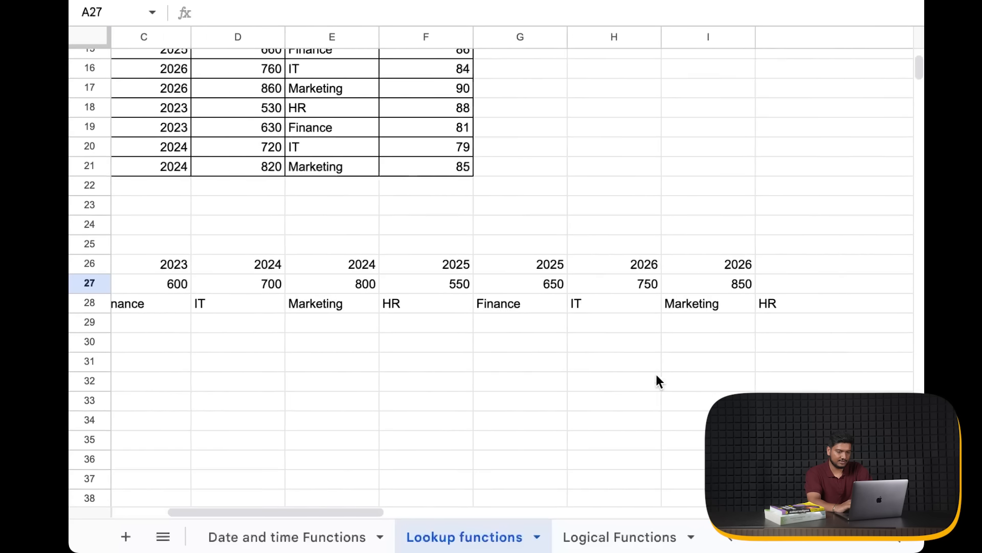
Enter =HLOOKUP(2025, A26:U28, 2, False) in L4 to return the sales for the year 2025 from the transposed rows
scroll(656, 375, "up", 4)
scroll(656, 374, "up", 5)
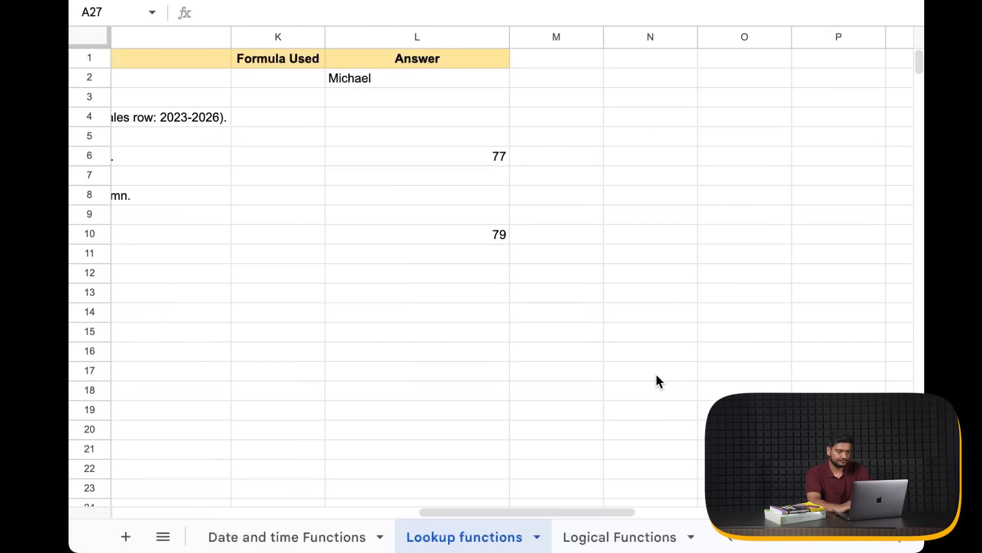
scroll(656, 374, "right", 1)
scroll(447, 202, "left", 3)
left_click(448, 121)
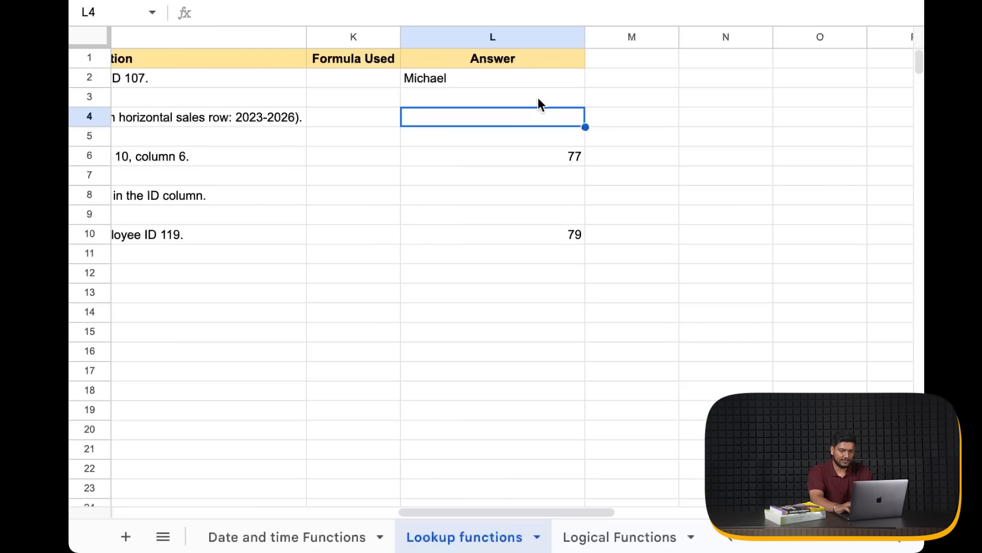
double_click(469, 114)
type("=hloo")
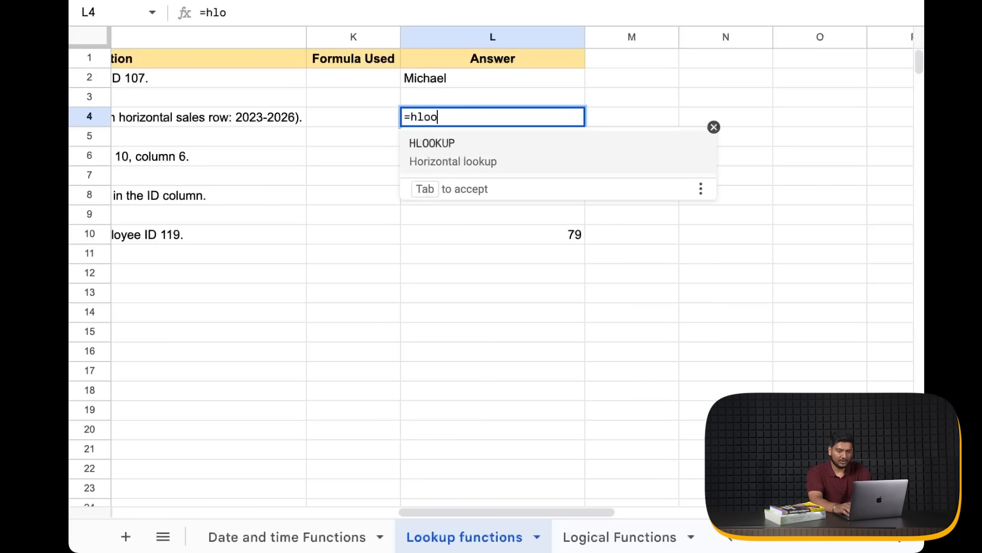
key("Tab")
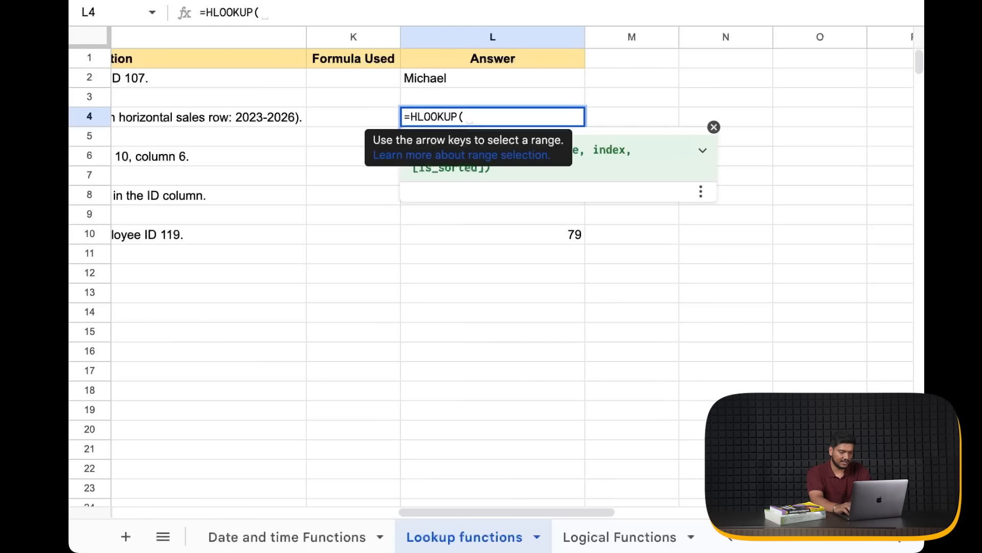
type("2025,")
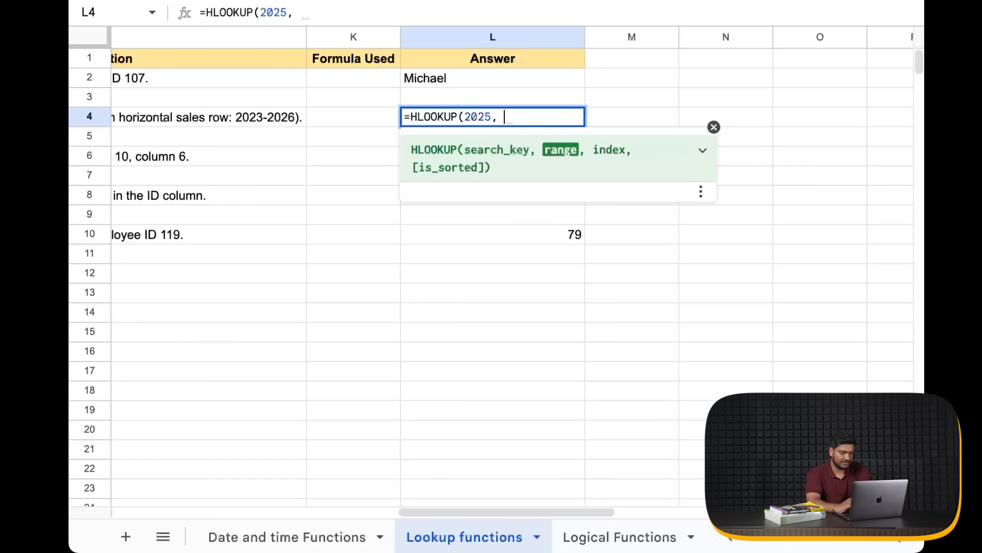
scroll(359, 163, "left", 5)
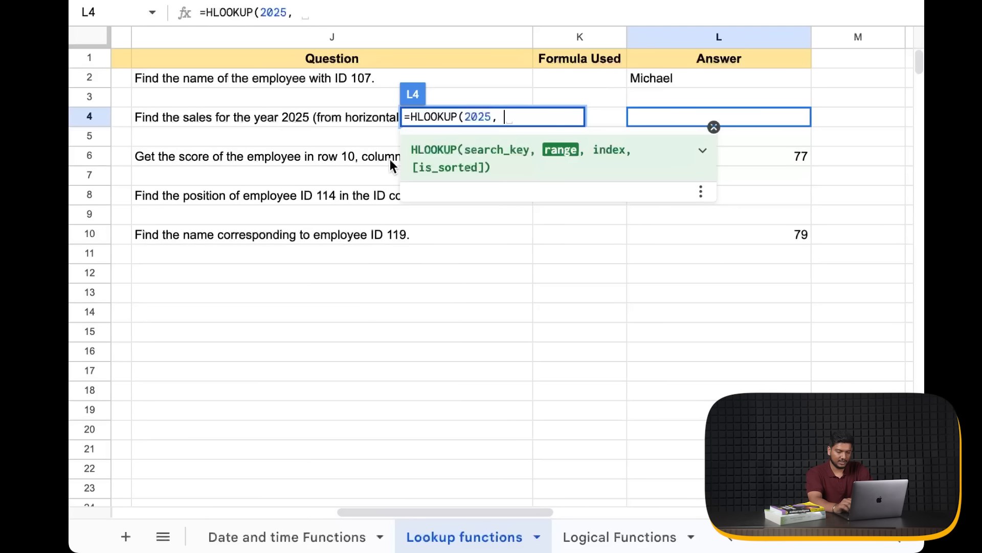
type("A26:")
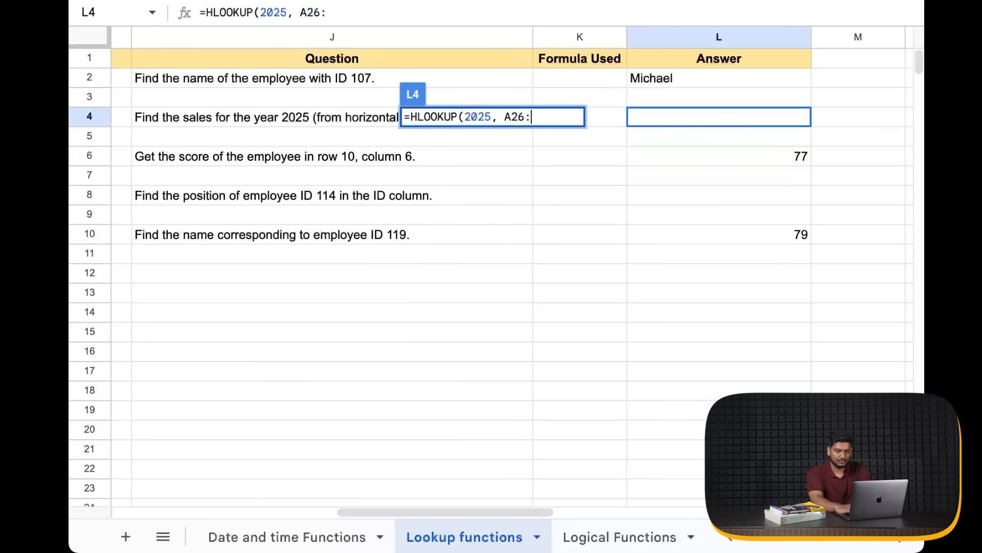
type("U28, 2, False)")
key("Return")
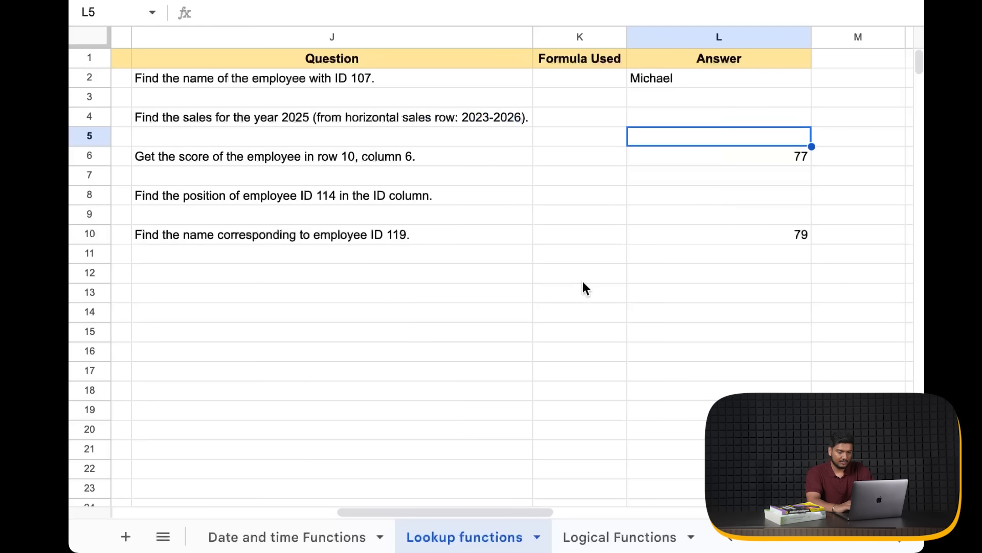
Check the answer cell L4 and select A26, the Year heading of the transposed rows
left_click(725, 116)
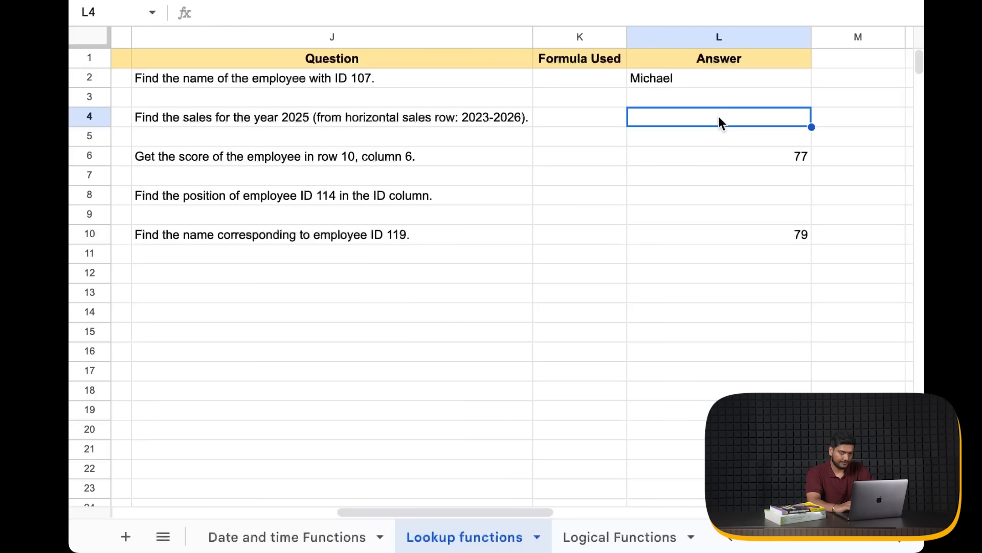
scroll(696, 222, "down", 1)
scroll(696, 222, "left", 1)
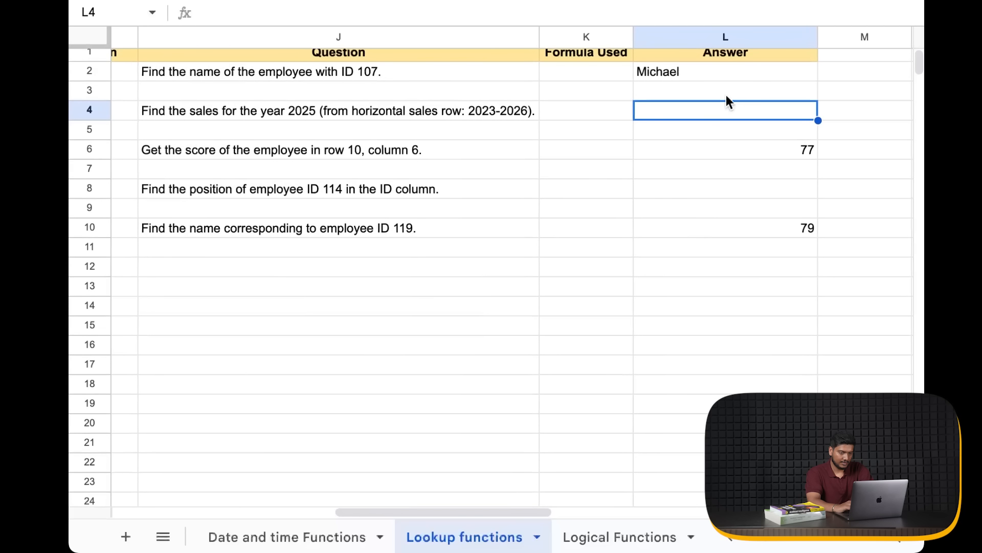
left_click(738, 134)
left_click(735, 110)
scroll(708, 302, "left", 10)
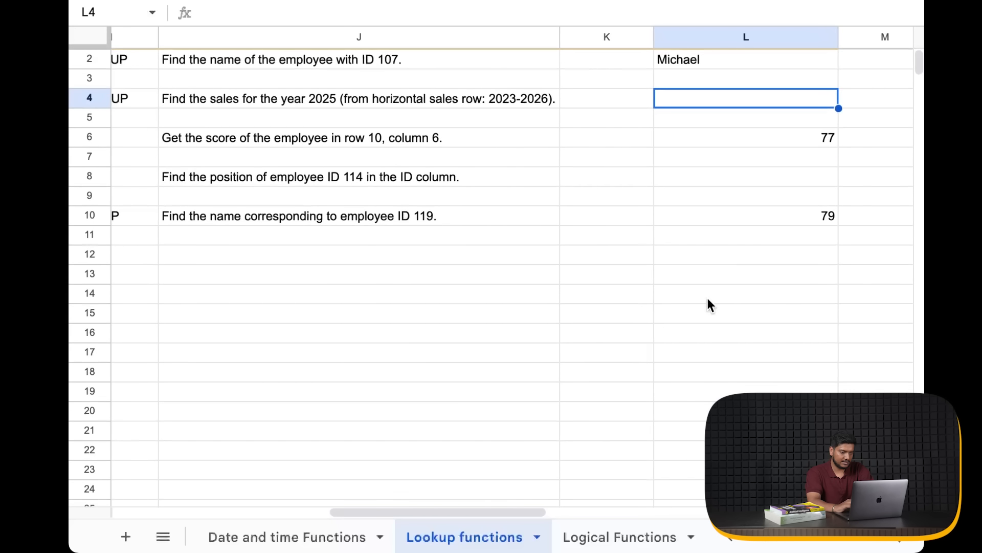
scroll(708, 302, "down", 4)
scroll(708, 301, "down", 4)
scroll(709, 300, "left", 2)
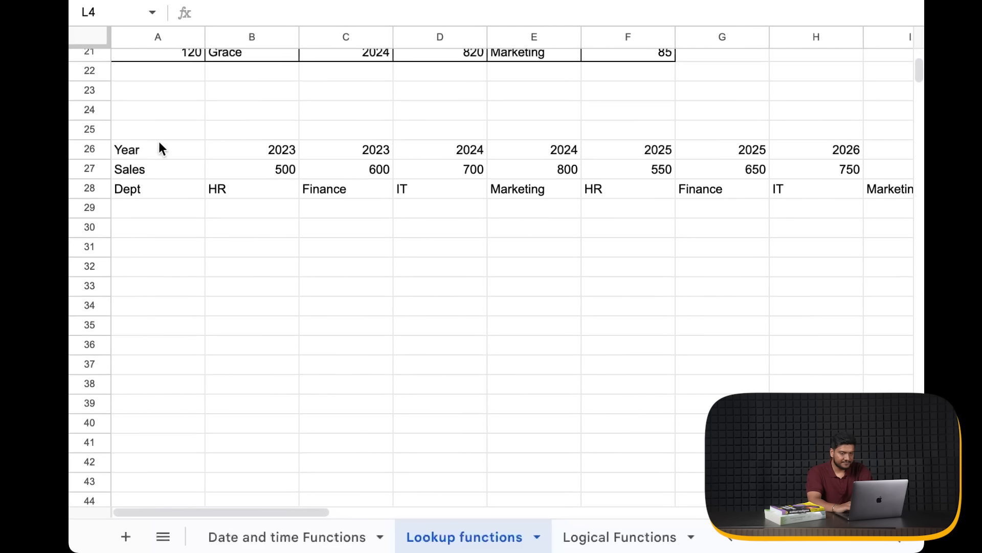
left_click(153, 150)
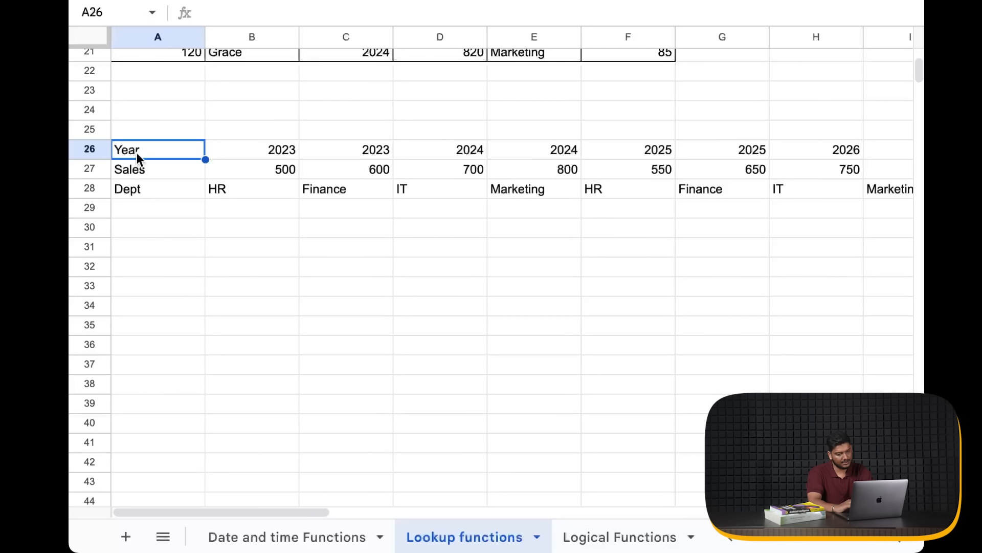
Examine the 2025 entries and their sales in the transposed Year and Sales rows
scroll(379, 215, "up", 3)
scroll(379, 215, "right", 5)
scroll(379, 211, "right", 3)
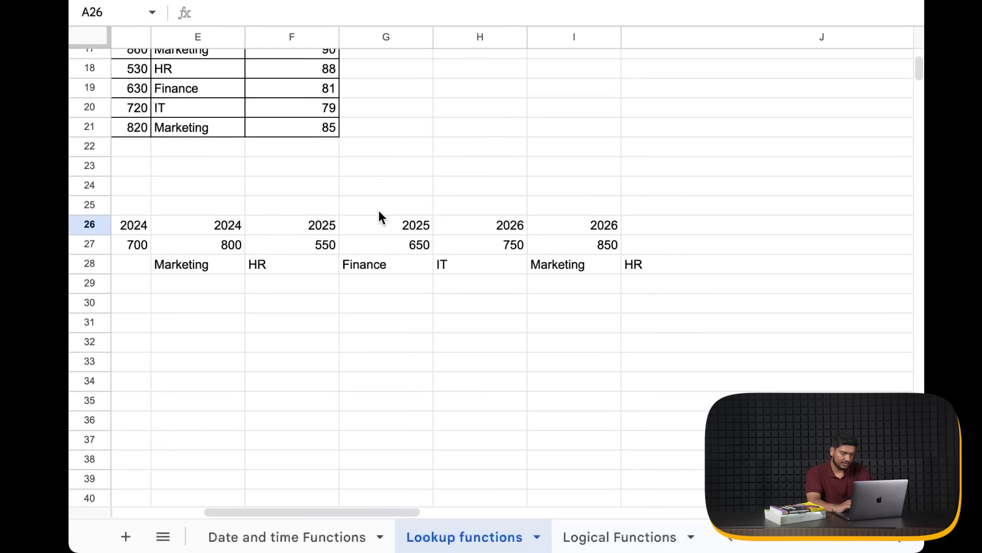
scroll(573, 232, "left", 3)
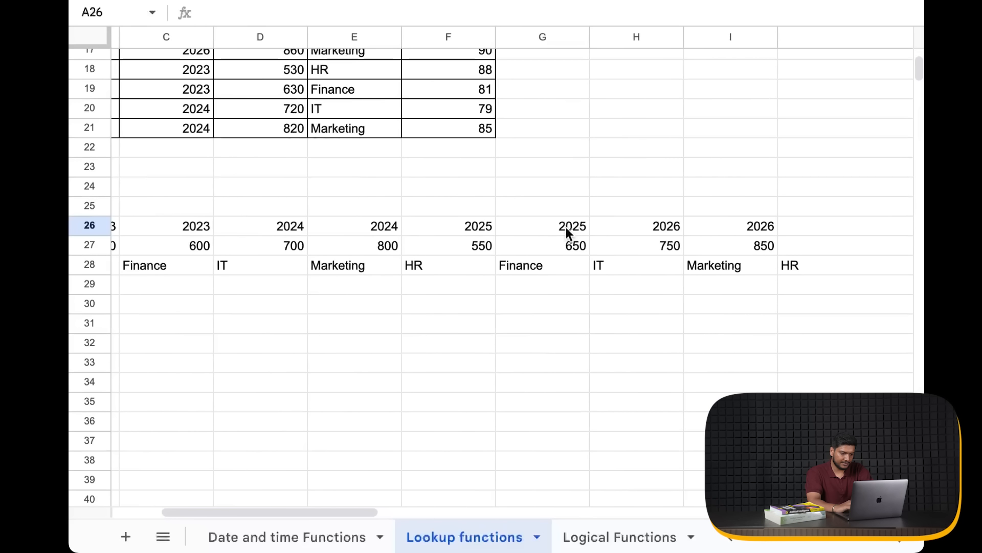
scroll(475, 231, "left", 4)
scroll(475, 231, "down", 1)
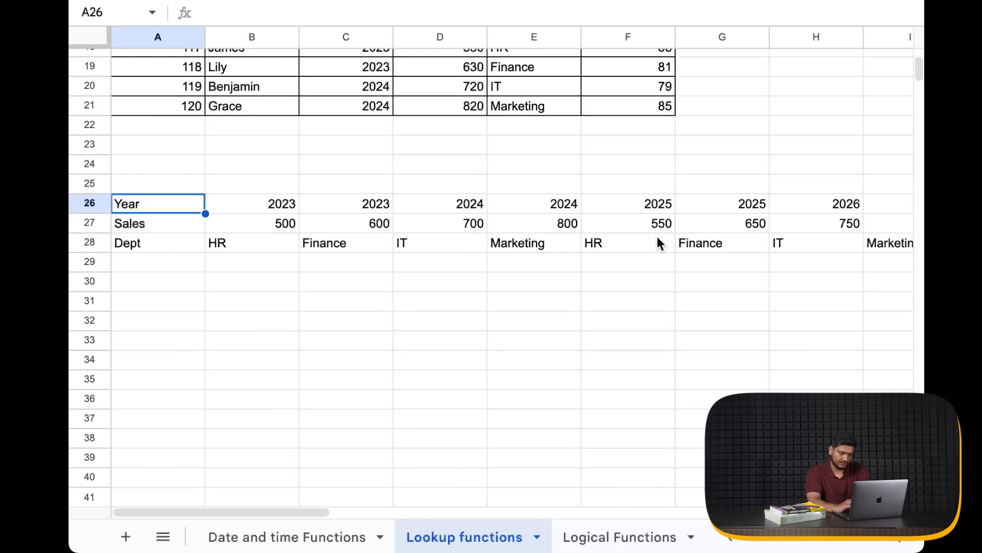
scroll(657, 238, "down", 1)
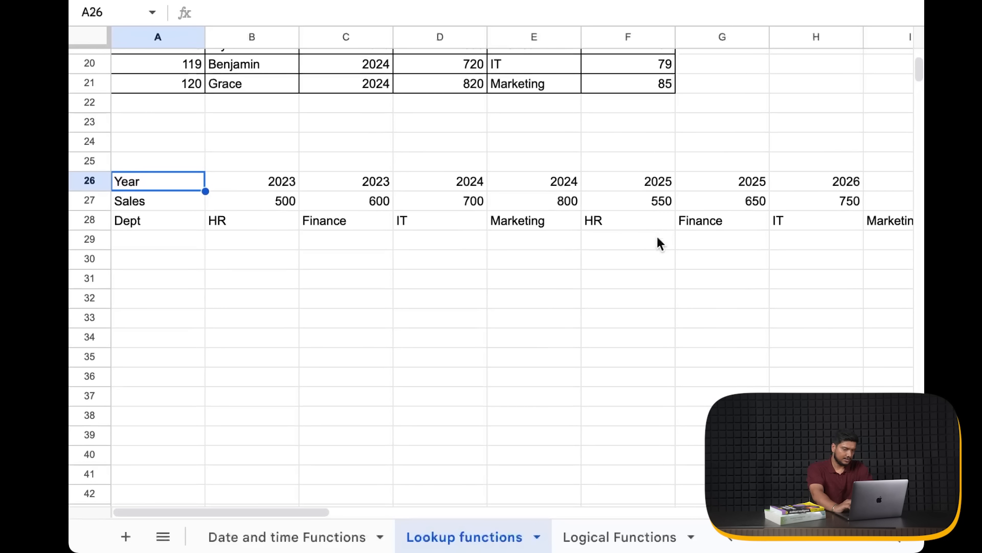
scroll(658, 238, "up", 1)
scroll(657, 239, "right", 1)
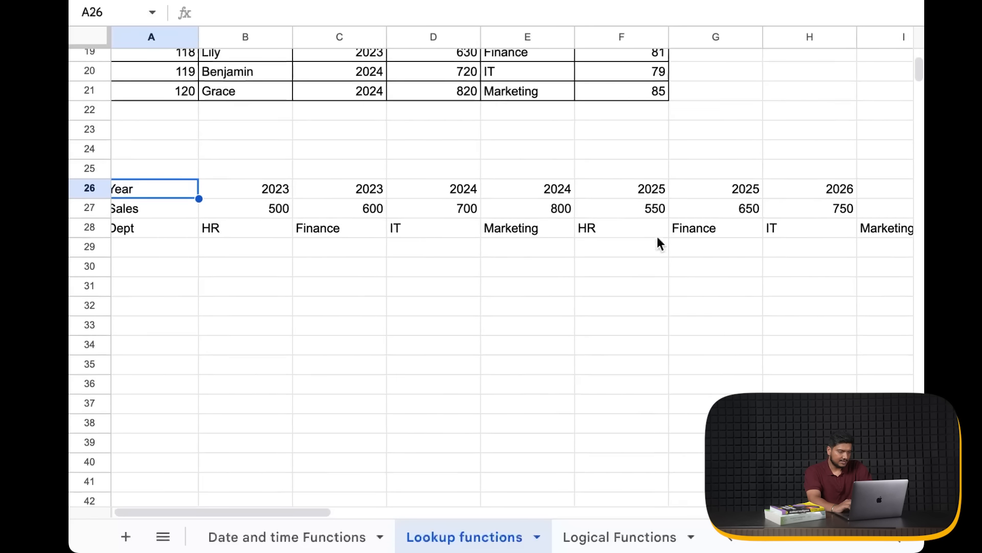
scroll(657, 237, "left", 1)
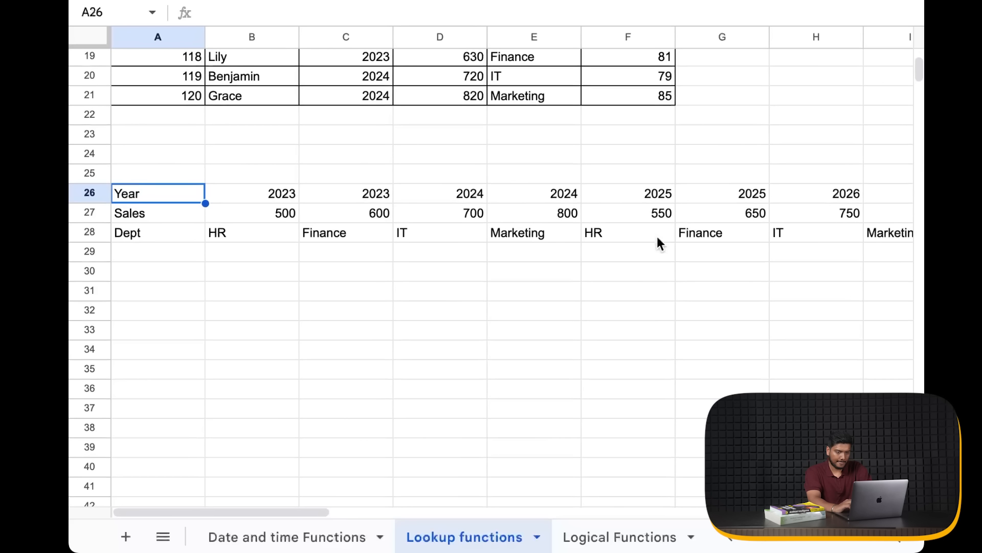
Check the HLOOKUP result in L4 against the question on 2025 sales and the transposed rows
scroll(657, 238, "right", 10)
scroll(657, 238, "up", 7)
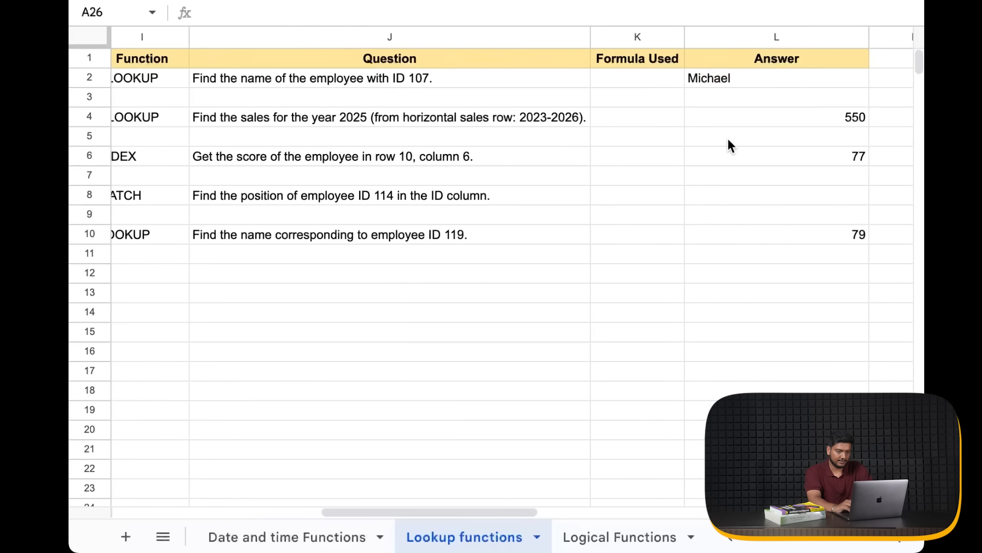
left_click(790, 122)
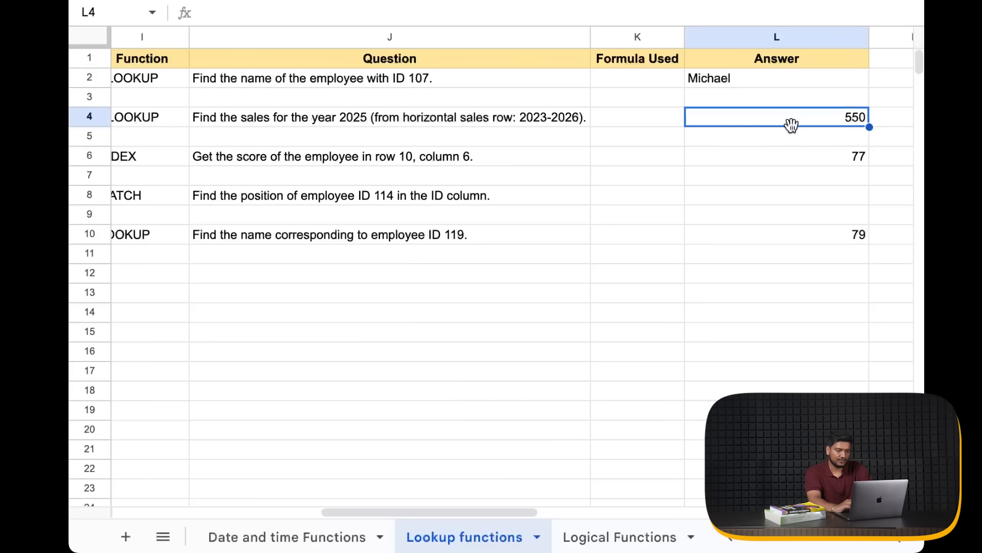
scroll(726, 335, "down", 8)
scroll(726, 335, "left", 5)
scroll(727, 335, "right", 5)
scroll(726, 335, "up", 3)
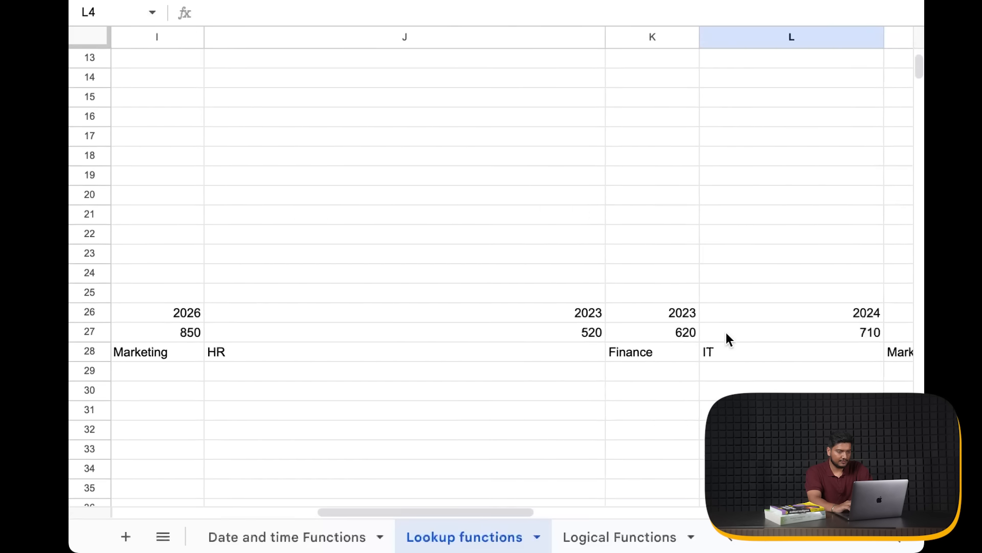
scroll(726, 332, "up", 4)
scroll(726, 333, "right", 2)
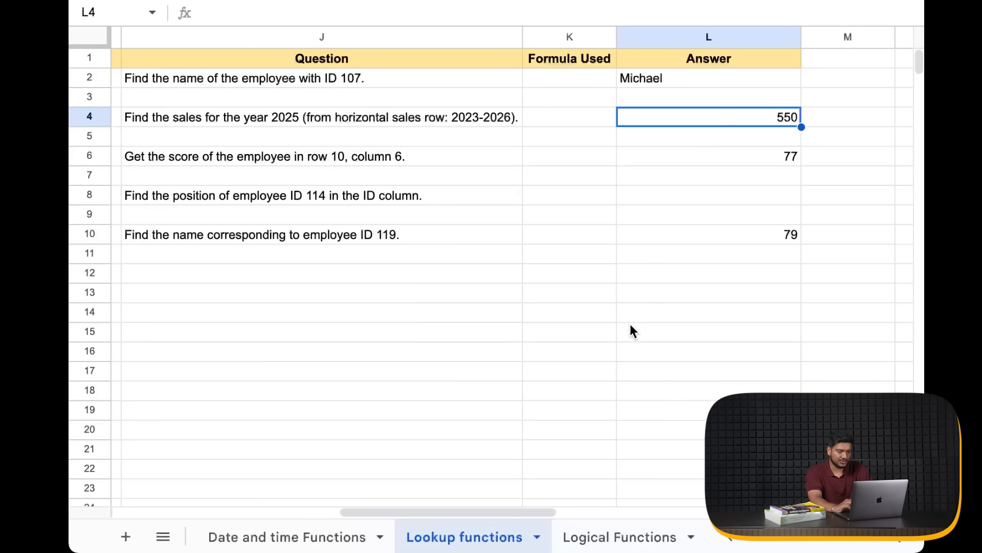
Compare the 2025 columns in the transposed rows, inspecting year cells G26 and F26 and sales cell F27
scroll(630, 328, "down", 7)
scroll(630, 328, "left", 5)
left_click(212, 153)
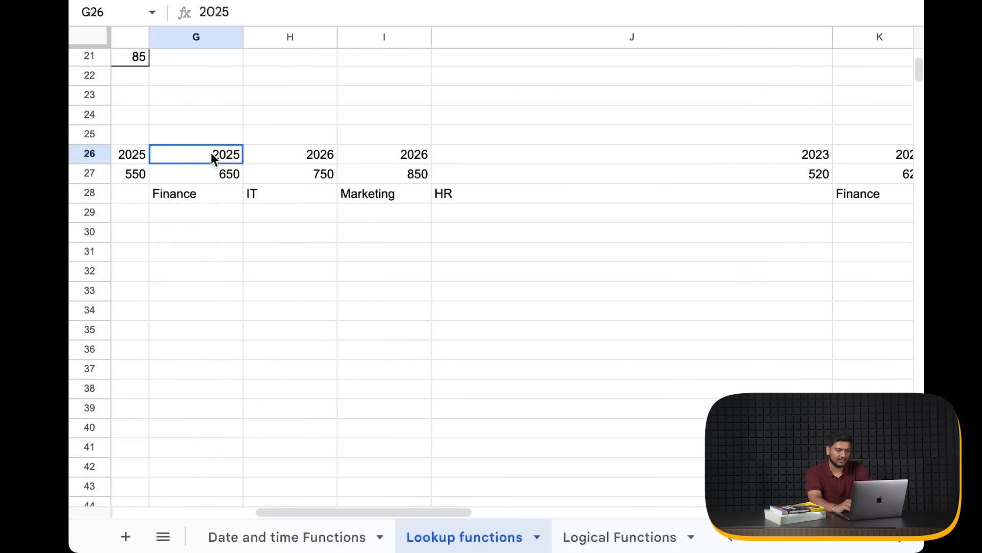
scroll(211, 152, "left", 3)
scroll(211, 153, "up", 1)
left_click(280, 175)
scroll(404, 215, "left", 2)
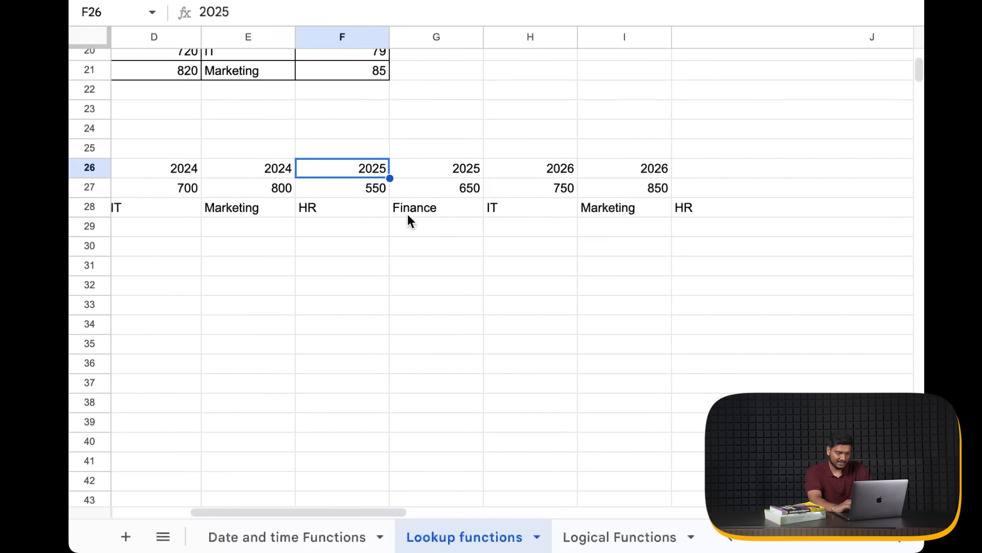
left_click(389, 201)
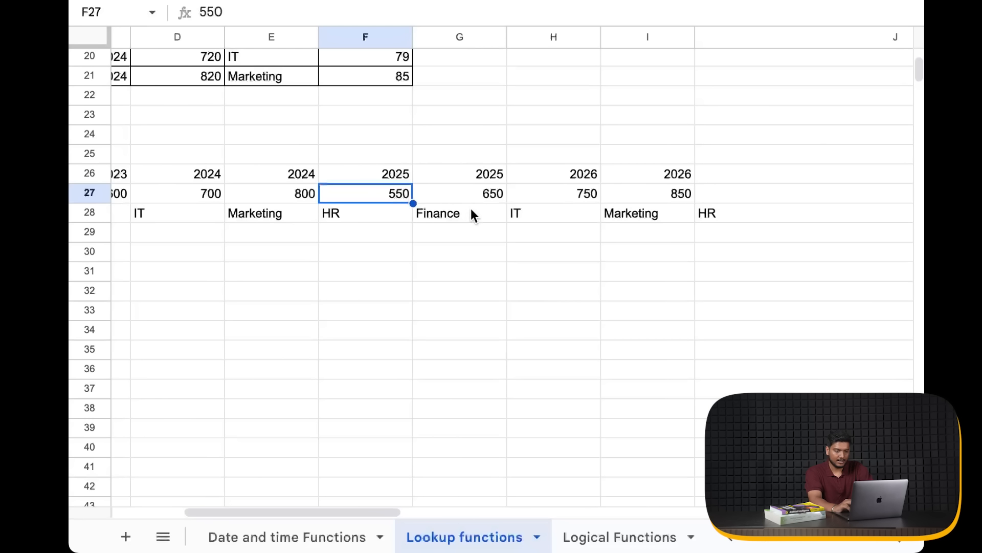
scroll(661, 190, "up", 8)
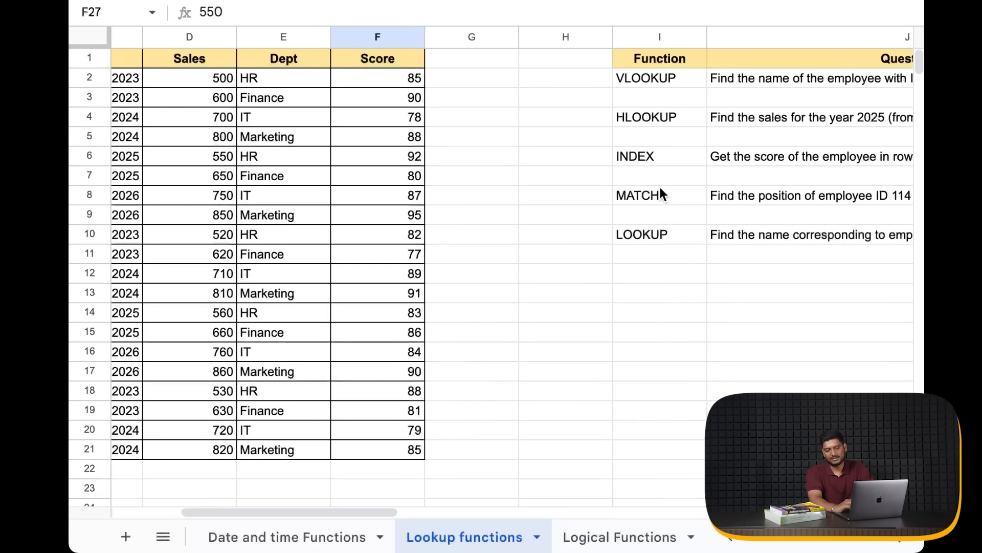
scroll(661, 190, "left", 2)
scroll(661, 190, "right", 8)
scroll(660, 190, "right", 2)
scroll(660, 190, "left", 8)
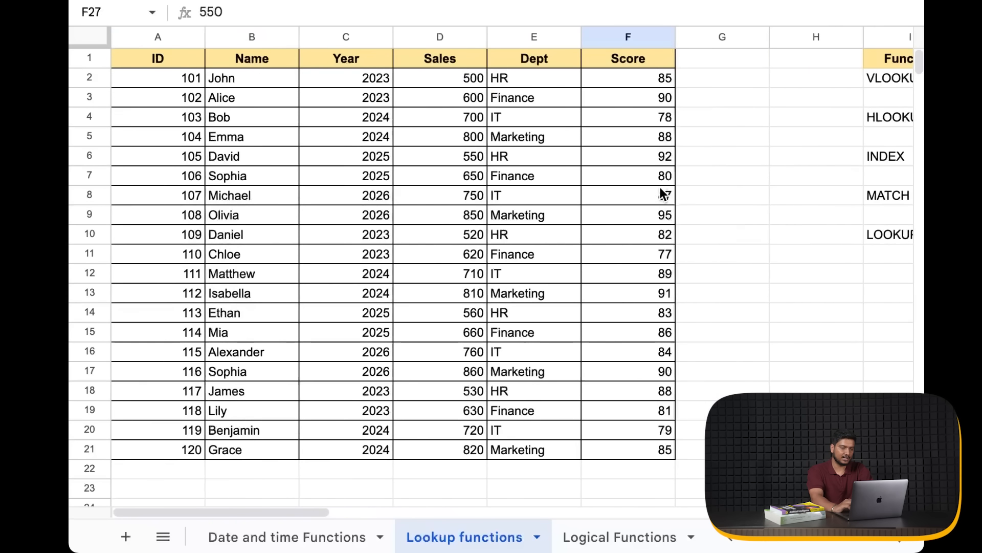
scroll(661, 193, "right", 1)
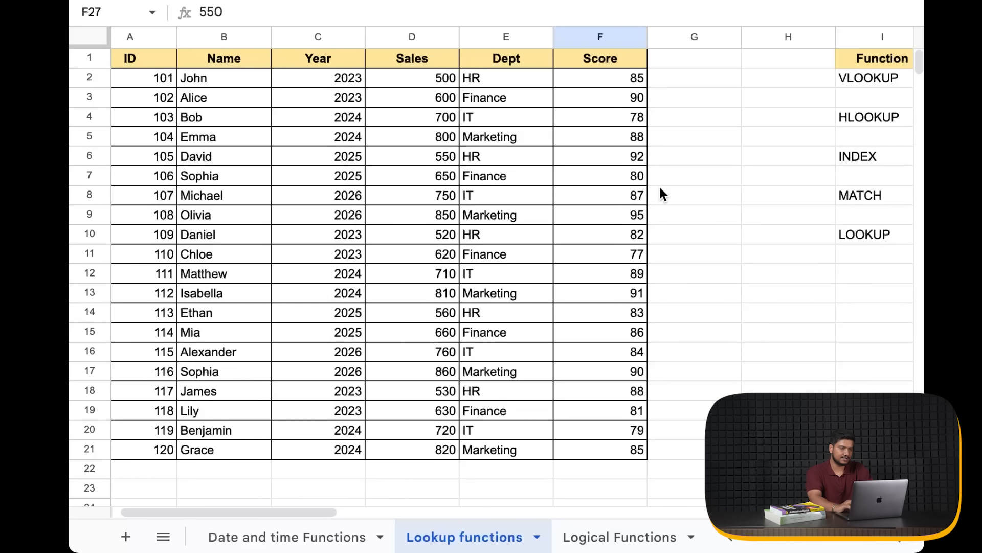
scroll(577, 269, "left", 1)
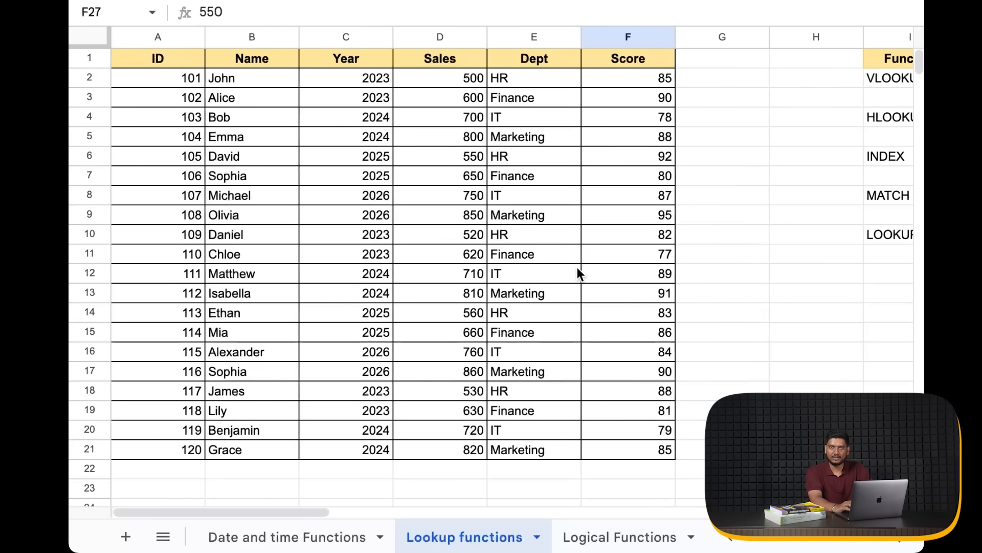
scroll(459, 300, "right", 10)
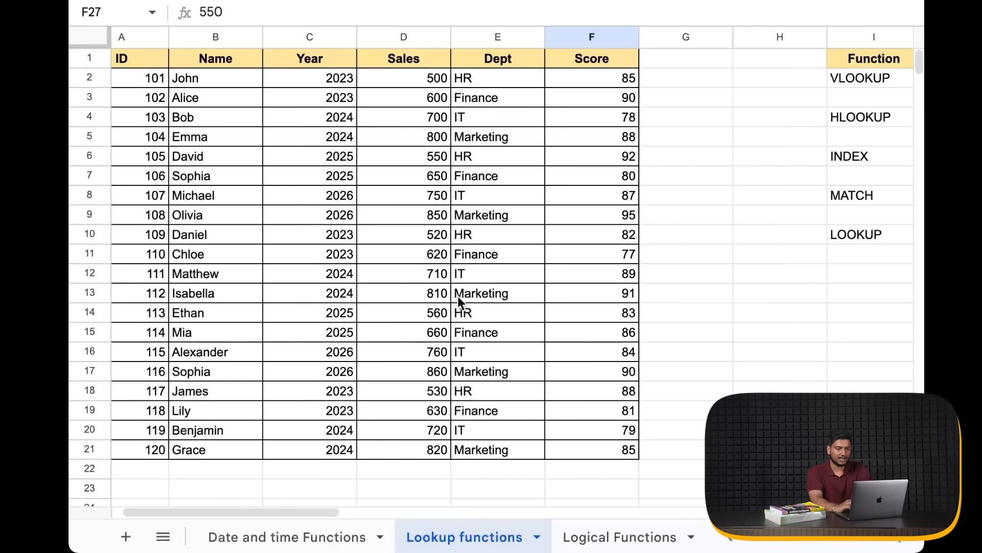
scroll(459, 299, "left", 10)
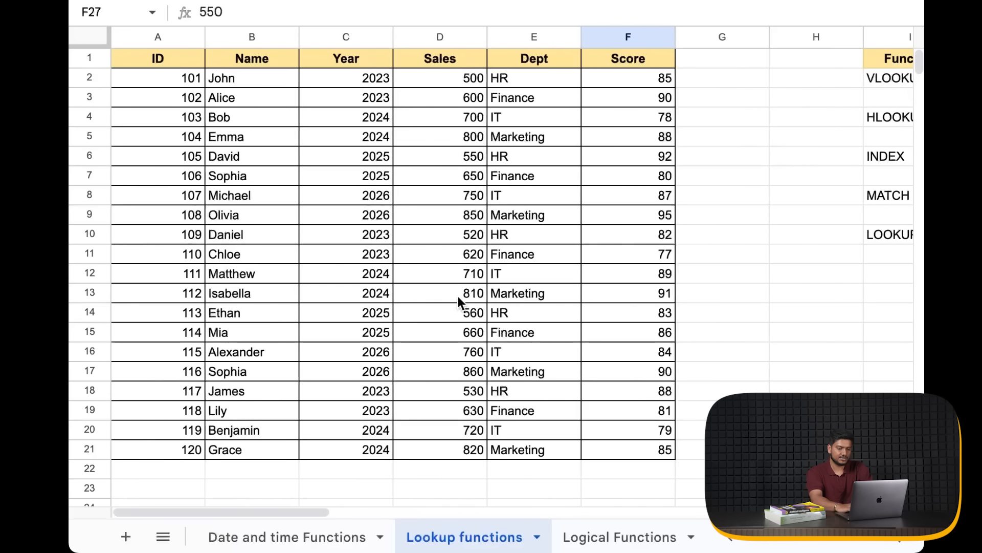
scroll(586, 352, "right", 10)
scroll(586, 352, "left", 10)
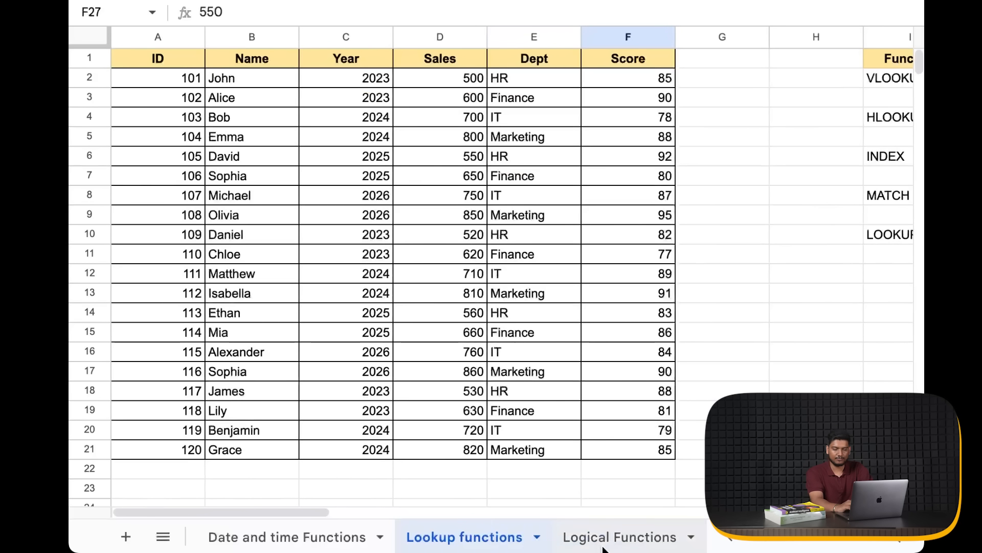
Open the Logical Functions sheet and review the student table with its questions on marks, scores and attempts
left_click(604, 542)
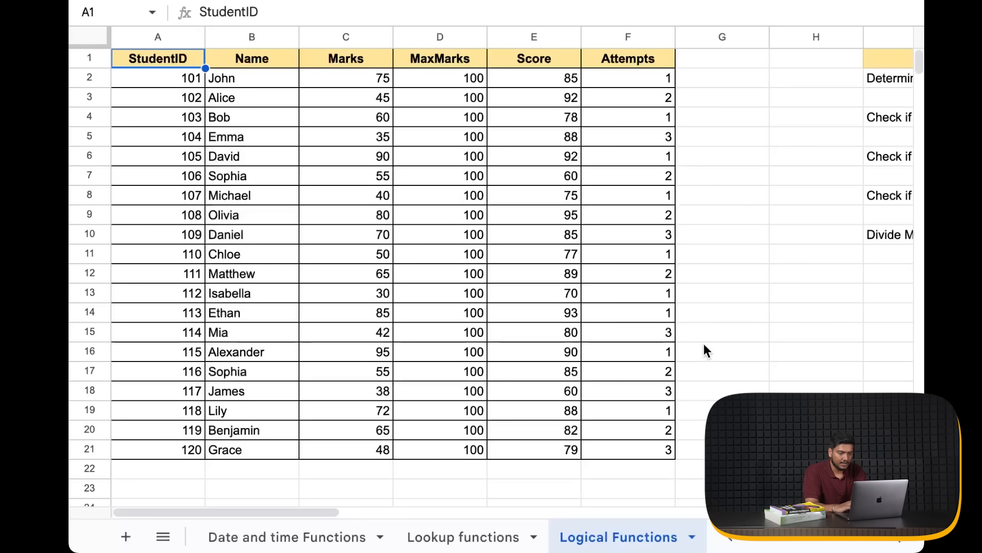
scroll(704, 344, "right", 10)
scroll(704, 344, "left", 10)
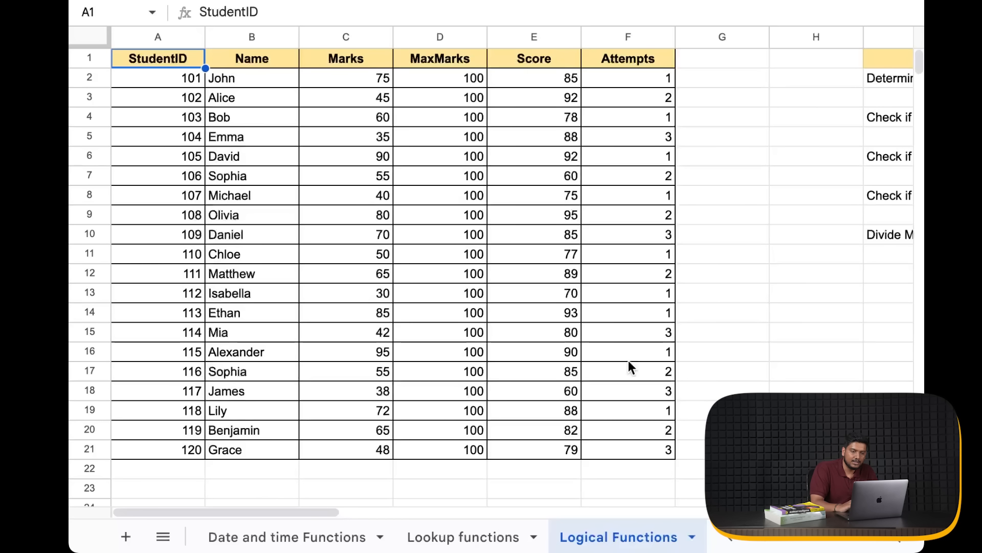
scroll(628, 361, "right", 10)
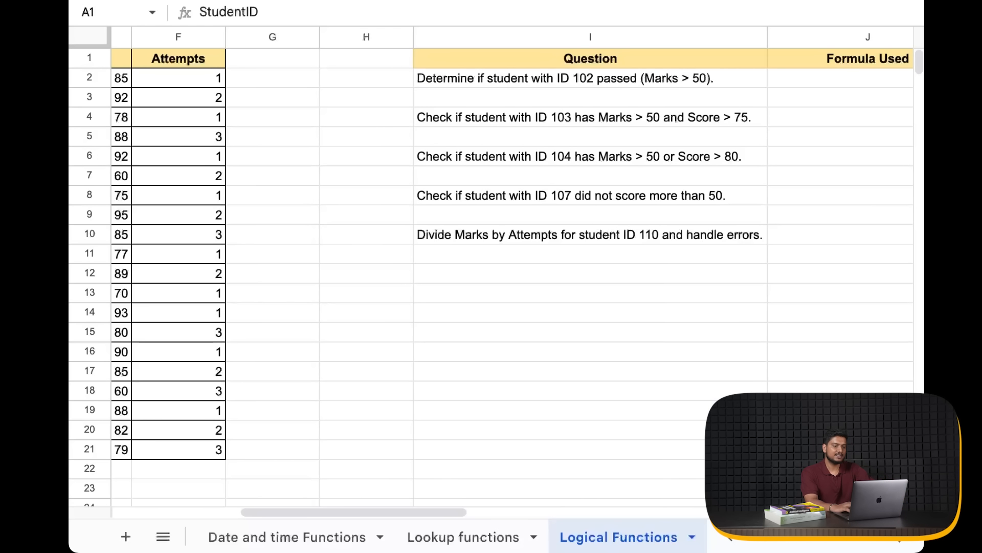
scroll(682, 223, "right", 4)
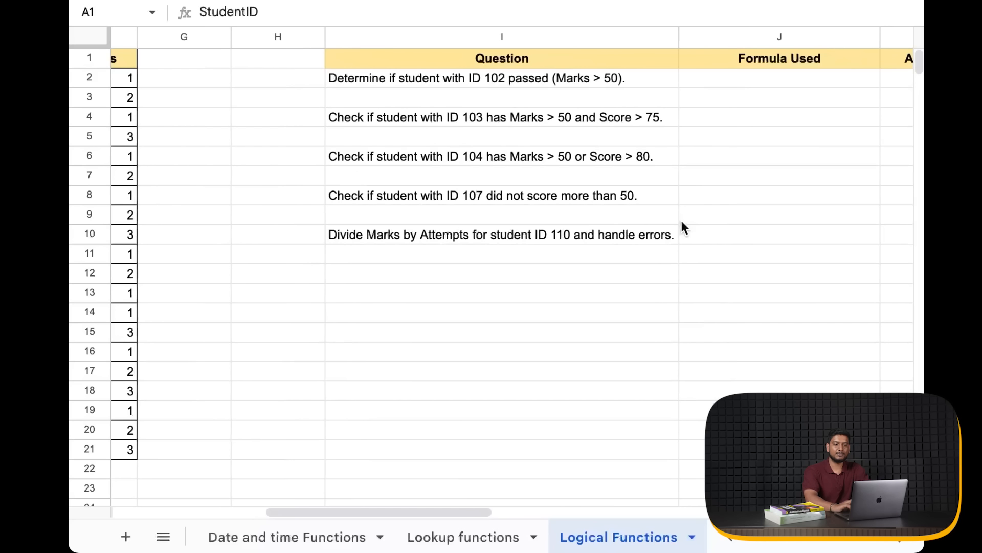
scroll(681, 220, "right", 1)
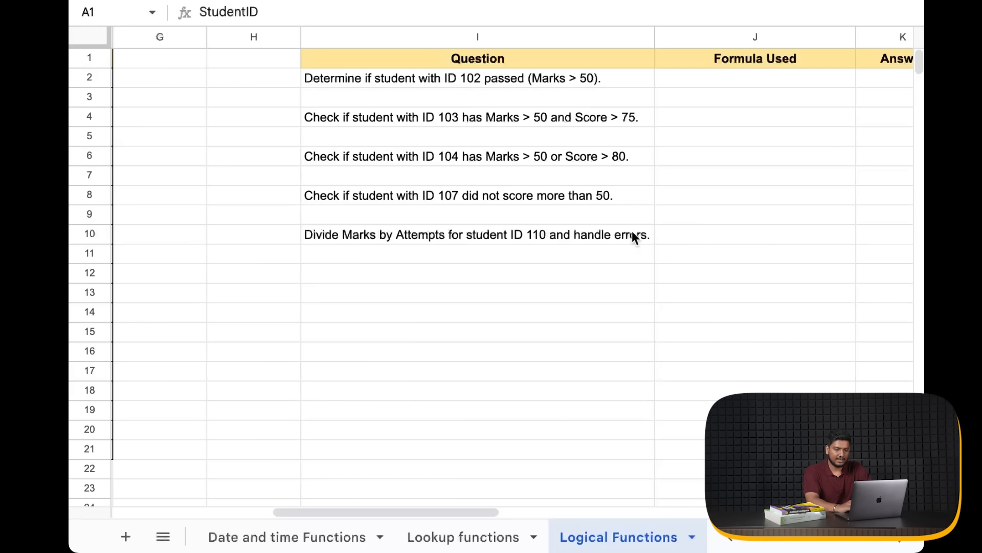
scroll(634, 227, "right", 2)
Enter =IF(C3>50, "Pass", "Fail") in answer cell K2 to determine whether student ID 102 passed
left_click(717, 86)
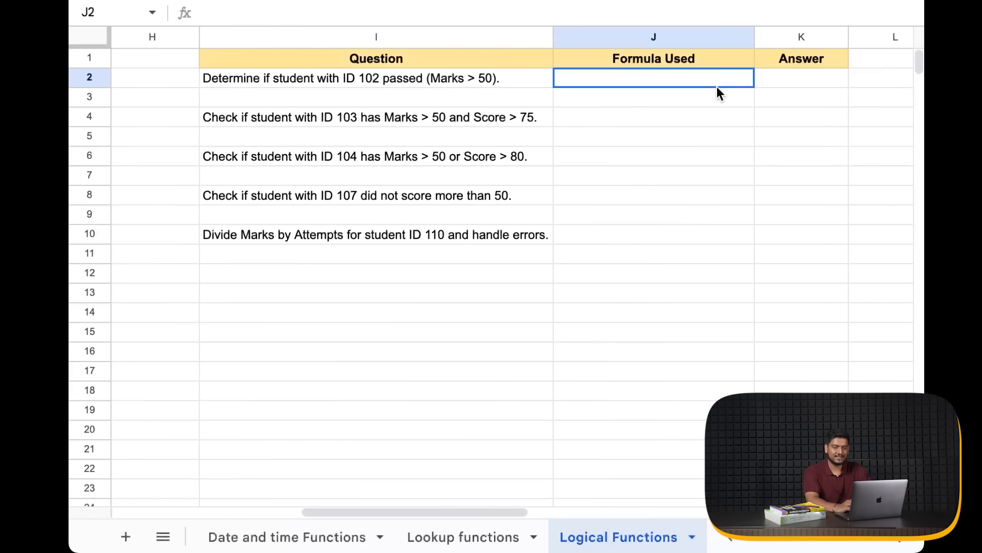
left_click(792, 79)
type("=if")
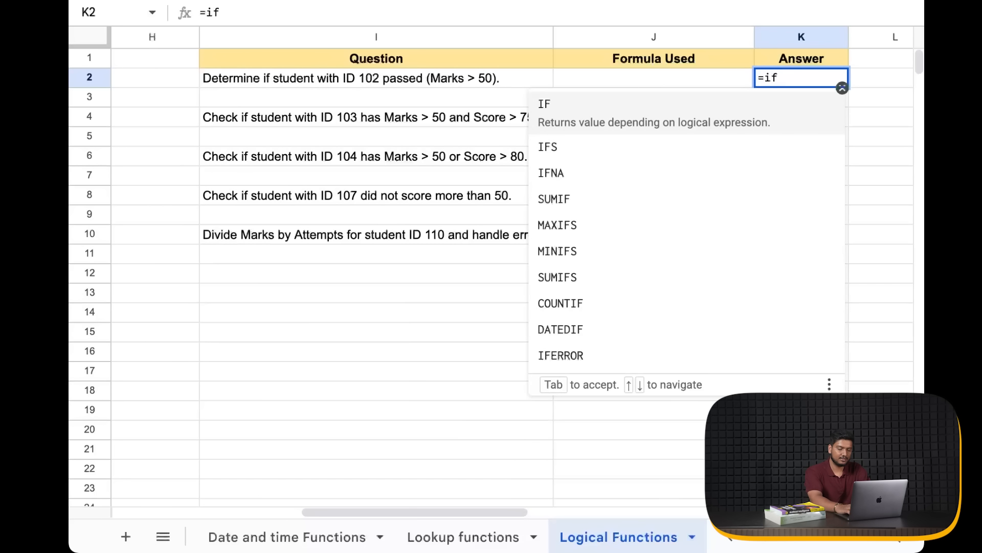
type("(C3")
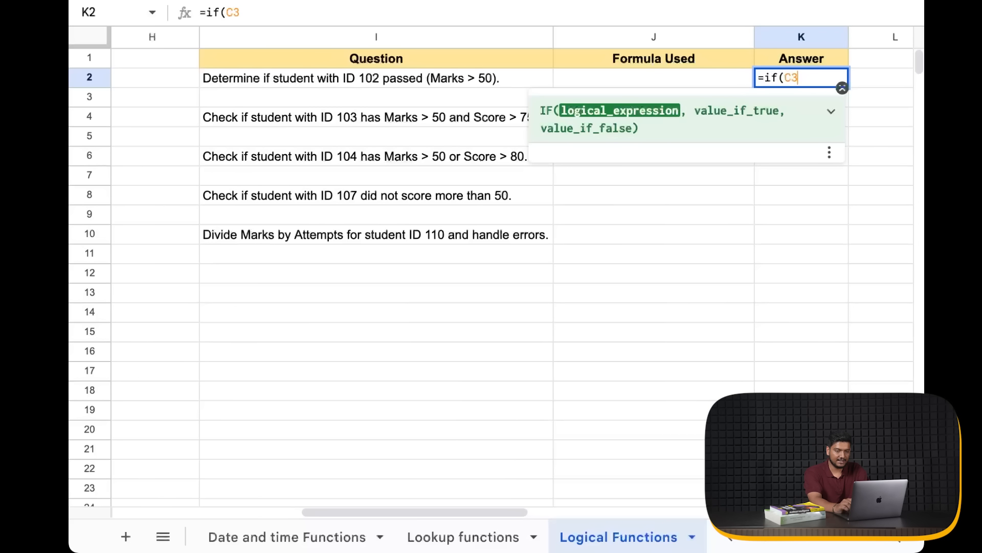
type(">50, ")
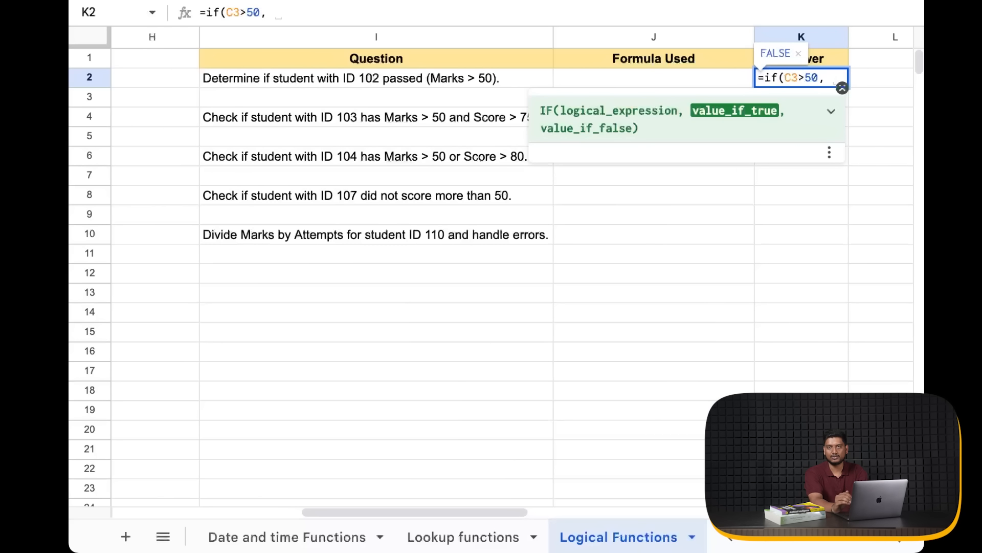
type("\"")
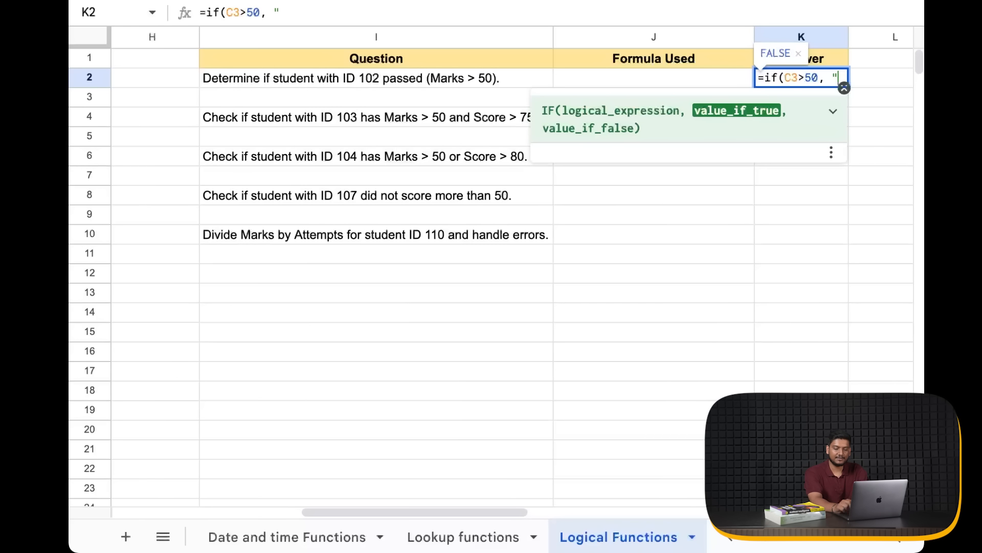
type("Pass")
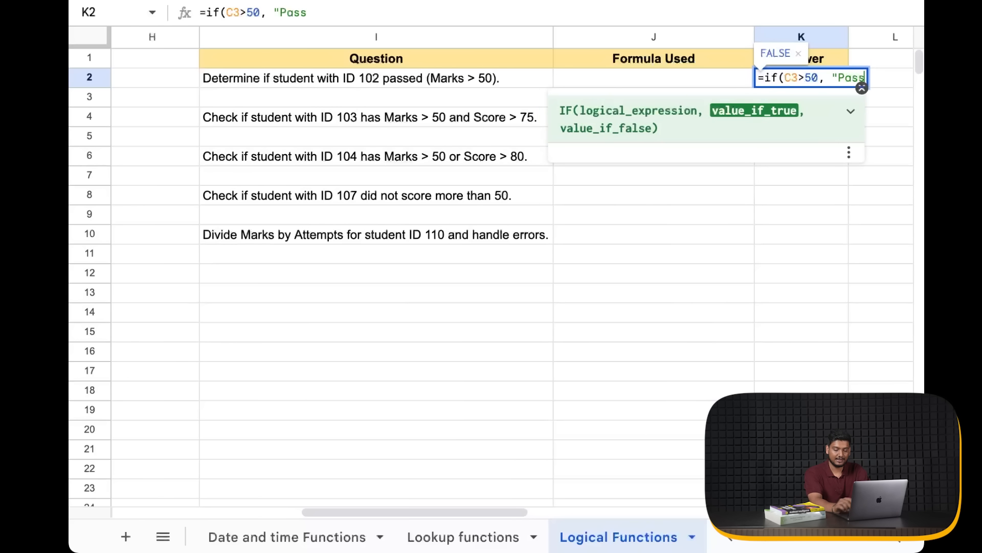
type("\", \"Fail\"")
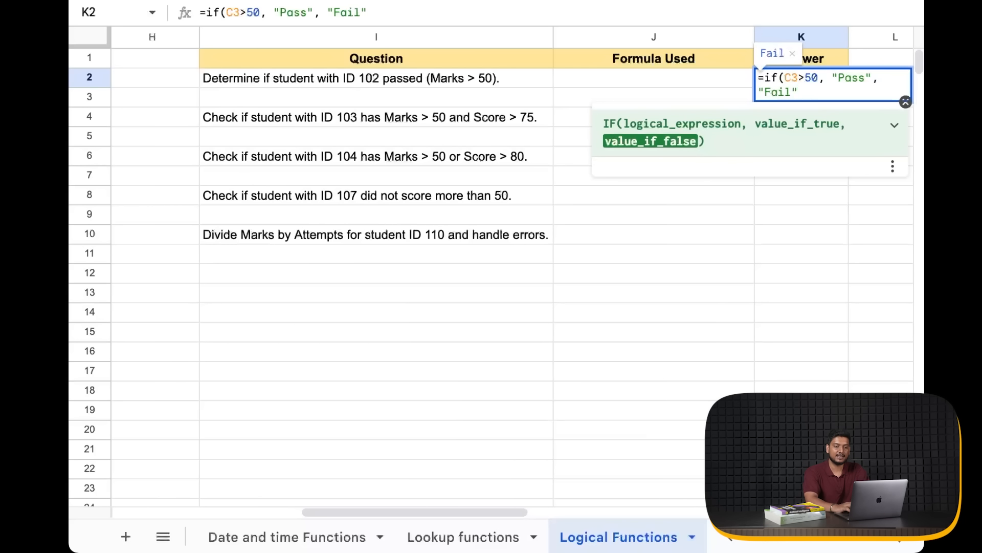
key("Return")
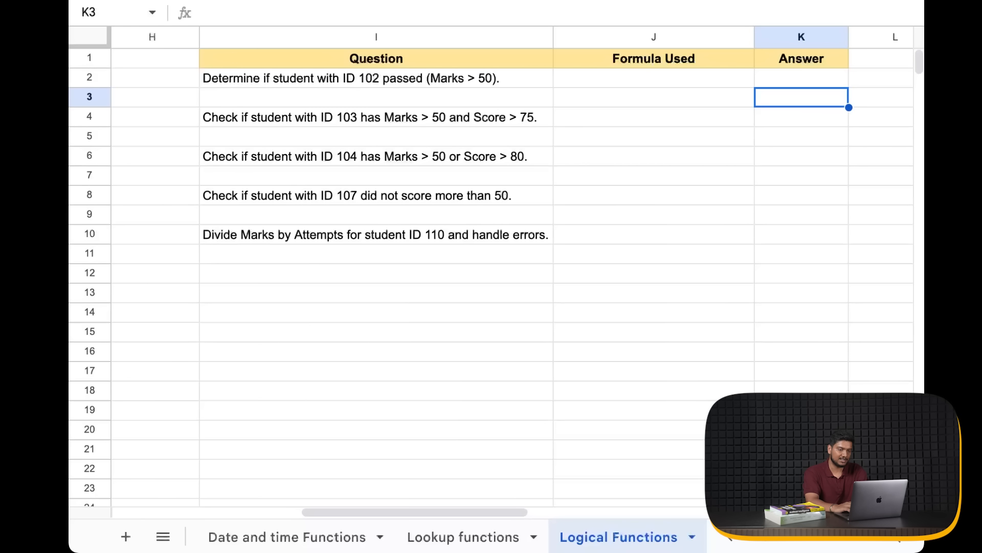
Check the IF formula in K2 against the Marks, MaxMarks and Score columns of the student table
left_click(789, 80)
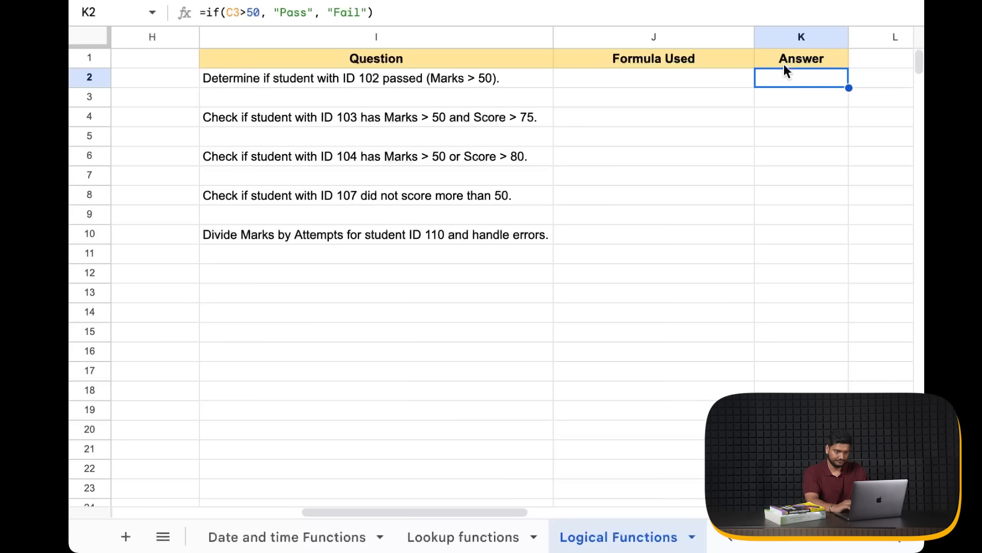
scroll(753, 205, "left", 10)
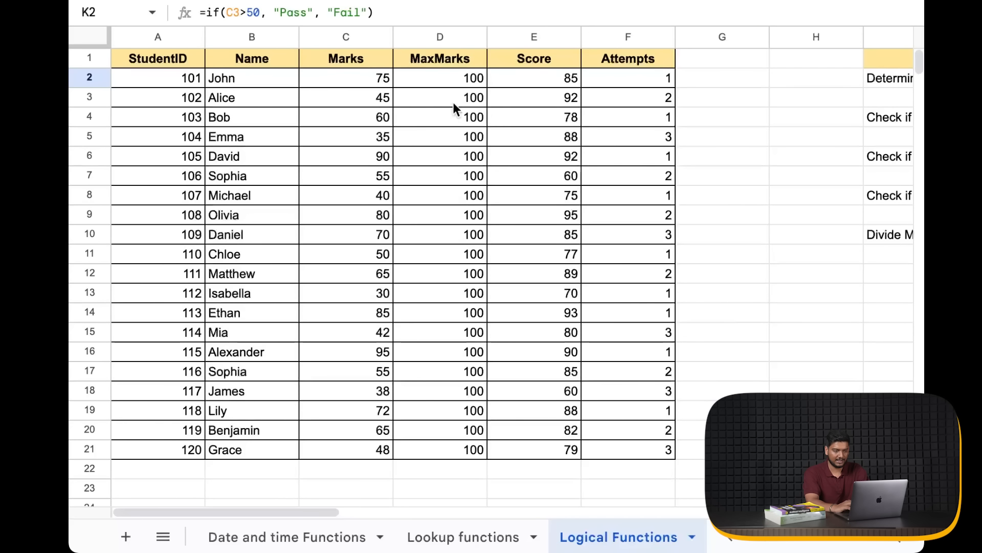
left_click_drag(365, 81, 369, 473)
left_click_drag(467, 77, 481, 463)
left_click_drag(558, 77, 565, 450)
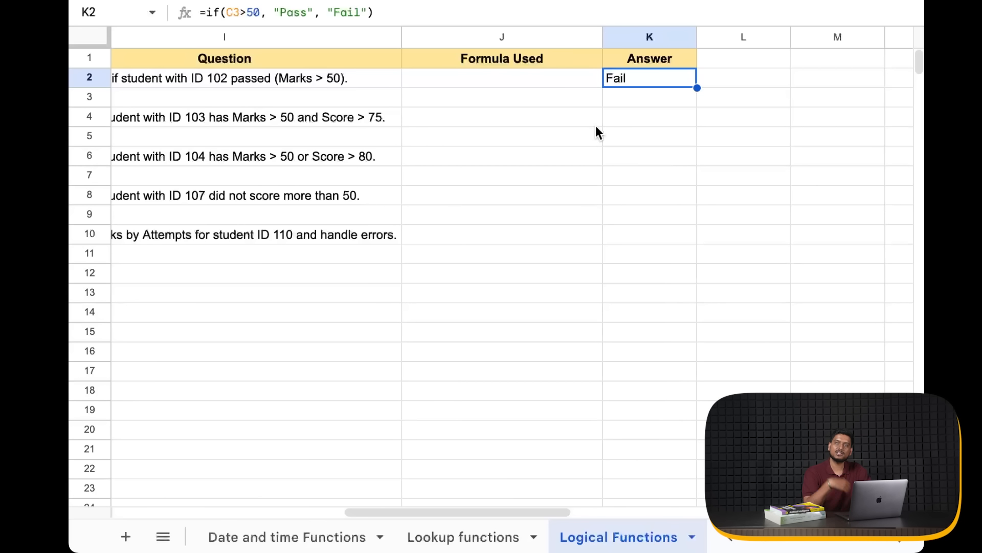
Write =AND(C4>50, E3>75) in answer cell K4 for the question on student ID 103's marks and score
left_click(613, 125)
type("AND")
key("BackSpace")
key("BackSpace")
key("BackSpace")
type("=")
scroll(462, 127, "left", 1)
scroll(463, 133, "left", 2)
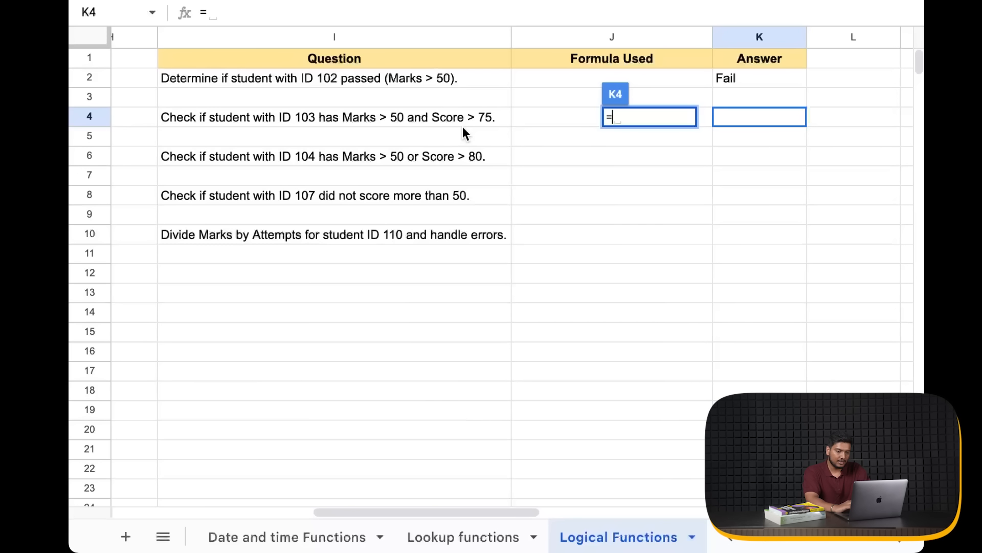
scroll(577, 148, "right", 2)
scroll(578, 149, "right", 2)
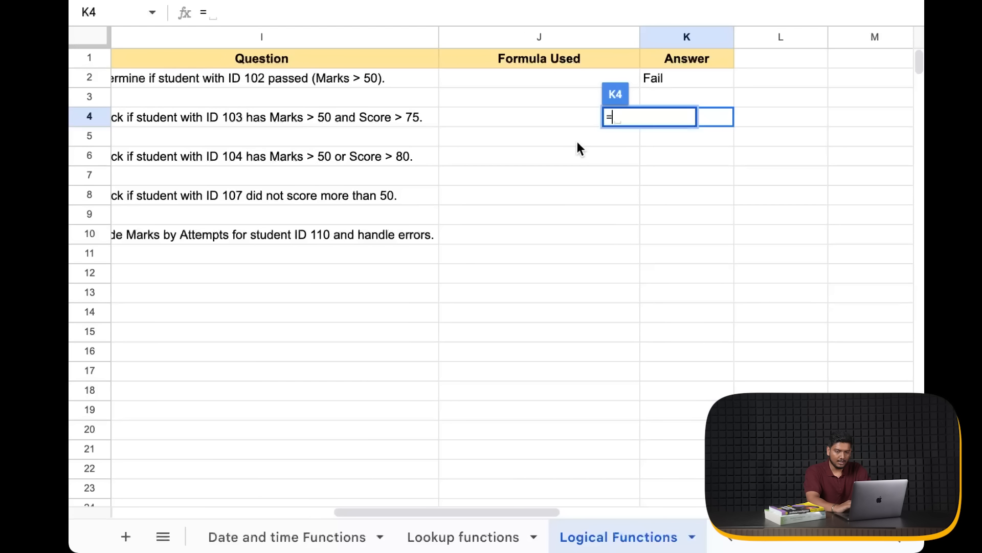
scroll(578, 143, "right", 2)
type("AN")
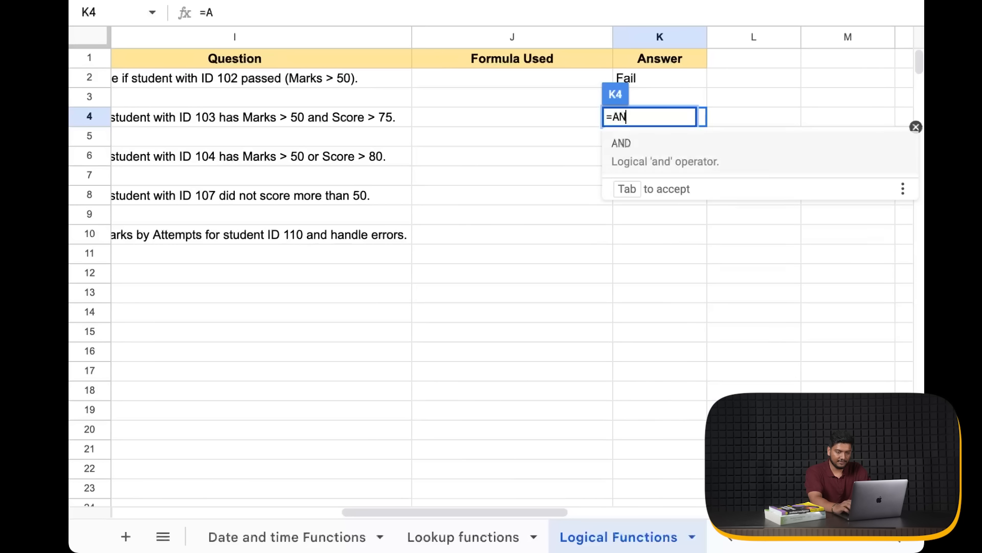
type("D(C")
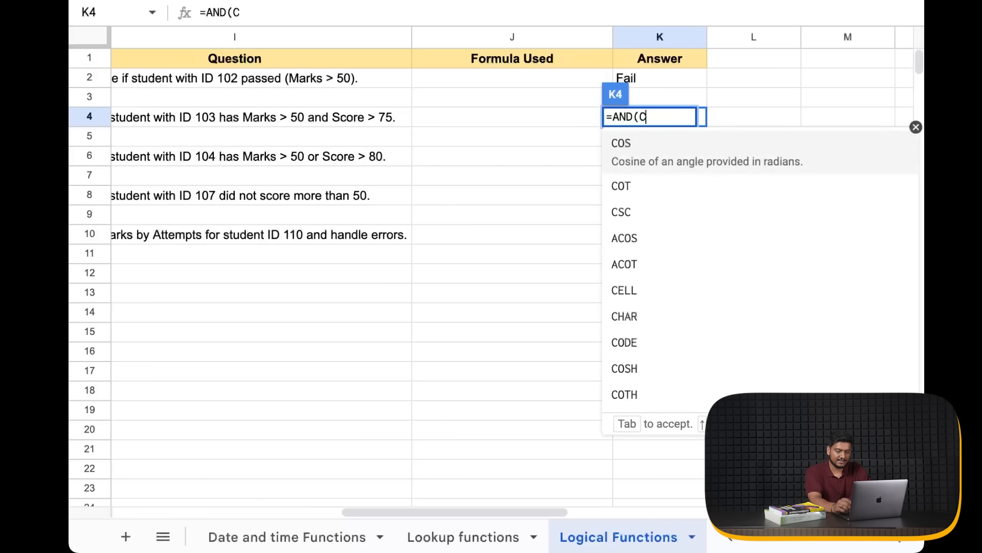
type("4>")
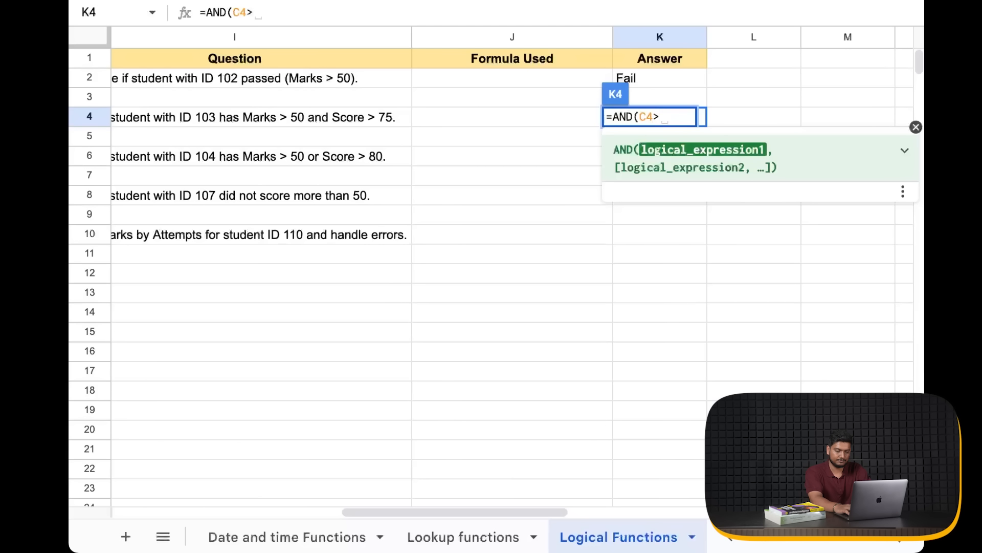
type("50, ")
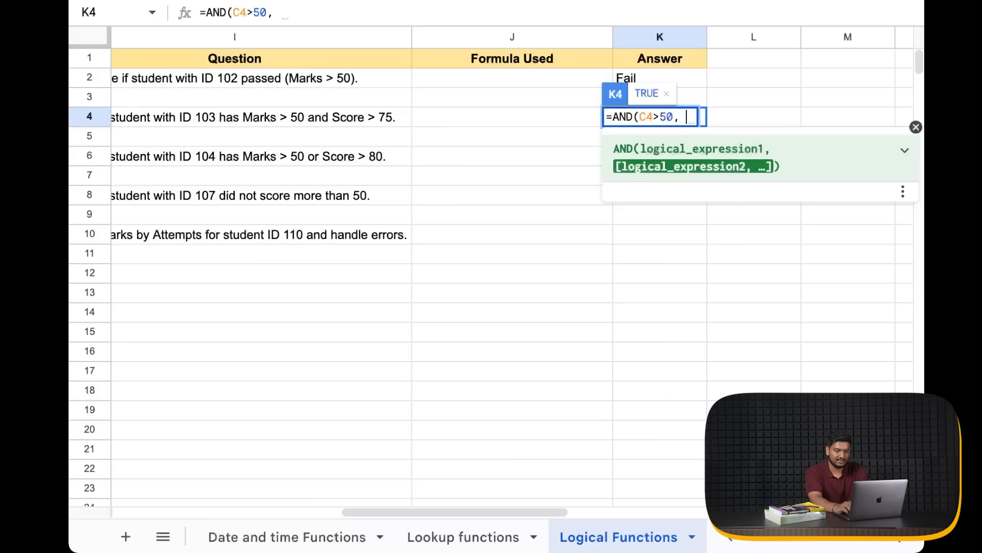
type("E3>")
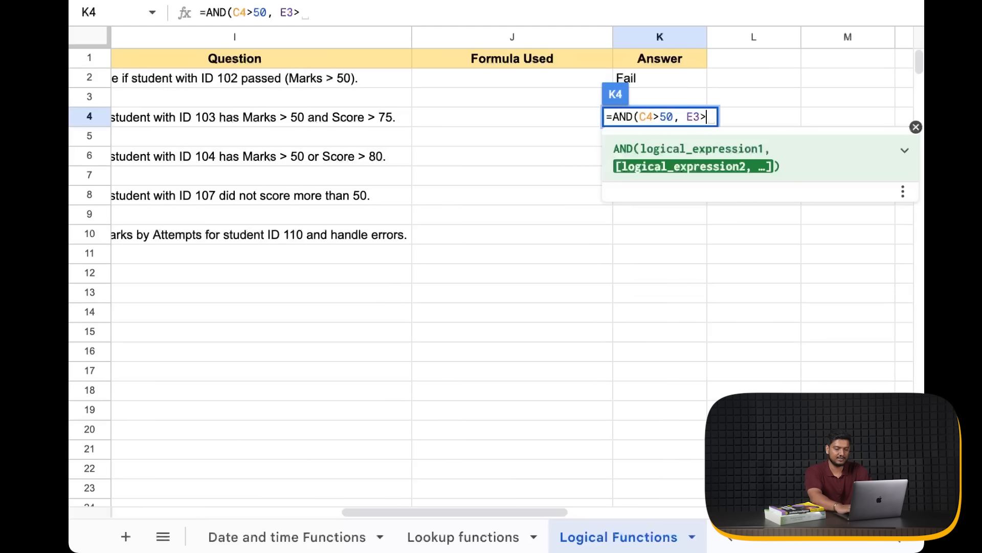
type("75)")
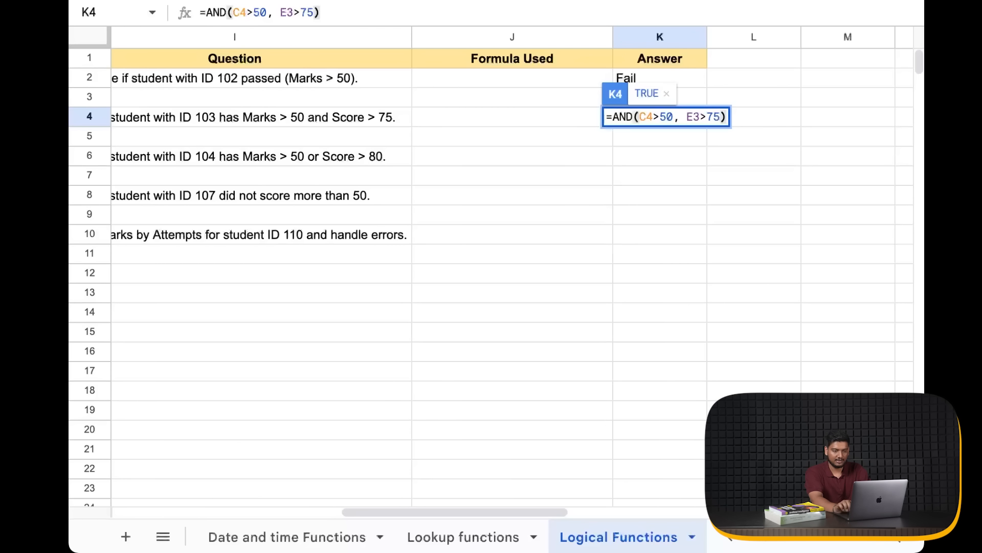
Change the score condition in the K4 formula to E3<75 and commit =AND(C4>50, E3<75)
key("Left")
key("Left")
key("Left")
key("BackSpace")
type("<")
key("Right")
key("Right")
key("Right")
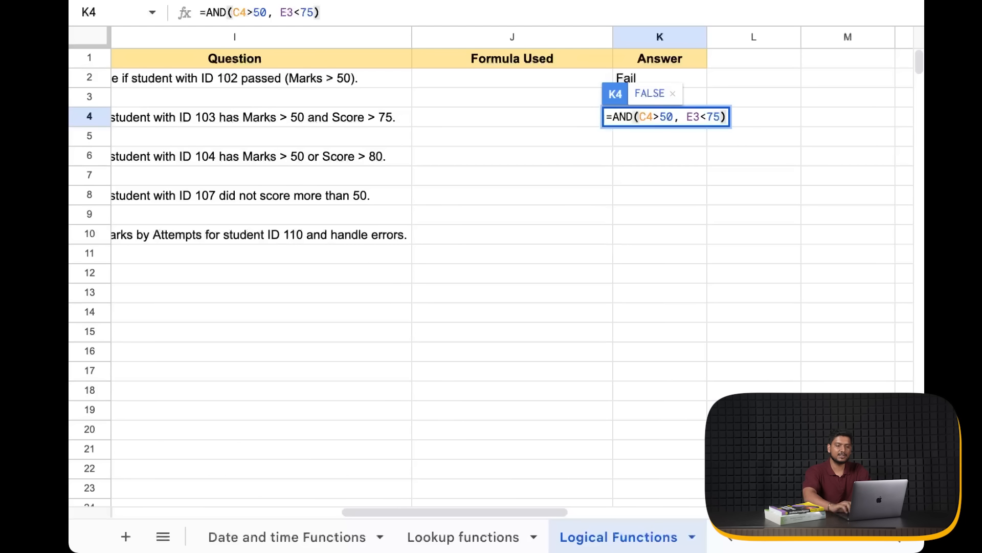
key("Return")
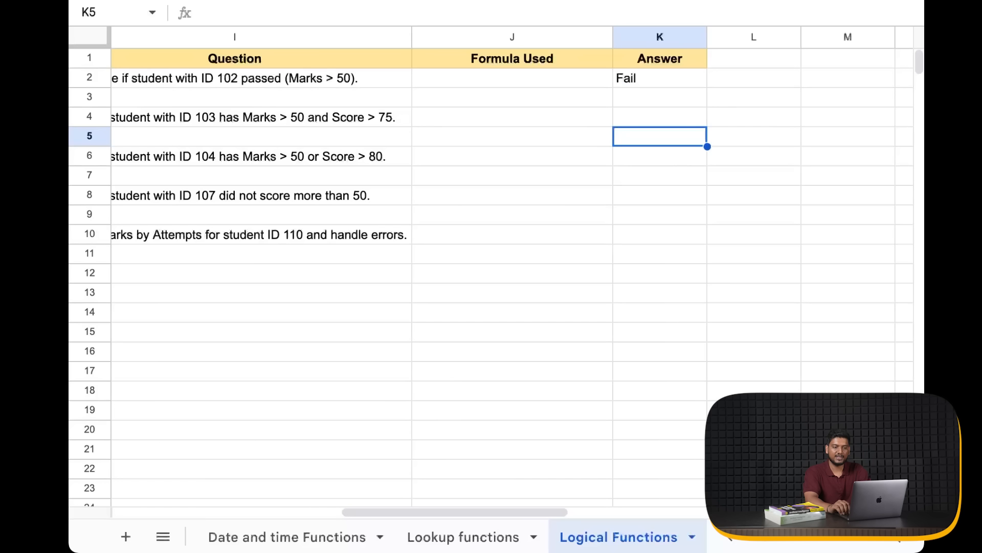
key("Up")
key("Down")
key("Up")
key("Down")
key("Down")
key("Up")
key("Up")
key("Up")
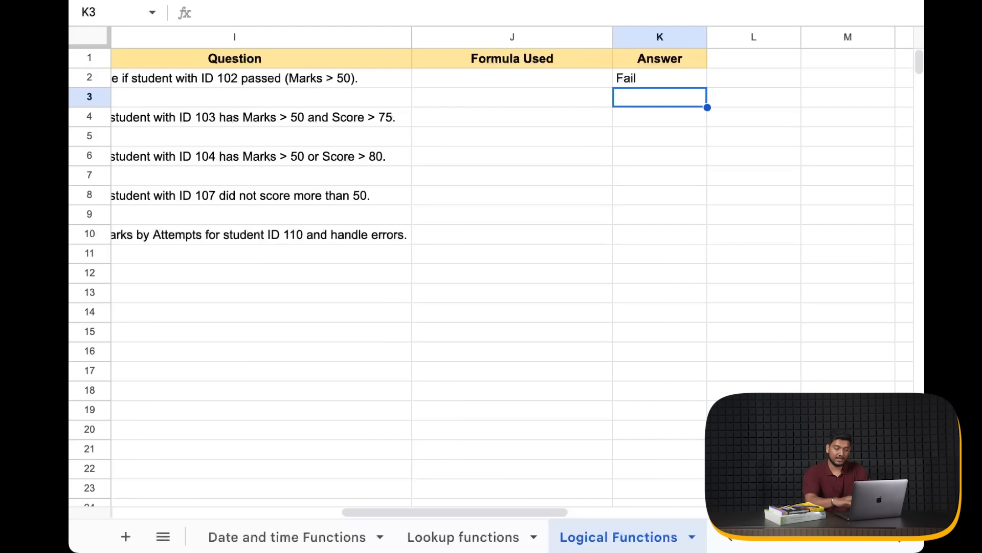
left_click(624, 118)
Enter =OR(C4>50, E4<80) in answer cell K6 for the question on student ID 104's marks or score
left_click(635, 155)
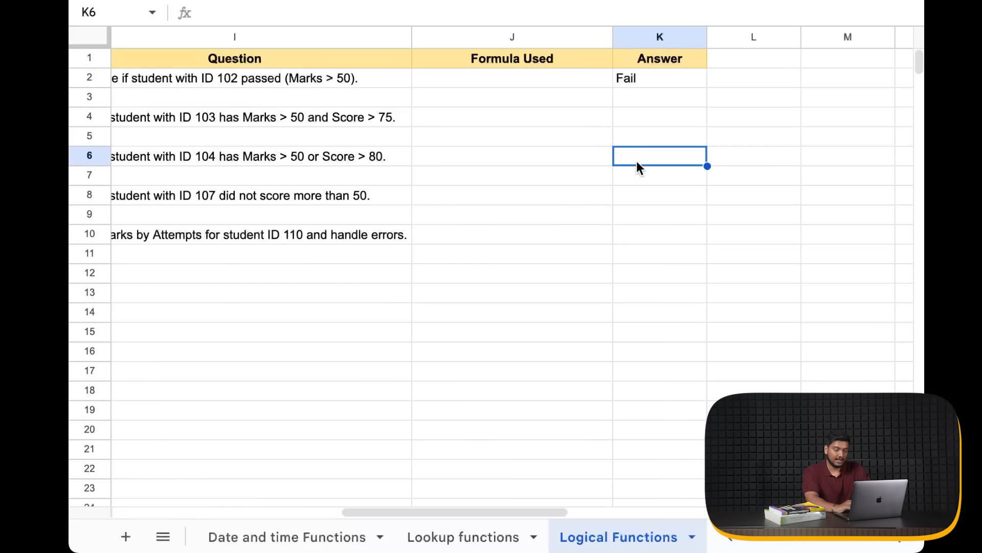
double_click(636, 161)
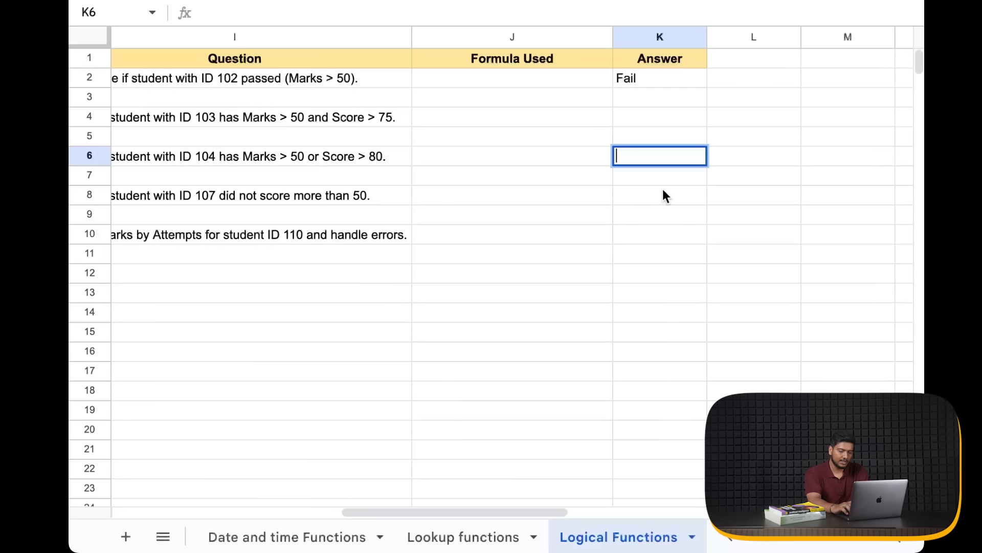
type("=OR")
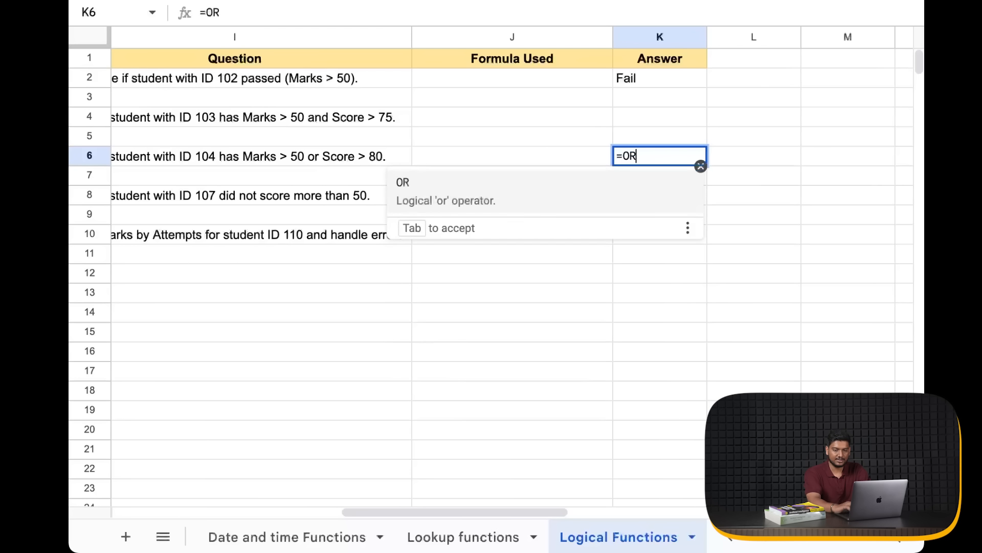
type("(C")
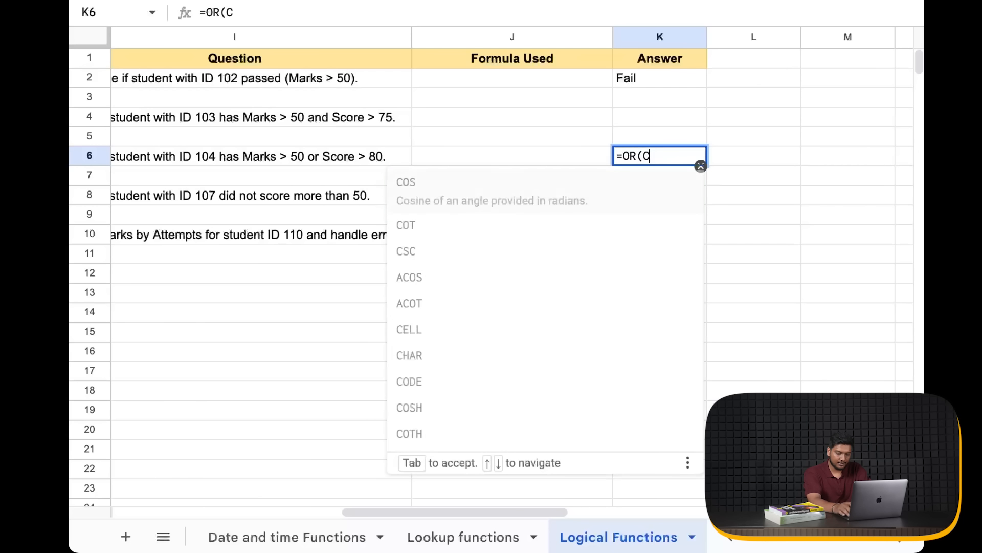
type("4> 50, ")
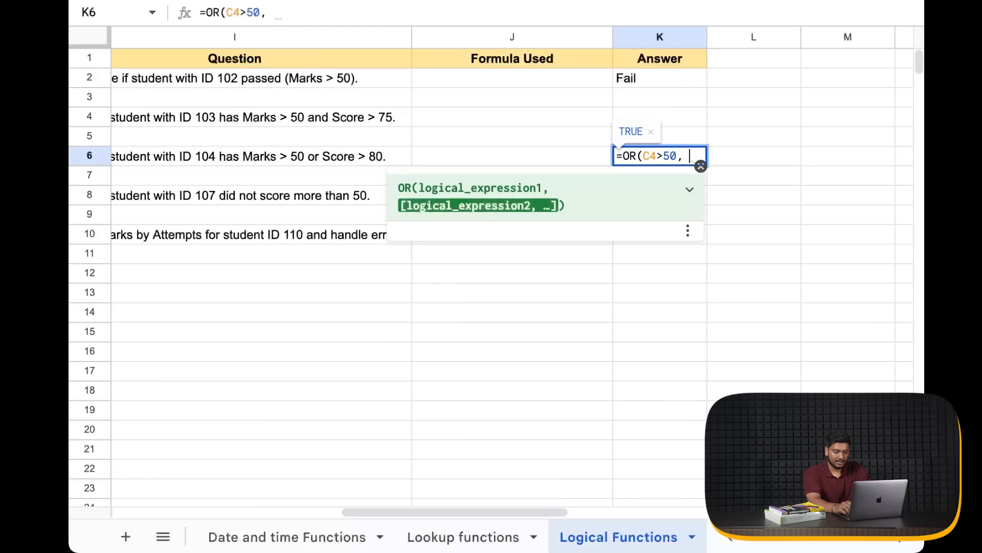
type("E4")
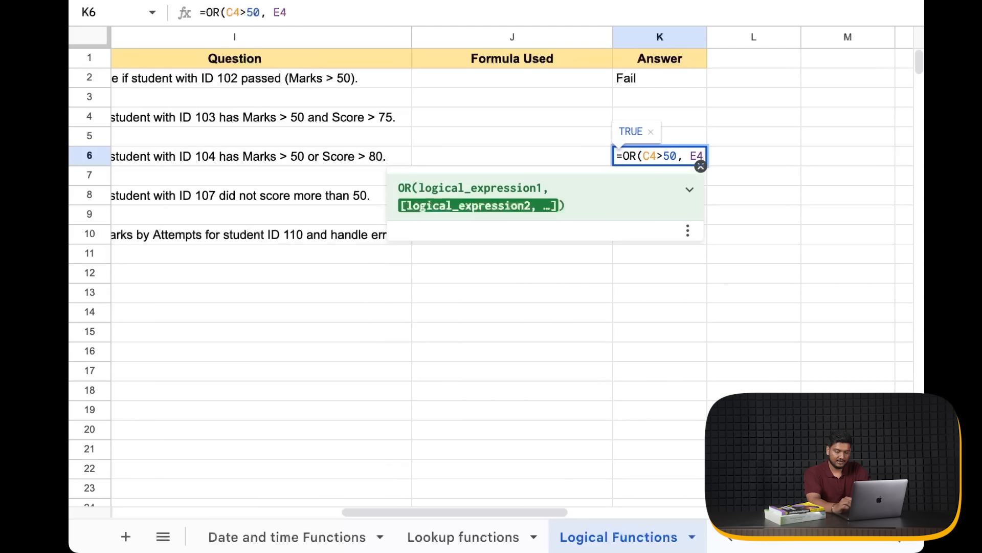
type("<")
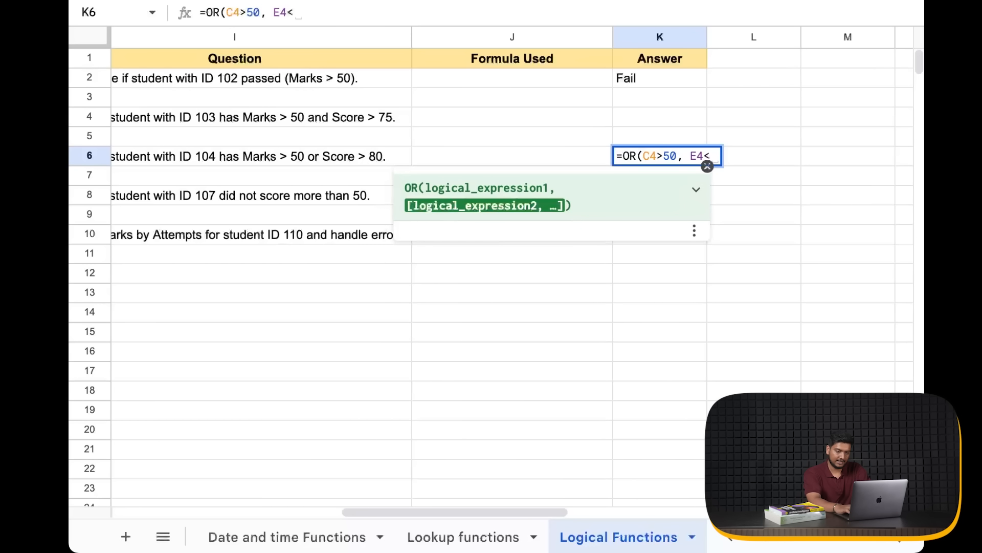
type("80)")
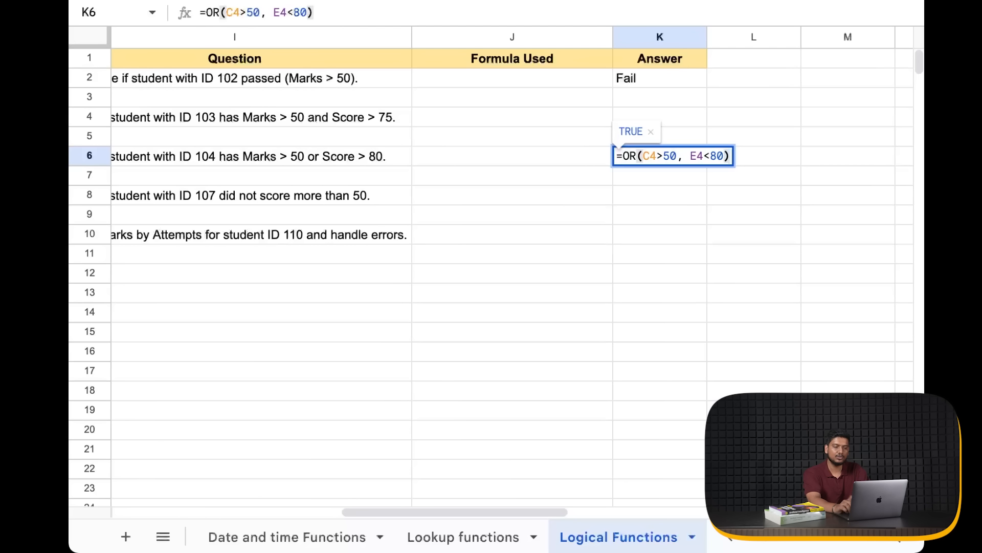
key("Return")
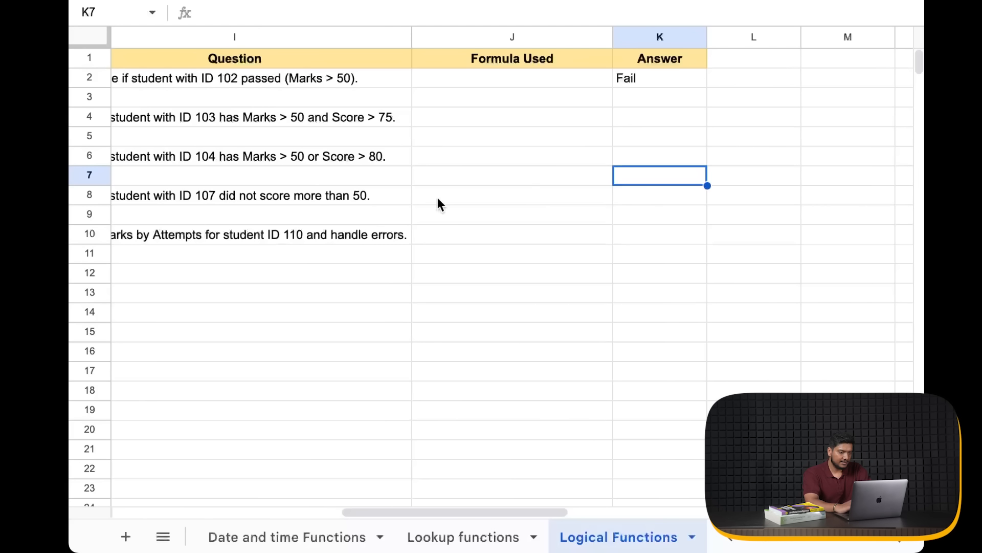
Read the question about student ID 107 in I8 and inspect the OR formula in K6
left_click(317, 191)
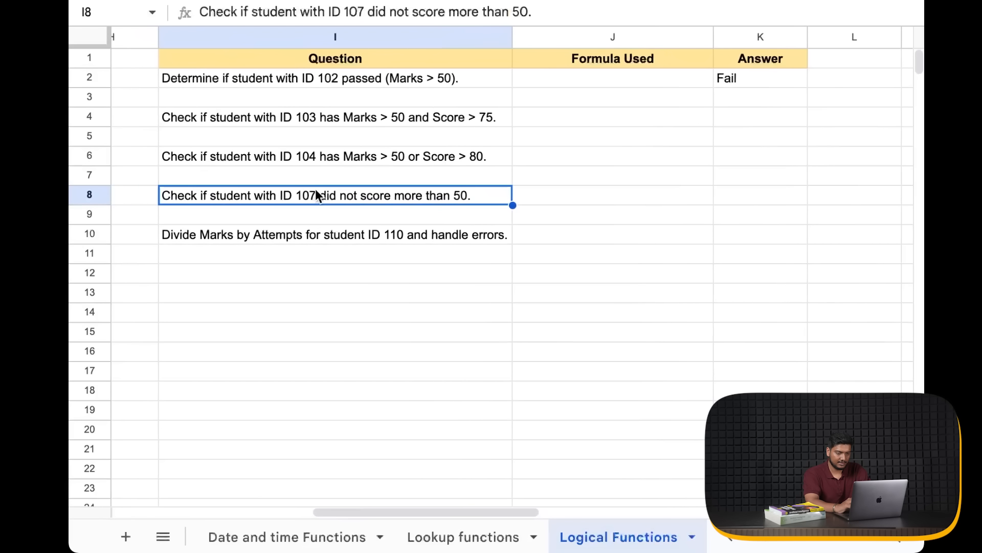
left_click(764, 161)
double_click(756, 156)
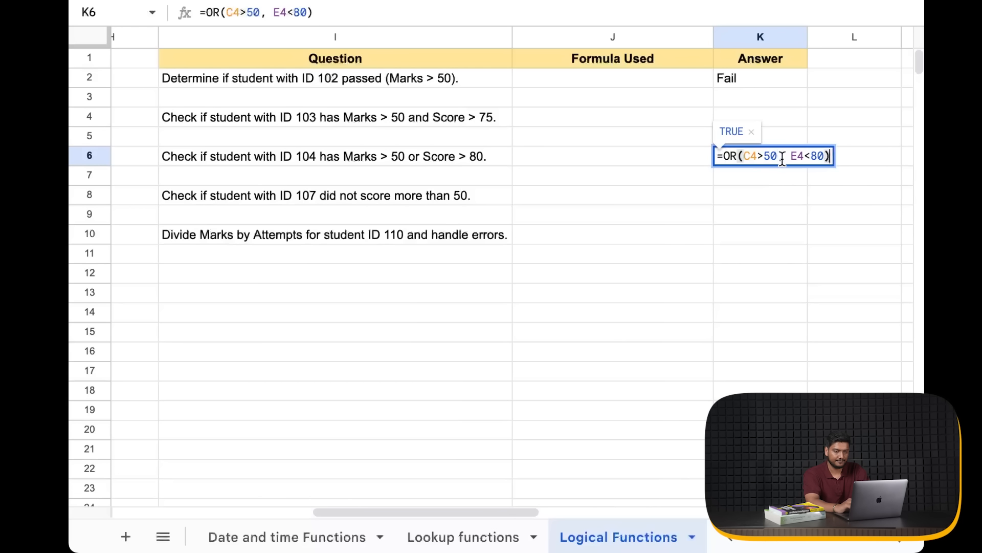
Change the score condition in the K4 AND formula to E3>75, clear the stray cell reference, and commit the formula
double_click(777, 116)
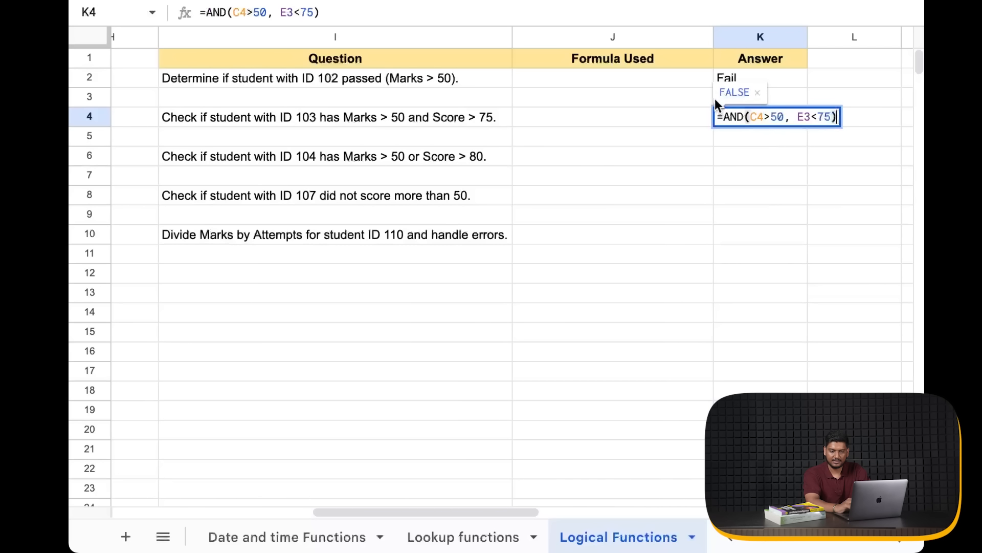
left_click(816, 119)
key("shift+Left")
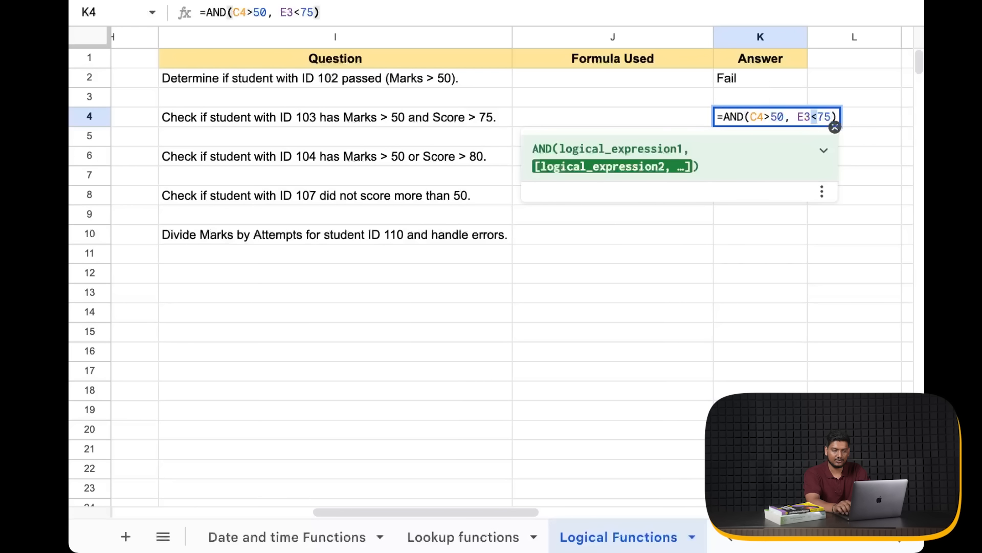
type(">")
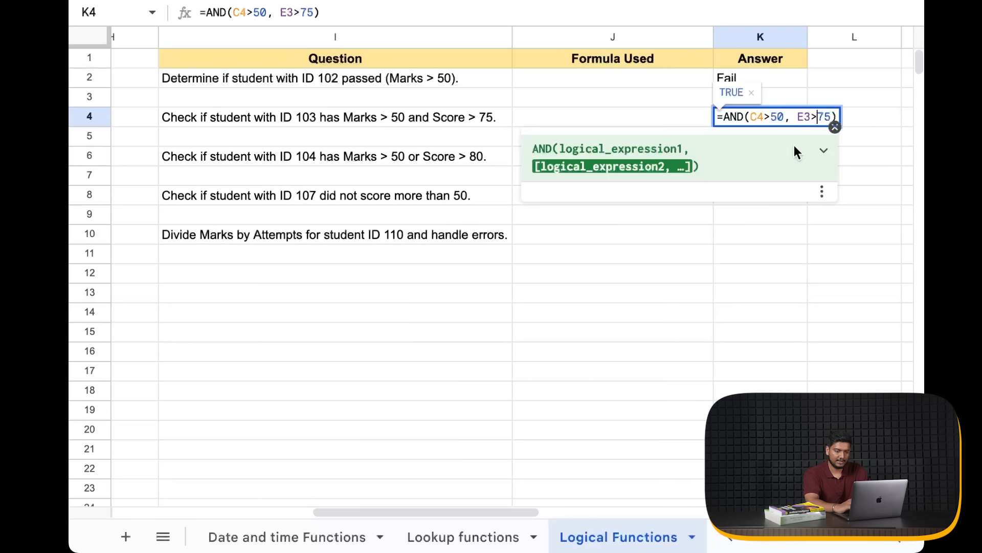
left_click(774, 235)
left_click(756, 179)
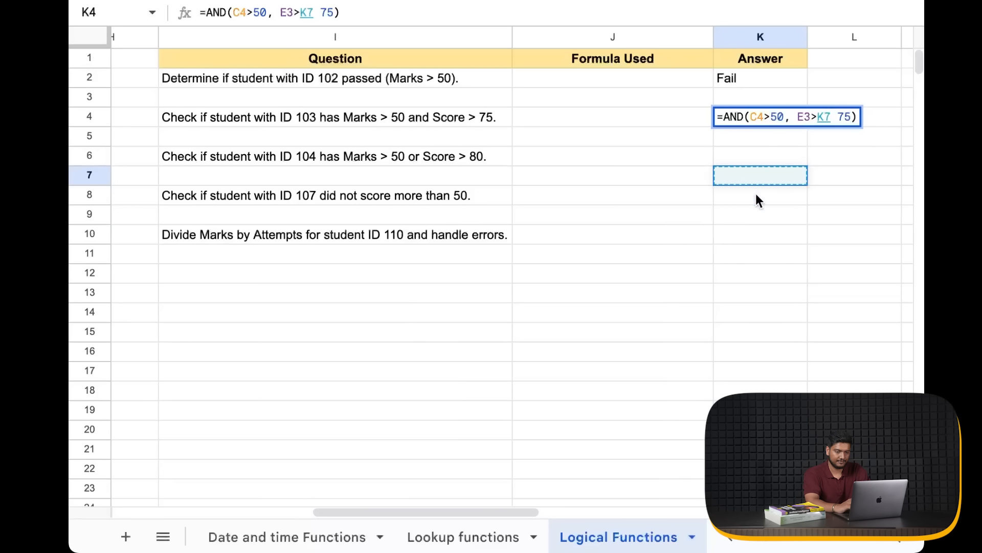
left_click(757, 197)
double_click(824, 117)
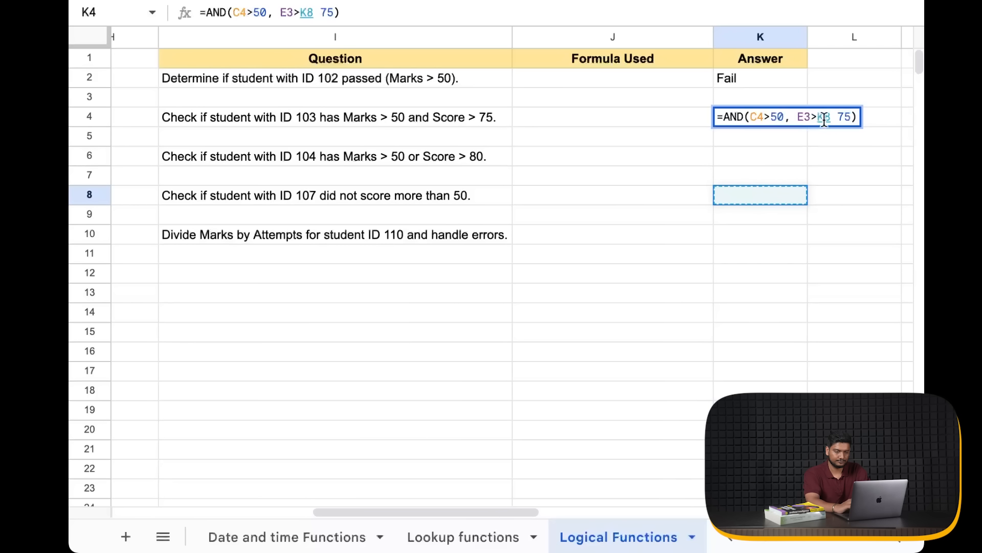
key("BackSpace")
left_click(878, 120)
key("BackSpace")
key("BackSpace")
key("Return")
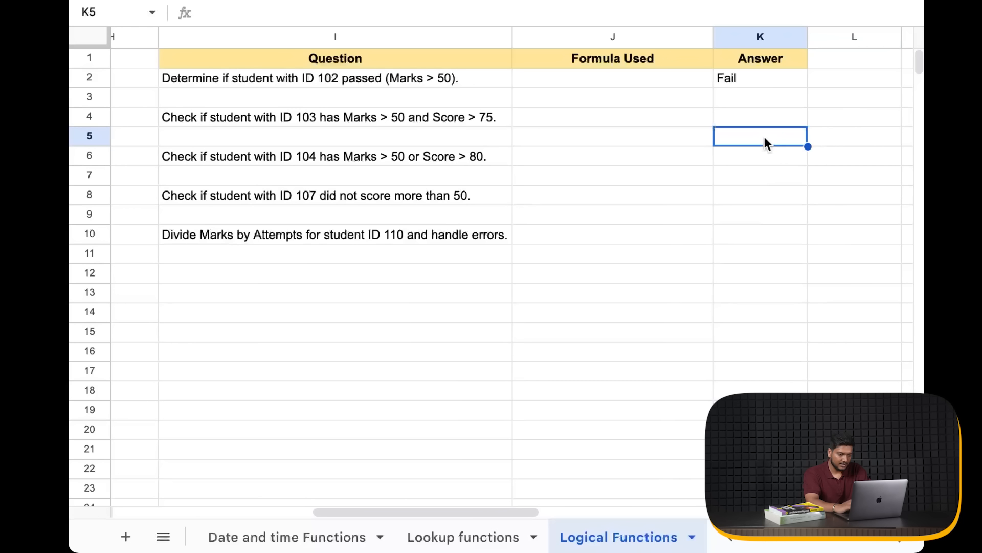
left_click(759, 162)
left_click(760, 178)
double_click(759, 195)
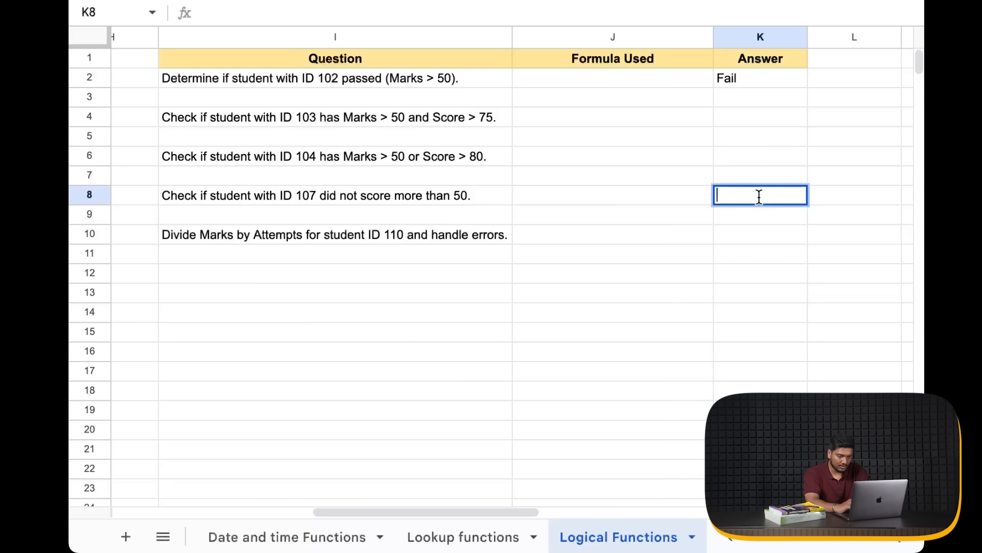
Reverse both comparison operators in the K6 formula and commit it as =OR(C4<50, E4>80)
double_click(759, 158)
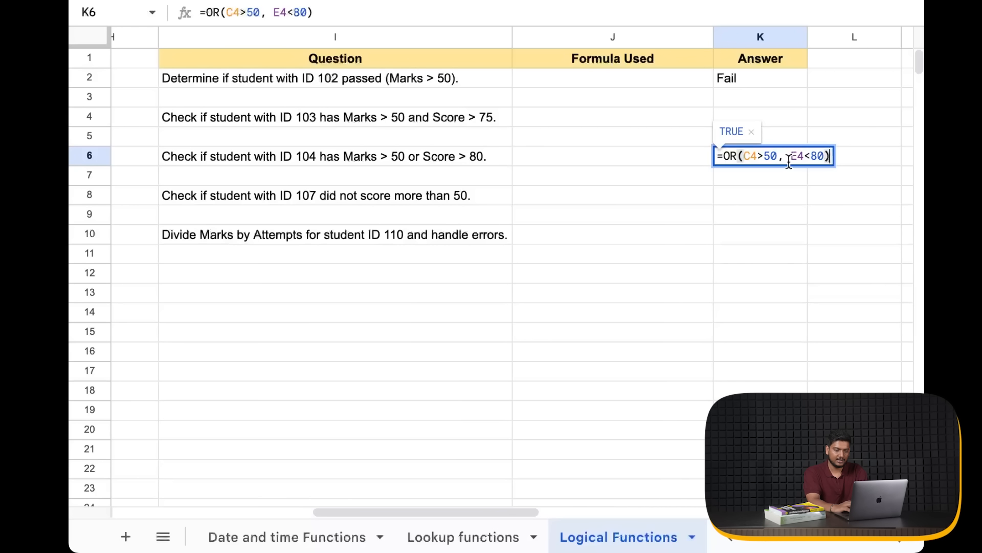
left_click(766, 159)
key("BackSpace")
type("<")
key("Right")
key("Right")
key("Right")
key("Right")
key("Right")
key("Right")
key("Right")
key("BackSpace")
type(">")
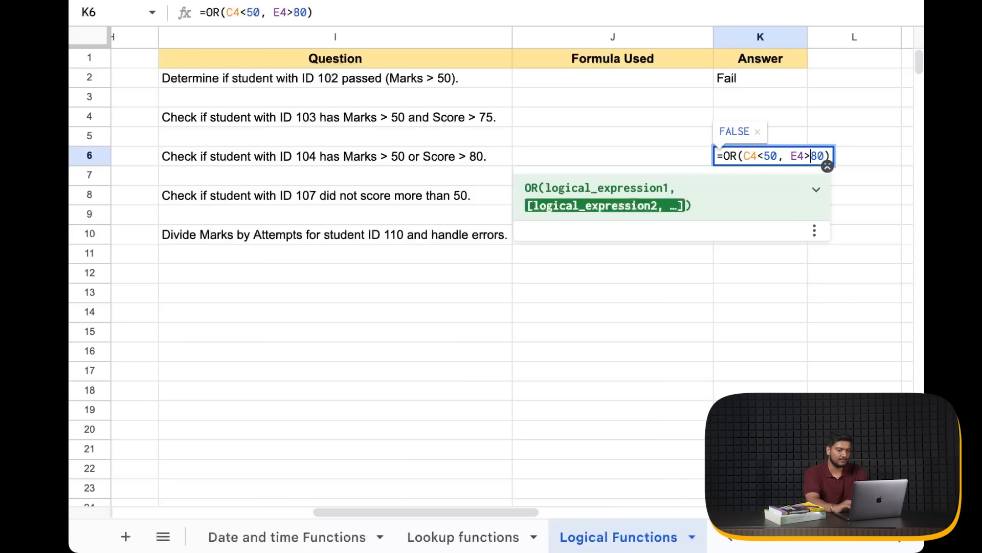
key("Return")
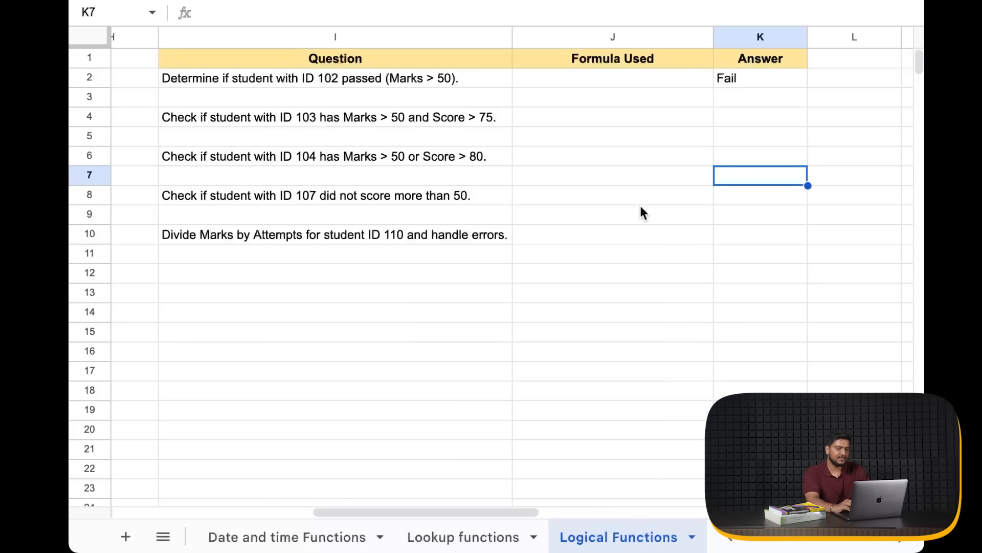
Enter =not(C8>50) in answer cell K8 for the question on whether student ID 107 did not score more than 50
left_click(749, 201)
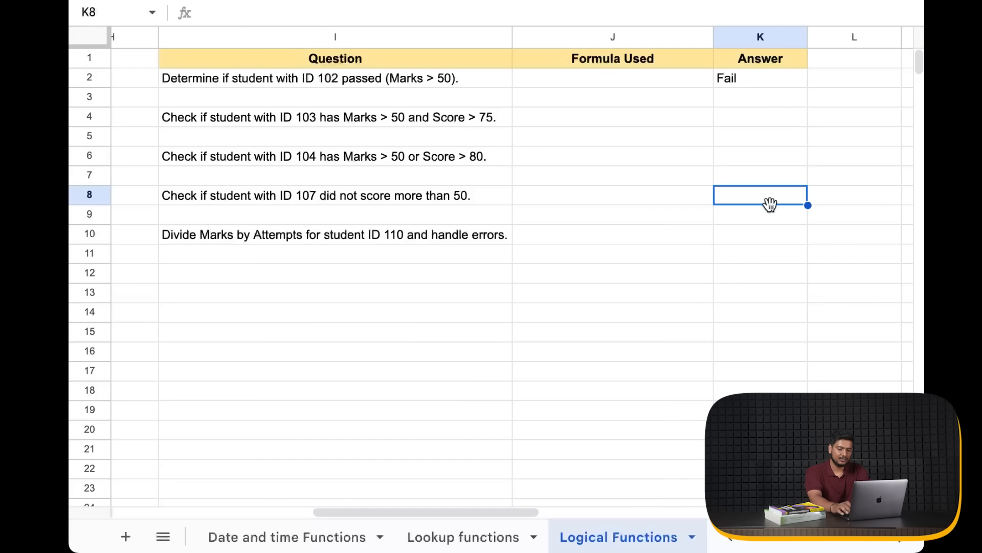
type("=not(")
key("BackSpace")
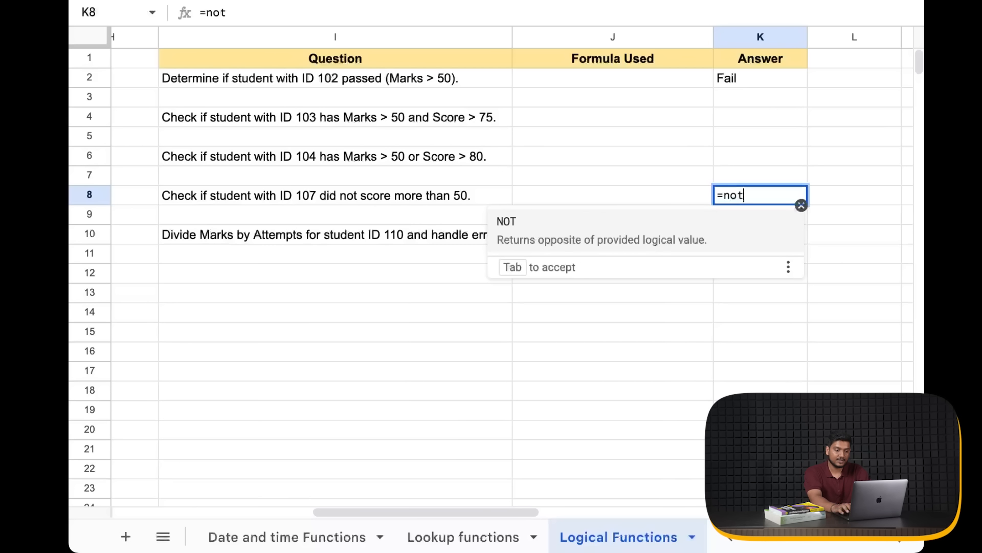
type("(")
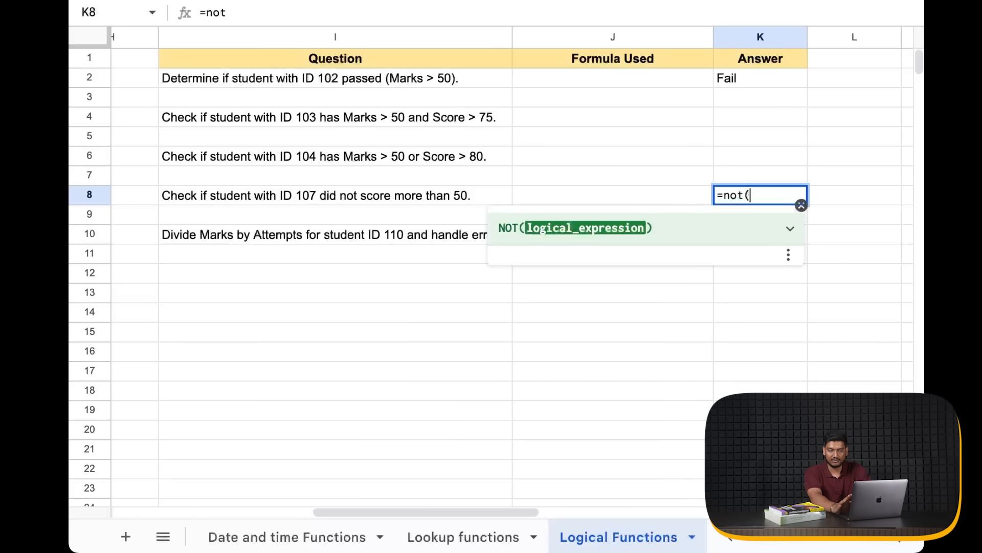
type("C")
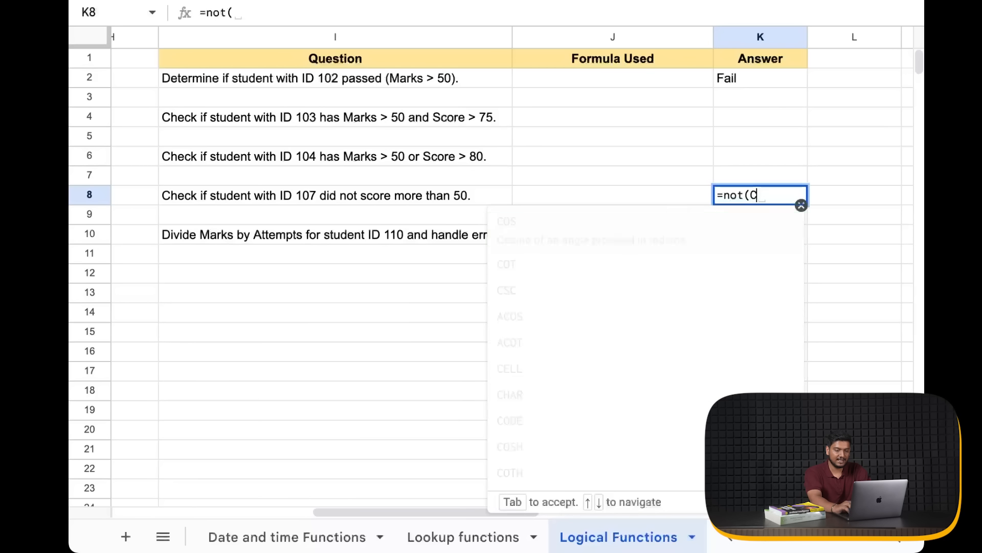
type("8")
key("BackSpace")
type("8>50)")
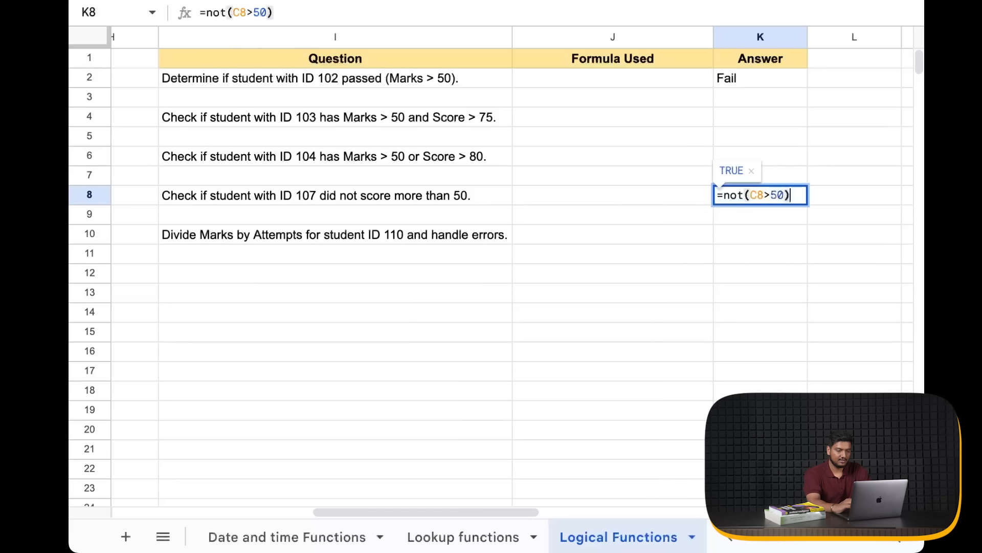
key("Return")
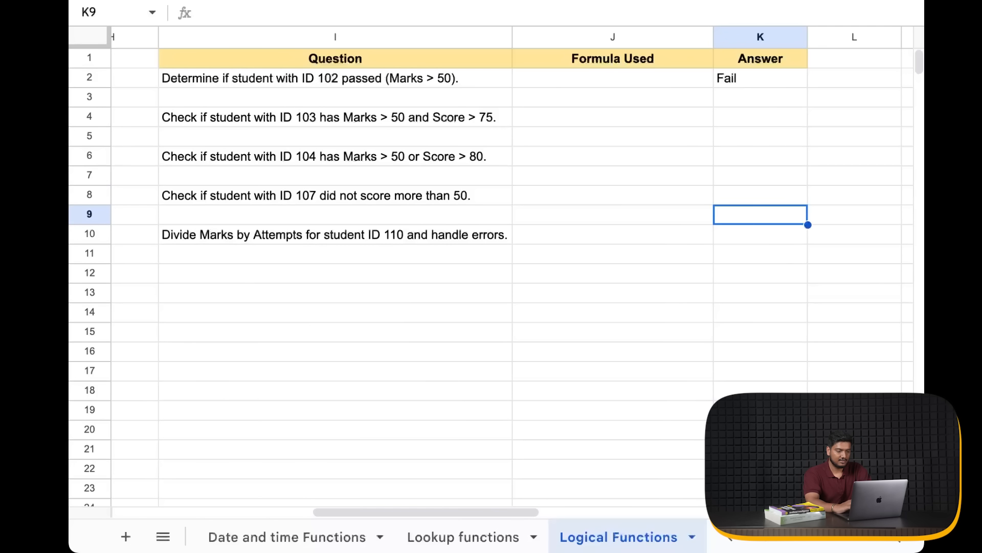
Review the student ID 107 question in I8 against the NOT formula in K8
left_click(380, 194)
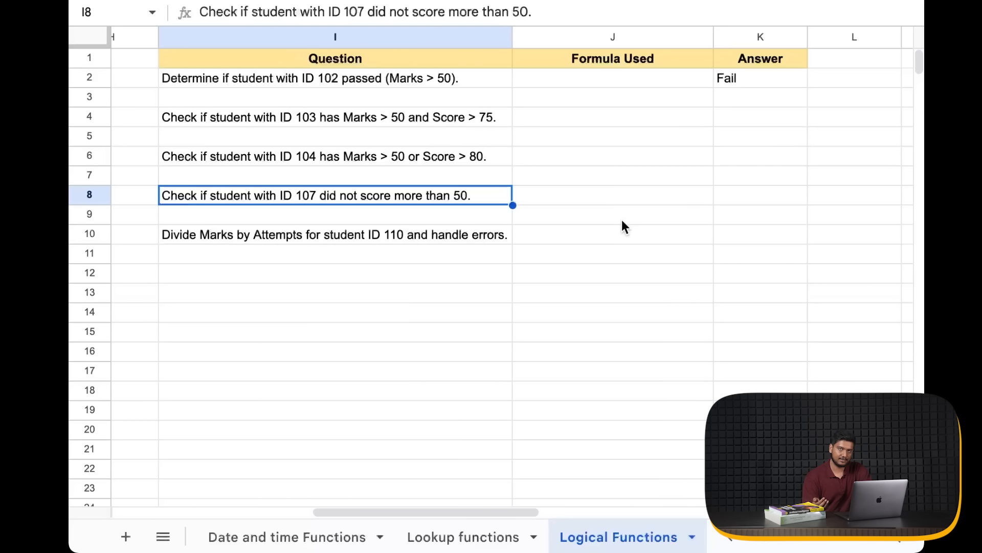
left_click(745, 197)
double_click(752, 198)
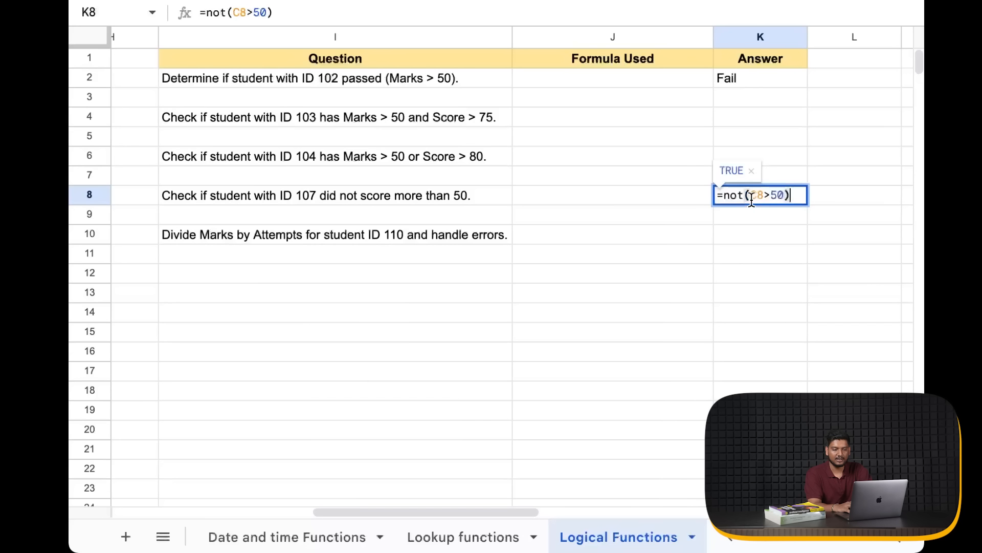
key("Escape")
Enter =iferror(C11/f11, "error") in answer cell K10 to divide student ID 110's marks by attempts with error handling
left_click(748, 236)
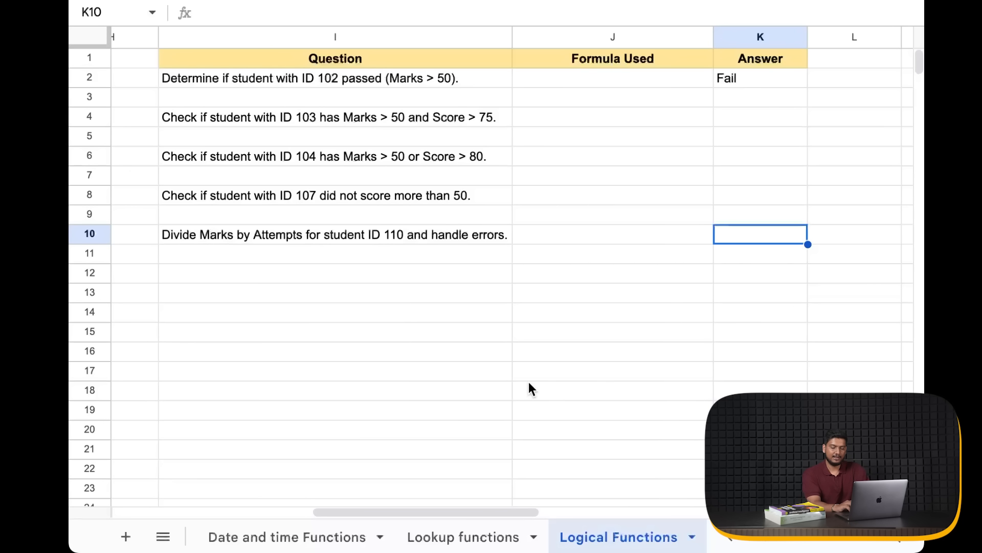
scroll(530, 384, "right", 3)
scroll(529, 384, "down", 1)
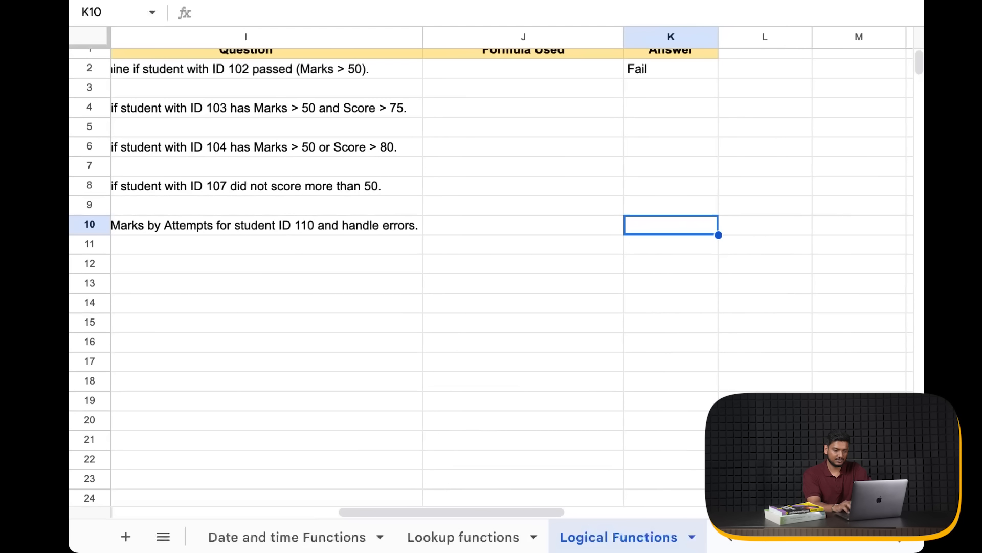
type("=iferror(")
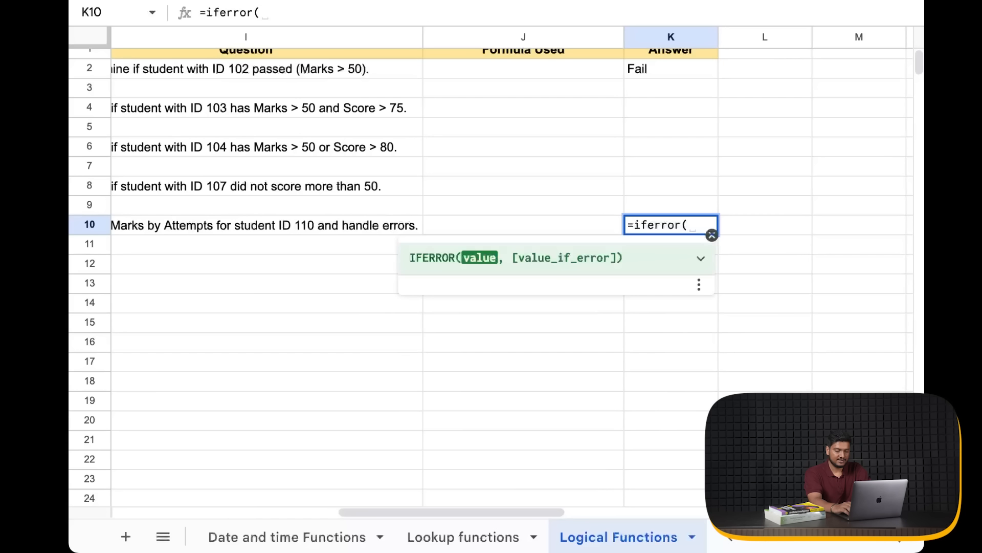
type("C11")
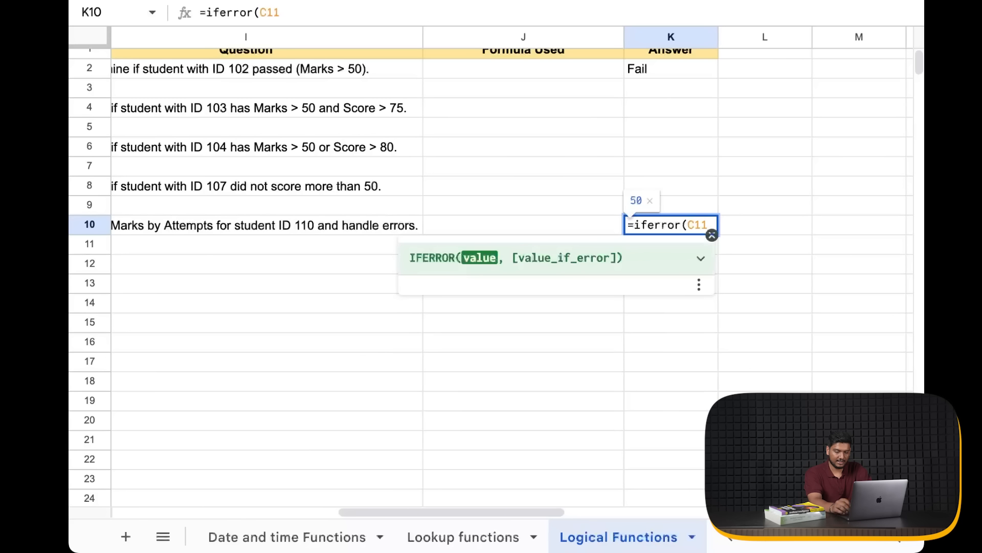
type("/")
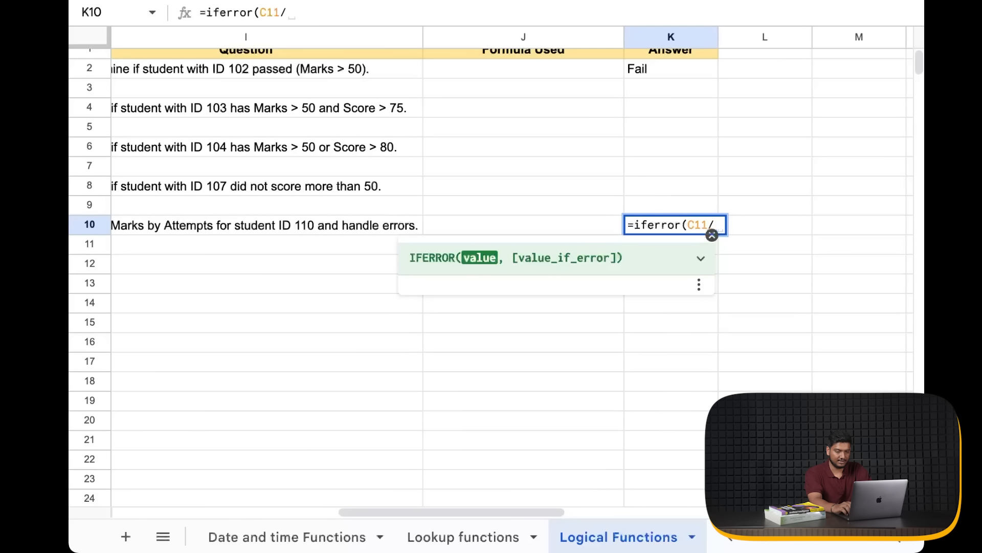
type("f11")
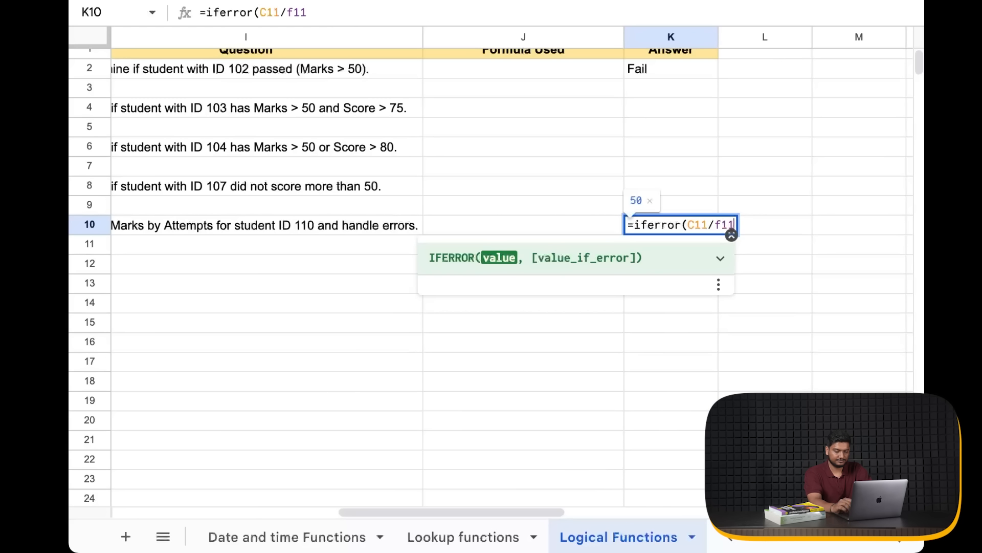
type(", \"error\")")
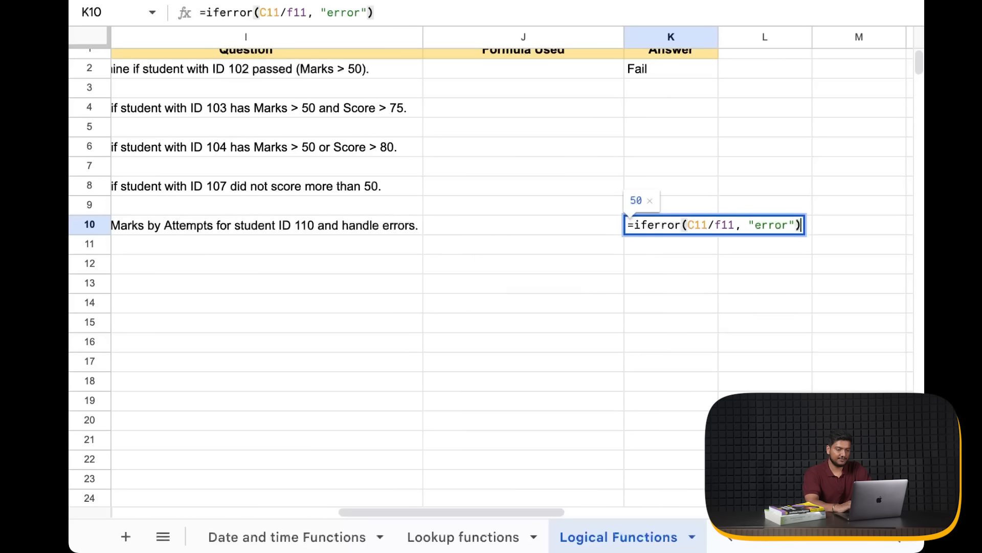
key("Return")
scroll(472, 309, "left", 10)
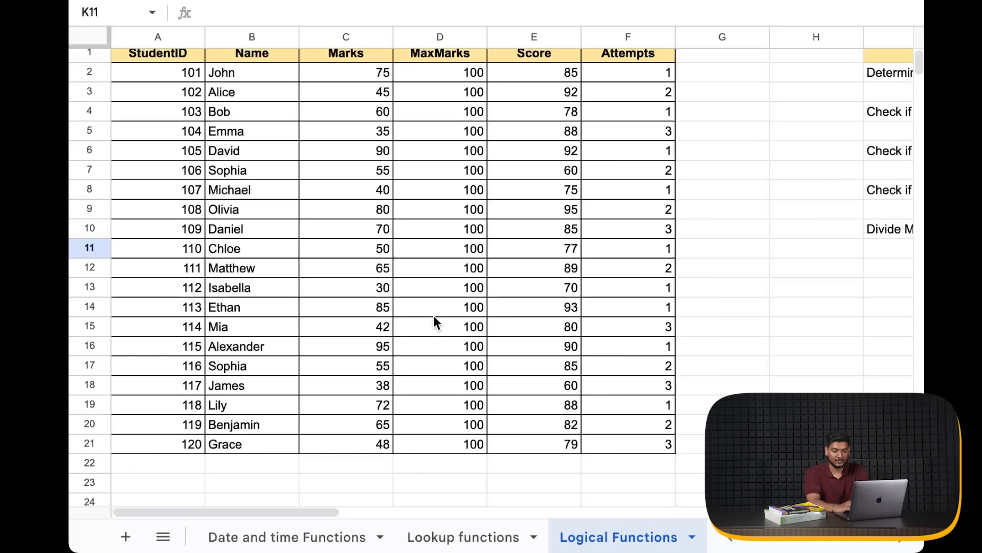
scroll(772, 349, "right", 8)
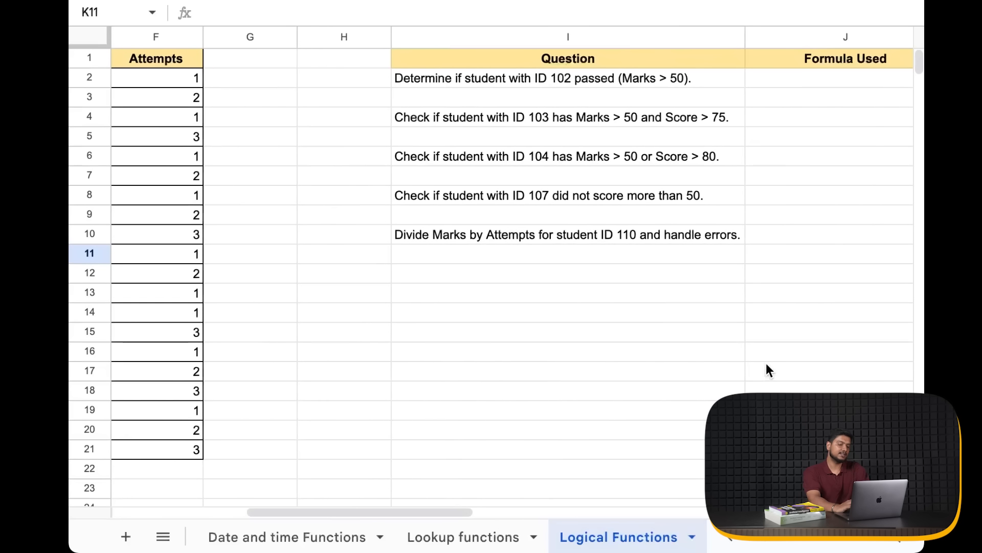
scroll(629, 536, "left", 5)
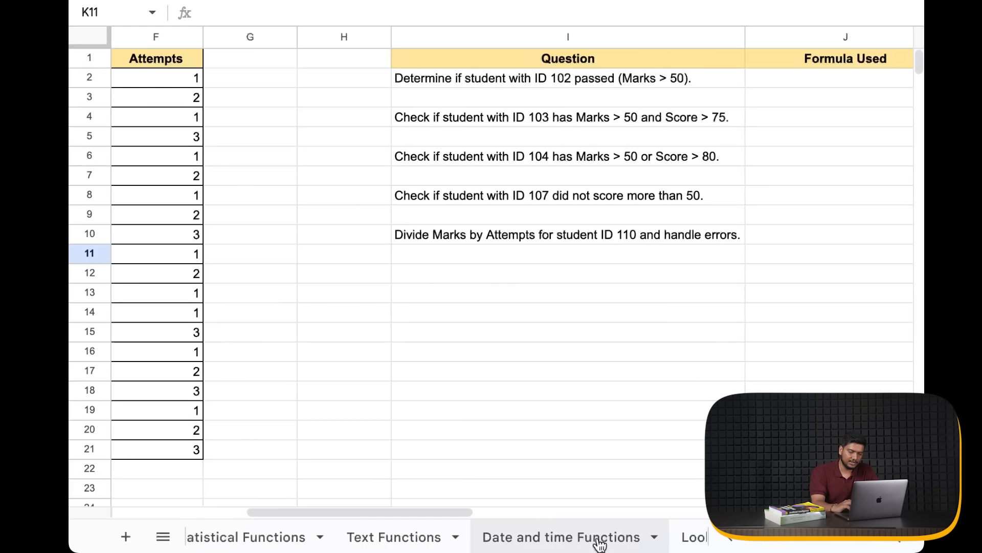
scroll(599, 543, "left", 2)
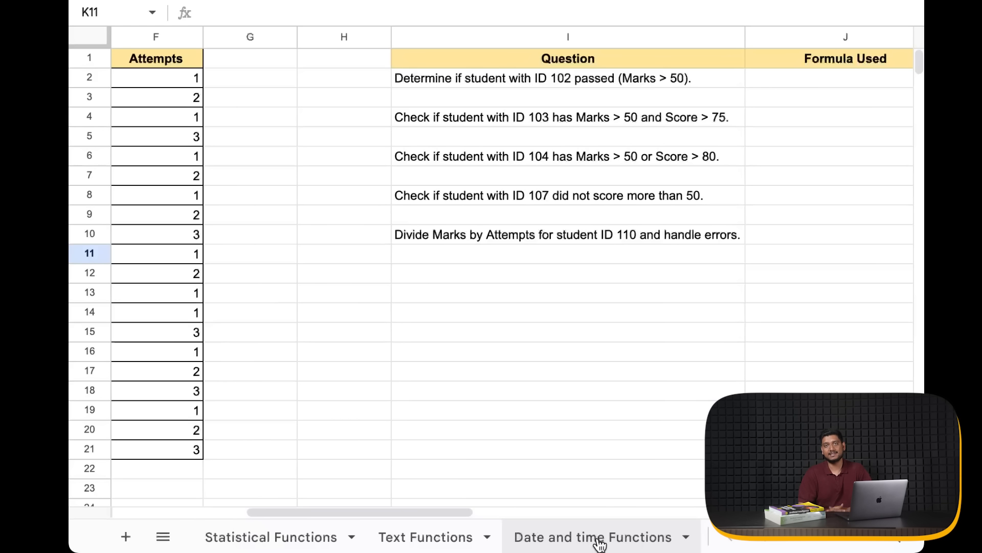